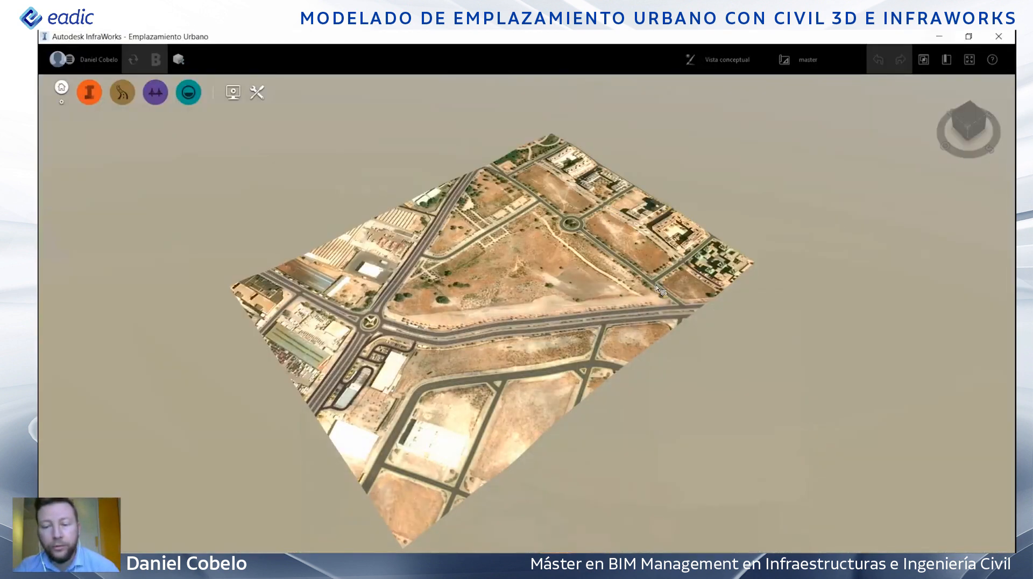
- Review the data sources loaded in the Emplazamiento Urbano model, including land cover, roads, buildings, imagery and terrain
{"action": "left_click_drag", "start_coordinate": [606, 239], "coordinate": [624, 258]}
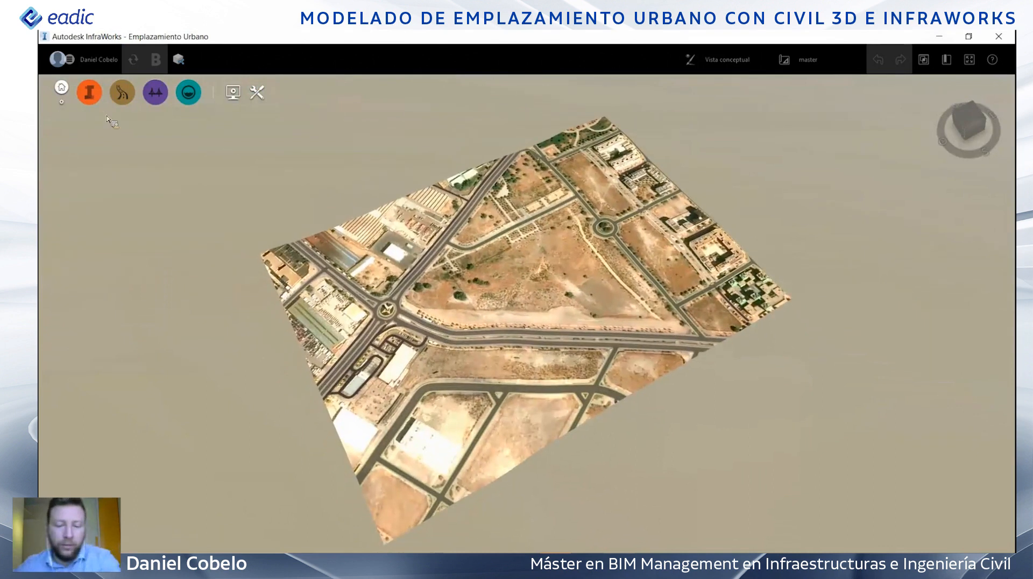
{"action": "left_click", "coordinate": [89, 93]}
{"action": "left_click", "coordinate": [127, 92]}
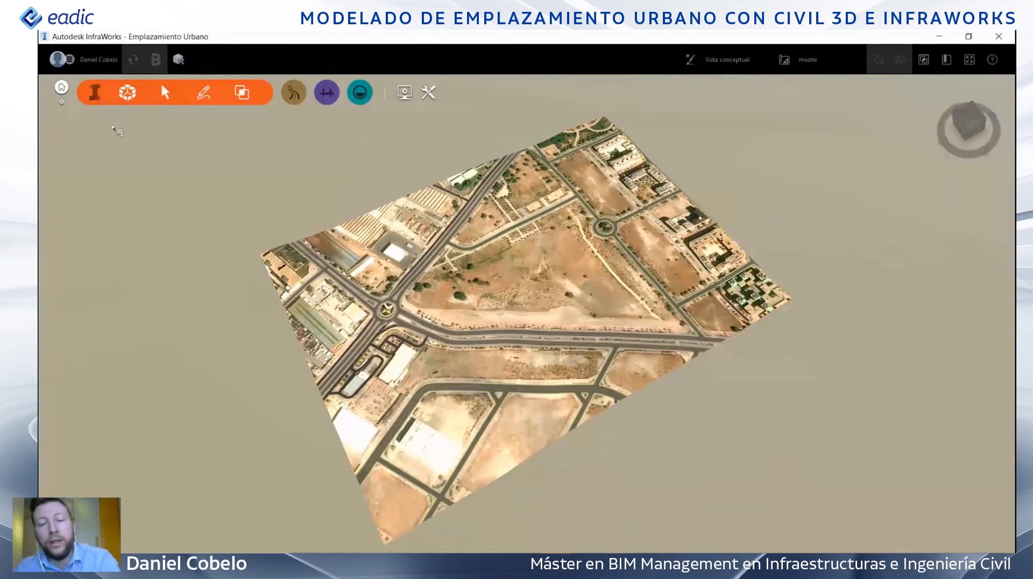
{"action": "left_click", "coordinate": [78, 131]}
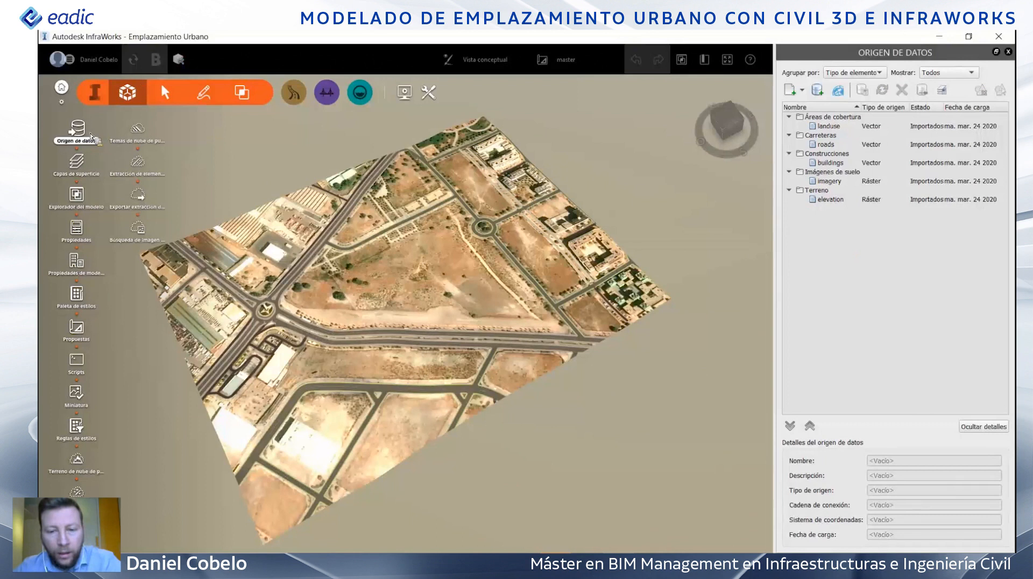
{"action": "left_click", "coordinate": [90, 137]}
{"action": "scroll", "coordinate": [543, 282], "scroll_direction": "up", "scroll_amount": 2}
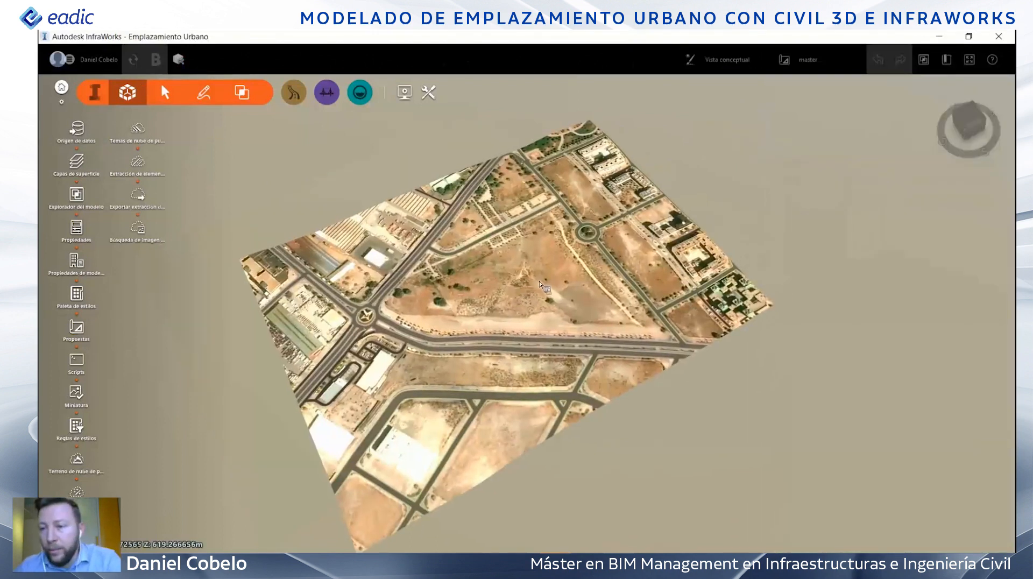
{"action": "left_click_drag", "start_coordinate": [539, 282], "coordinate": [560, 266]}
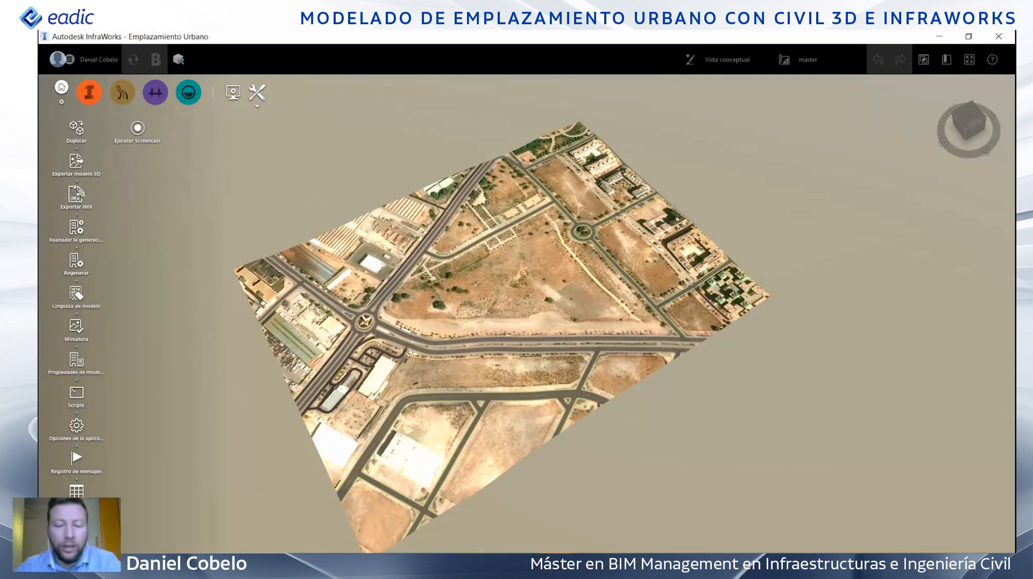
- Set up an IMX export covering the entire model with ETRS89.UTM-30N as the target coordinate system
{"action": "left_click", "coordinate": [76, 195]}
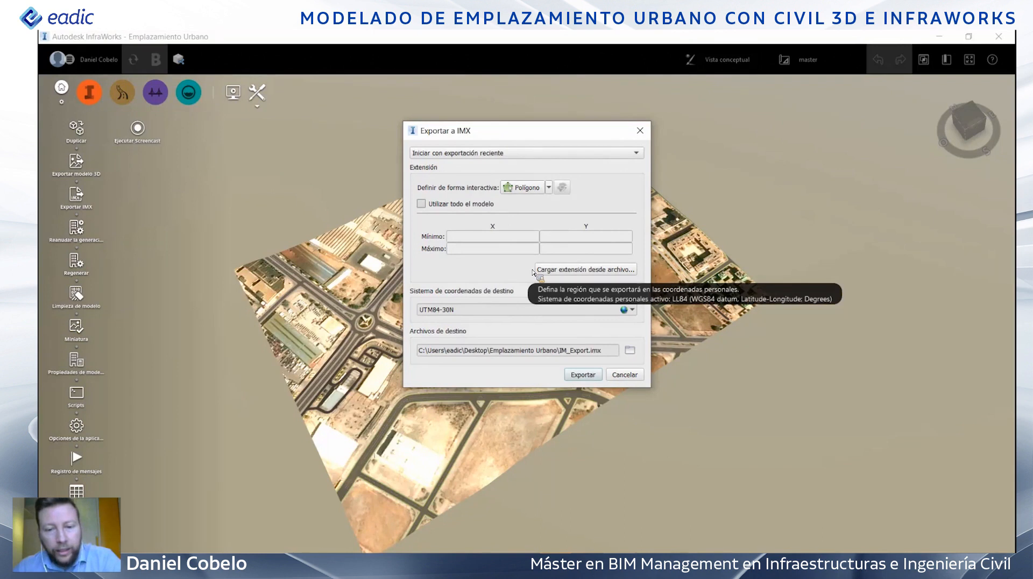
{"action": "left_click", "coordinate": [438, 207]}
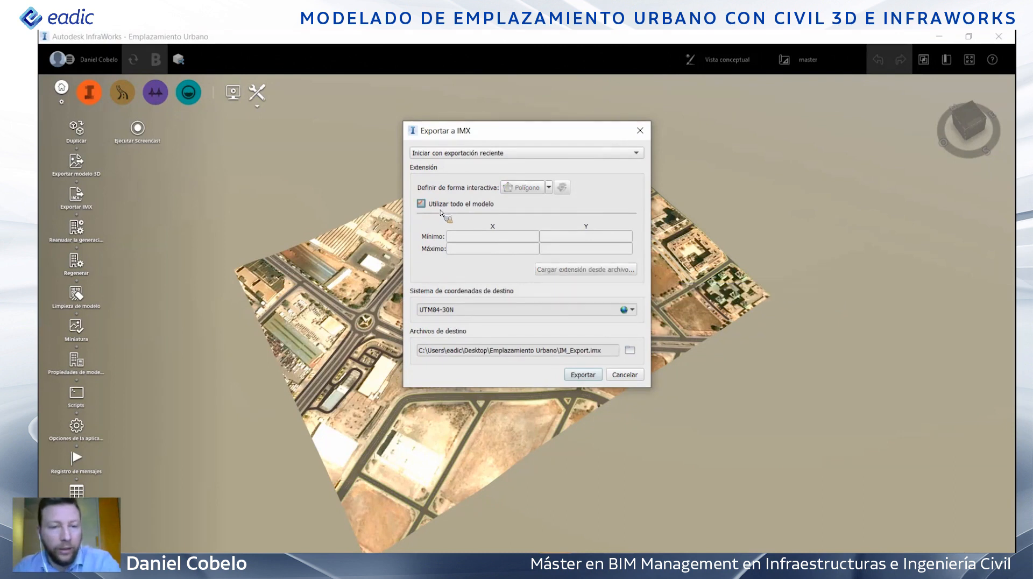
{"action": "left_click", "coordinate": [632, 310]}
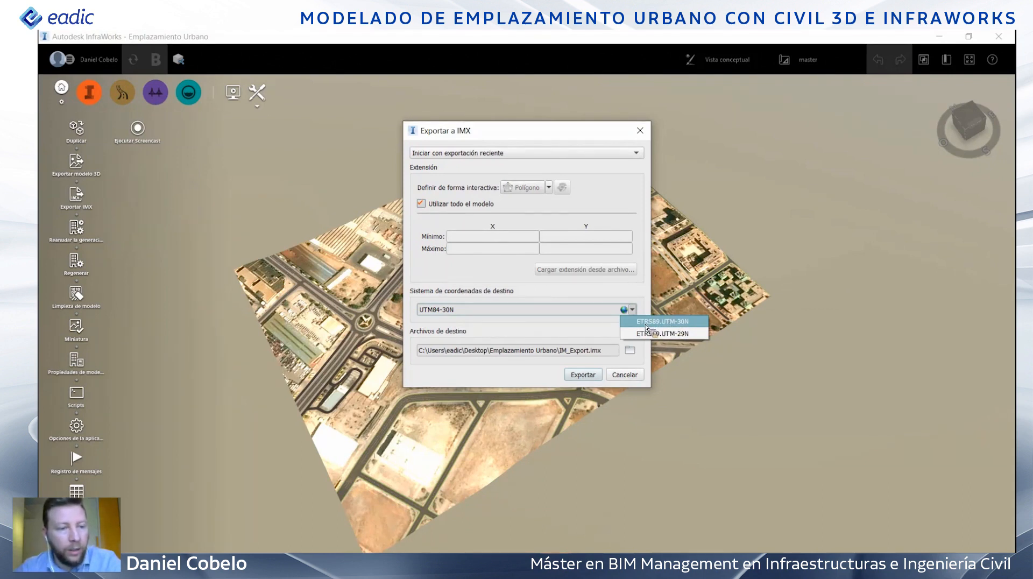
{"action": "left_click", "coordinate": [649, 322]}
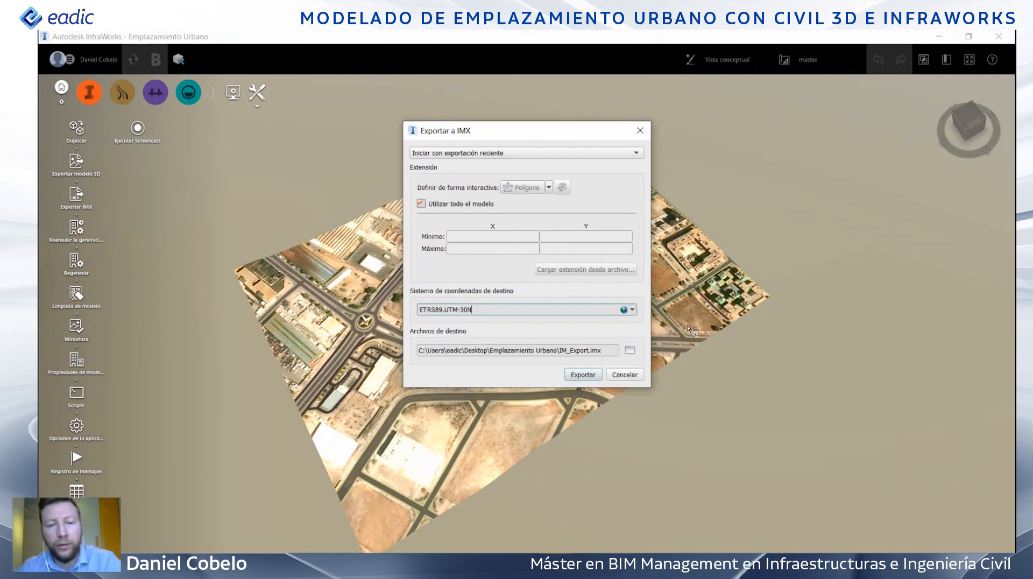
- Create a folder named Solución Webinar inside Emplazamiento Urbano while choosing the IMX export destination
{"action": "left_click", "coordinate": [630, 351]}
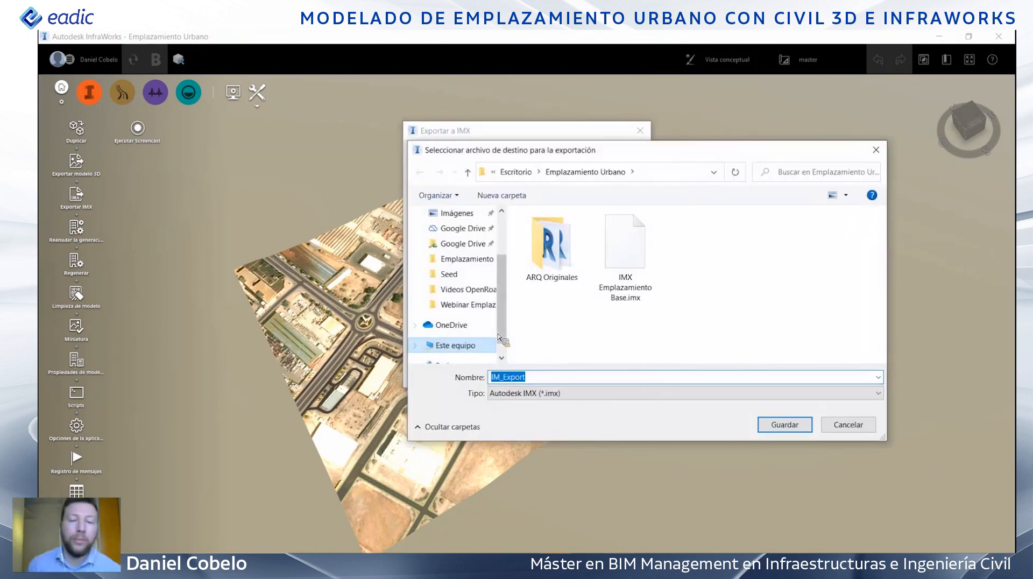
{"action": "right_click", "coordinate": [764, 369]}
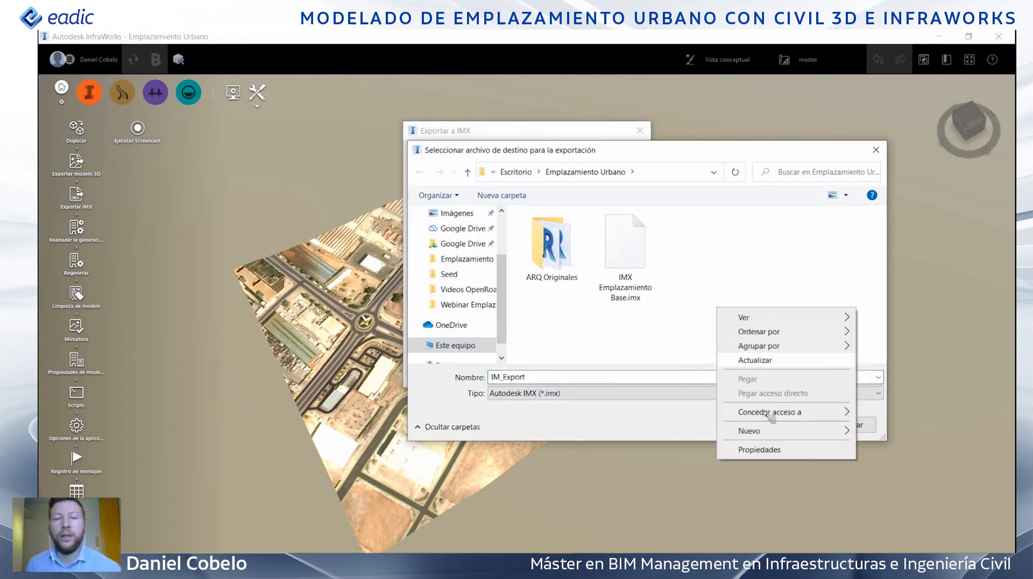
{"action": "mouse_move", "coordinate": [772, 438]}
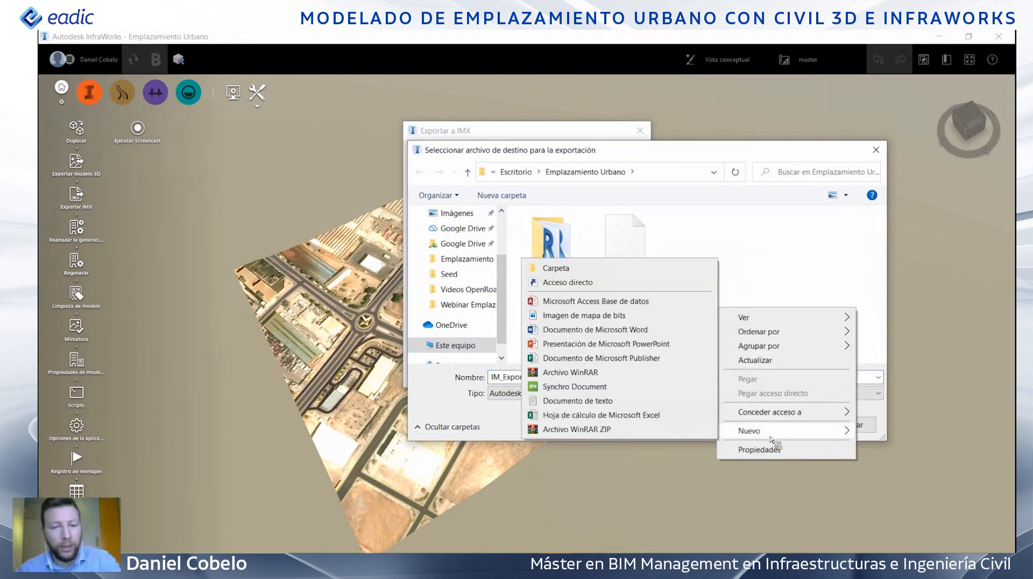
{"action": "left_click", "coordinate": [604, 269]}
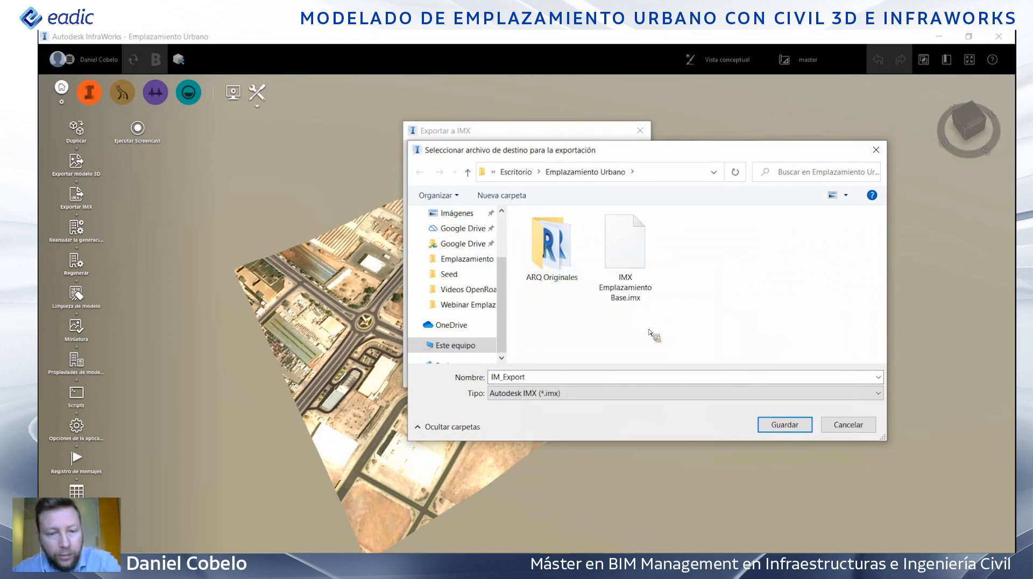
{"action": "type", "text": "Soluci"}
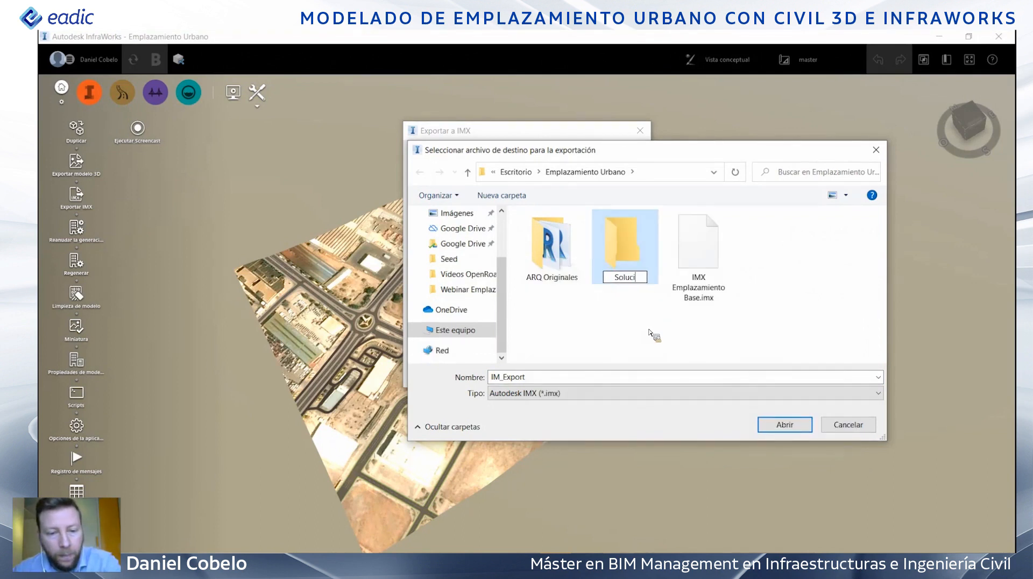
{"action": "type", "text": "ón Webinar"}
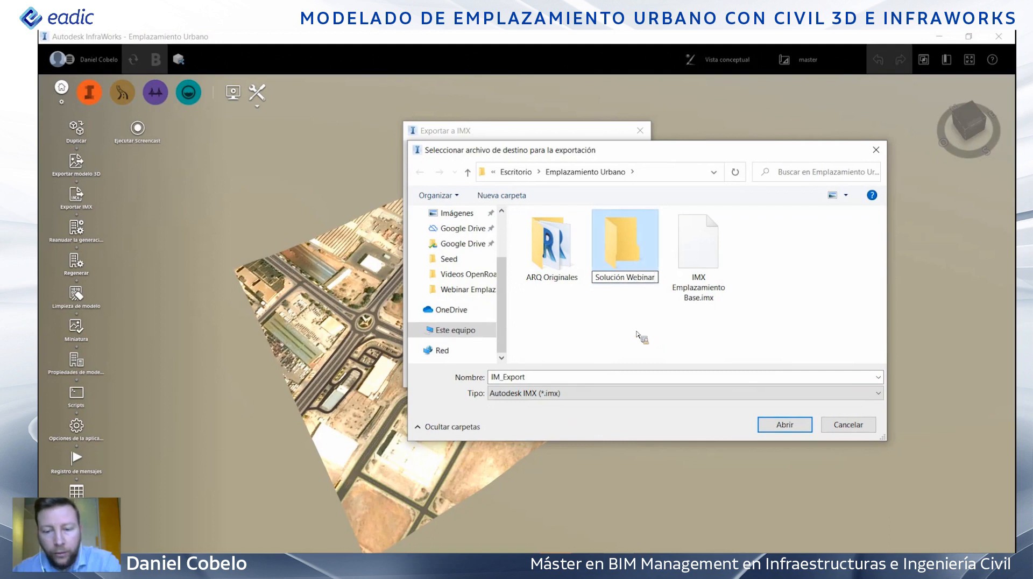
{"action": "key", "text": "Return"}
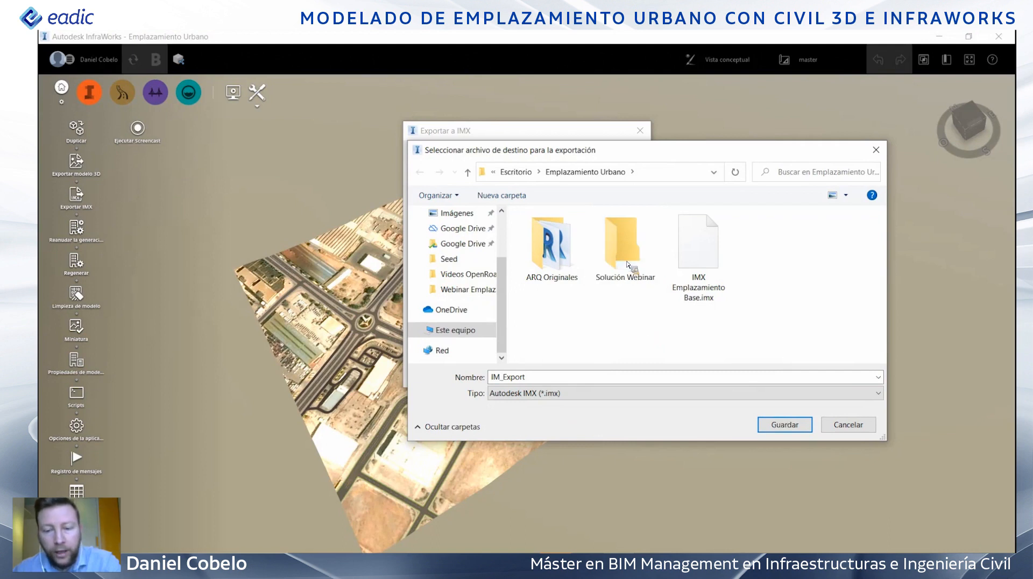
- Name the export file IMX Base in the Solución Webinar folder and export the model
{"action": "double_click", "coordinate": [624, 245]}
{"action": "double_click", "coordinate": [544, 379]}
{"action": "type", "text": "IMX Base"}
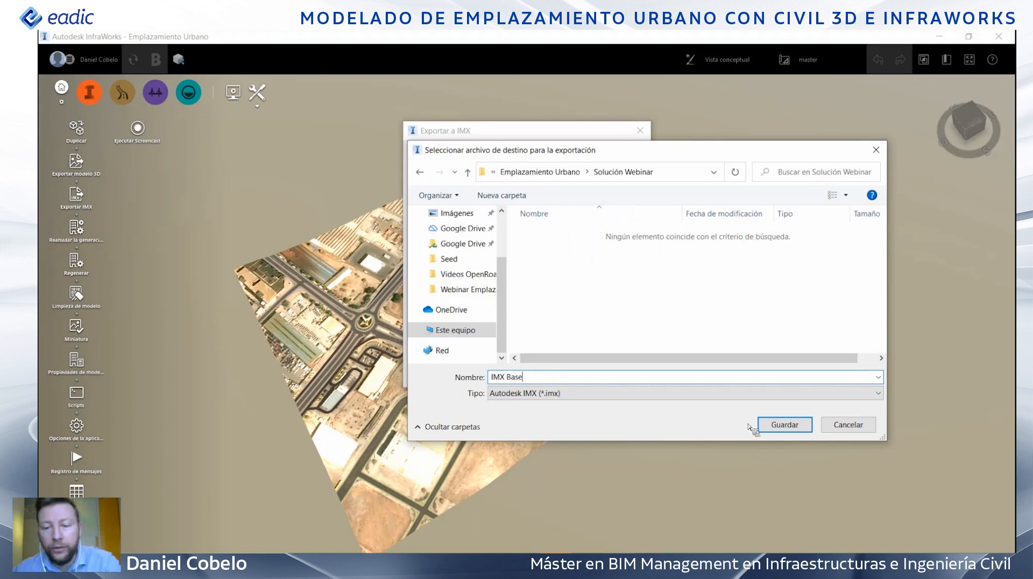
{"action": "left_click", "coordinate": [784, 425]}
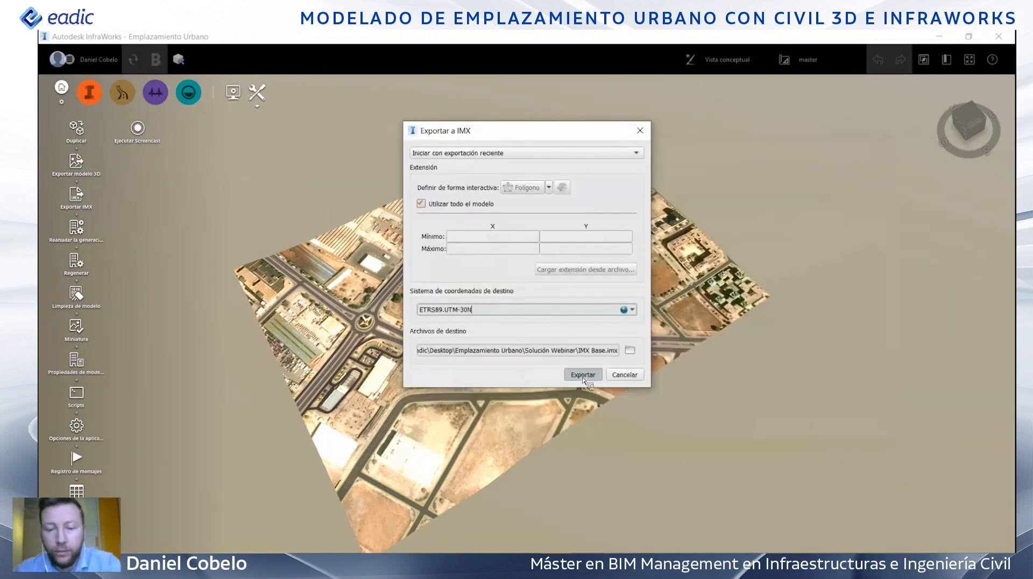
{"action": "left_click", "coordinate": [583, 377]}
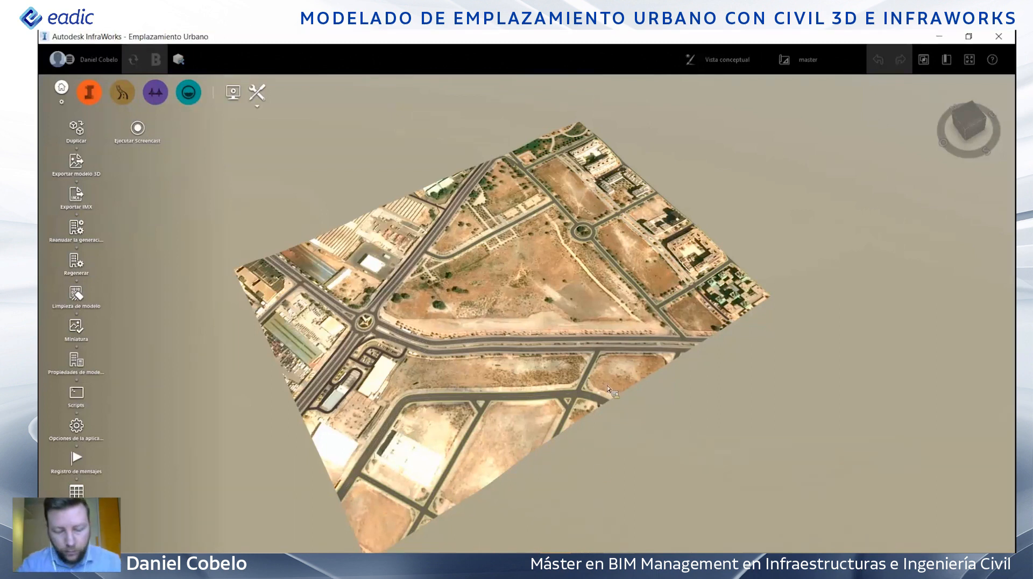
- Switch to Civil 3D and open the drawing settings of Dibujo1 for editing
{"action": "left_click", "coordinate": [637, 560]}
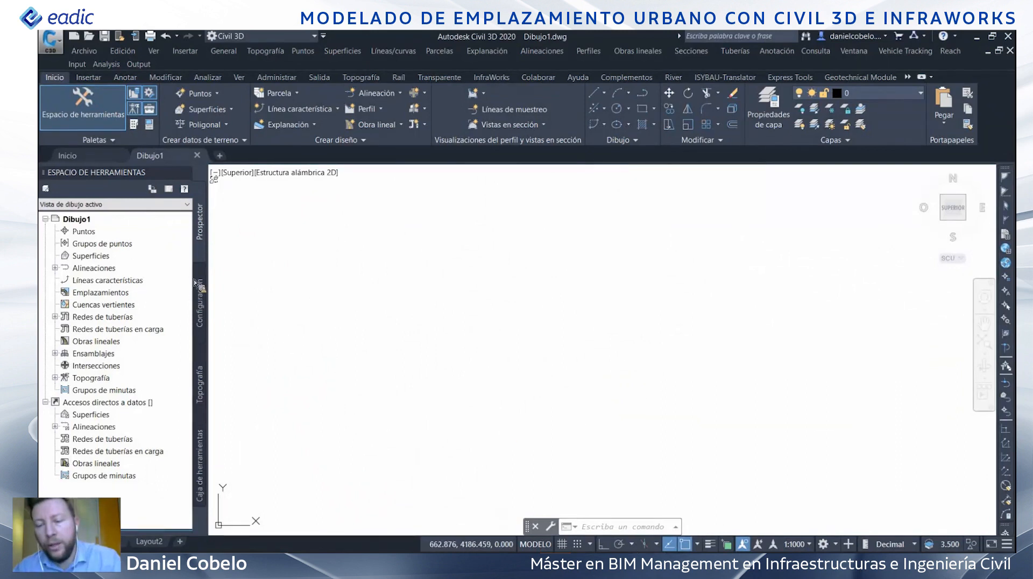
{"action": "left_click", "coordinate": [200, 305]}
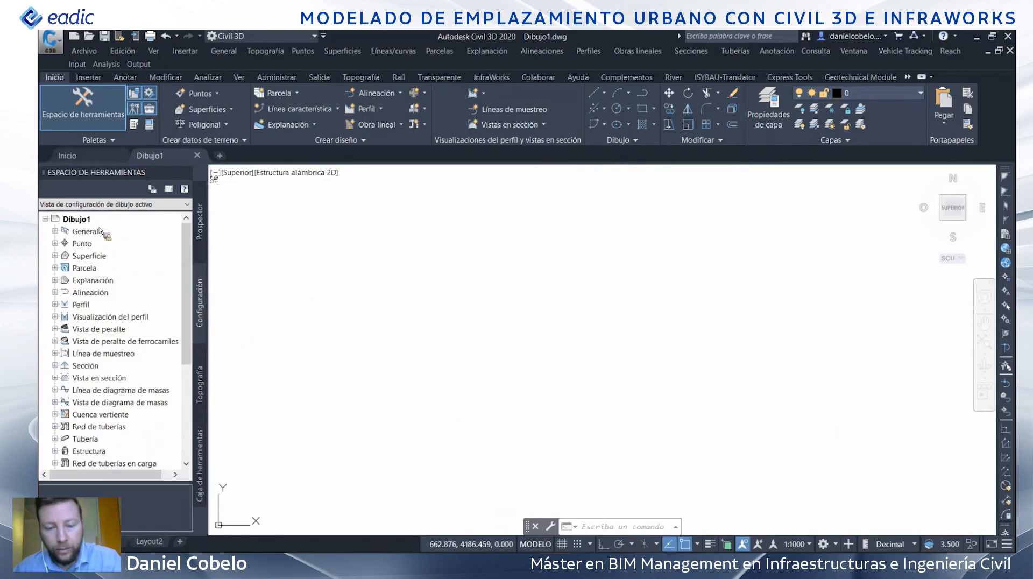
{"action": "right_click", "coordinate": [93, 221]}
{"action": "left_click", "coordinate": [127, 228]}
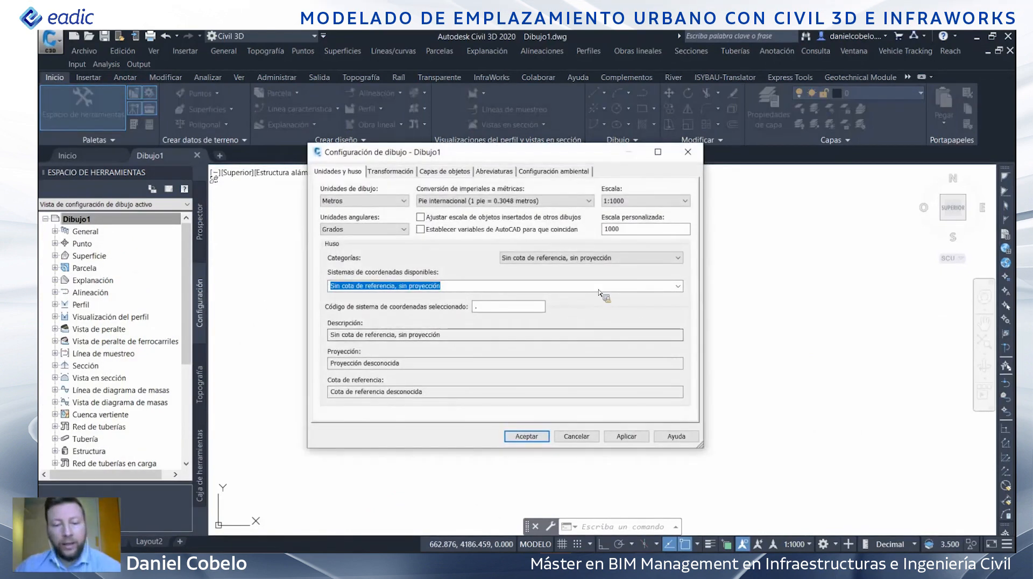
- Set the drawing's zone category to Europe, ED50, 1987, and ETRS89 Datums and its coordinate system to ETRS89 / ETRS-TM30
{"action": "left_click", "coordinate": [677, 257]}
{"action": "left_click_drag", "start_coordinate": [678, 296], "coordinate": [617, 462]}
{"action": "left_click", "coordinate": [614, 414]}
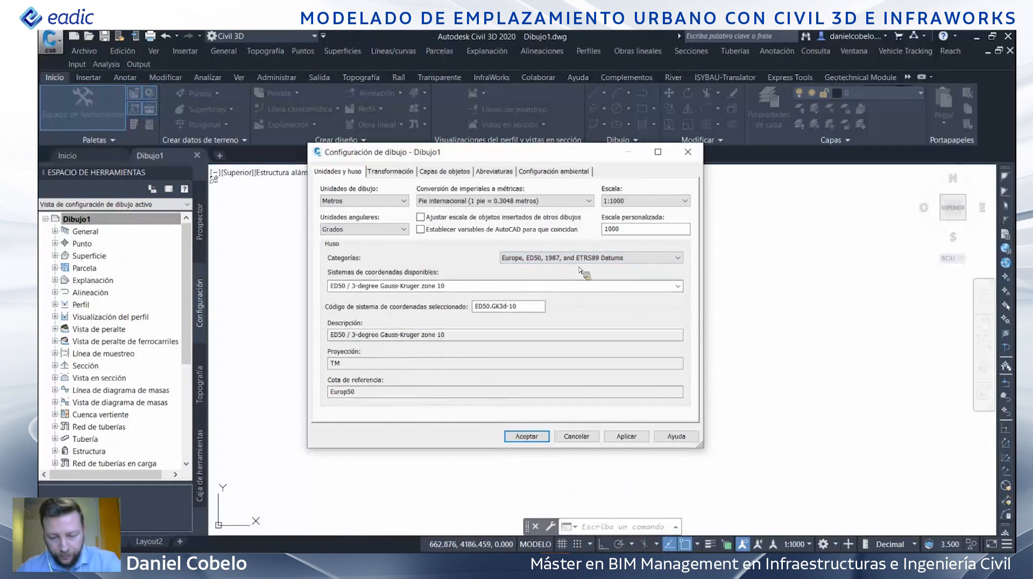
{"action": "left_click", "coordinate": [677, 286]}
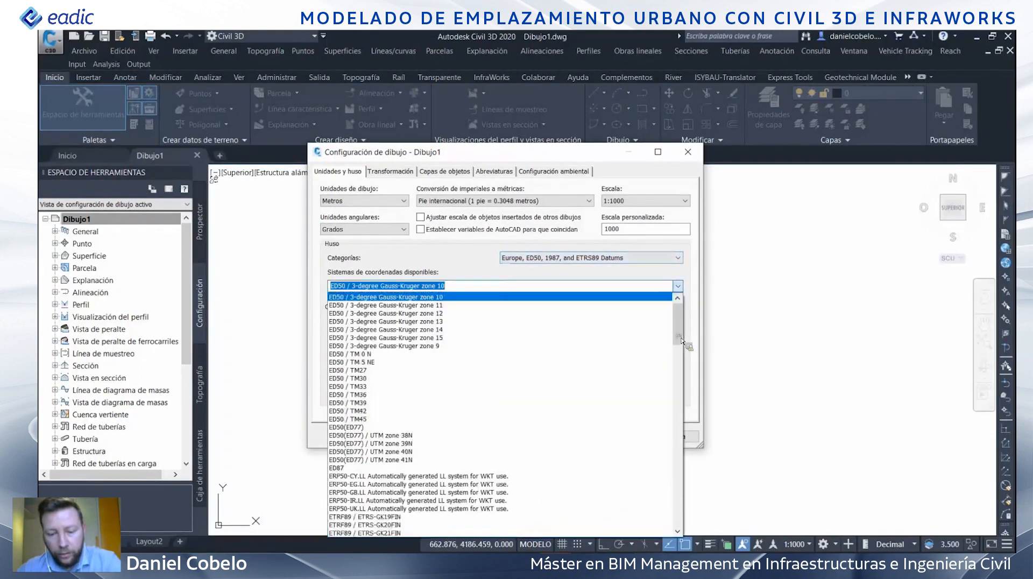
{"action": "scroll", "coordinate": [473, 323], "scroll_direction": "down", "scroll_amount": 15}
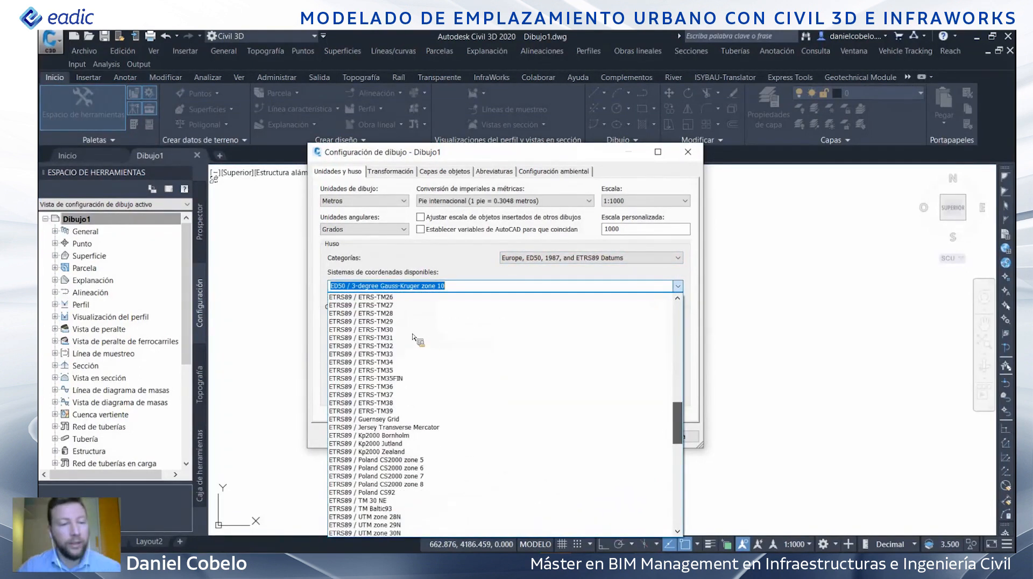
{"action": "left_click", "coordinate": [401, 329]}
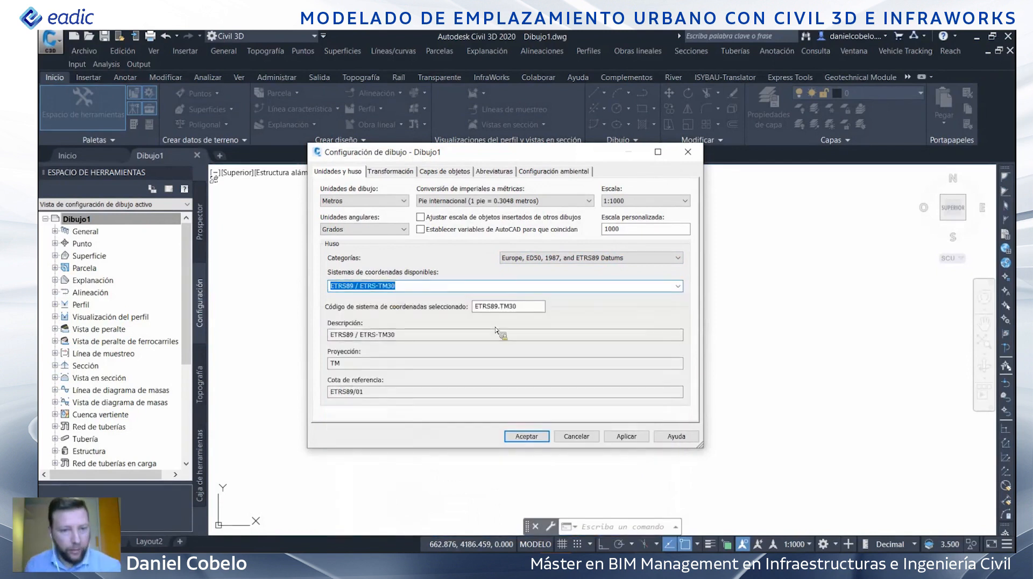
{"action": "left_click", "coordinate": [538, 436]}
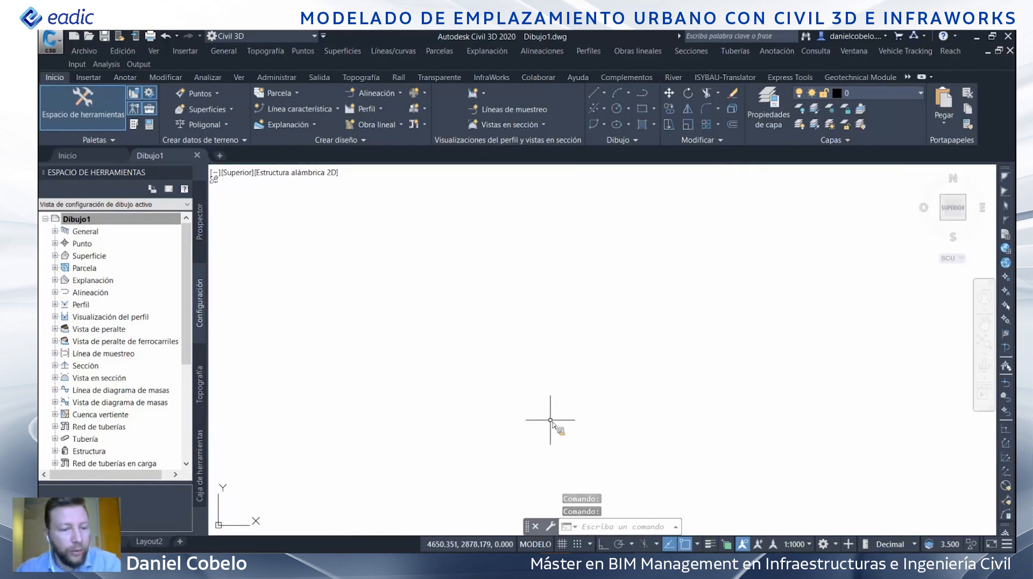
{"action": "left_click", "coordinate": [909, 78]}
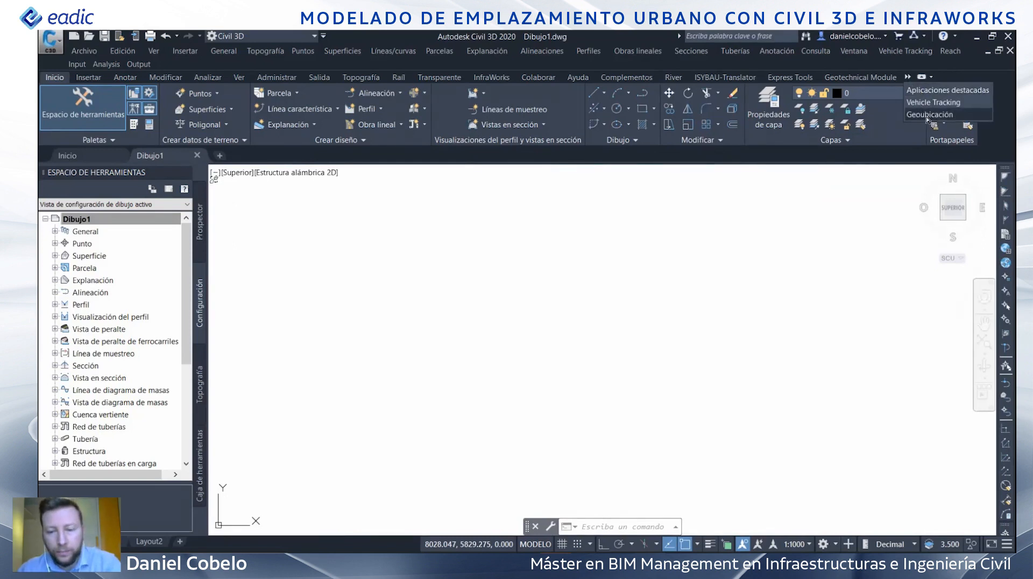
{"action": "left_click", "coordinate": [369, 295]}
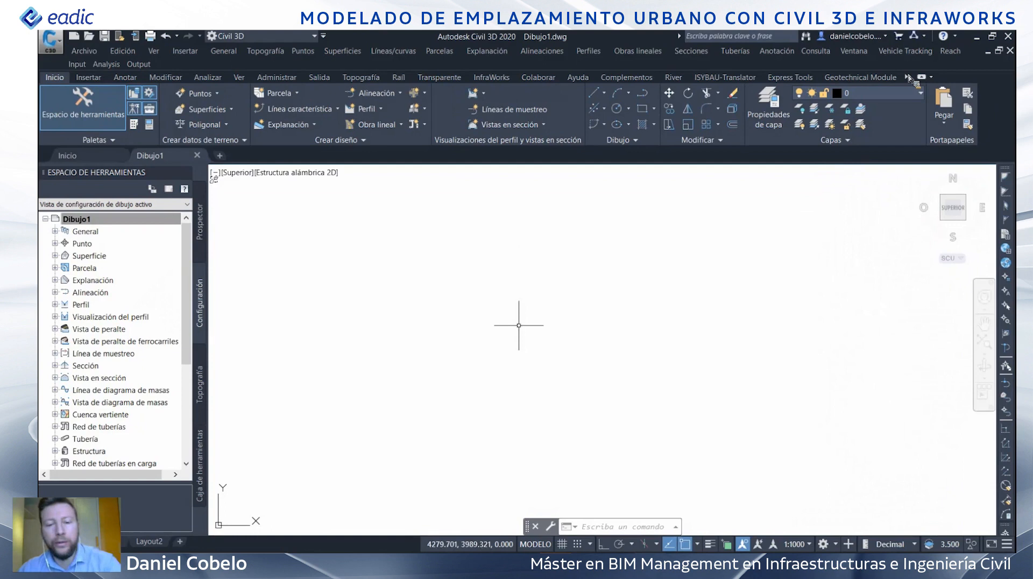
- Import the InfraWorks file IMX Base.imx from the Solución Webinar folder into the drawing
{"action": "left_click", "coordinate": [492, 78]}
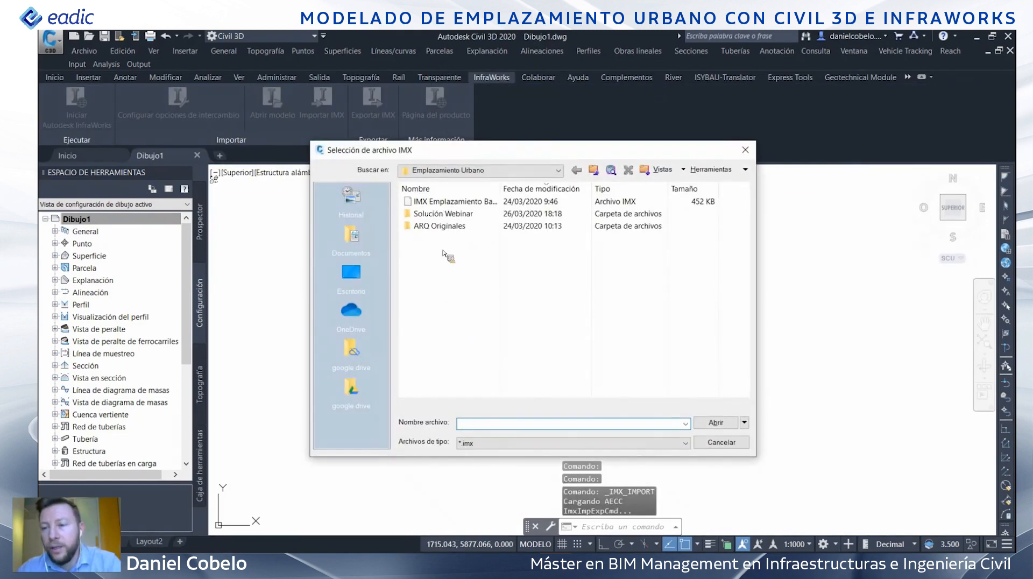
{"action": "double_click", "coordinate": [447, 215]}
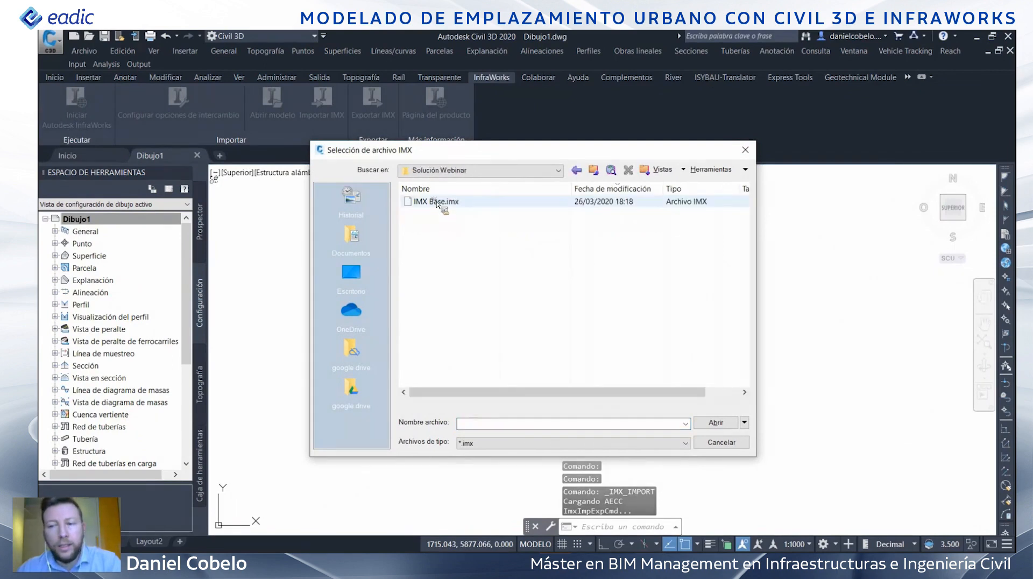
{"action": "left_click", "coordinate": [437, 203]}
{"action": "left_click", "coordinate": [716, 423]}
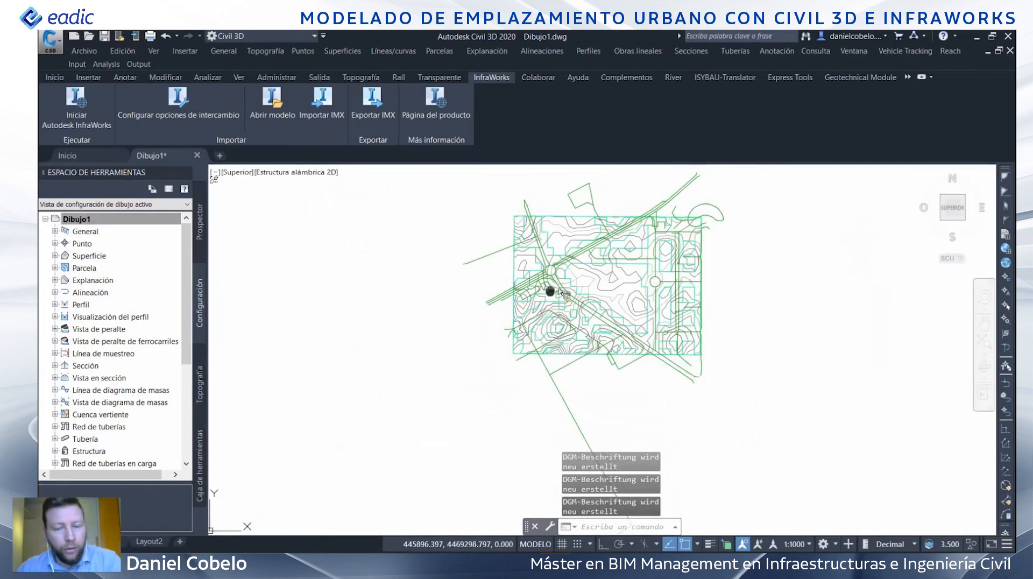
{"action": "middle_click_drag", "start_coordinate": [503, 319], "coordinate": [554, 307]}
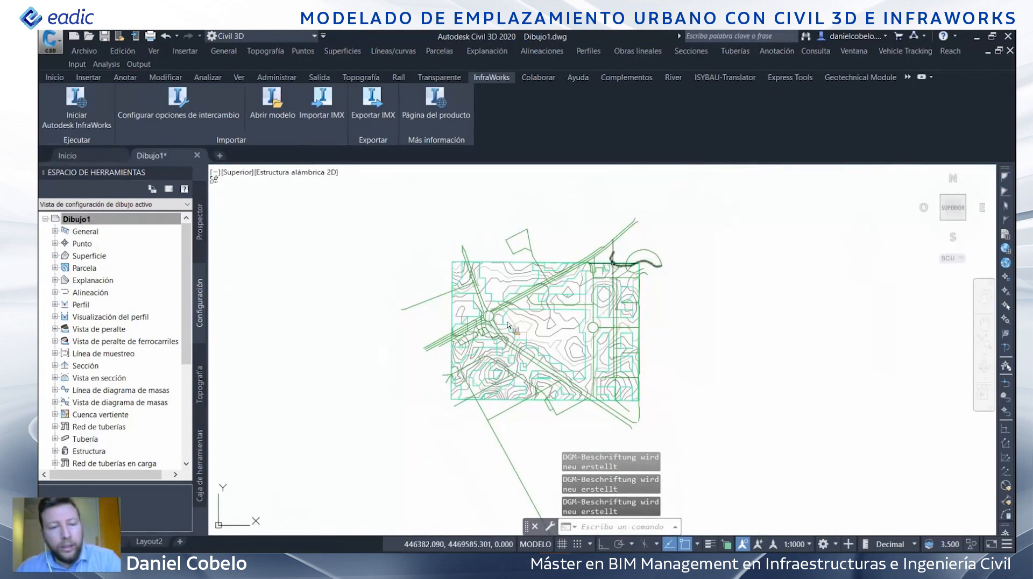
{"action": "scroll", "coordinate": [619, 253], "scroll_direction": "up", "scroll_amount": 2}
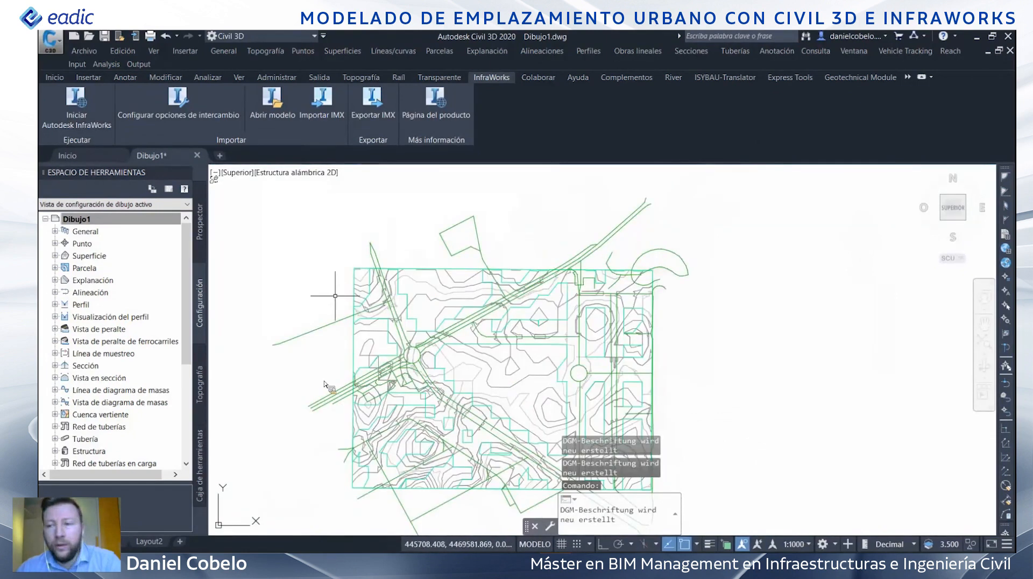
{"action": "middle_click_drag", "start_coordinate": [322, 386], "coordinate": [328, 346]}
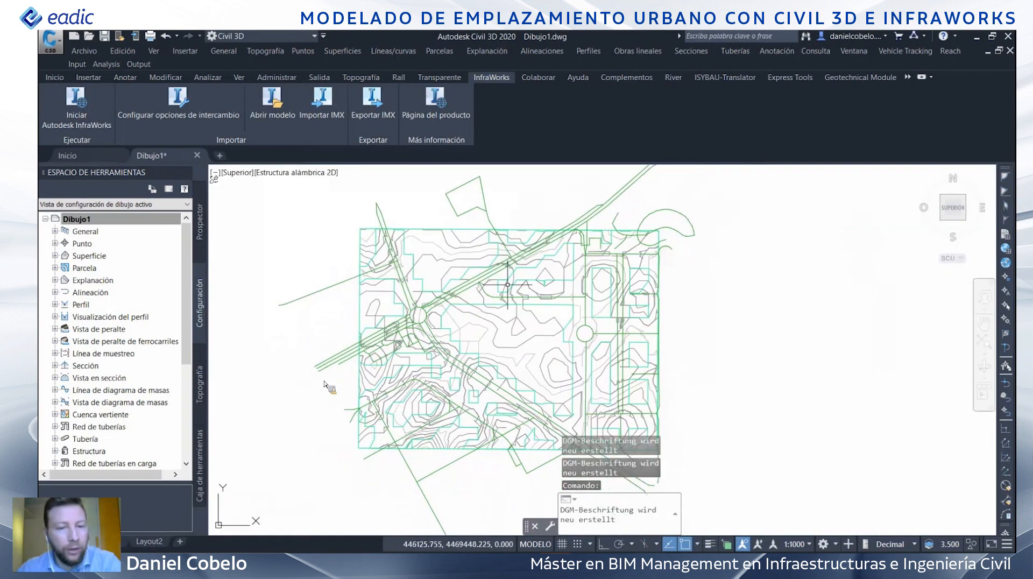
- Delete all imported road alignments and the irregular patchwork surface overlapping the existing ground terrain
{"action": "scroll", "coordinate": [592, 302], "scroll_direction": "down", "scroll_amount": 2}
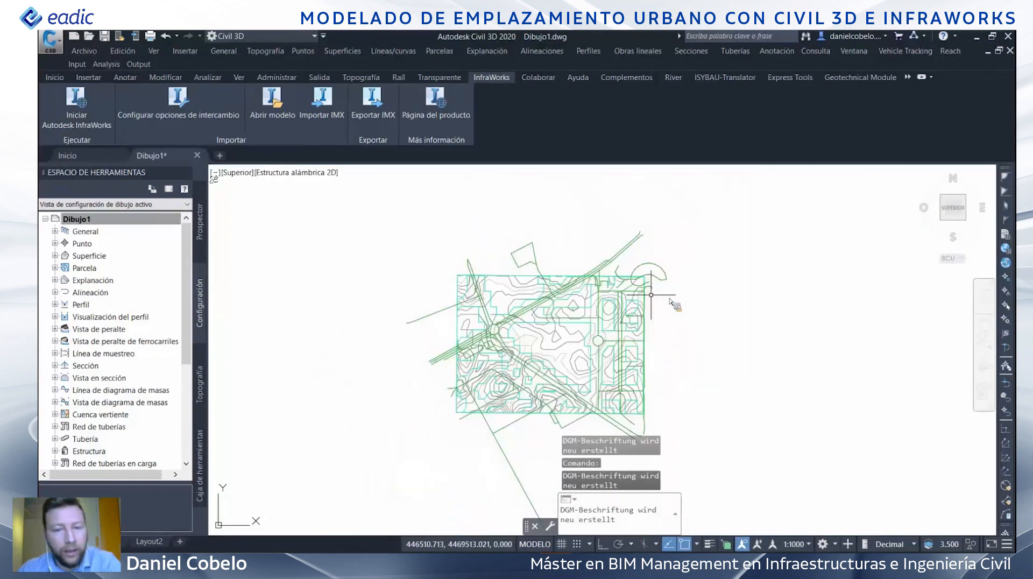
{"action": "scroll", "coordinate": [664, 271], "scroll_direction": "up", "scroll_amount": 2}
{"action": "left_click", "coordinate": [665, 272]}
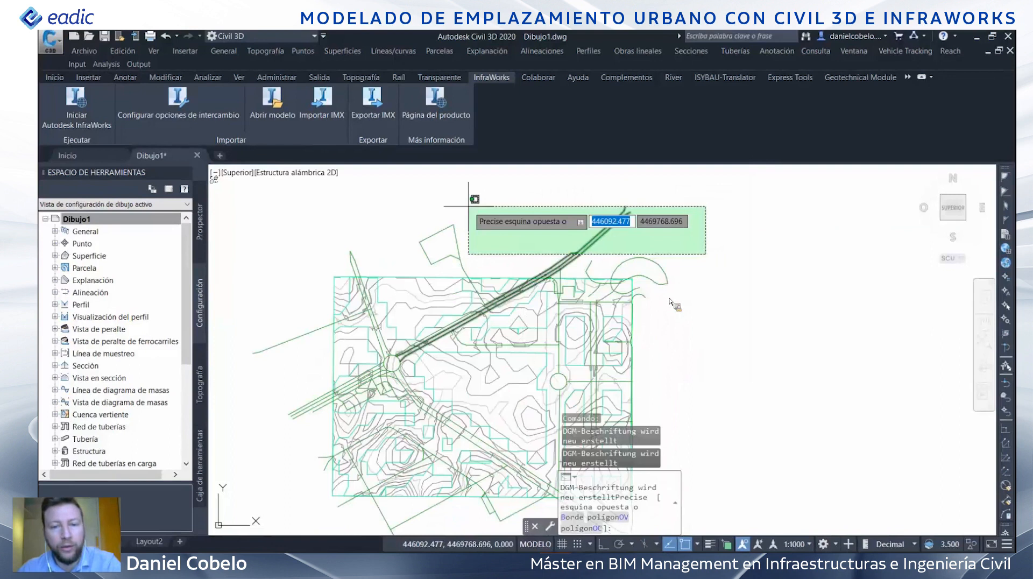
{"action": "left_click", "coordinate": [401, 218]}
{"action": "right_click", "coordinate": [508, 233]}
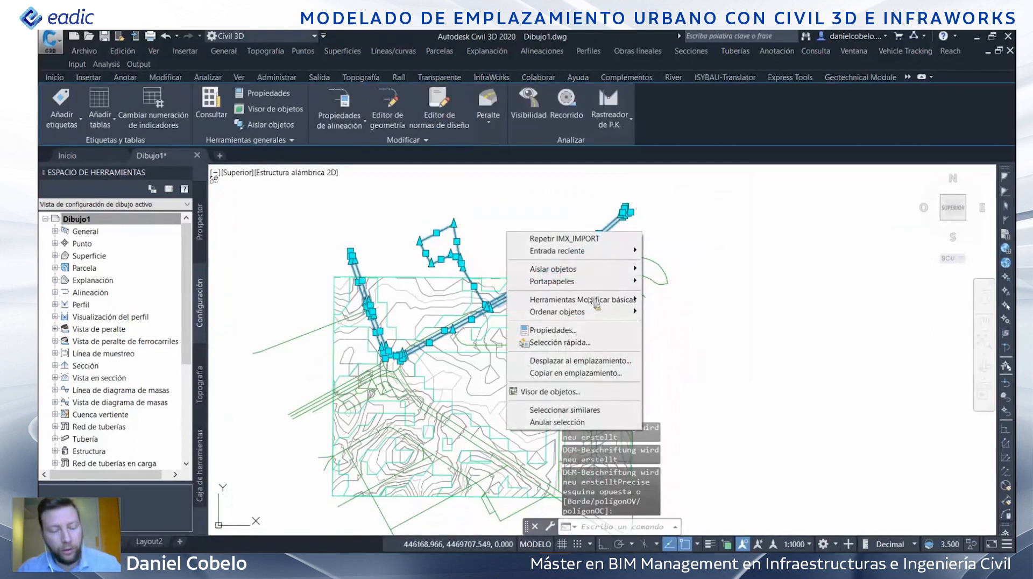
{"action": "mouse_move", "coordinate": [624, 282]}
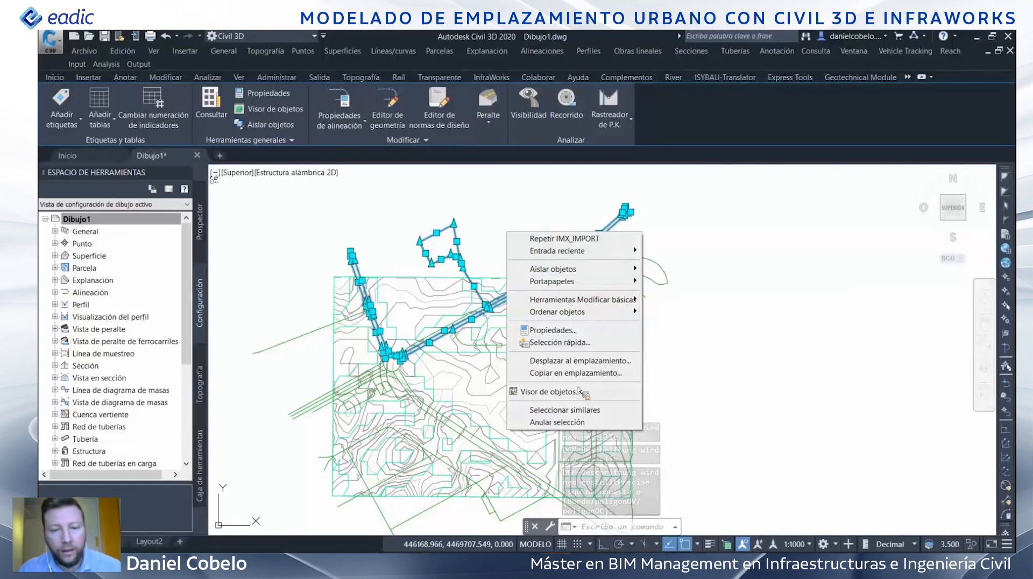
{"action": "left_click", "coordinate": [575, 410]}
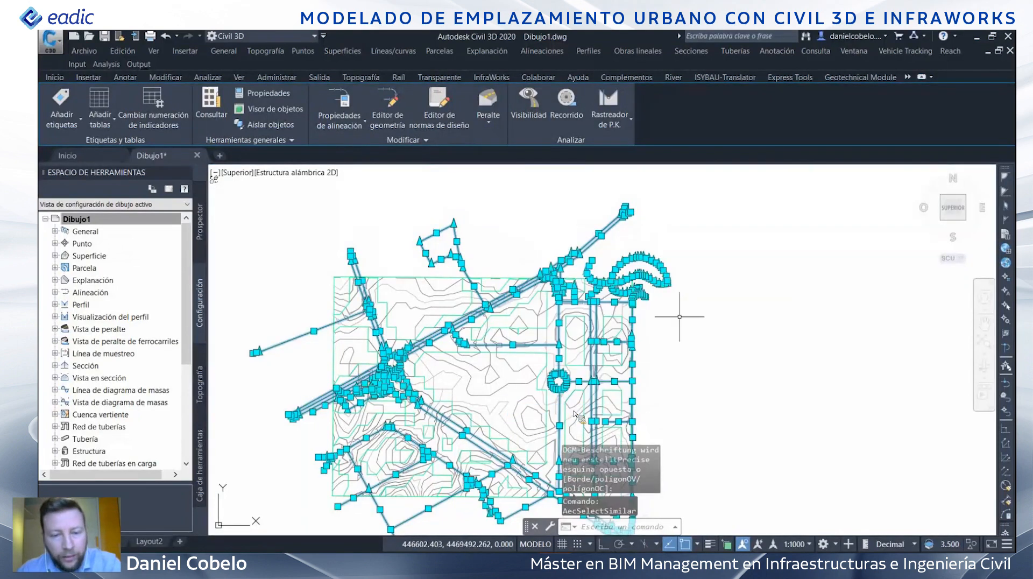
{"action": "key", "text": "Delete"}
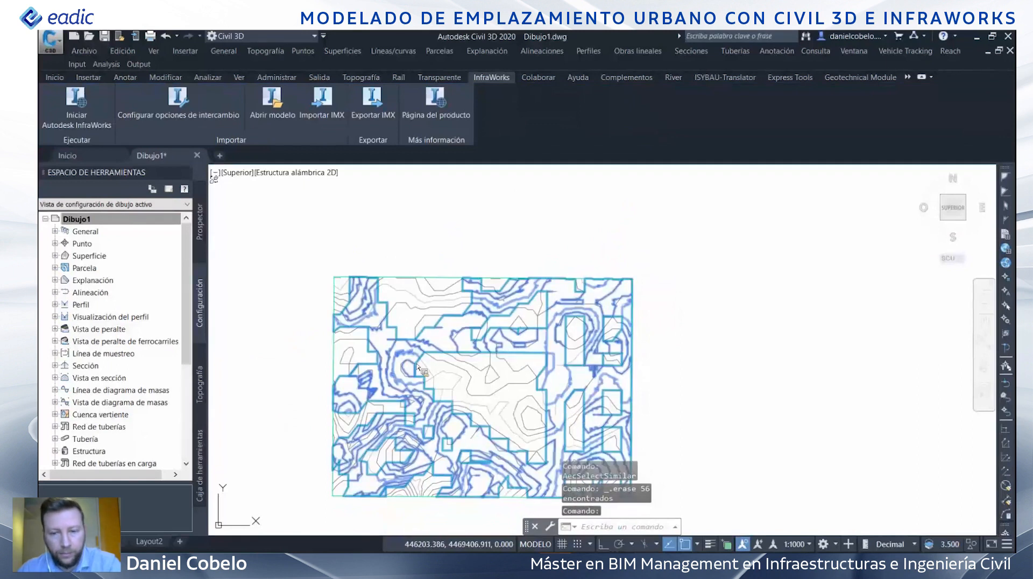
{"action": "key", "text": "Delete"}
{"action": "middle_click_drag", "start_coordinate": [417, 365], "coordinate": [442, 327]}
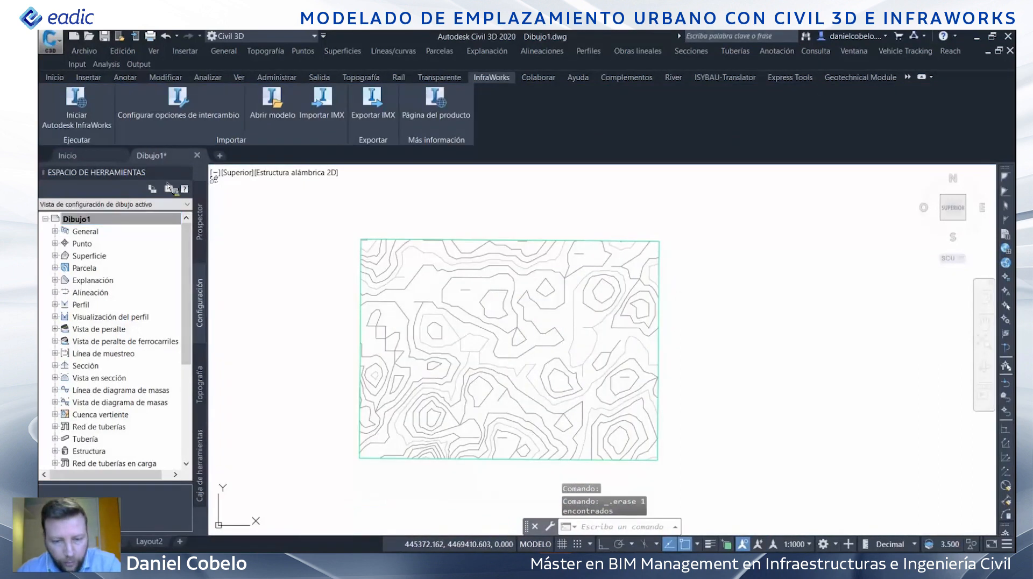
- Rename the AIW_Existing_Ground surface to Terreno Original and set its surface style to Border Only
{"action": "left_click", "coordinate": [200, 228]}
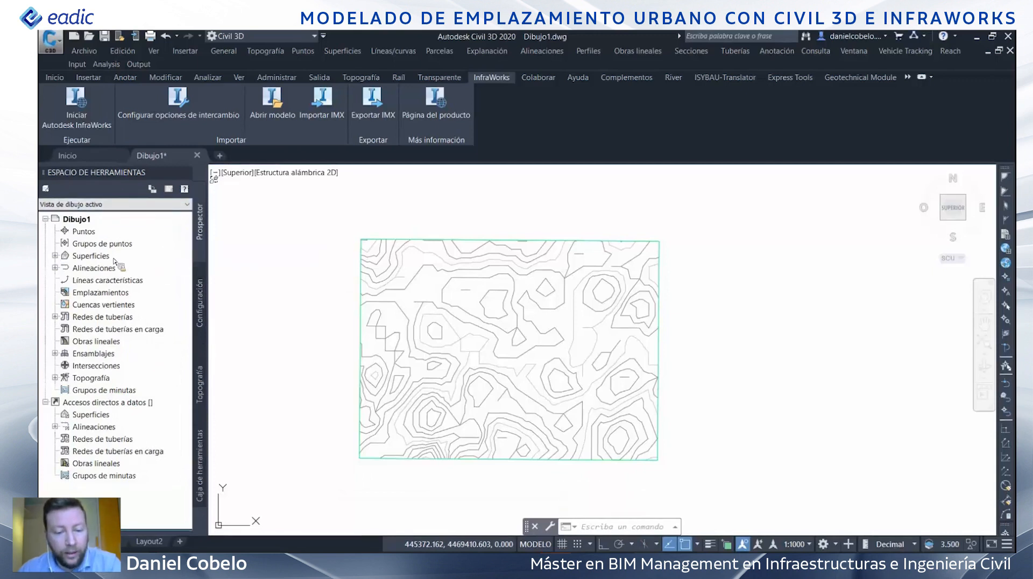
{"action": "left_click", "coordinate": [56, 256]}
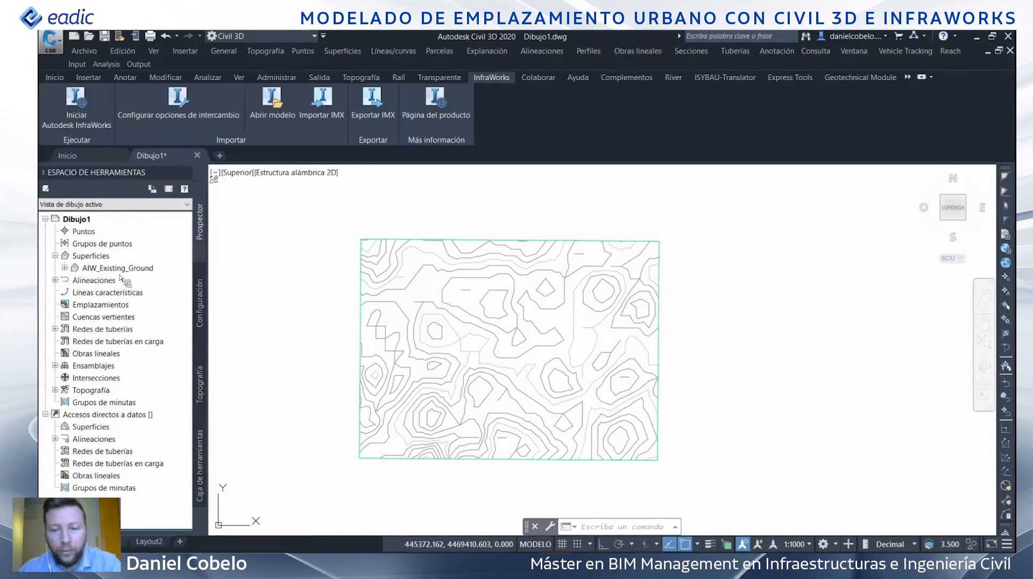
{"action": "right_click", "coordinate": [119, 269]}
{"action": "left_click", "coordinate": [161, 276]}
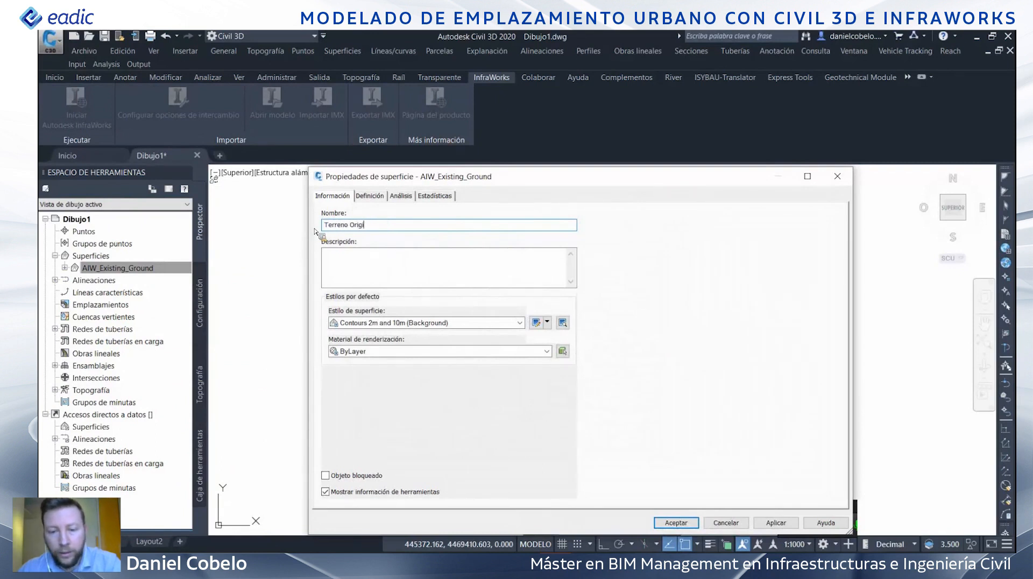
{"action": "left_click", "coordinate": [520, 324]}
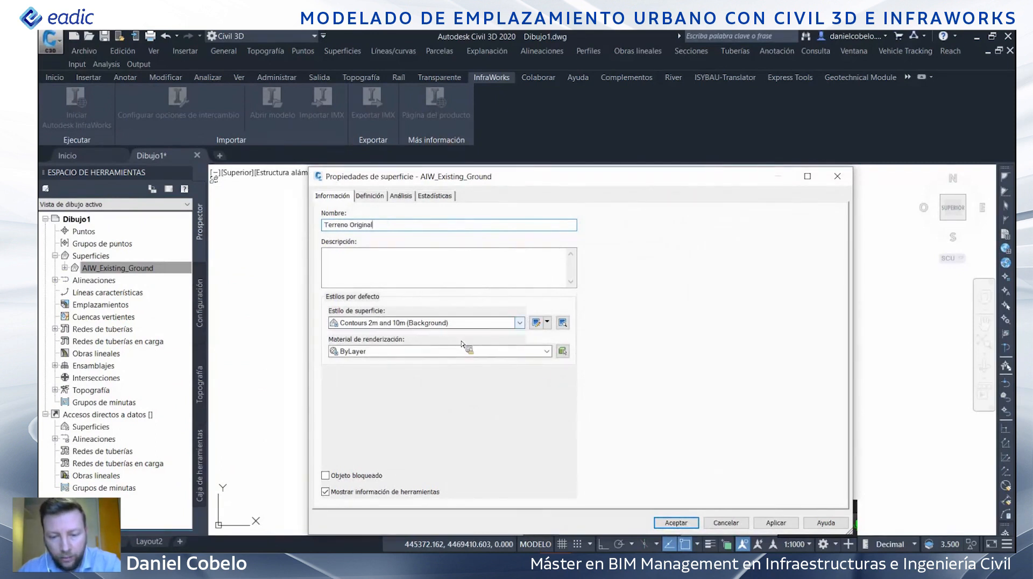
{"action": "left_click", "coordinate": [376, 348]}
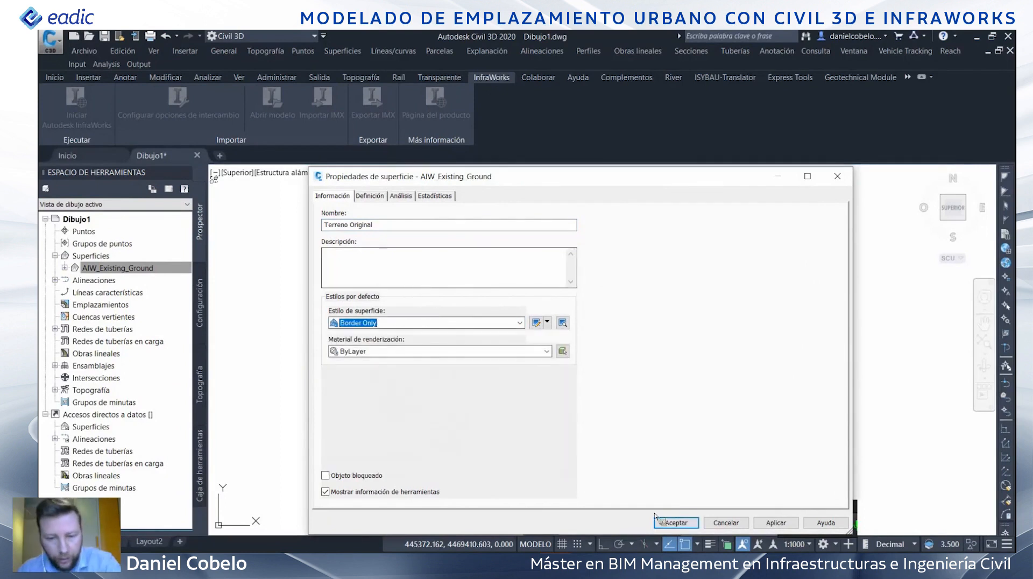
{"action": "key", "text": "Return"}
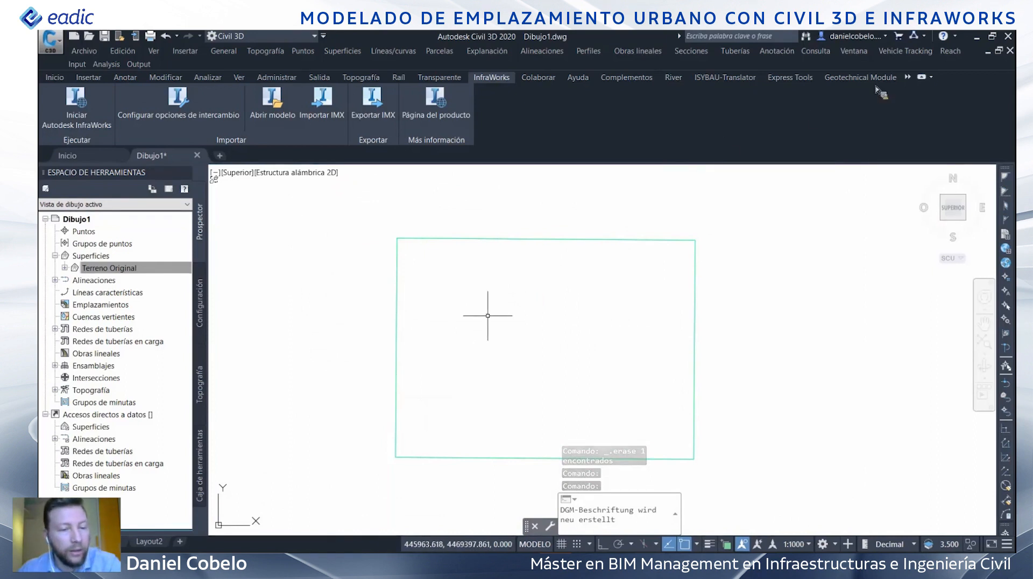
- Check the terrain boundary's location against the aerial online map and turn the map off again
{"action": "left_click", "coordinate": [909, 78]}
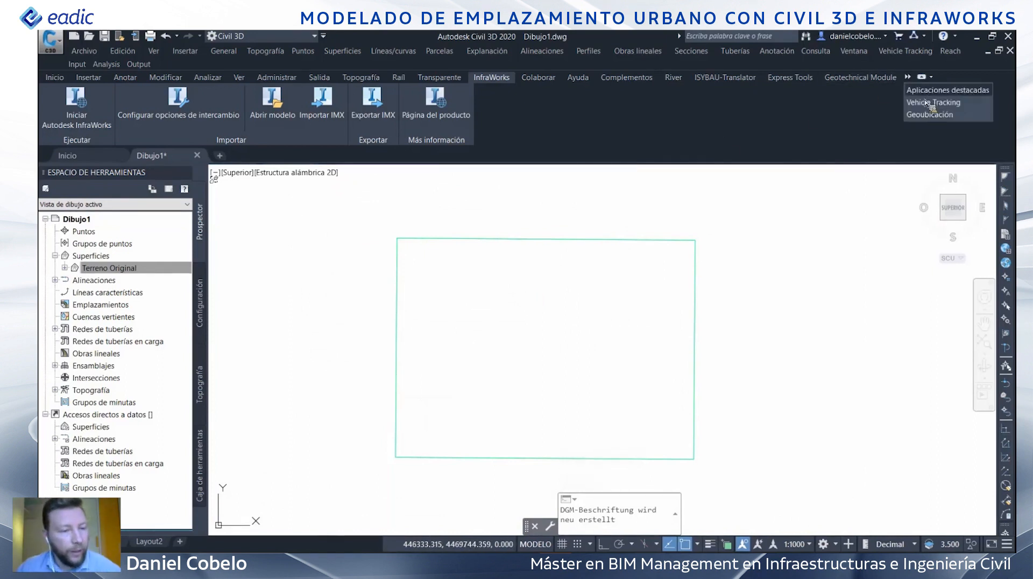
{"action": "left_click", "coordinate": [926, 114]}
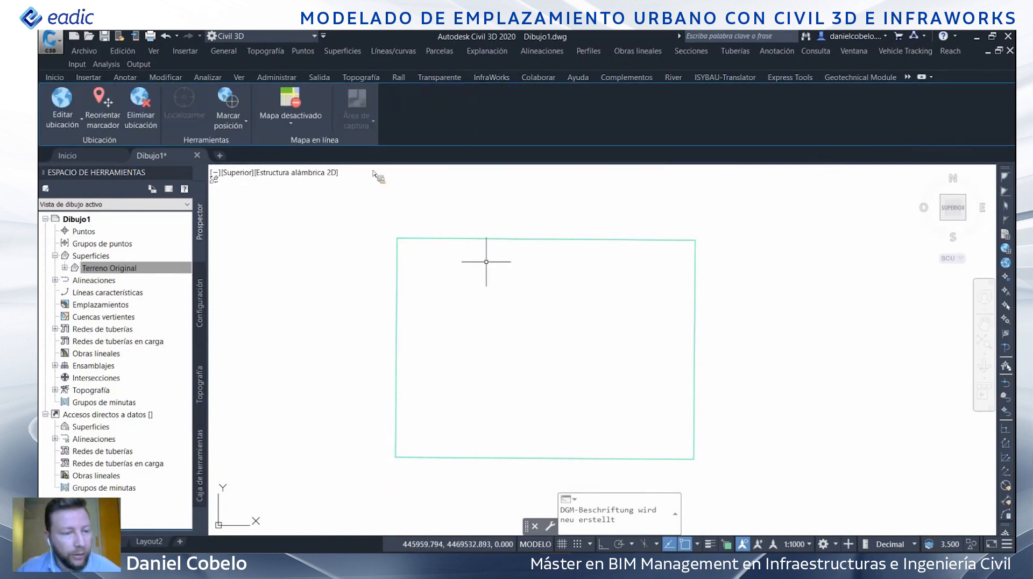
{"action": "left_click", "coordinate": [291, 121]}
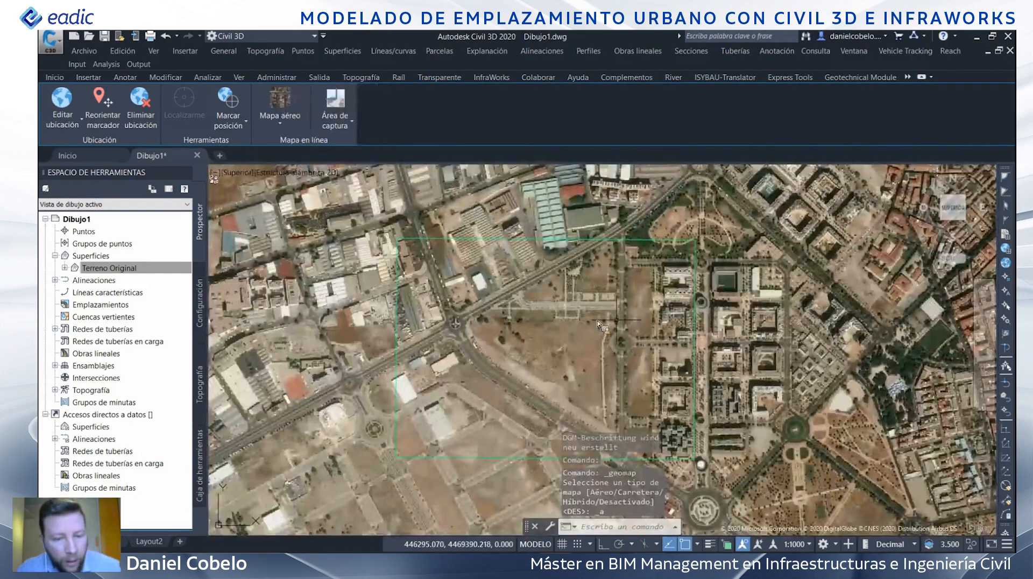
{"action": "middle_click_drag", "start_coordinate": [617, 319], "coordinate": [616, 308]}
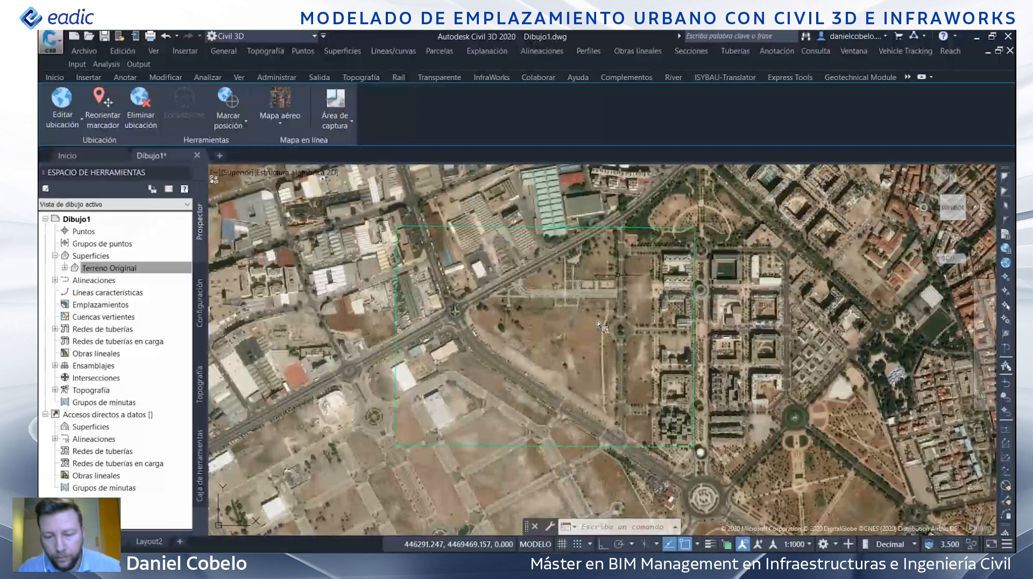
{"action": "left_click", "coordinate": [280, 119]}
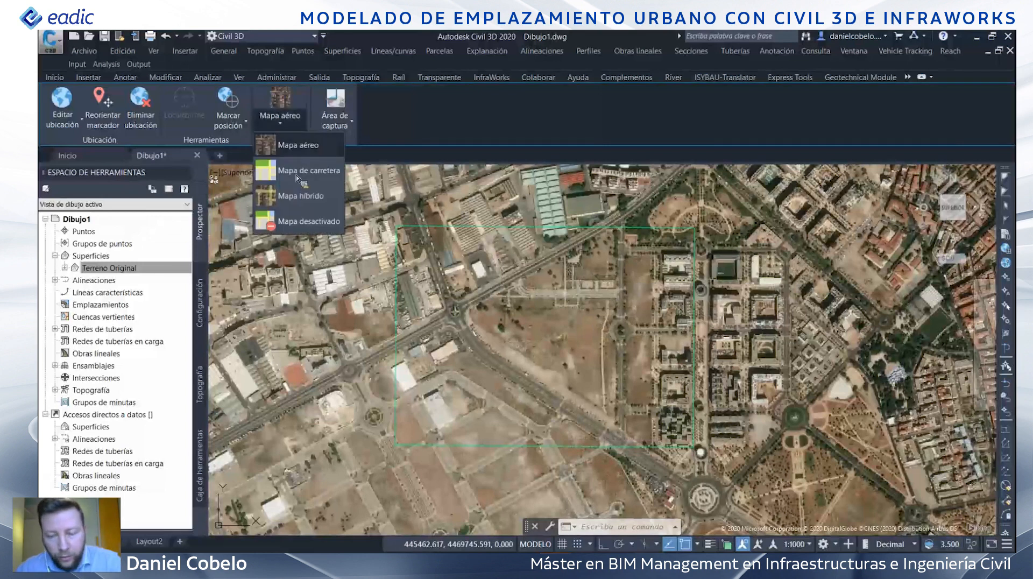
{"action": "left_click", "coordinate": [305, 223]}
{"action": "mouse_move", "coordinate": [512, 362]}
{"action": "middle_mouse_down"}
{"action": "mouse_move", "coordinate": [512, 349]}
{"action": "mouse_move", "coordinate": [473, 339]}
{"action": "middle_mouse_up"}
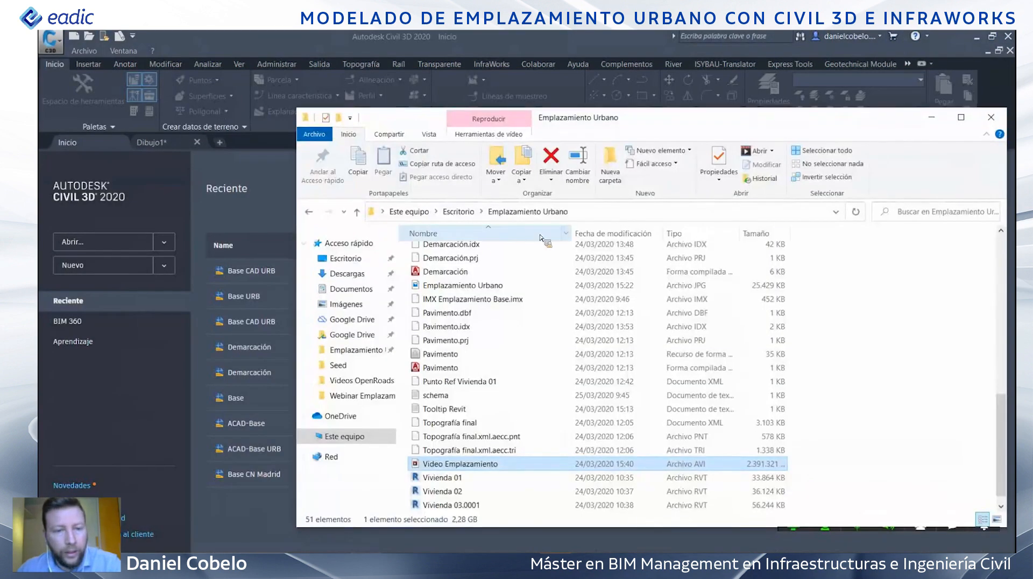
- Open the drawing Base CAD URB from the Webinar Emplazamiento Urbano folder on the desktop
{"action": "left_click", "coordinate": [459, 211]}
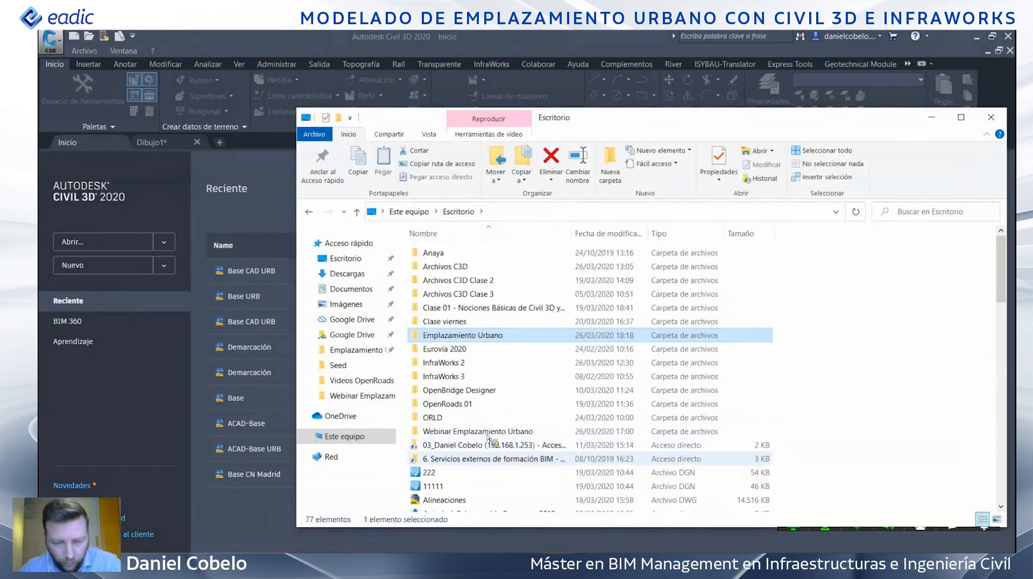
{"action": "double_click", "coordinate": [479, 431]}
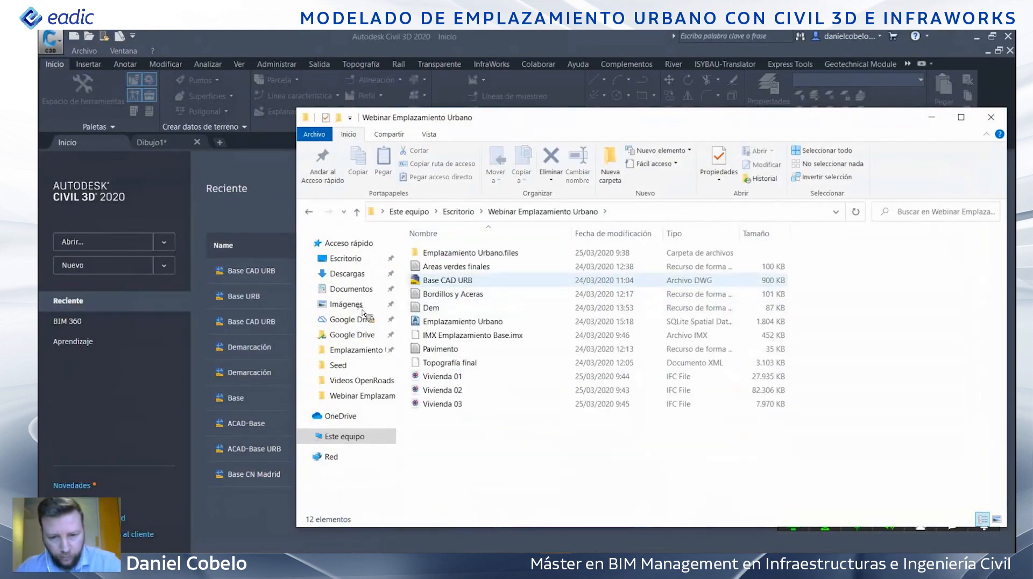
{"action": "double_click", "coordinate": [448, 281]}
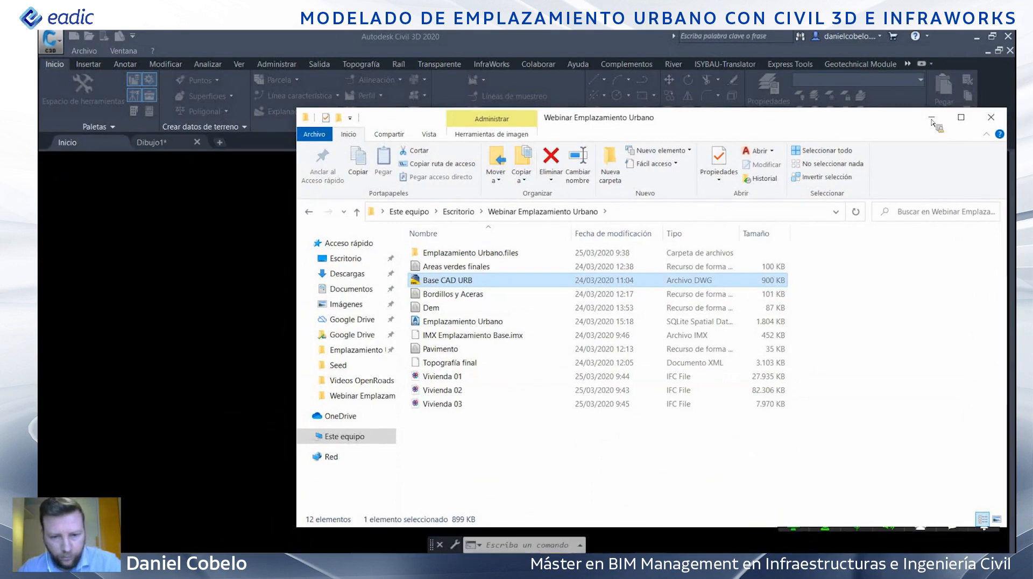
{"action": "left_click", "coordinate": [931, 118]}
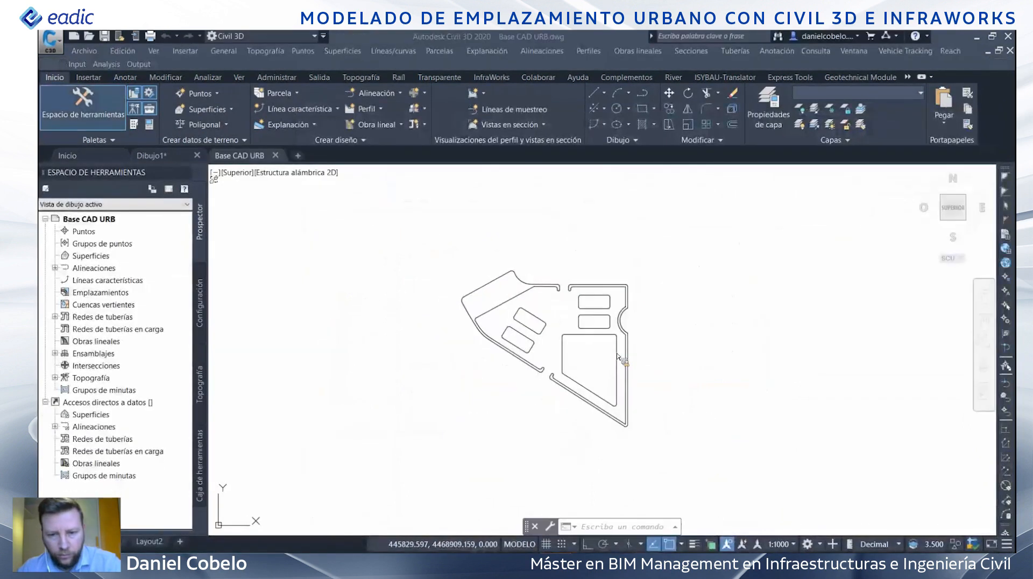
- Copy all the urban layout linework in Base CAD URB to the clipboard
{"action": "scroll", "coordinate": [618, 356], "scroll_direction": "up", "scroll_amount": 2}
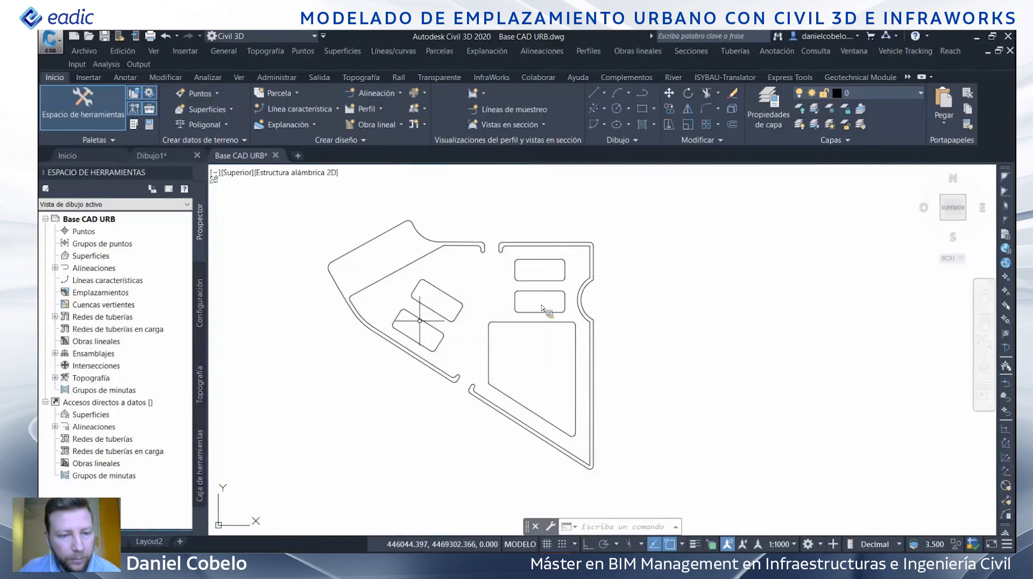
{"action": "scroll", "coordinate": [657, 357], "scroll_direction": "down", "scroll_amount": 4}
{"action": "left_click", "coordinate": [720, 433]}
{"action": "left_click", "coordinate": [548, 286]}
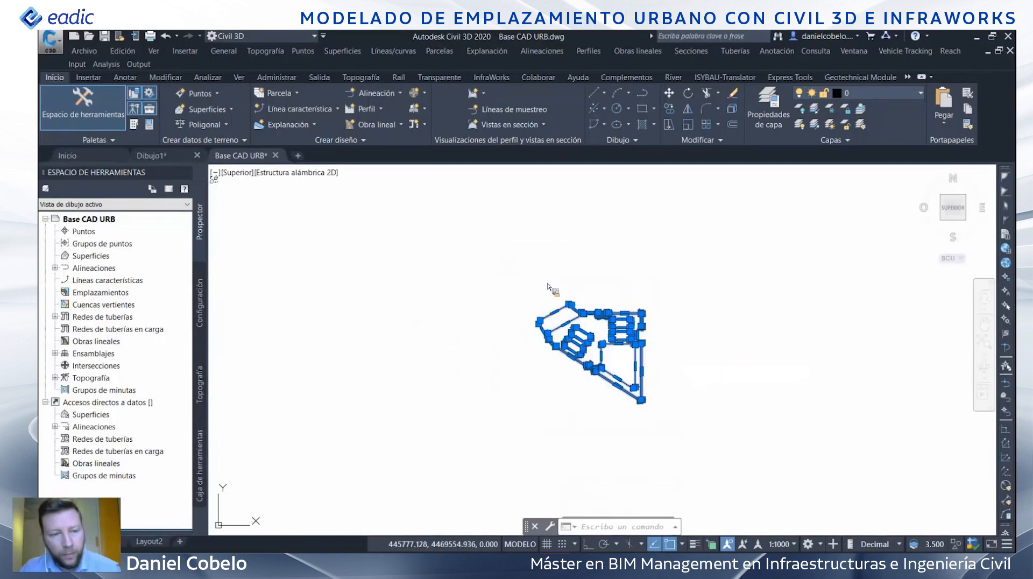
{"action": "right_click", "coordinate": [547, 286]}
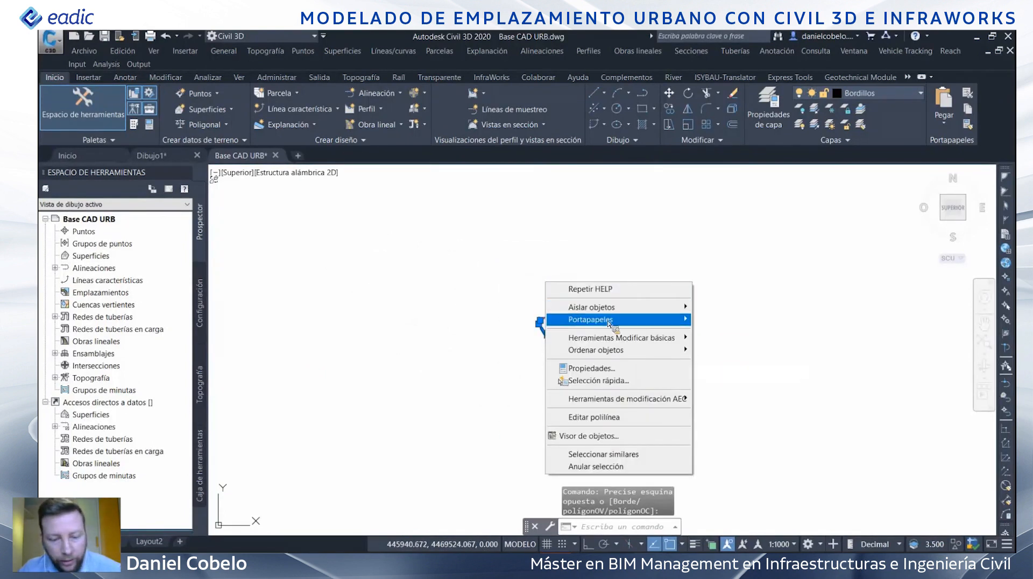
{"action": "mouse_move", "coordinate": [610, 321]}
{"action": "left_click", "coordinate": [738, 335]}
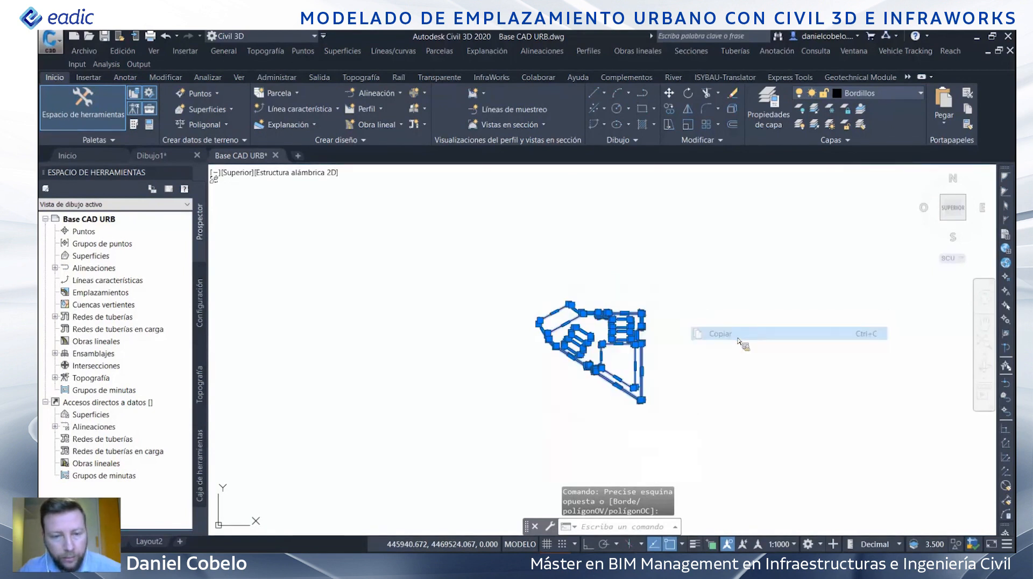
- Paste the copied urban layout into Dibujo1 at its original coordinates
{"action": "left_click", "coordinate": [152, 155]}
{"action": "right_click", "coordinate": [477, 296]}
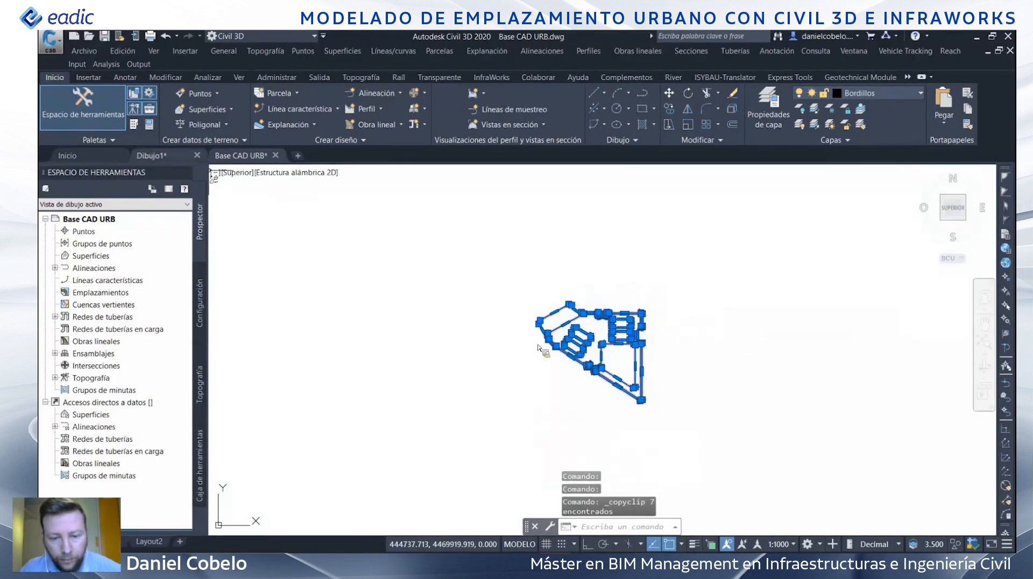
{"action": "mouse_move", "coordinate": [541, 345]}
{"action": "left_click", "coordinate": [697, 410]}
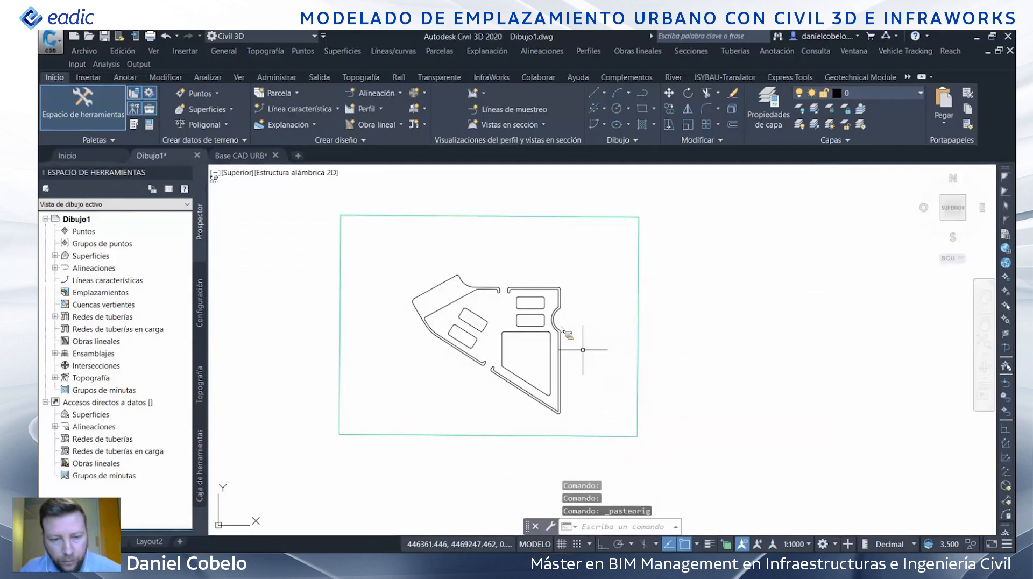
{"action": "mouse_move", "coordinate": [555, 322]}
{"action": "middle_mouse_down"}
{"action": "mouse_move", "coordinate": [629, 317]}
{"action": "mouse_move", "coordinate": [572, 318]}
{"action": "middle_mouse_up"}
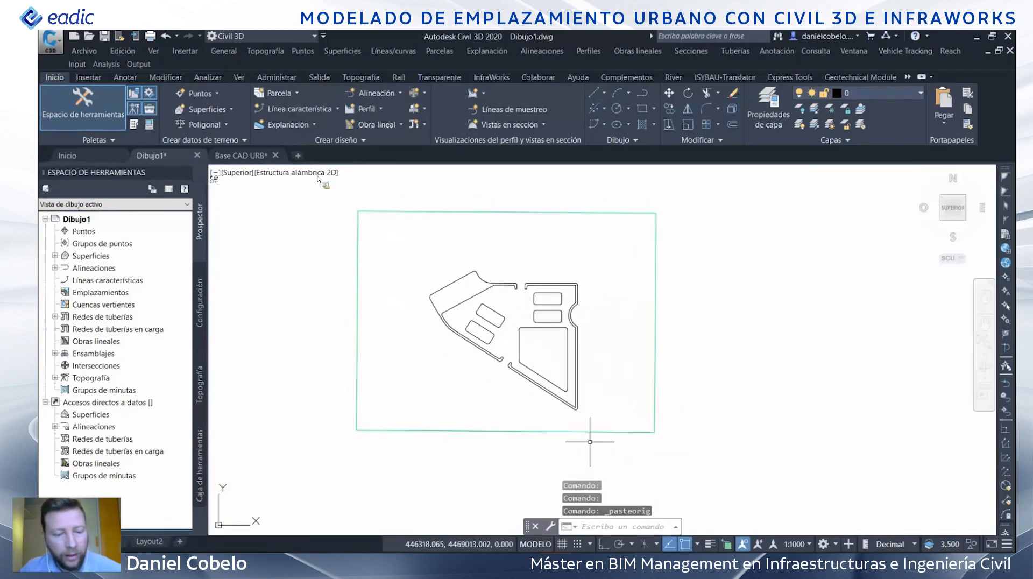
- Close the Base CAD URB drawing without saving its changes
{"action": "left_click", "coordinate": [270, 160]}
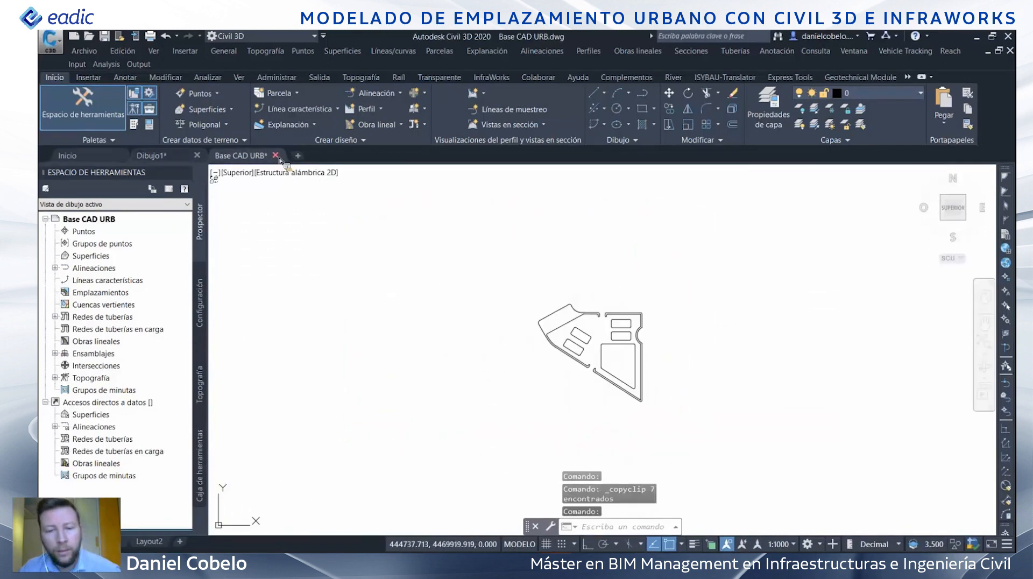
{"action": "left_click", "coordinate": [276, 156]}
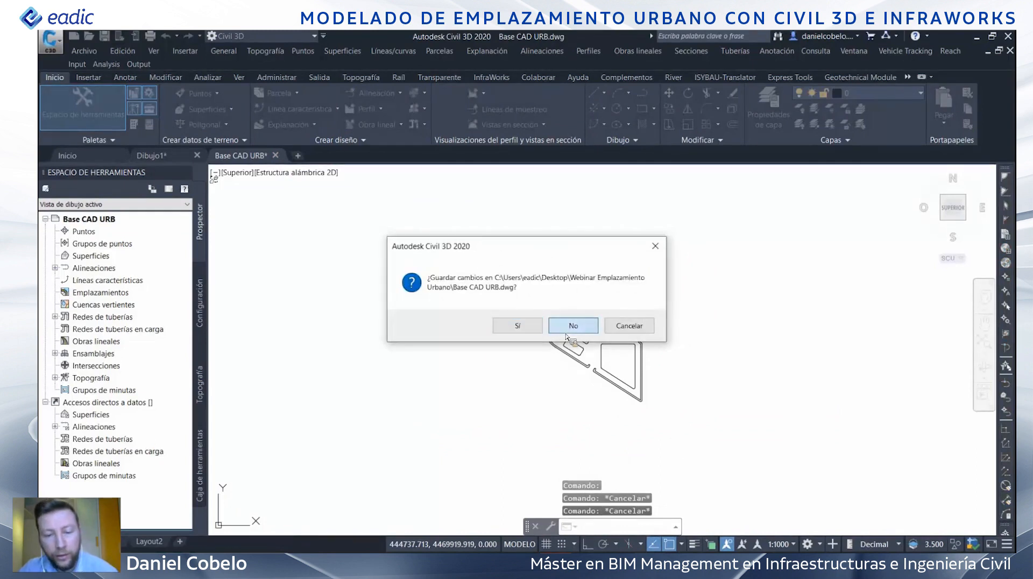
{"action": "left_click", "coordinate": [566, 334]}
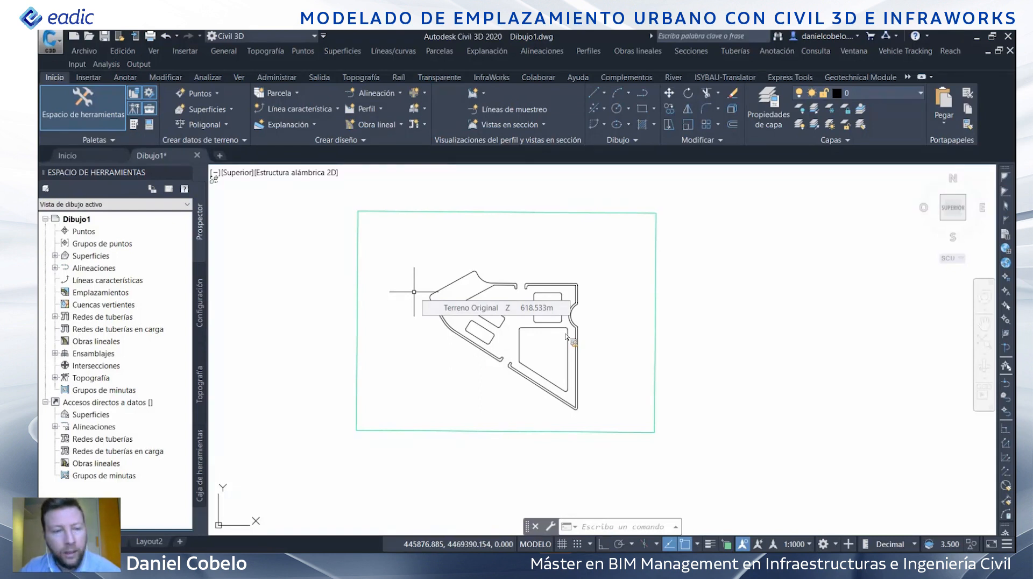
{"action": "middle_click_drag", "start_coordinate": [570, 286], "coordinate": [521, 311]}
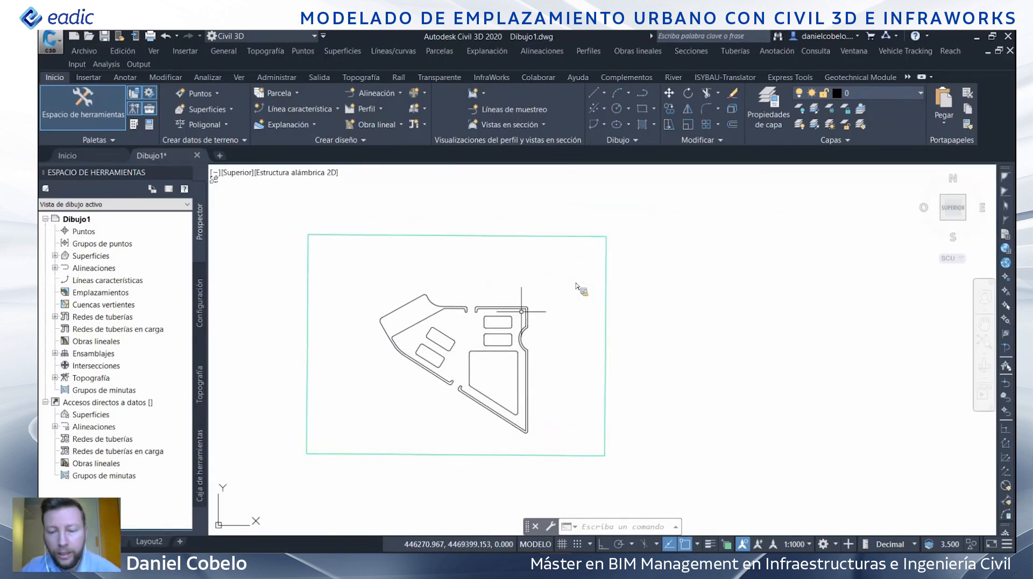
{"action": "mouse_move", "coordinate": [521, 311]}
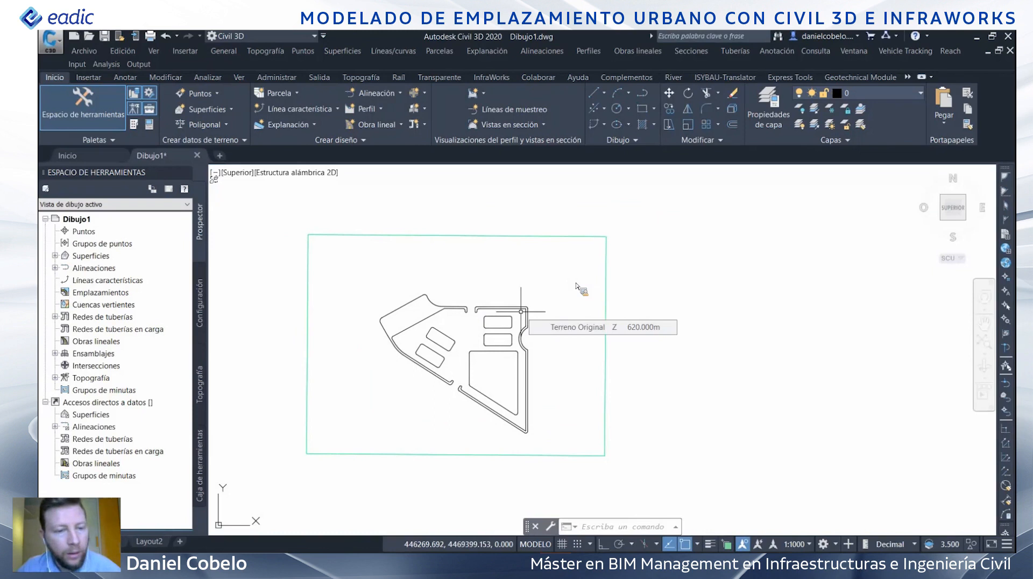
- Set the Terreno Original surface style to Contours 2m and 10m (Background)
{"action": "mouse_move", "coordinate": [394, 350]}
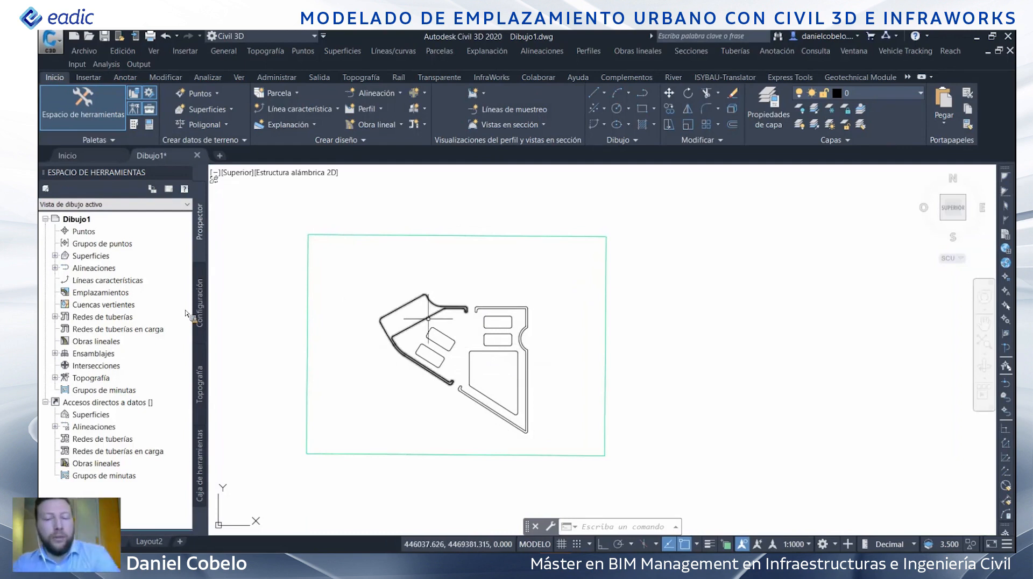
{"action": "scroll", "coordinate": [429, 319], "scroll_direction": "up", "scroll_amount": 2}
{"action": "mouse_move", "coordinate": [427, 290]}
{"action": "middle_mouse_down"}
{"action": "mouse_move", "coordinate": [489, 296]}
{"action": "mouse_move", "coordinate": [492, 272]}
{"action": "mouse_move", "coordinate": [482, 296]}
{"action": "middle_mouse_up"}
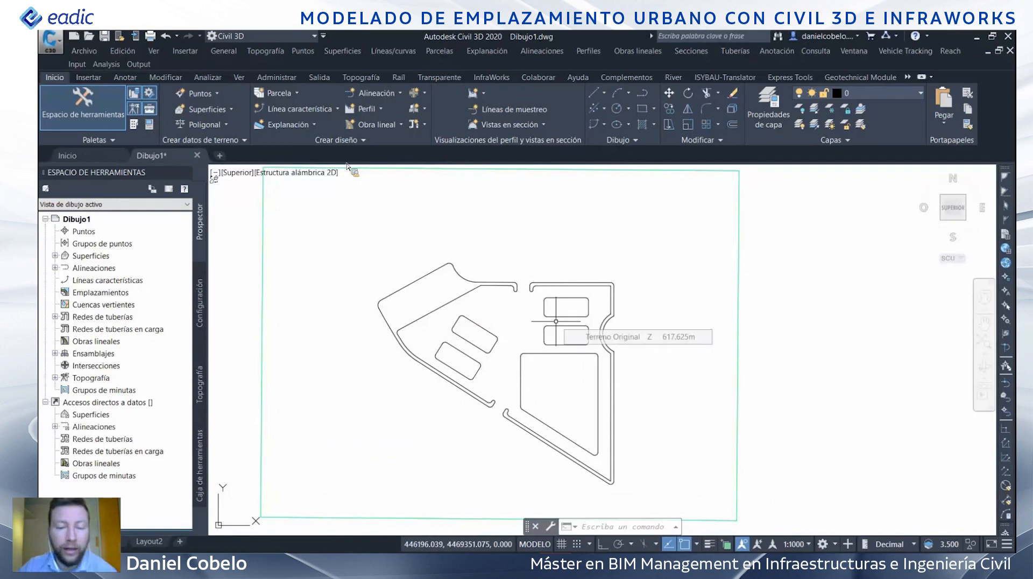
{"action": "scroll", "coordinate": [461, 282], "scroll_direction": "down", "scroll_amount": 2}
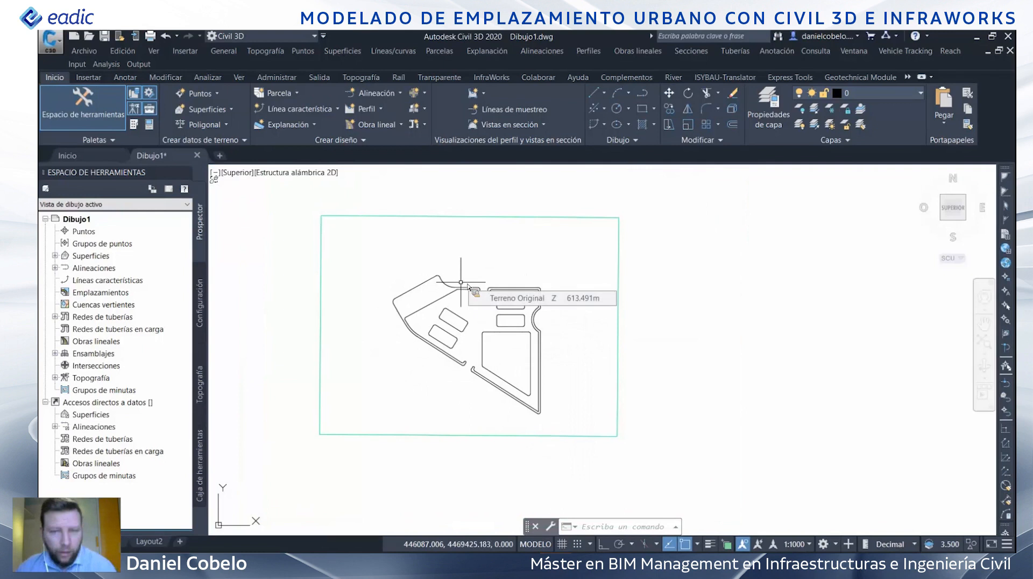
{"action": "left_click", "coordinate": [350, 229]}
{"action": "left_click", "coordinate": [309, 291]}
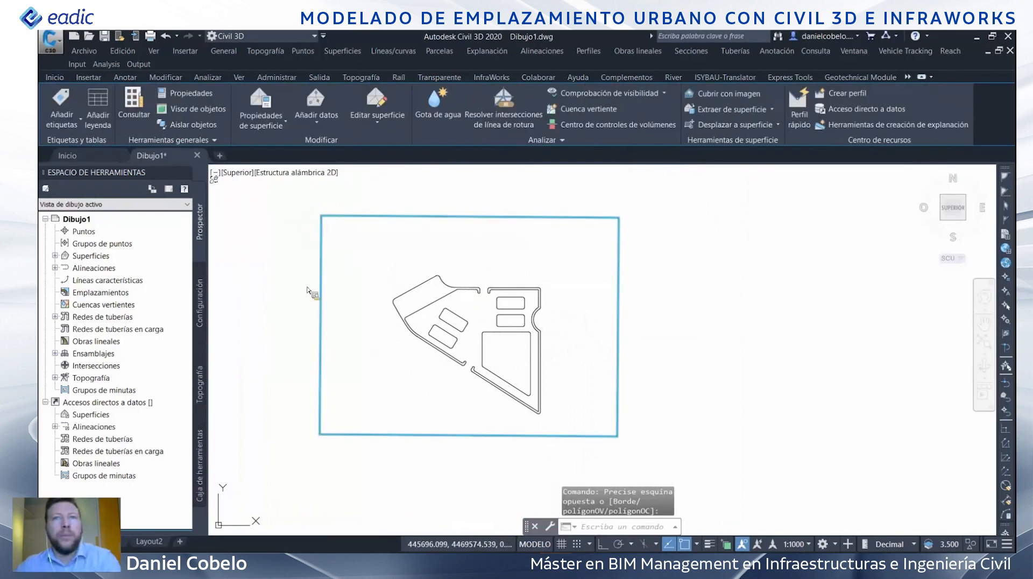
{"action": "right_click", "coordinate": [315, 254]}
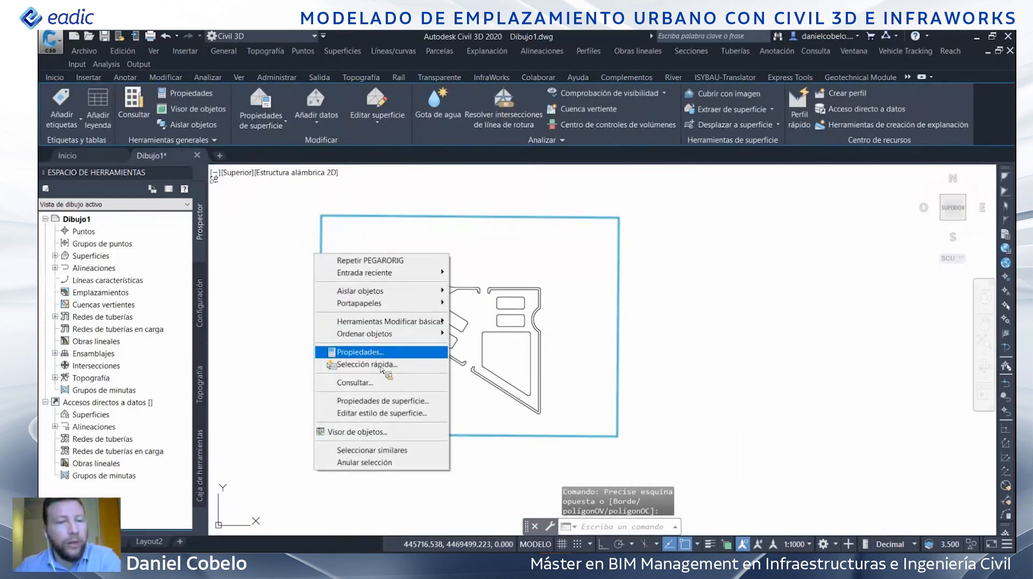
{"action": "left_click", "coordinate": [394, 401]}
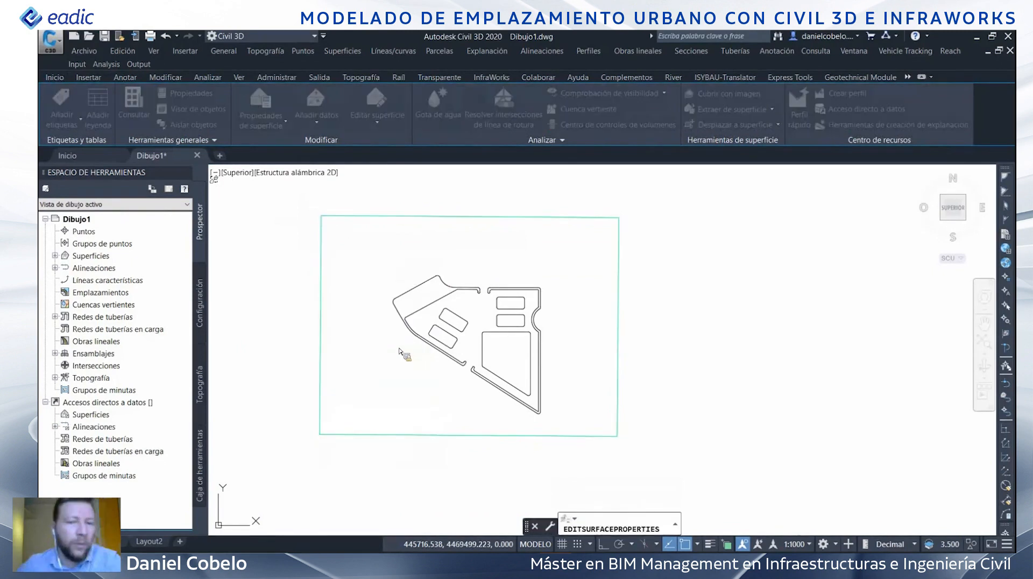
{"action": "left_click", "coordinate": [412, 324]}
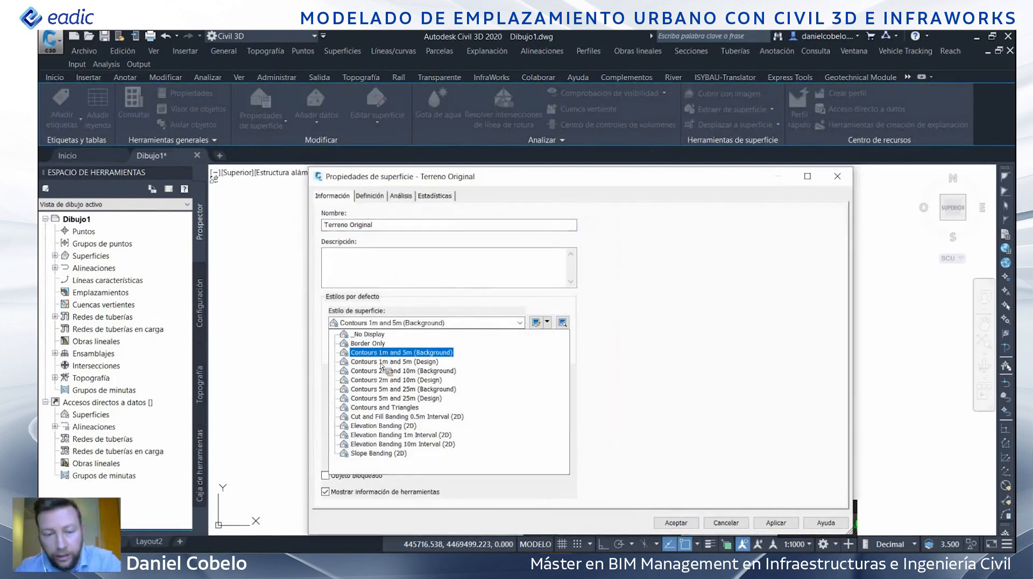
{"action": "left_click", "coordinate": [381, 371]}
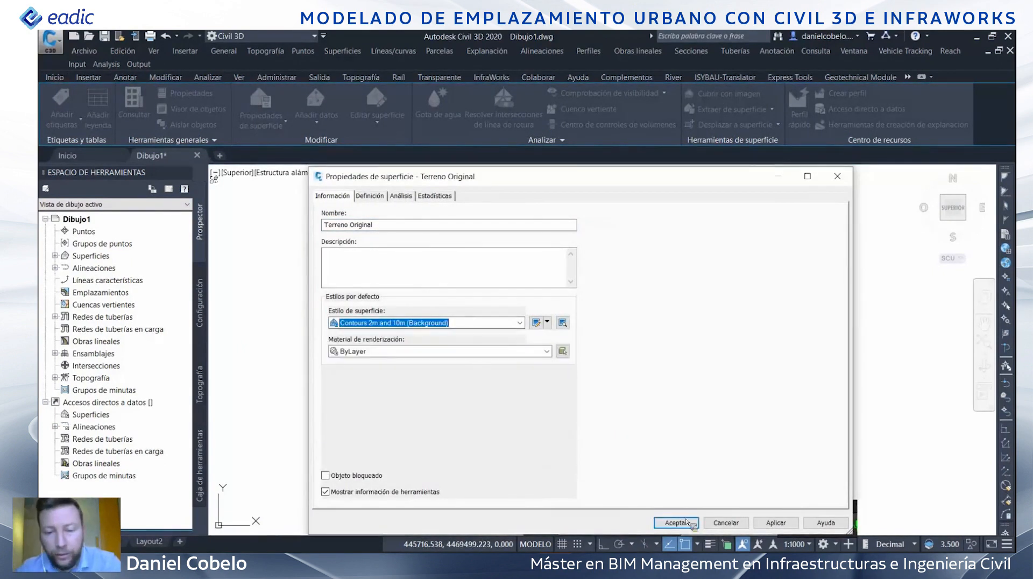
{"action": "left_click", "coordinate": [684, 522]}
- Add Curva de nivel - Múltiple labels to the surface along a line crossing the terrain from its east side to its northwest corner
{"action": "scroll", "coordinate": [427, 323], "scroll_direction": "up", "scroll_amount": 2}
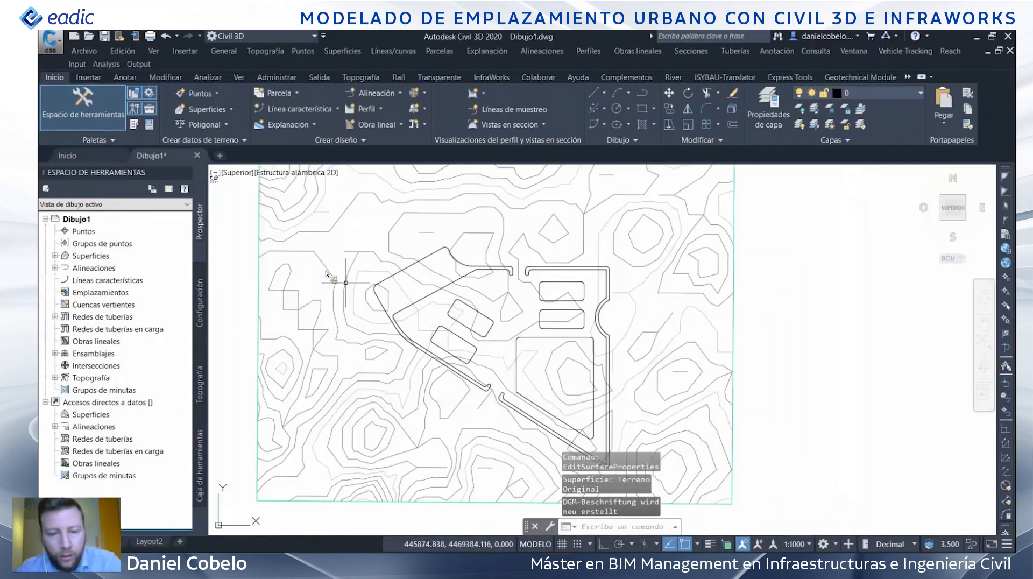
{"action": "left_click", "coordinate": [76, 123]}
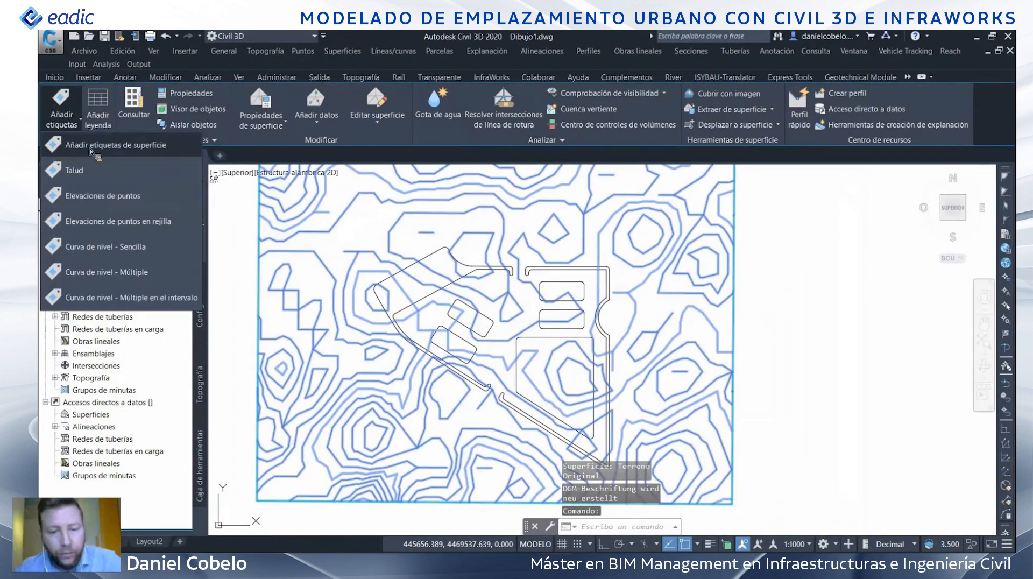
{"action": "left_click", "coordinate": [100, 148]}
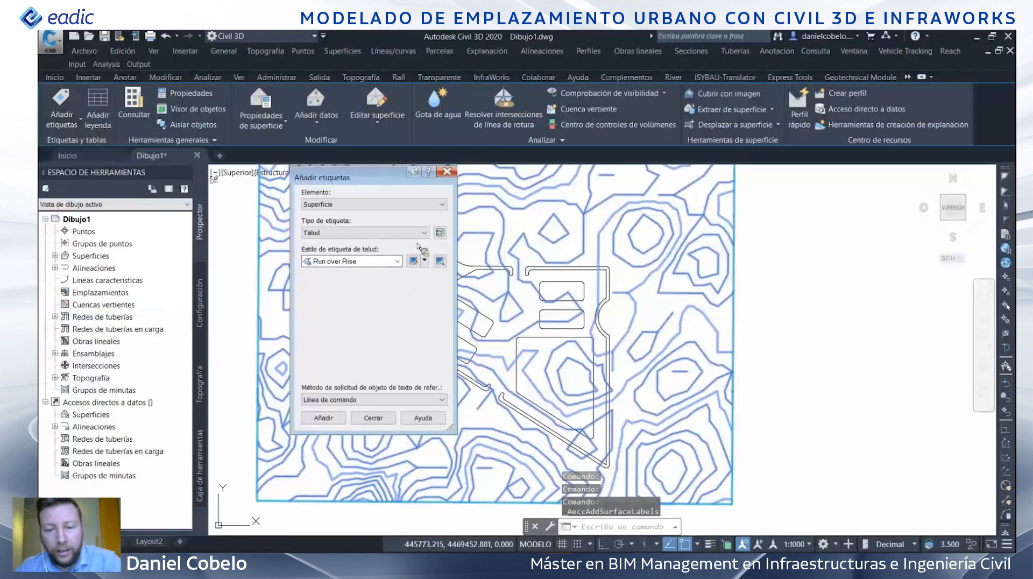
{"action": "left_click", "coordinate": [398, 232]}
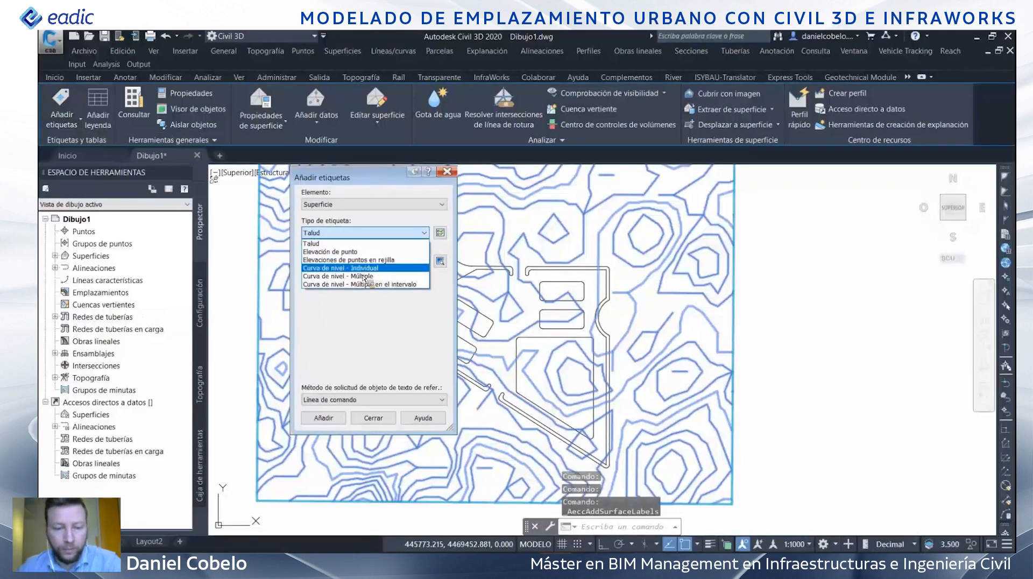
{"action": "left_click", "coordinate": [364, 277]}
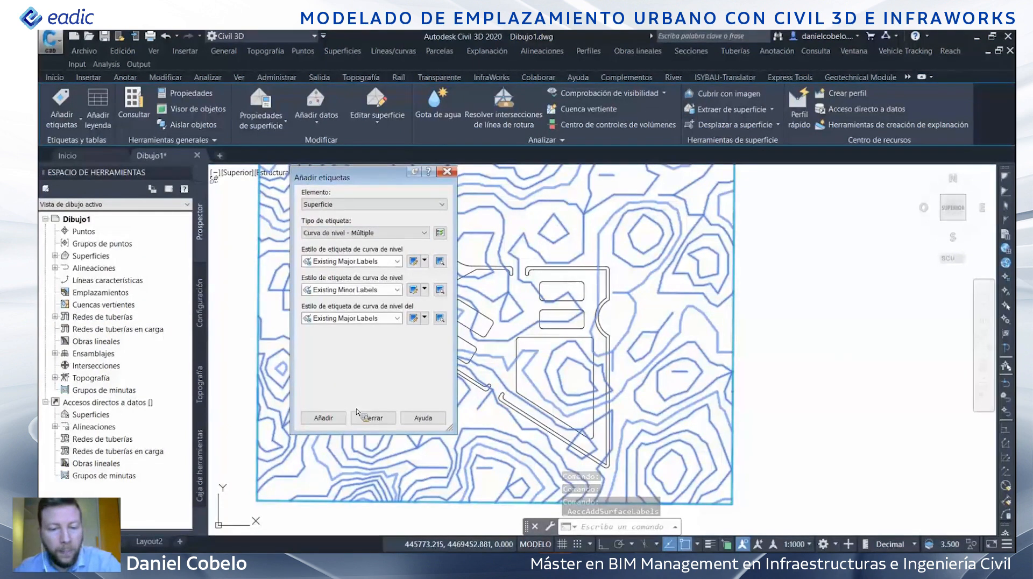
{"action": "left_click", "coordinate": [333, 418]}
{"action": "scroll", "coordinate": [684, 323], "scroll_direction": "down", "scroll_amount": 5}
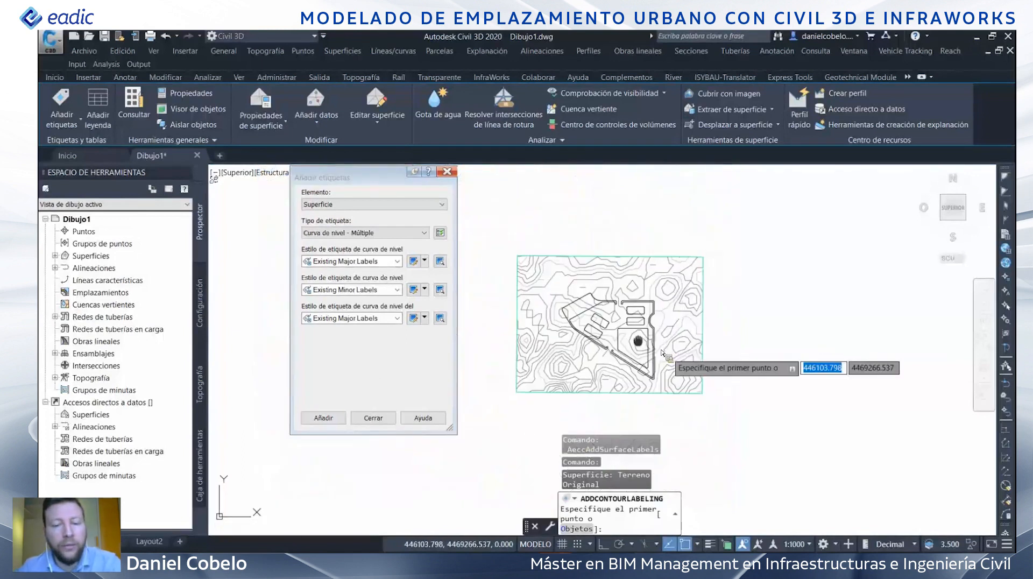
{"action": "left_click", "coordinate": [737, 370]}
{"action": "left_click", "coordinate": [501, 275]}
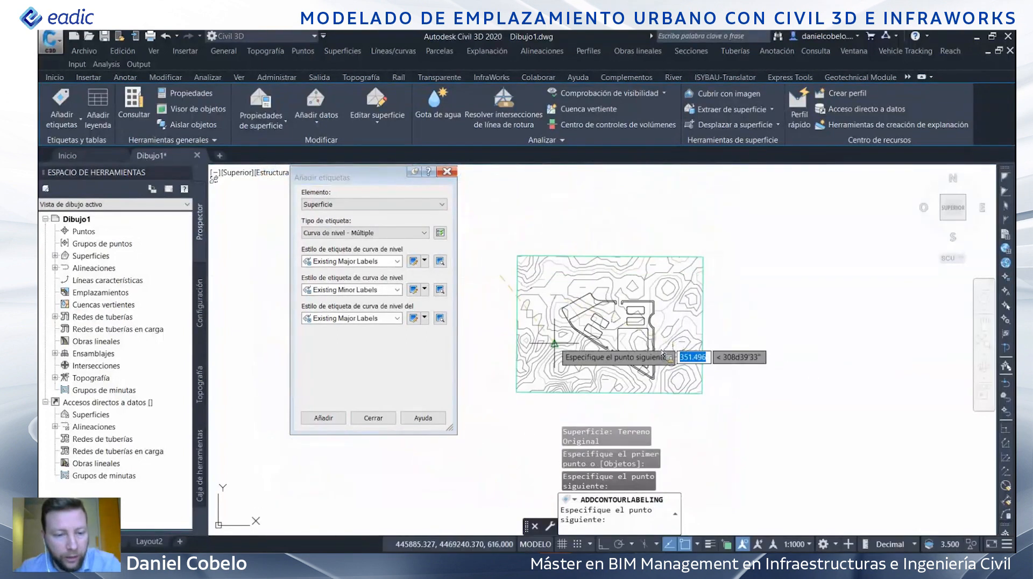
{"action": "key", "text": "Escape"}
{"action": "scroll", "coordinate": [598, 321], "scroll_direction": "up", "scroll_amount": 6}
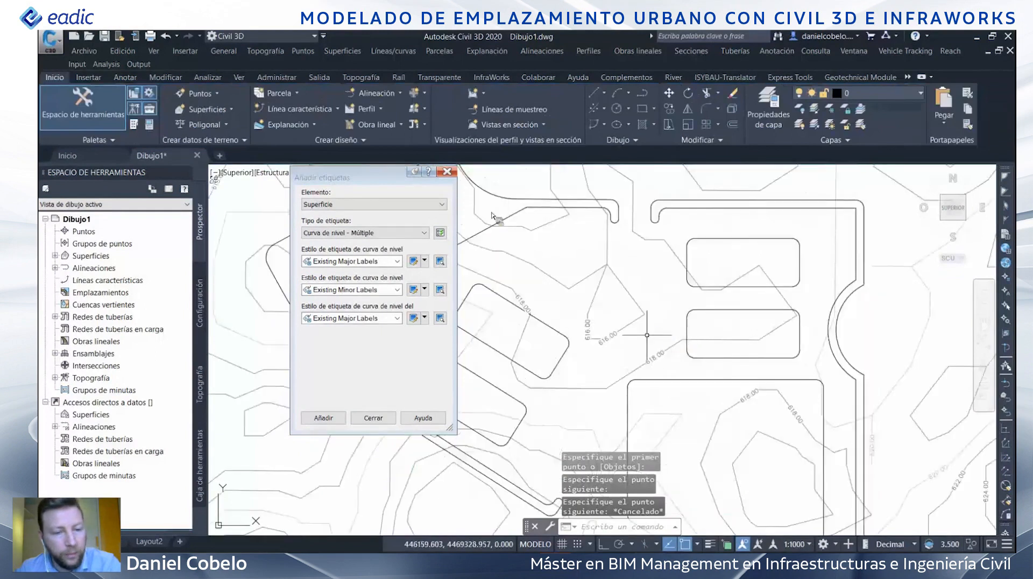
{"action": "left_click", "coordinate": [447, 172]}
- Delete the multiple contour label line that crosses the terrain surface
{"action": "scroll", "coordinate": [466, 288], "scroll_direction": "down", "scroll_amount": 4}
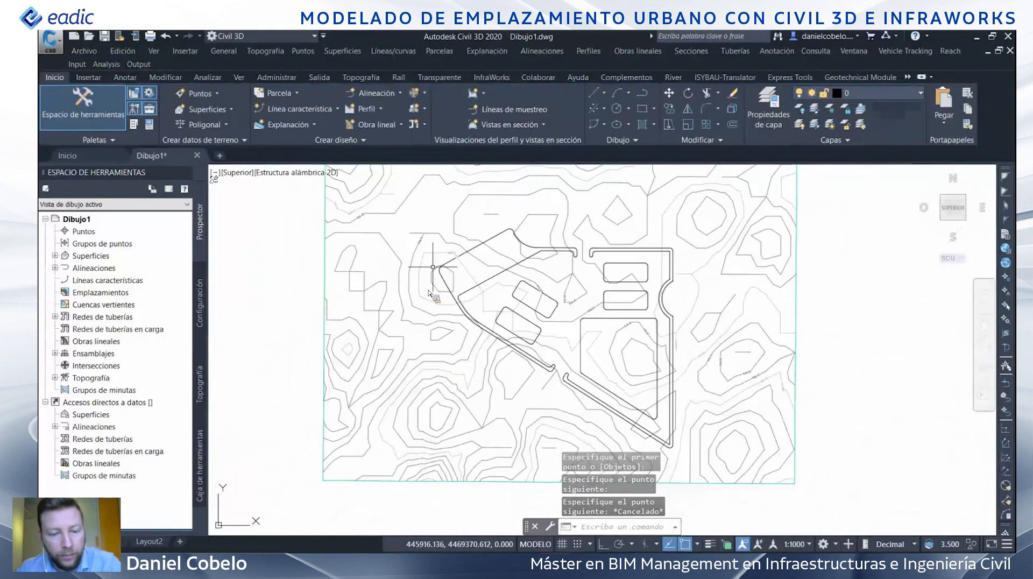
{"action": "scroll", "coordinate": [522, 334], "scroll_direction": "up", "scroll_amount": 5}
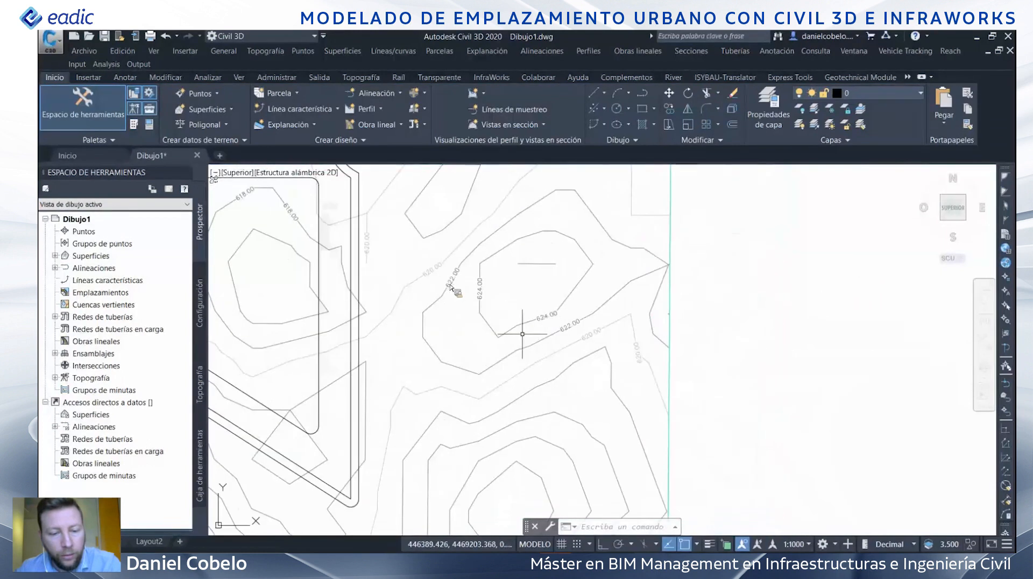
{"action": "middle_click_drag", "start_coordinate": [452, 288], "coordinate": [596, 331]}
{"action": "scroll", "coordinate": [417, 293], "scroll_direction": "down", "scroll_amount": 3}
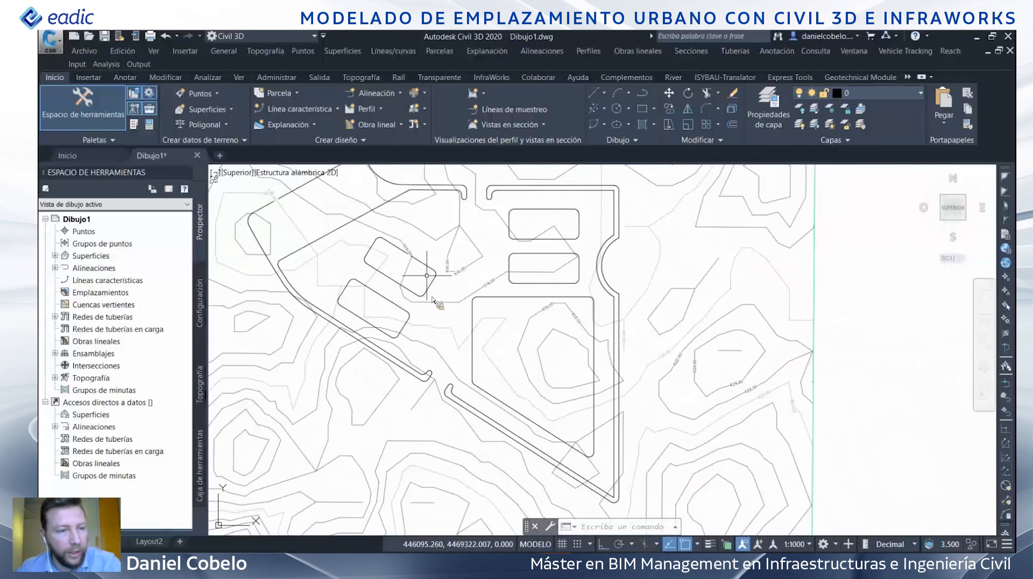
{"action": "scroll", "coordinate": [420, 274], "scroll_direction": "down", "scroll_amount": 3}
{"action": "scroll", "coordinate": [396, 275], "scroll_direction": "up", "scroll_amount": 10}
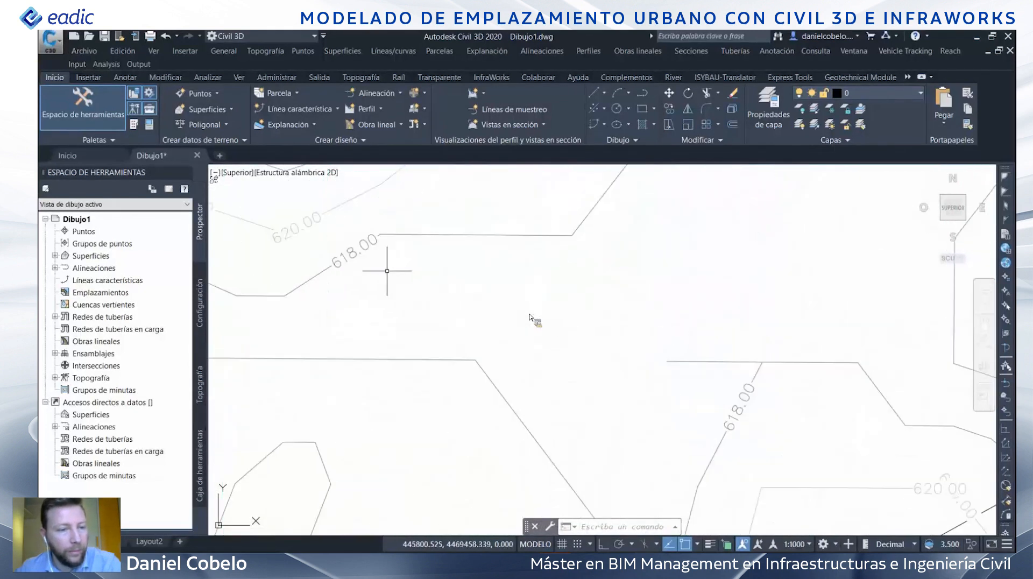
{"action": "left_click", "coordinate": [361, 252]}
{"action": "left_click", "coordinate": [340, 251]}
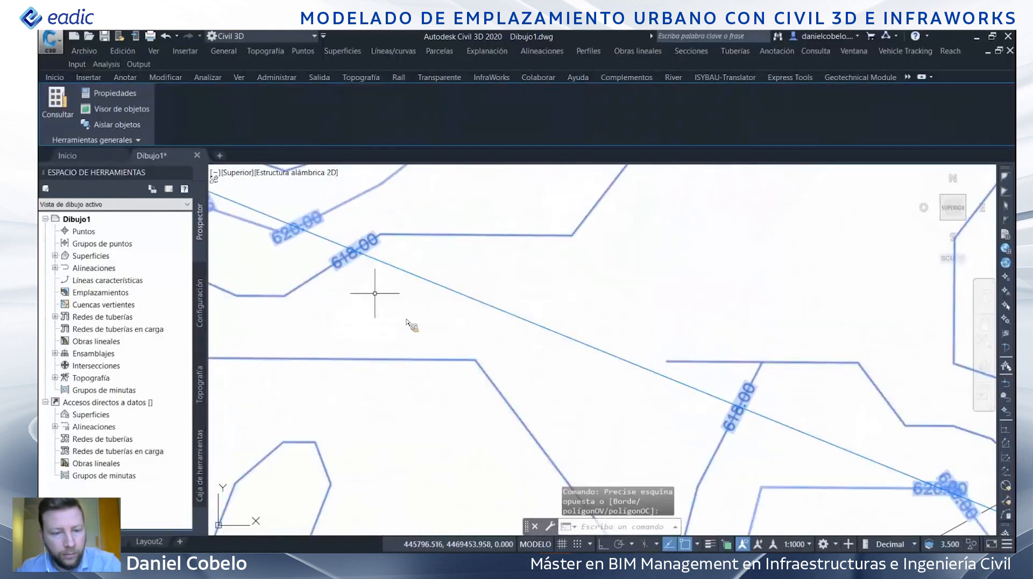
{"action": "scroll", "coordinate": [375, 293], "scroll_direction": "down", "scroll_amount": 6}
{"action": "scroll", "coordinate": [470, 321], "scroll_direction": "up", "scroll_amount": 5}
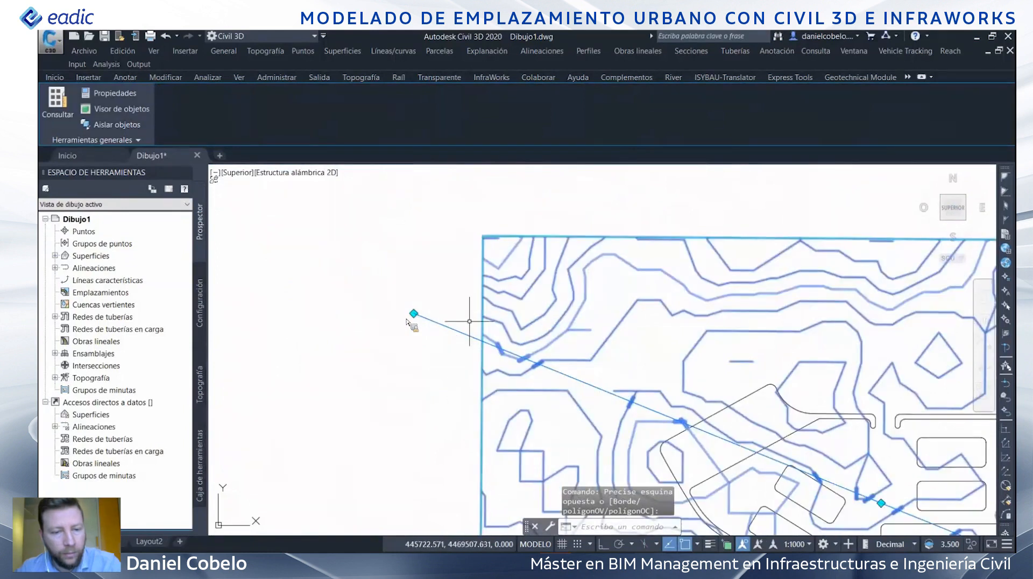
{"action": "key", "text": "Escape"}
{"action": "scroll", "coordinate": [408, 323], "scroll_direction": "up", "scroll_amount": 3}
{"action": "left_click", "coordinate": [407, 323]}
{"action": "key", "text": "Delete"}
- Set the Terreno Original surface style to Border Only
{"action": "scroll", "coordinate": [563, 366], "scroll_direction": "down", "scroll_amount": 5}
{"action": "scroll", "coordinate": [566, 354], "scroll_direction": "up", "scroll_amount": 4}
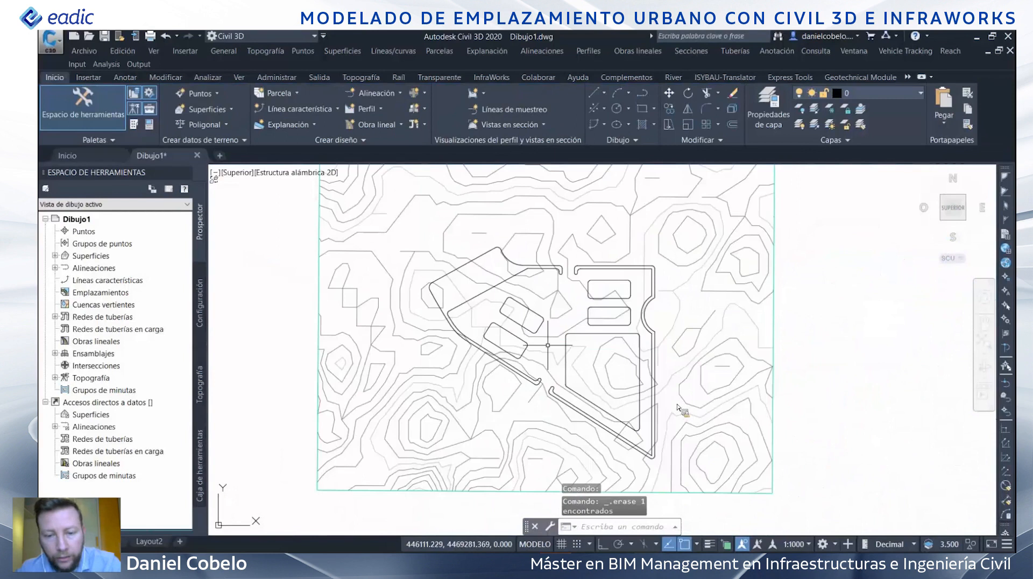
{"action": "scroll", "coordinate": [548, 345], "scroll_direction": "up", "scroll_amount": 3}
{"action": "scroll", "coordinate": [554, 363], "scroll_direction": "down", "scroll_amount": 3}
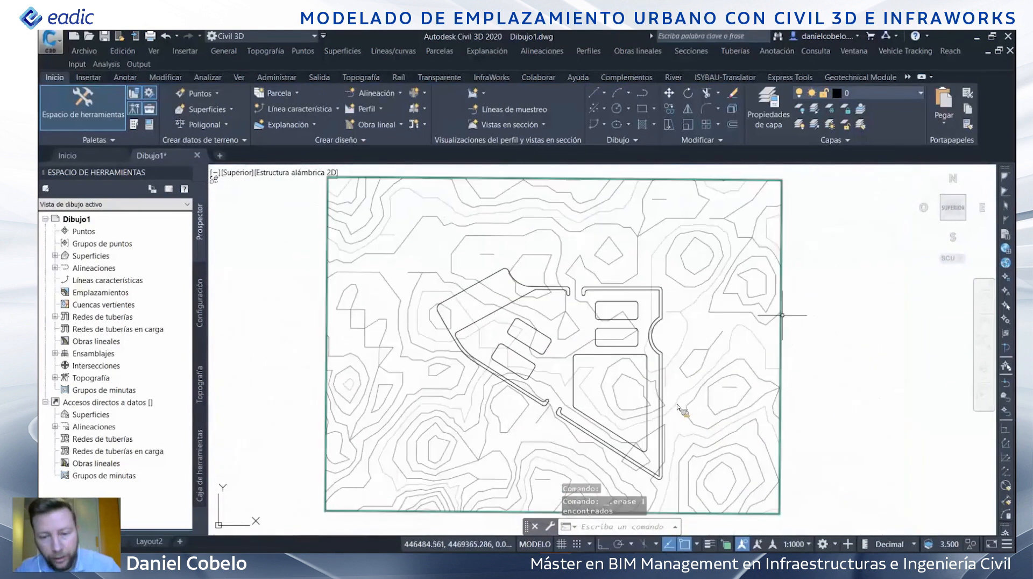
{"action": "left_click", "coordinate": [783, 315]}
{"action": "right_click", "coordinate": [783, 317]}
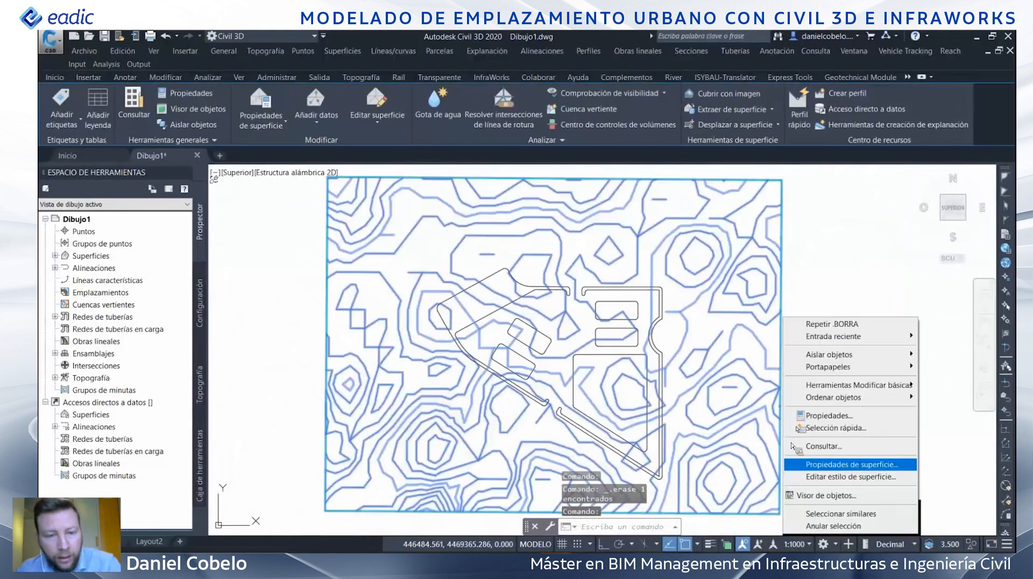
{"action": "left_click", "coordinate": [807, 464]}
{"action": "left_click", "coordinate": [377, 323]}
{"action": "left_click", "coordinate": [380, 343]}
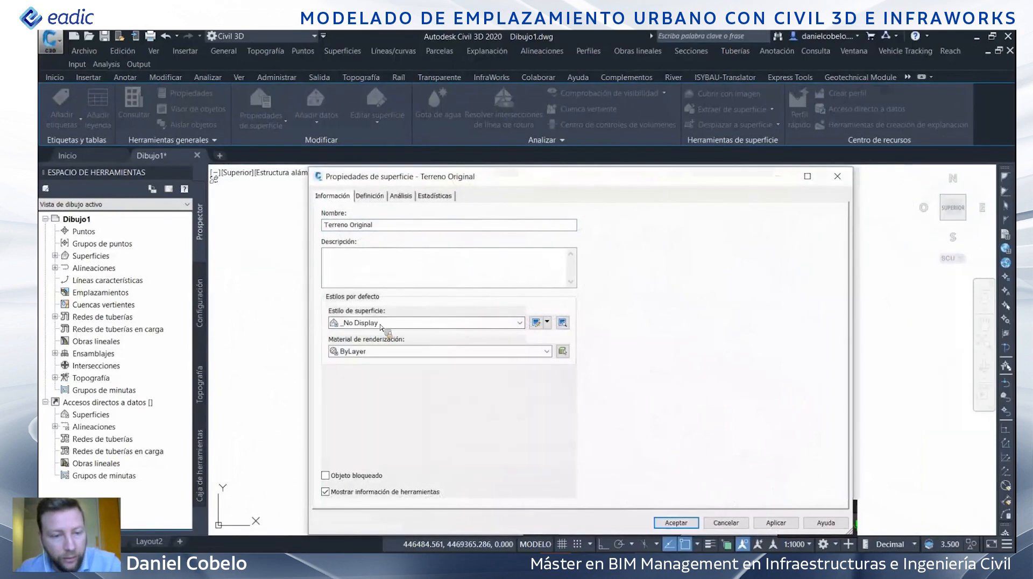
{"action": "left_click", "coordinate": [676, 523]}
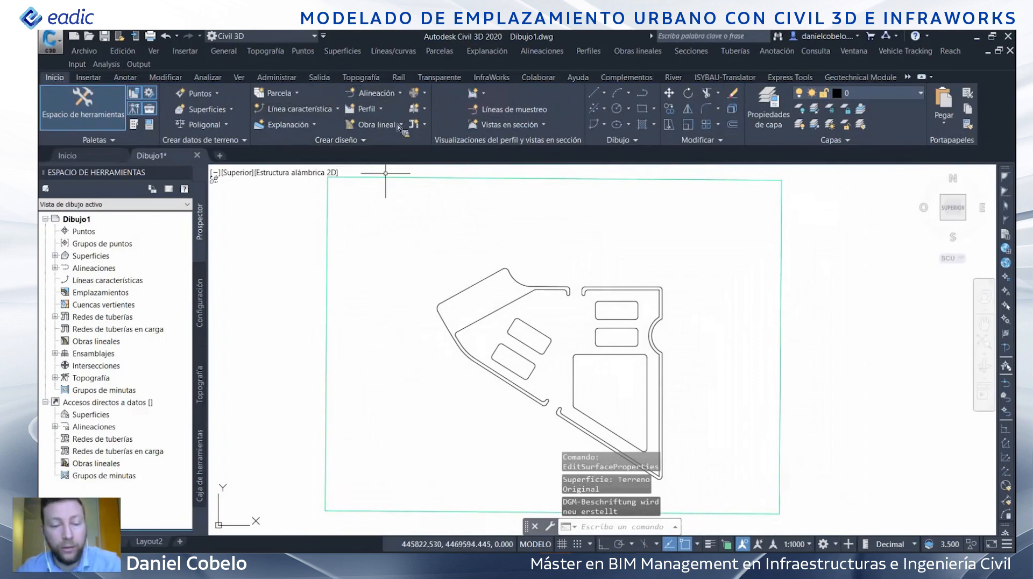
- Create a feature line named 1 in Emplazamiento 1 from the western plot outline, with the option to assign elevations enabled
{"action": "left_click", "coordinate": [338, 110]}
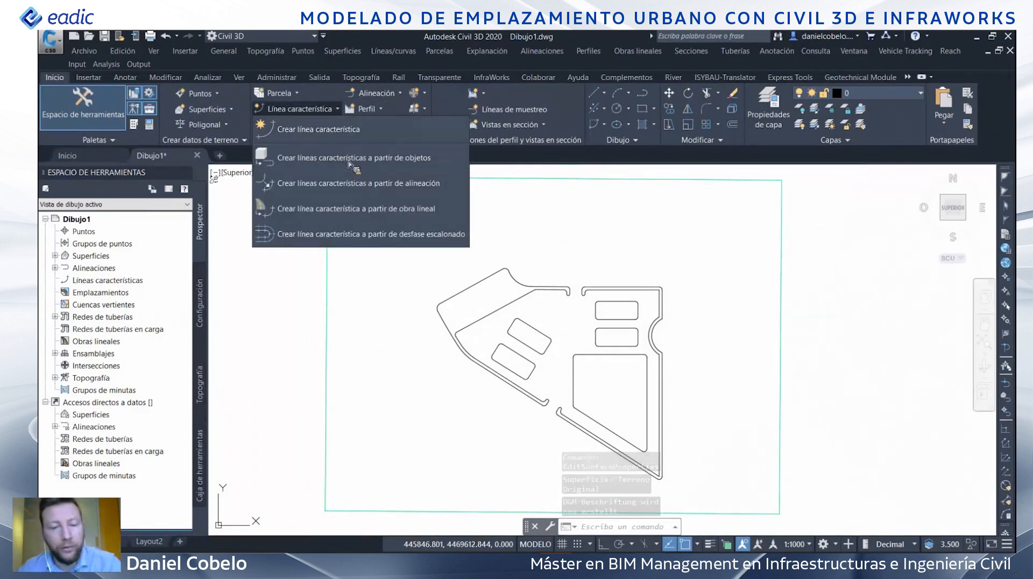
{"action": "left_click", "coordinate": [393, 168]}
{"action": "scroll", "coordinate": [522, 298], "scroll_direction": "up", "scroll_amount": 2}
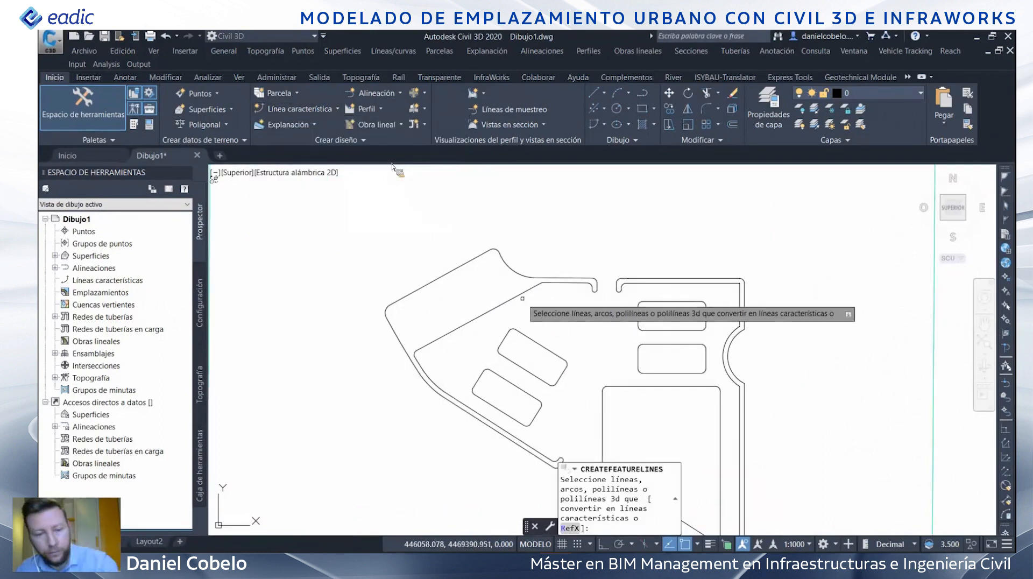
{"action": "left_click", "coordinate": [521, 295]}
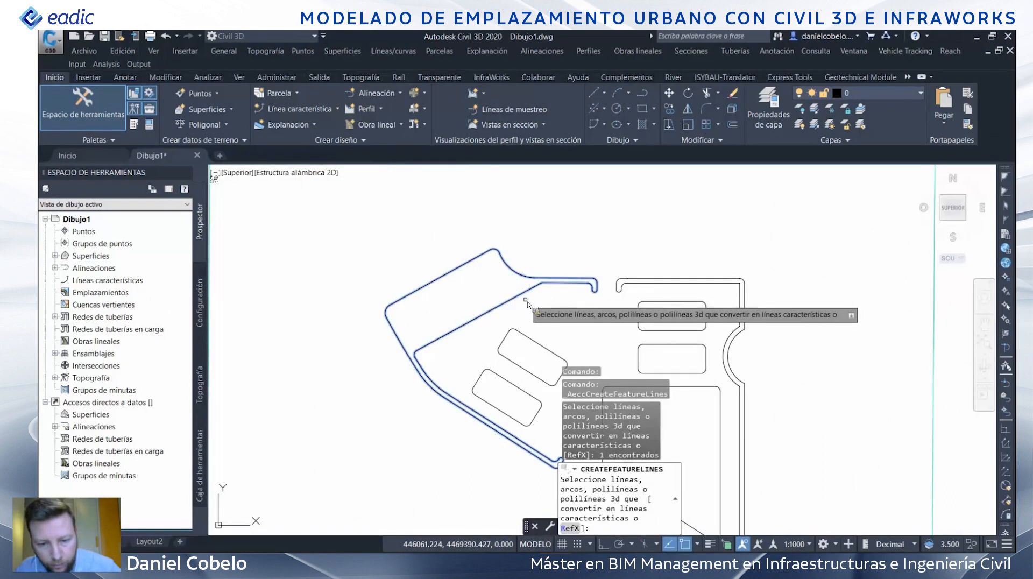
{"action": "key", "text": "Return"}
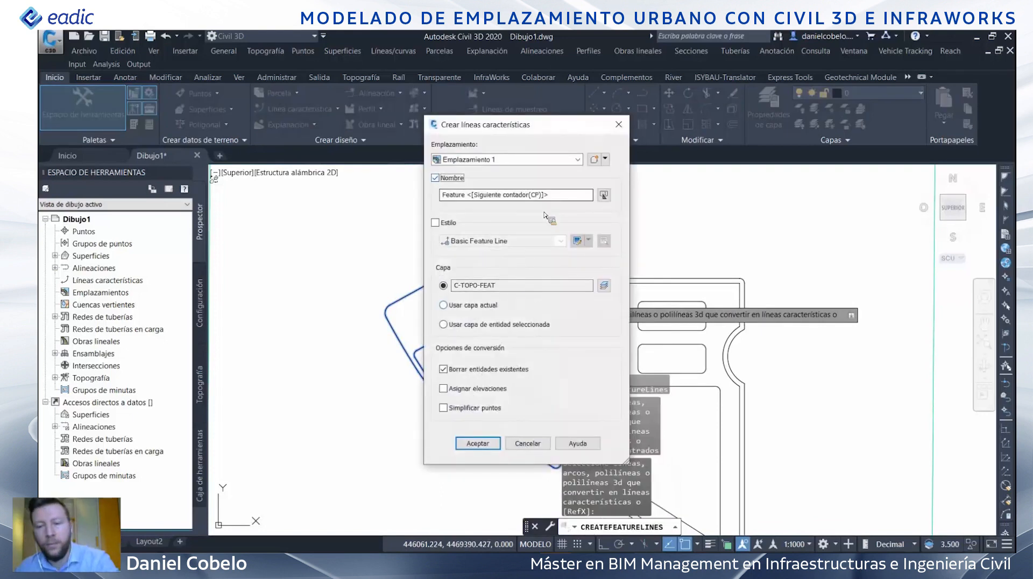
{"action": "left_click_drag", "start_coordinate": [547, 199], "coordinate": [442, 195]}
{"action": "type", "text": "1"}
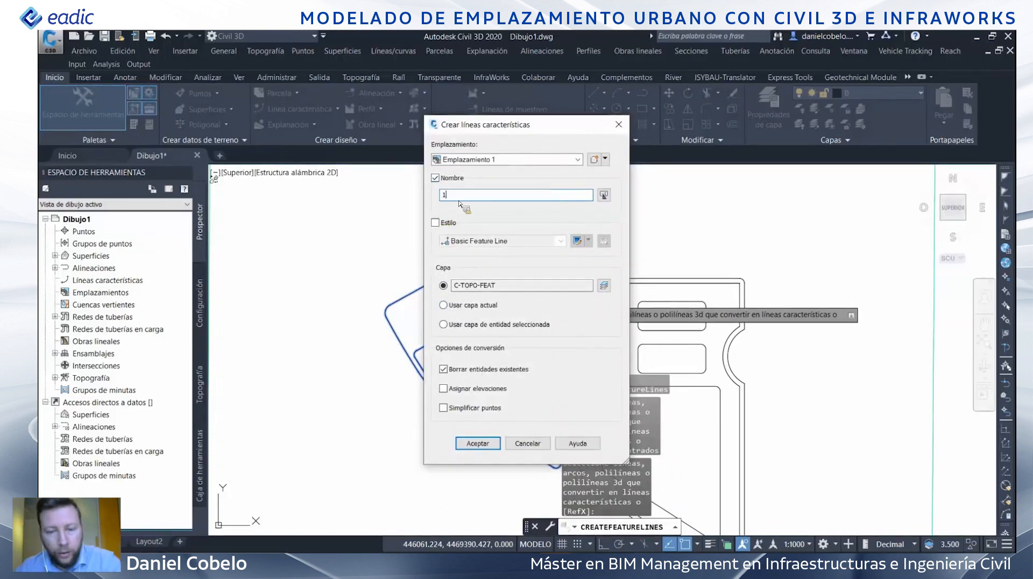
{"action": "left_click", "coordinate": [453, 389]}
{"action": "left_click", "coordinate": [477, 444]}
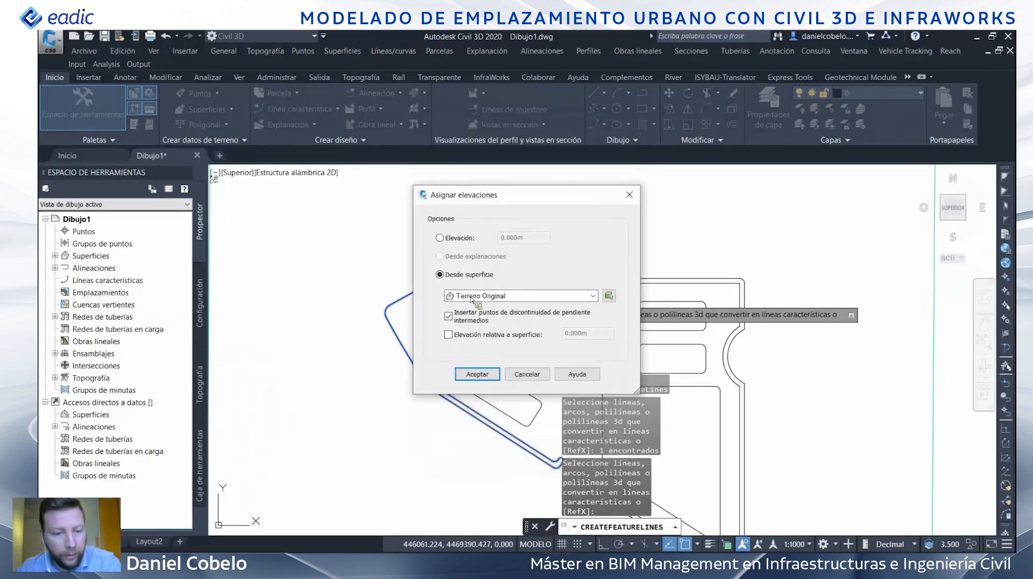
- Assign a fixed elevation of 620 m to the western outline's feature line instead of taking it from the surface
{"action": "left_click", "coordinate": [460, 238]}
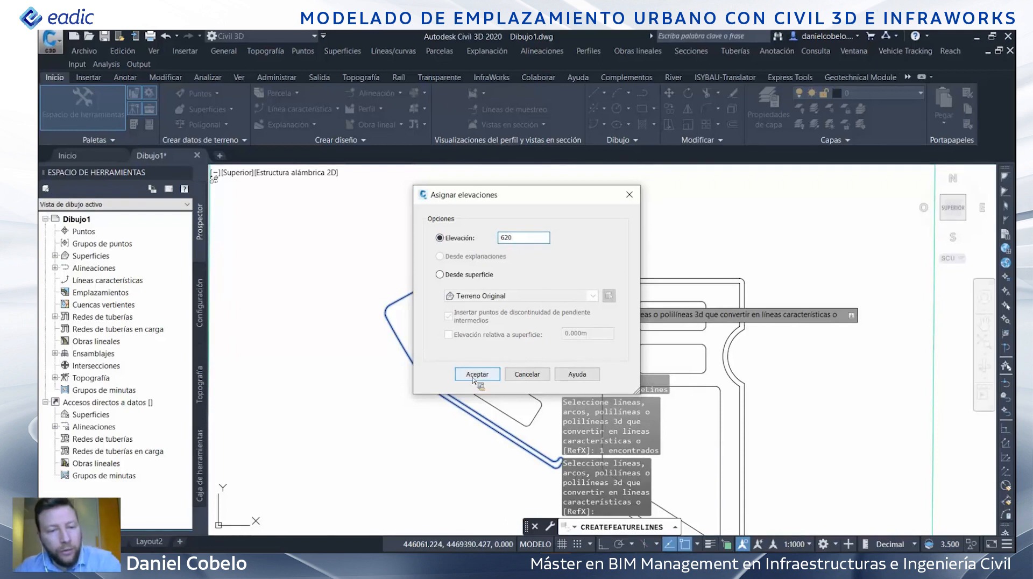
{"action": "left_click", "coordinate": [476, 374]}
{"action": "scroll", "coordinate": [355, 307], "scroll_direction": "up", "scroll_amount": 3}
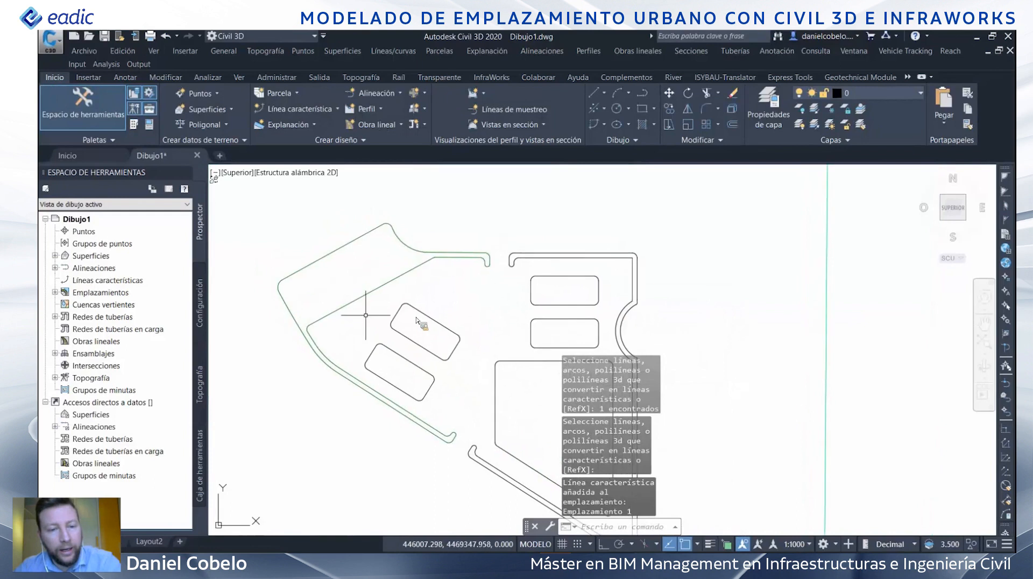
- Create a feature line named 2 in Emplazamiento 1 from the northern tilted rectangle of the western plot, at elevation 620 m
{"action": "scroll", "coordinate": [418, 321], "scroll_direction": "down", "scroll_amount": 2}
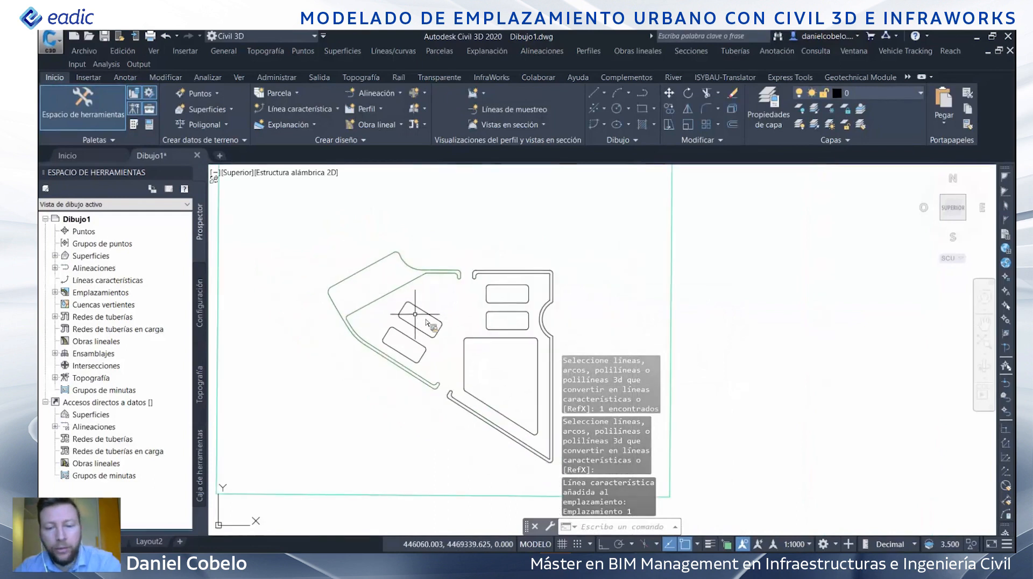
{"action": "scroll", "coordinate": [419, 321], "scroll_direction": "up", "scroll_amount": 2}
{"action": "middle_click_drag", "start_coordinate": [446, 329], "coordinate": [431, 301]}
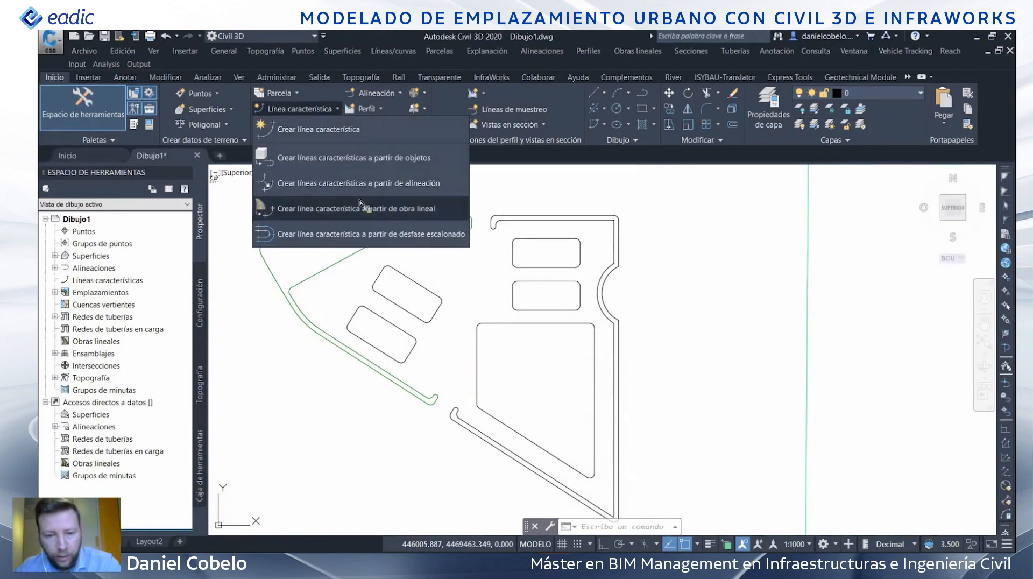
{"action": "left_click", "coordinate": [355, 159]}
{"action": "left_click", "coordinate": [422, 285]}
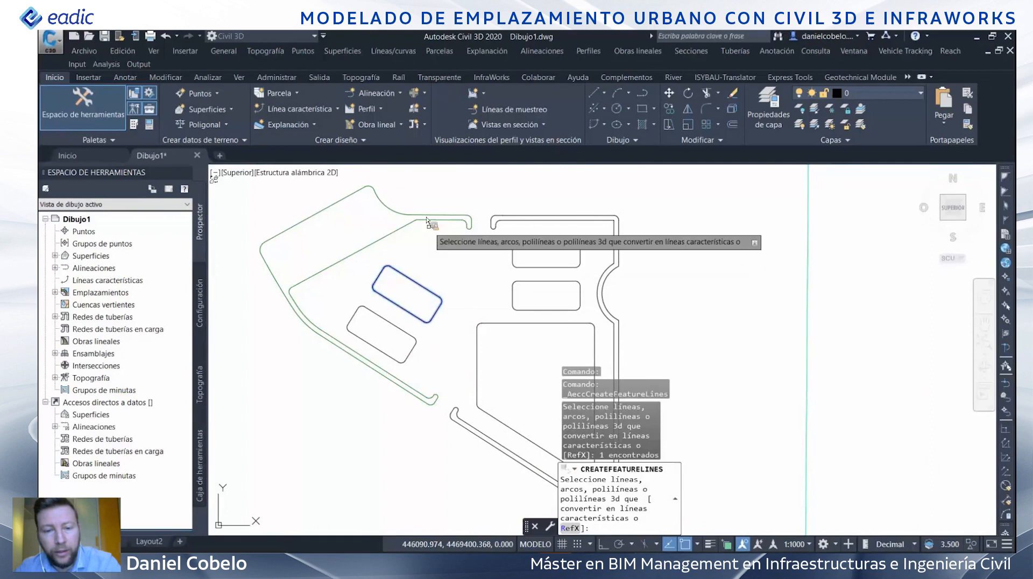
{"action": "key", "text": "Return"}
{"action": "left_click_drag", "start_coordinate": [552, 196], "coordinate": [479, 196]}
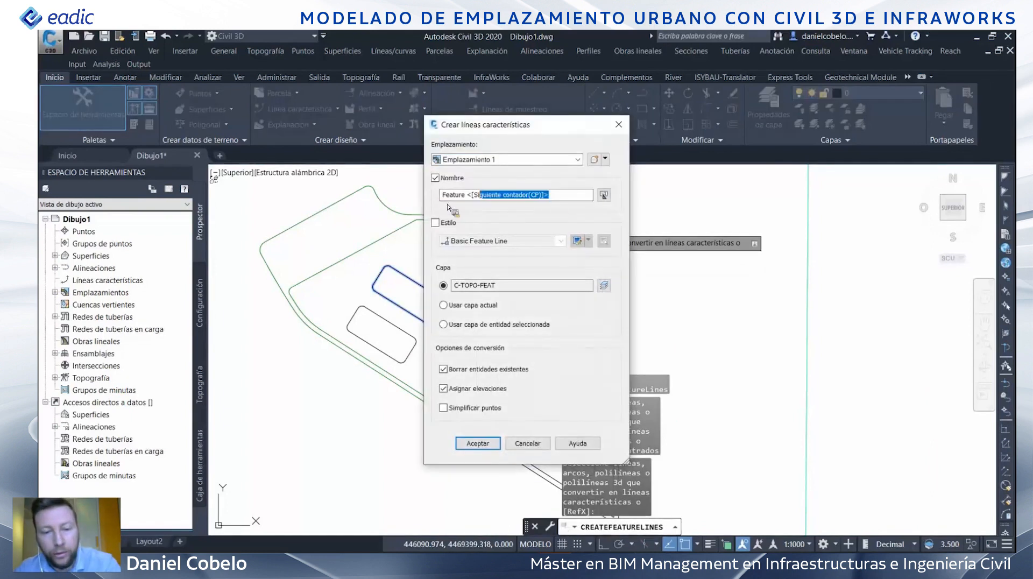
{"action": "type", "text": "2"}
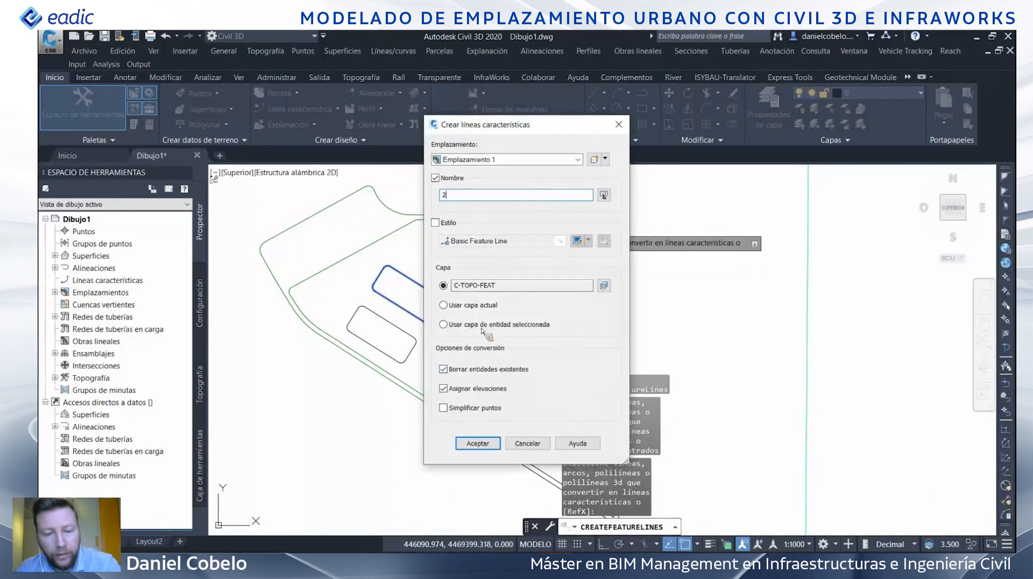
{"action": "key", "text": "Return"}
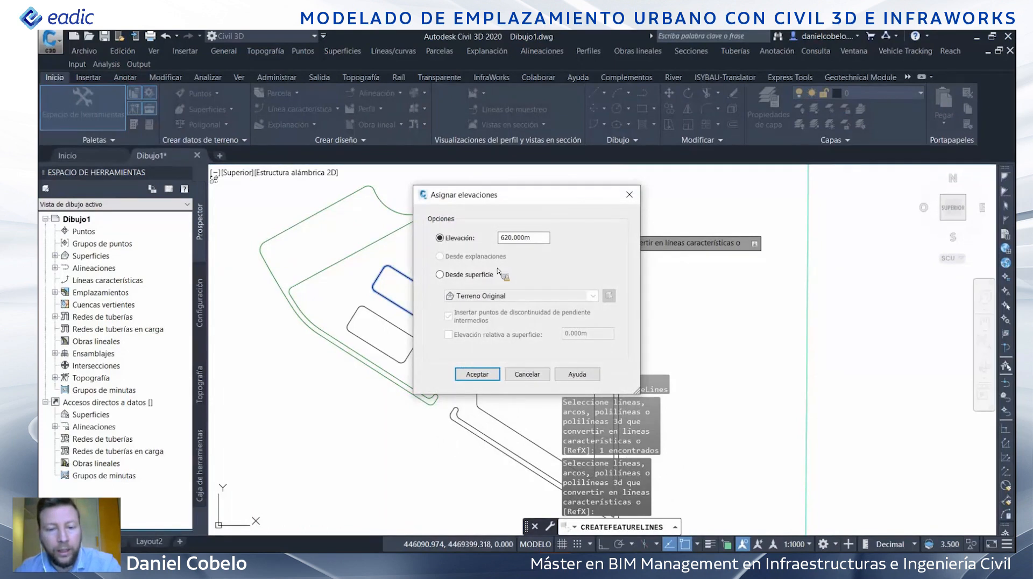
{"action": "left_click", "coordinate": [478, 374]}
- Create a feature line named 3 in Emplazamiento 1 from the southern tilted rectangle of the western plot, at elevation 620 m
{"action": "left_click", "coordinate": [337, 109]}
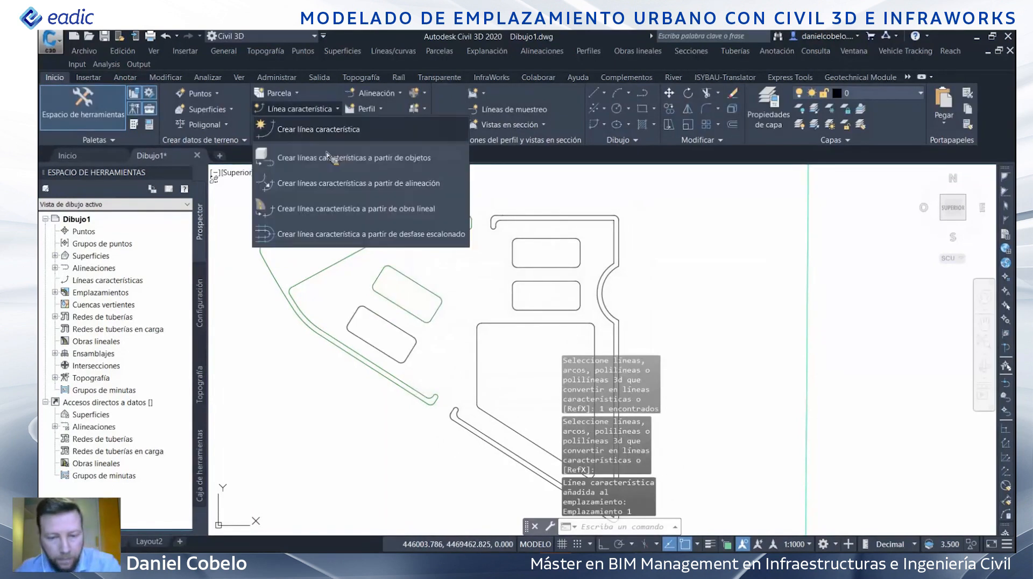
{"action": "left_click", "coordinate": [326, 155]}
{"action": "left_click", "coordinate": [383, 319]}
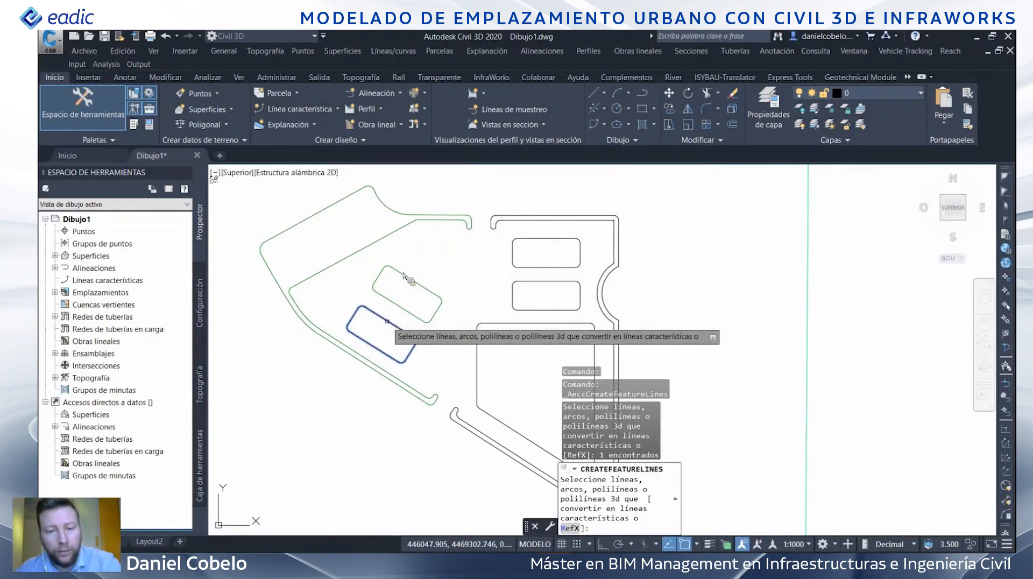
{"action": "key", "text": "Return"}
{"action": "left_click_drag", "start_coordinate": [554, 194], "coordinate": [424, 194]}
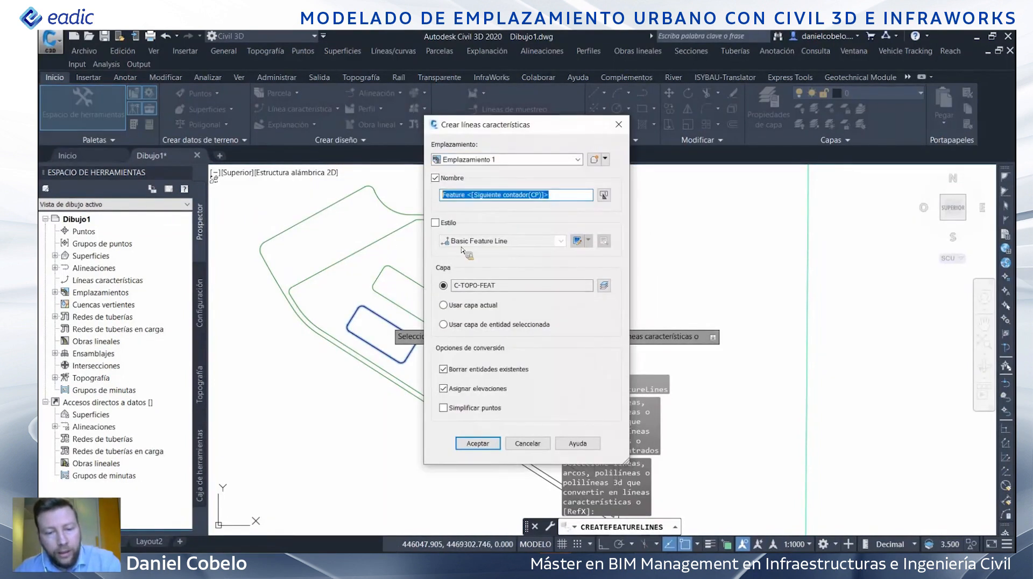
{"action": "type", "text": "3"}
{"action": "left_click", "coordinate": [478, 444]}
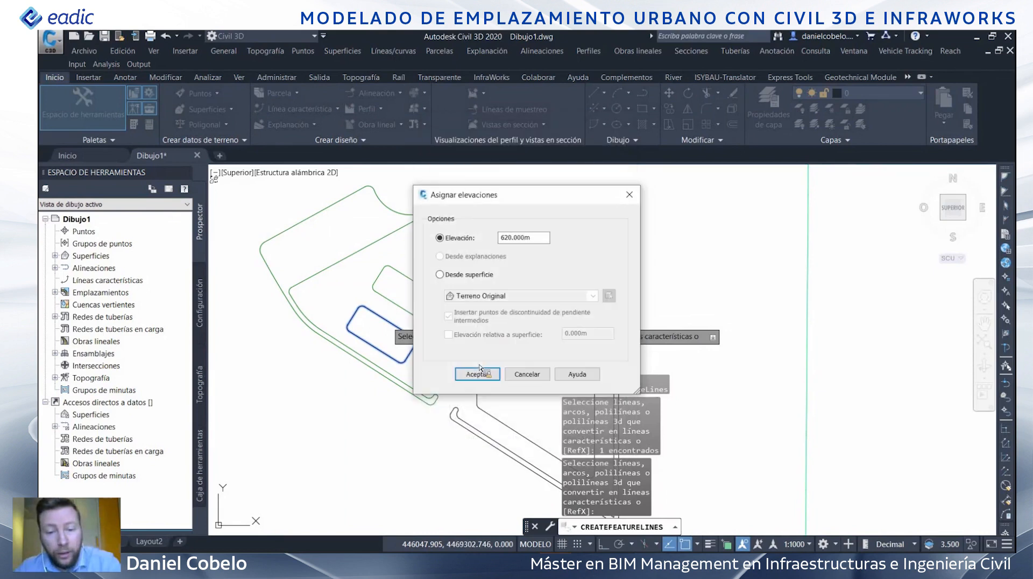
{"action": "key", "text": "Return"}
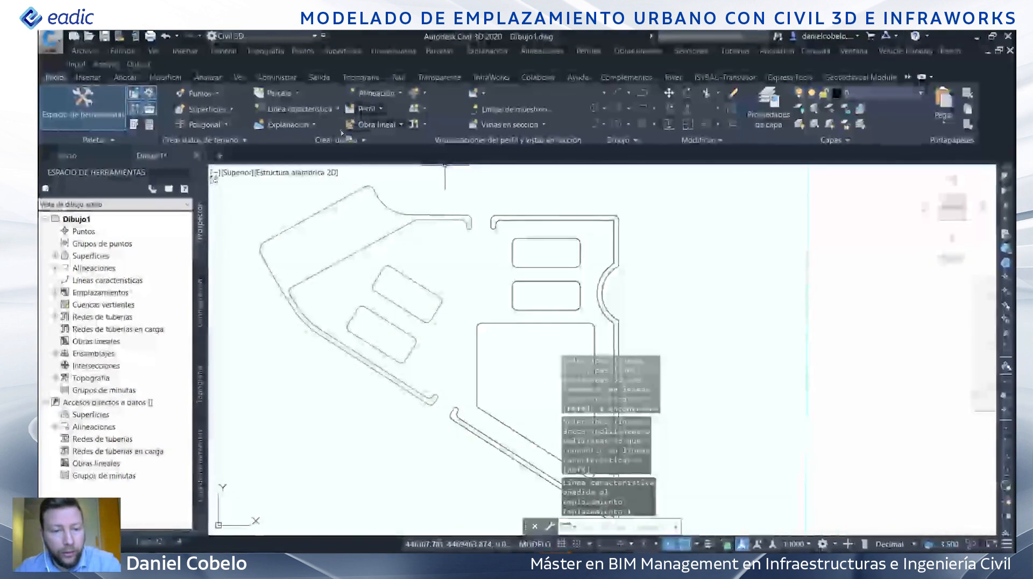
- Create a feature line named 4 in Emplazamiento 1 from the northern small rectangle of the eastern plot, at elevation 620 m
{"action": "left_click", "coordinate": [337, 108]}
{"action": "left_click", "coordinate": [323, 152]}
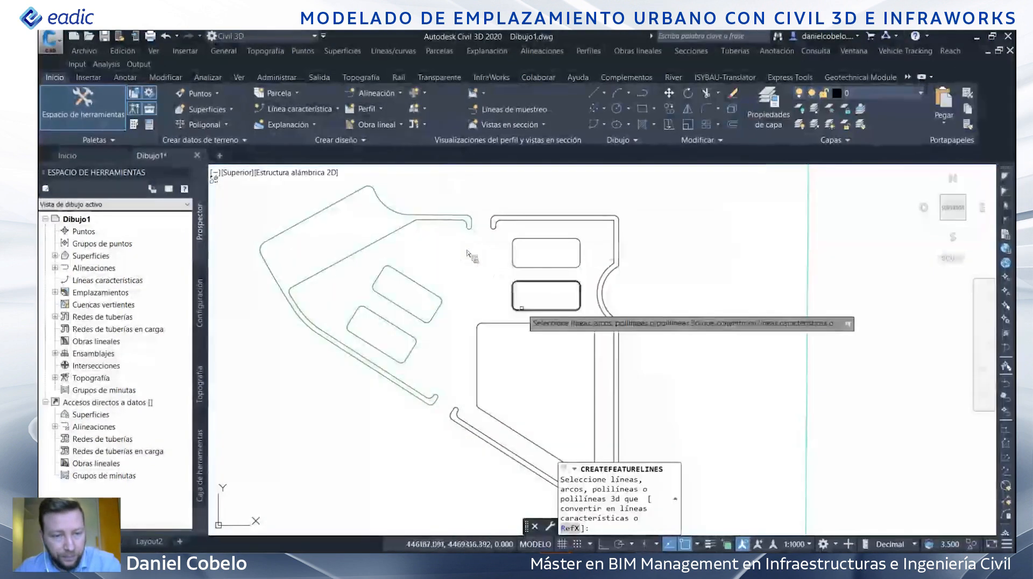
{"action": "left_click", "coordinate": [510, 253]}
{"action": "key", "text": "Return"}
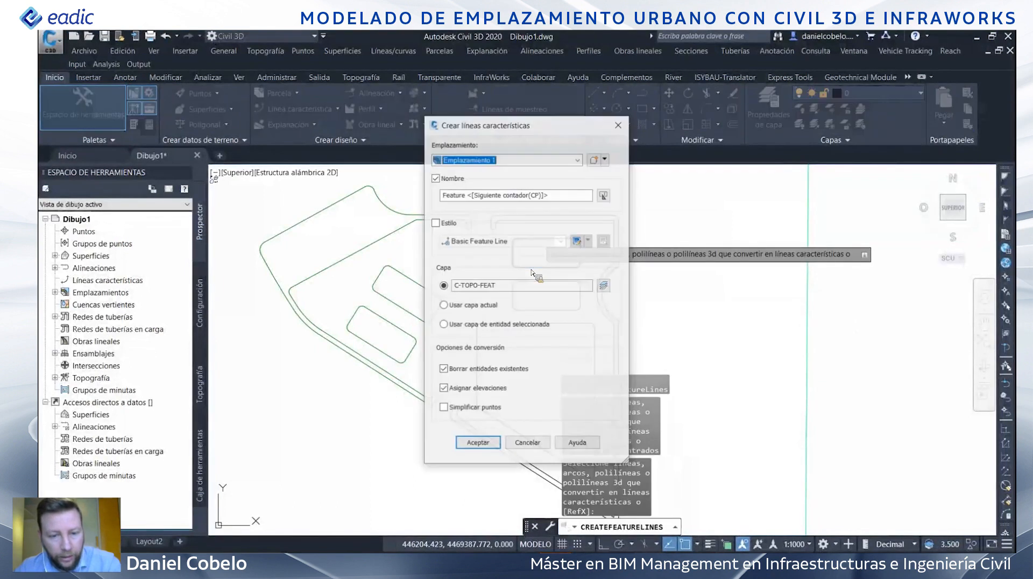
{"action": "left_click_drag", "start_coordinate": [565, 196], "coordinate": [425, 192]}
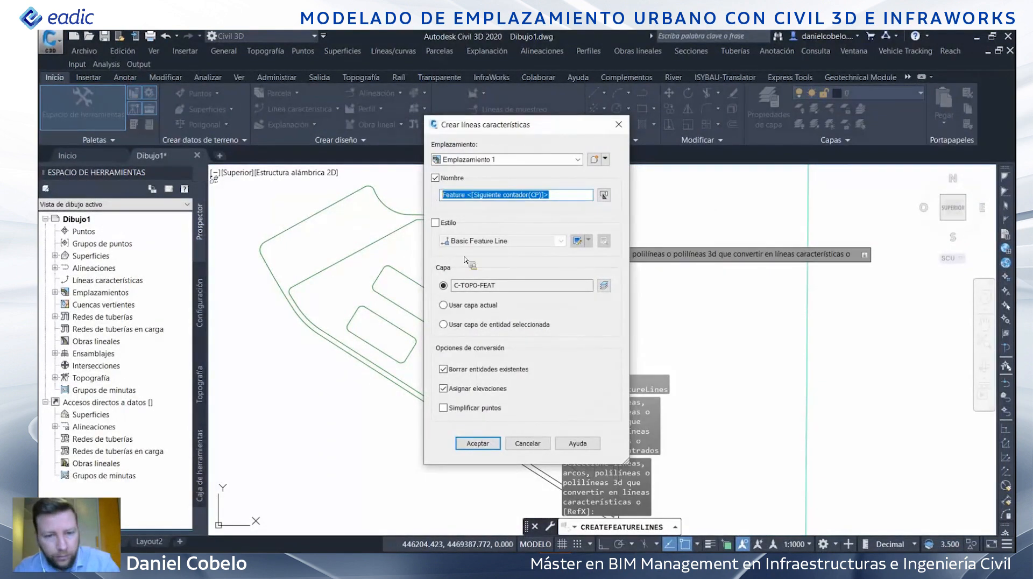
{"action": "type", "text": "2"}
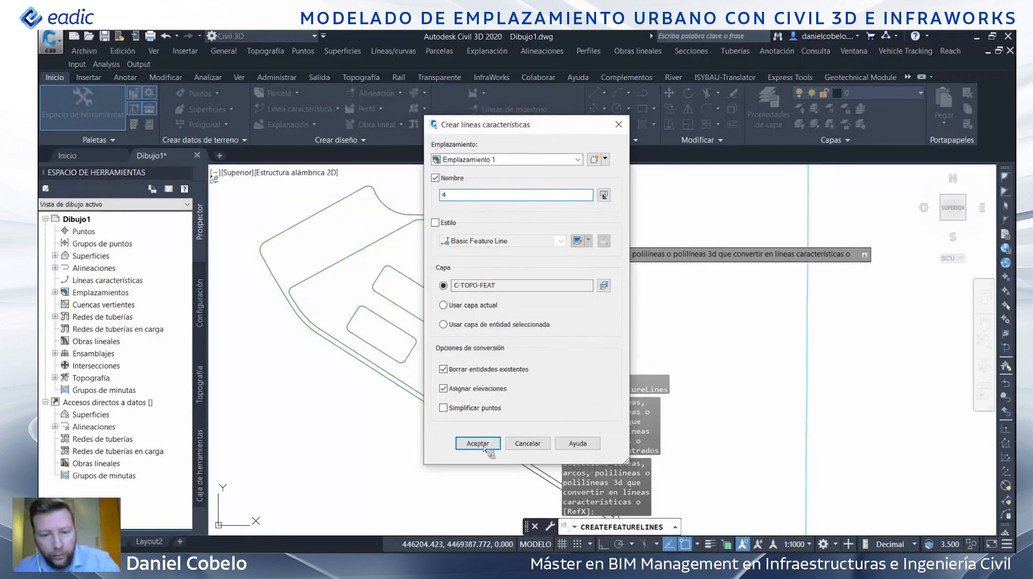
{"action": "key", "text": "Return"}
{"action": "left_click", "coordinate": [477, 374]}
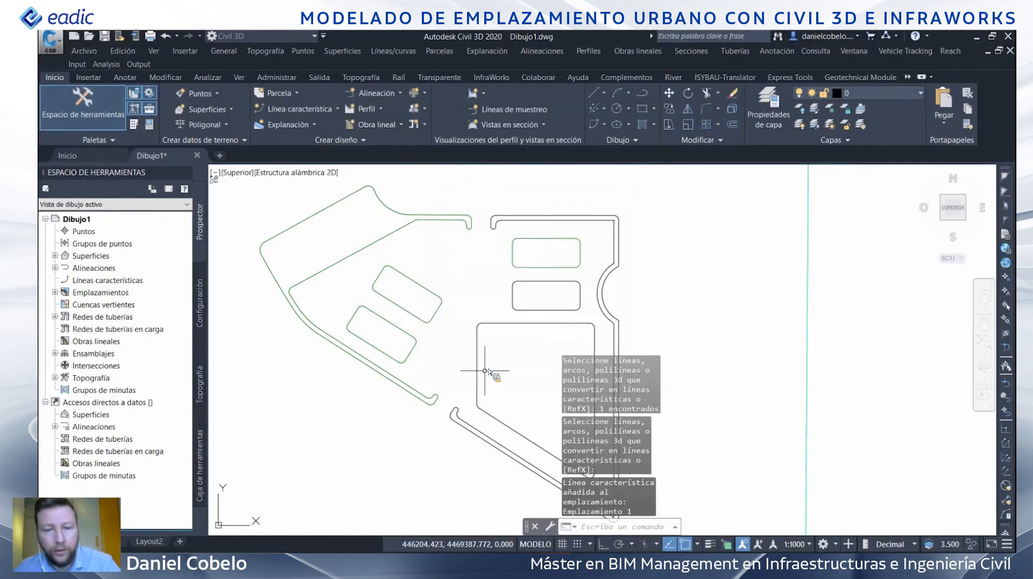
- Convert the second small rectangle of the eastern plot, just south of the first, into a feature line in Emplazamiento 1 at elevation 620 m
{"action": "left_click", "coordinate": [302, 108]}
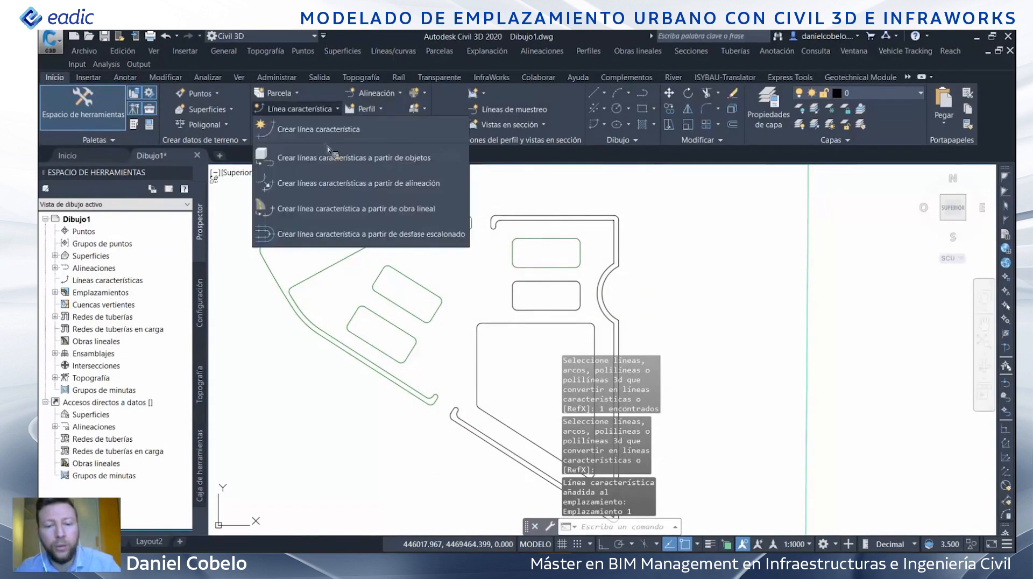
{"action": "left_click", "coordinate": [329, 159]}
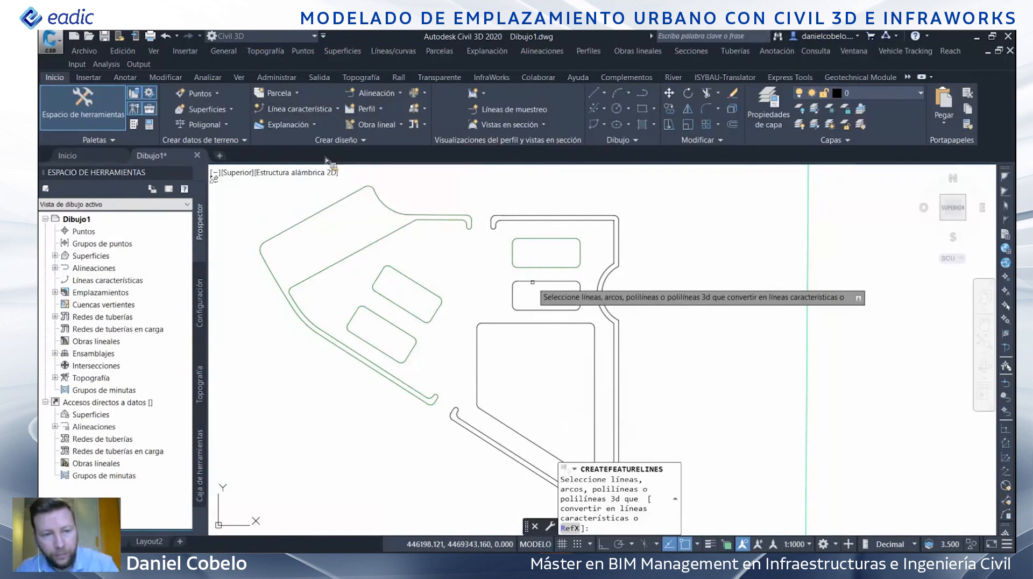
{"action": "left_click", "coordinate": [533, 281]}
{"action": "key", "text": "Return"}
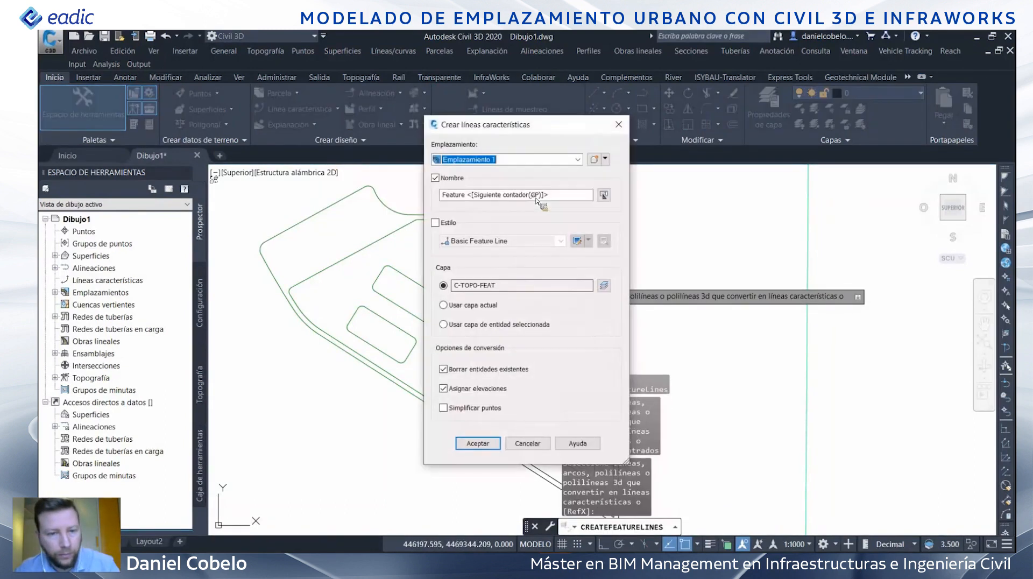
{"action": "left_click", "coordinate": [454, 197]}
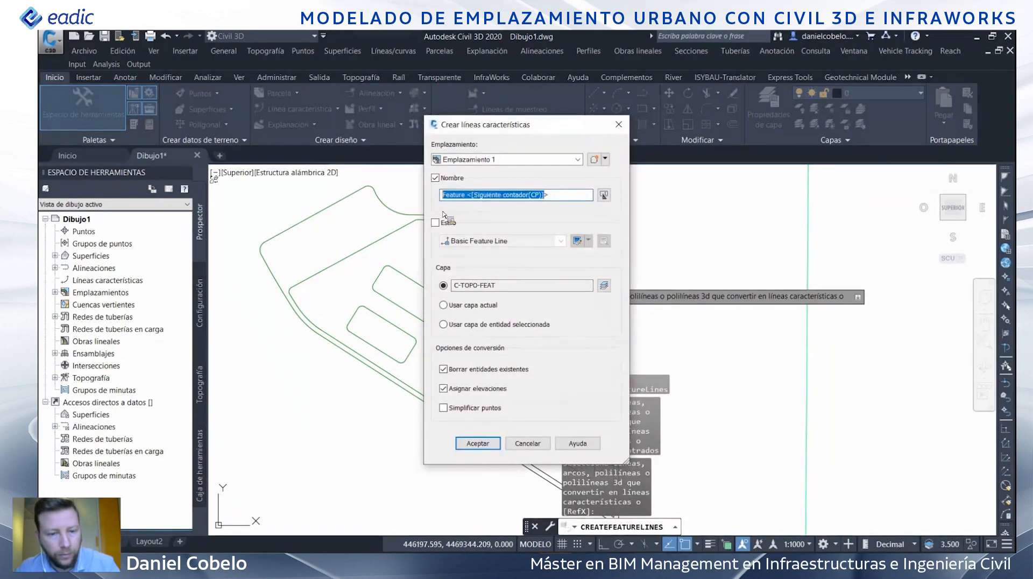
{"action": "left_click", "coordinate": [478, 443]}
{"action": "left_click", "coordinate": [491, 378]}
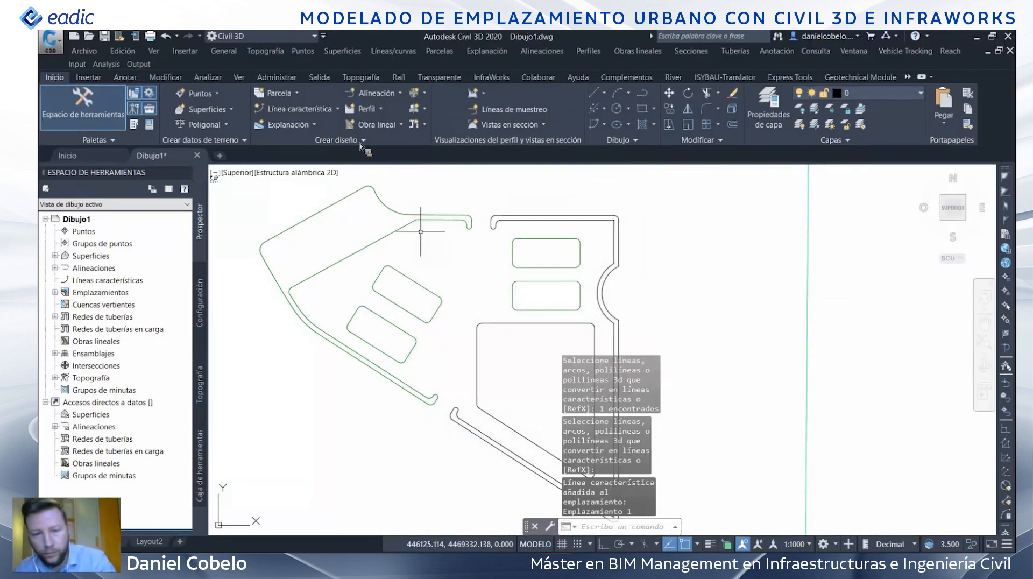
- Create a feature line named 6 in Emplazamiento 1 from the large inner polygon of the eastern plot, at elevation 620 m
{"action": "left_click", "coordinate": [337, 108]}
{"action": "left_click", "coordinate": [342, 157]}
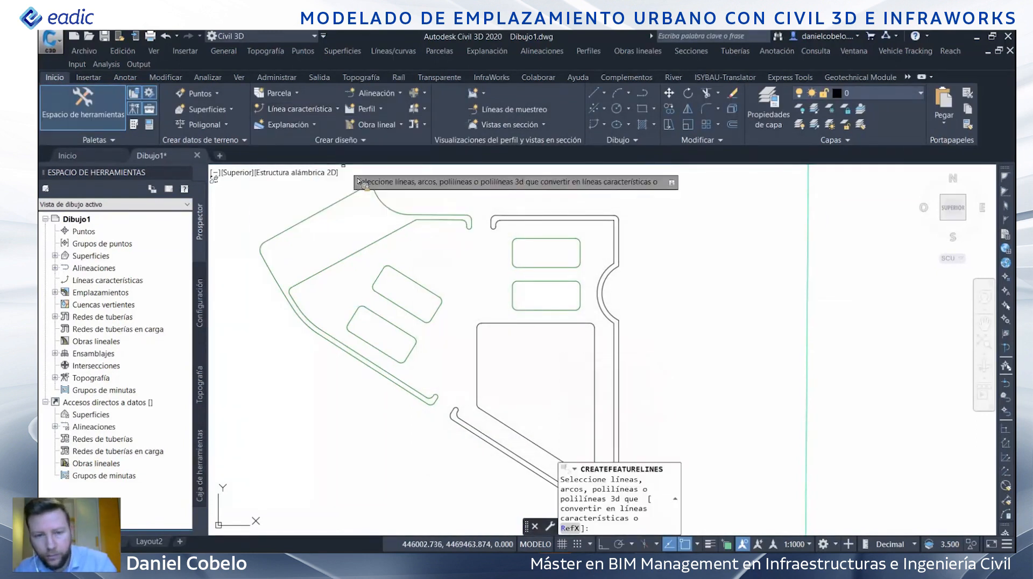
{"action": "key", "text": "Return"}
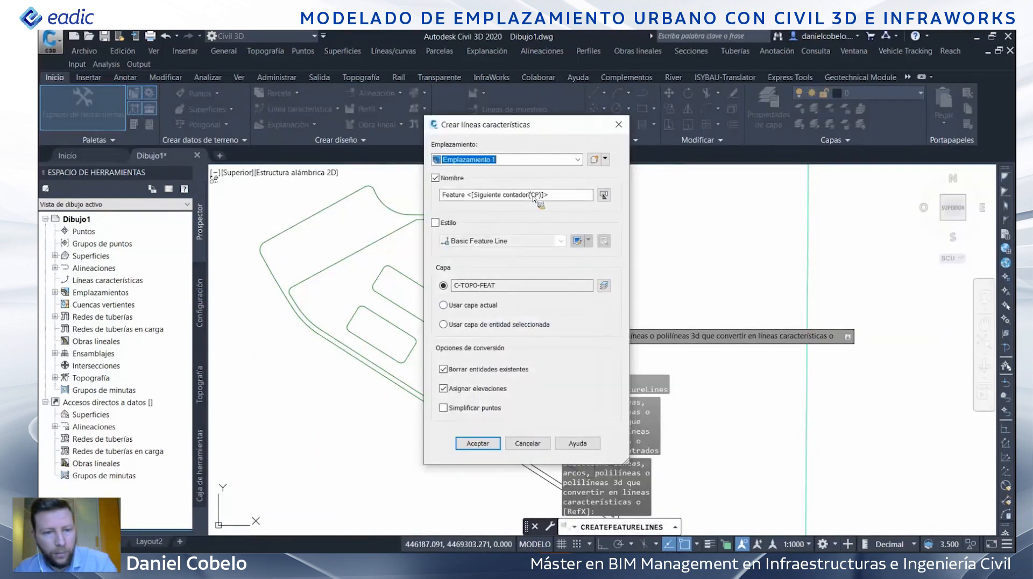
{"action": "type", "text": "1"}
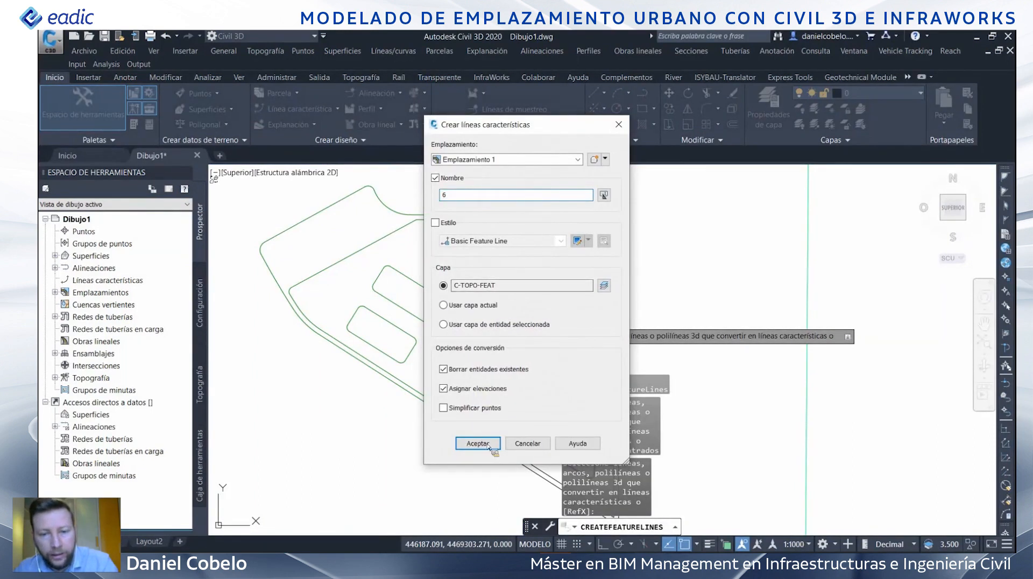
{"action": "left_click", "coordinate": [478, 443]}
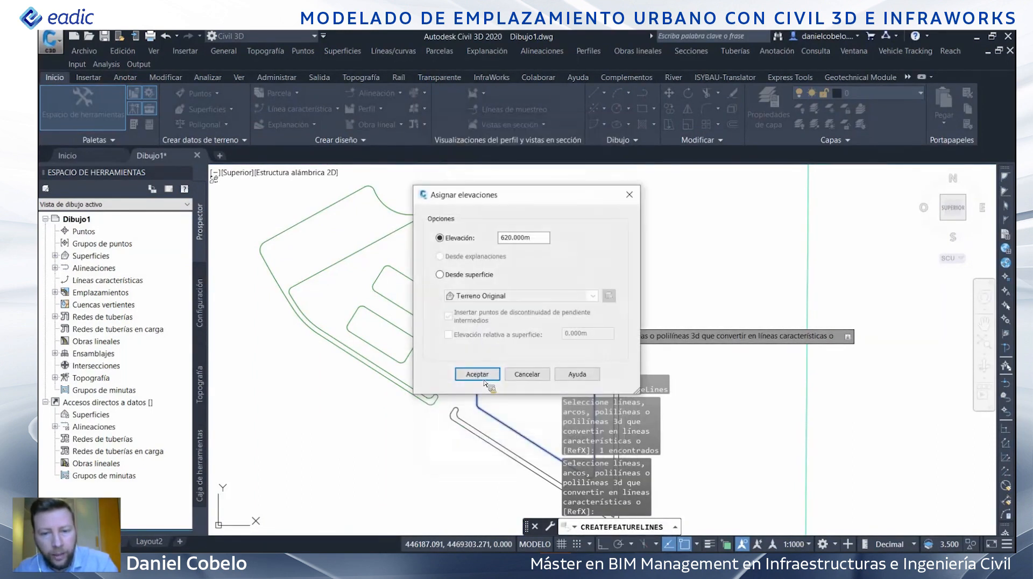
{"action": "left_click", "coordinate": [473, 371]}
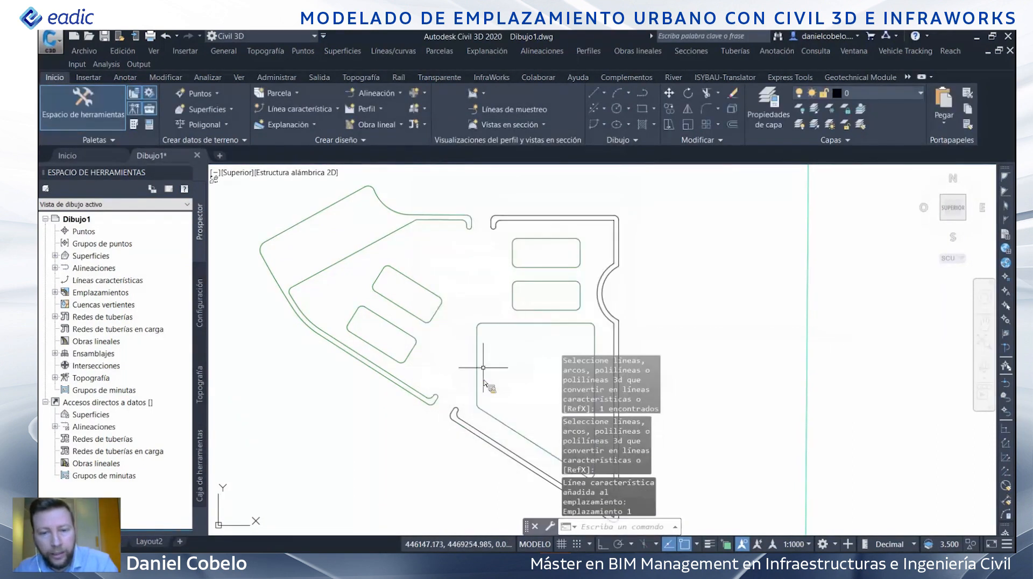
- Convert the eastern plot's outer outline into a feature line in Emplazamiento 1 with a fixed elevation of 620 m
{"action": "left_click", "coordinate": [337, 109]}
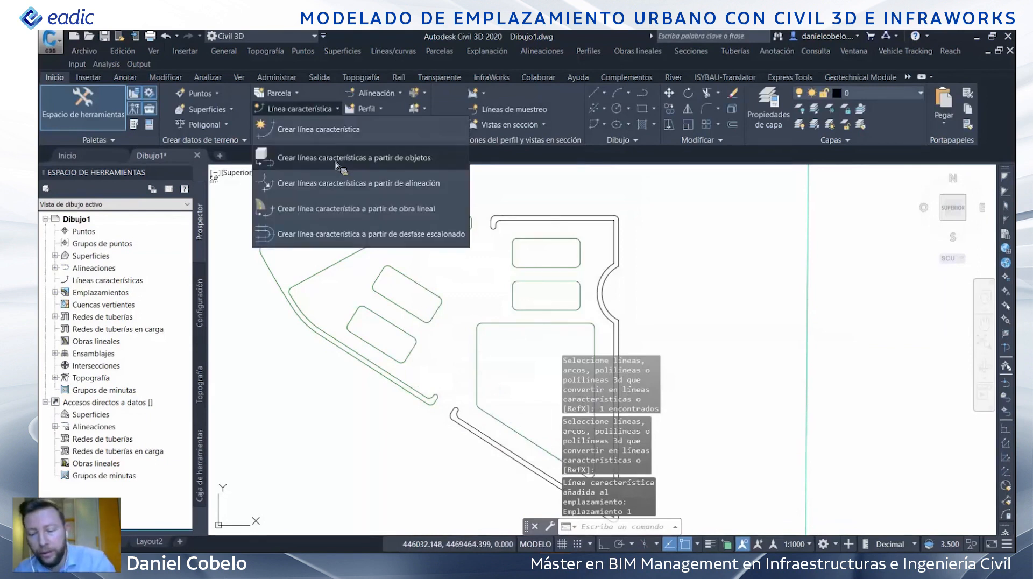
{"action": "left_click", "coordinate": [337, 163]}
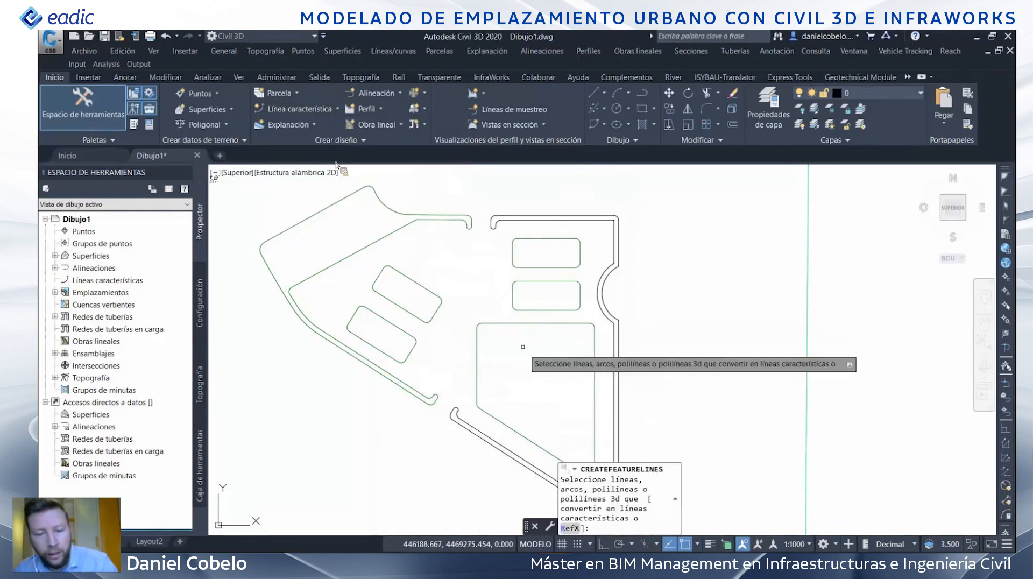
{"action": "left_click", "coordinate": [553, 220]}
{"action": "key", "text": "Return"}
{"action": "left_click_drag", "start_coordinate": [548, 195], "coordinate": [443, 201]}
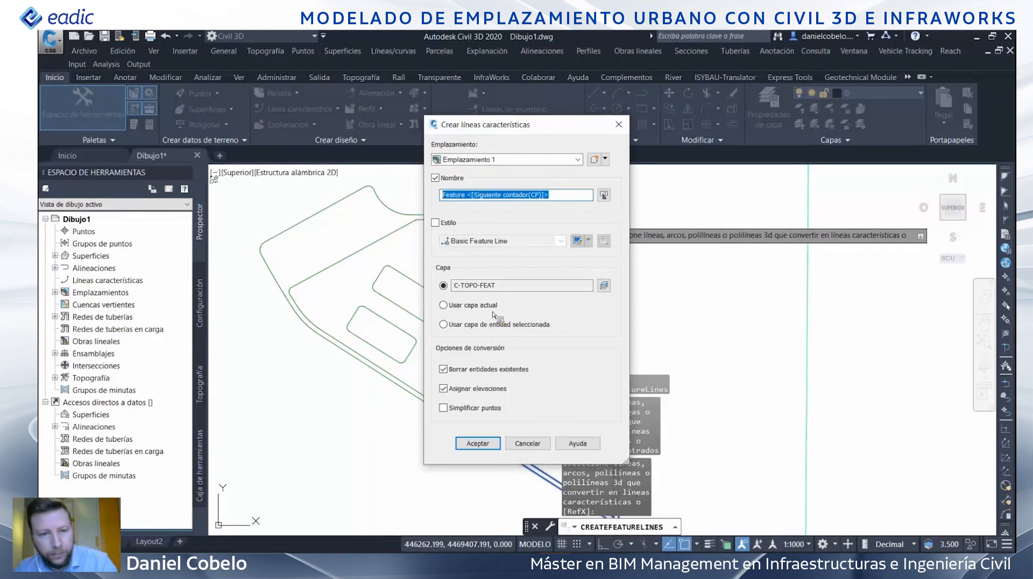
{"action": "type", "text": "5"}
{"action": "left_click", "coordinate": [488, 440]}
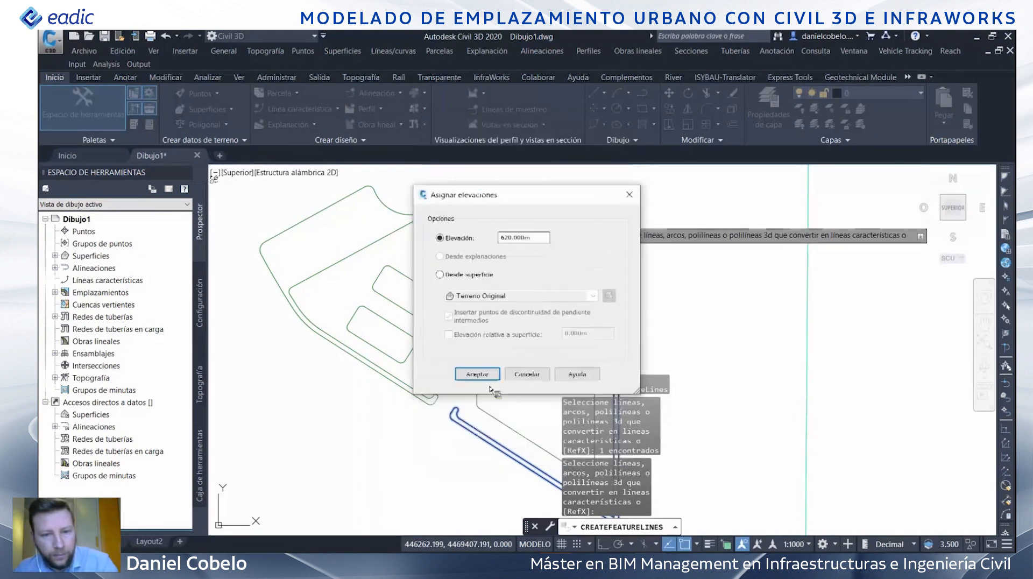
{"action": "left_click", "coordinate": [477, 374]}
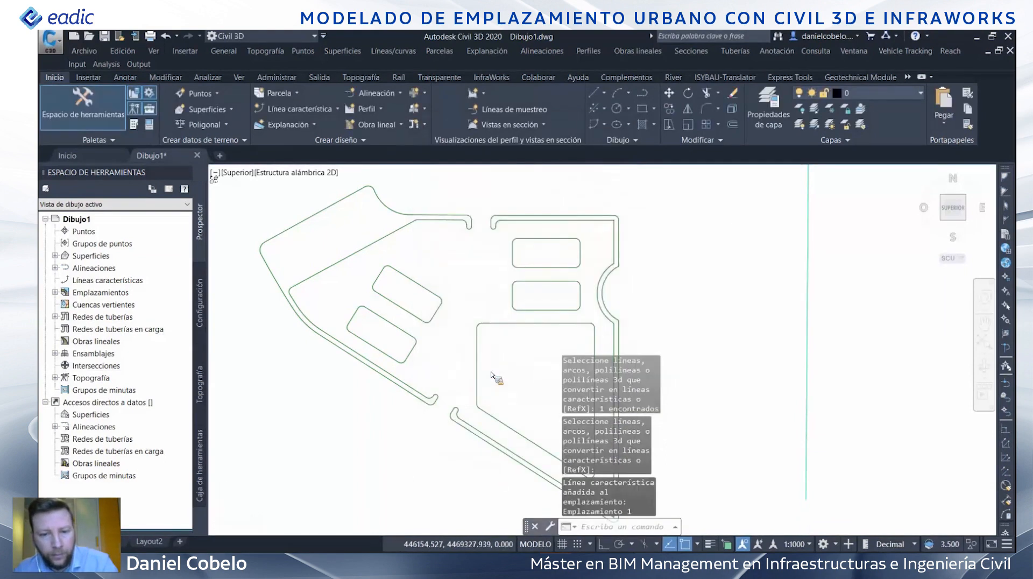
{"action": "scroll", "coordinate": [494, 303], "scroll_direction": "down", "scroll_amount": 2}
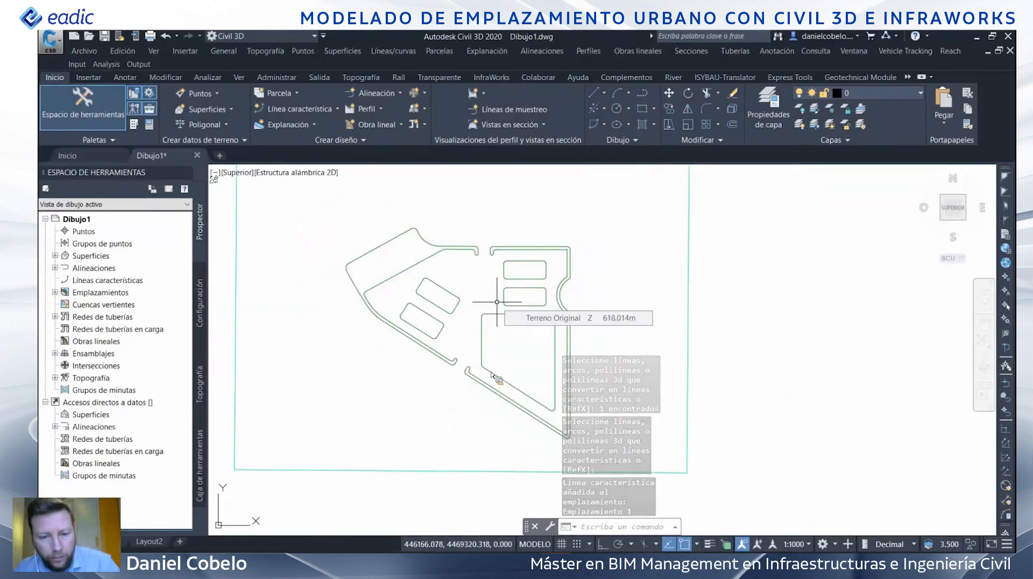
{"action": "scroll", "coordinate": [497, 302], "scroll_direction": "up", "scroll_amount": 3}
{"action": "scroll", "coordinate": [445, 298], "scroll_direction": "down", "scroll_amount": 3}
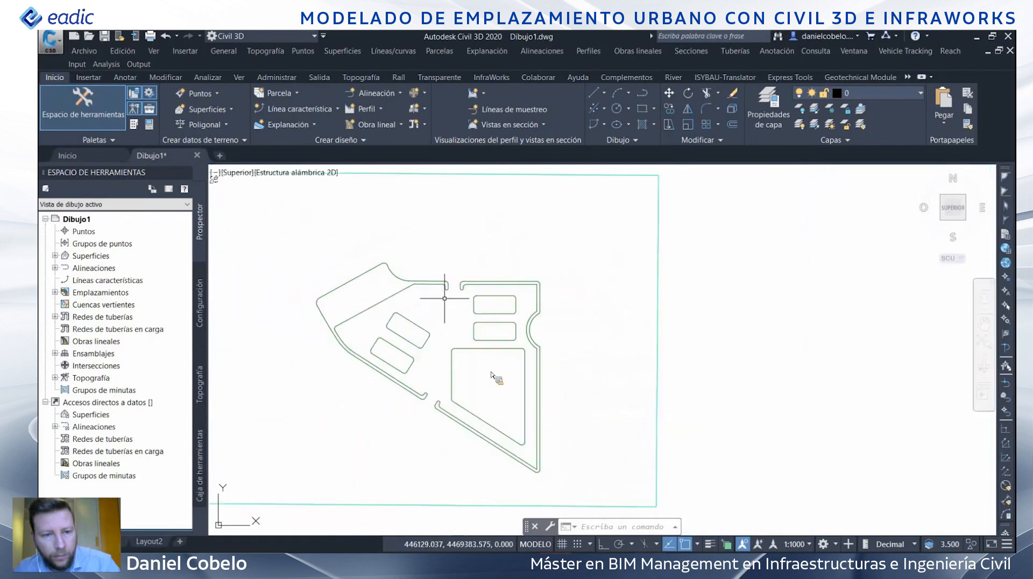
{"action": "scroll", "coordinate": [429, 306], "scroll_direction": "up", "scroll_amount": 2}
{"action": "mouse_move", "coordinate": [429, 306]}
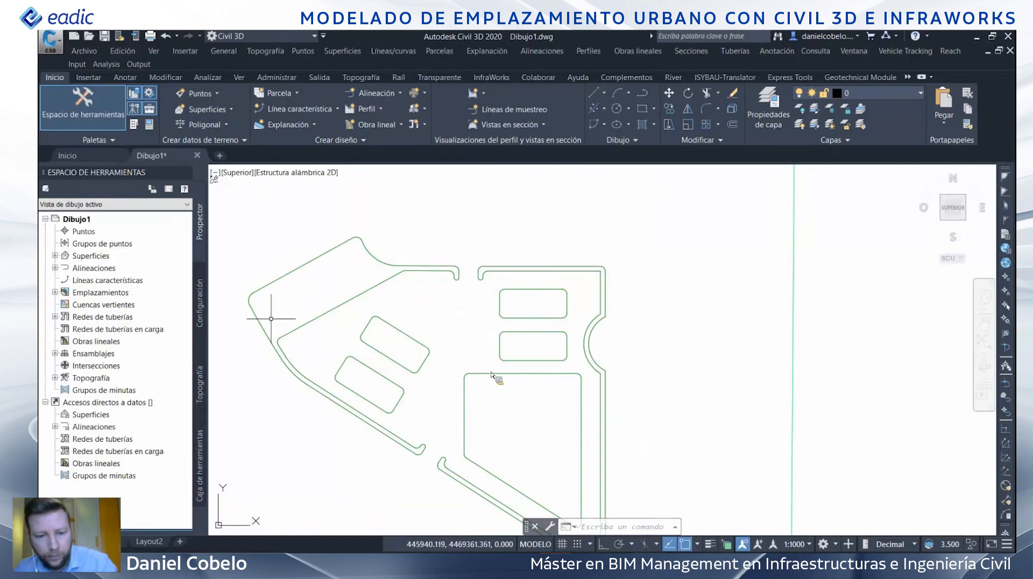
{"action": "scroll", "coordinate": [618, 320], "scroll_direction": "down", "scroll_amount": 4}
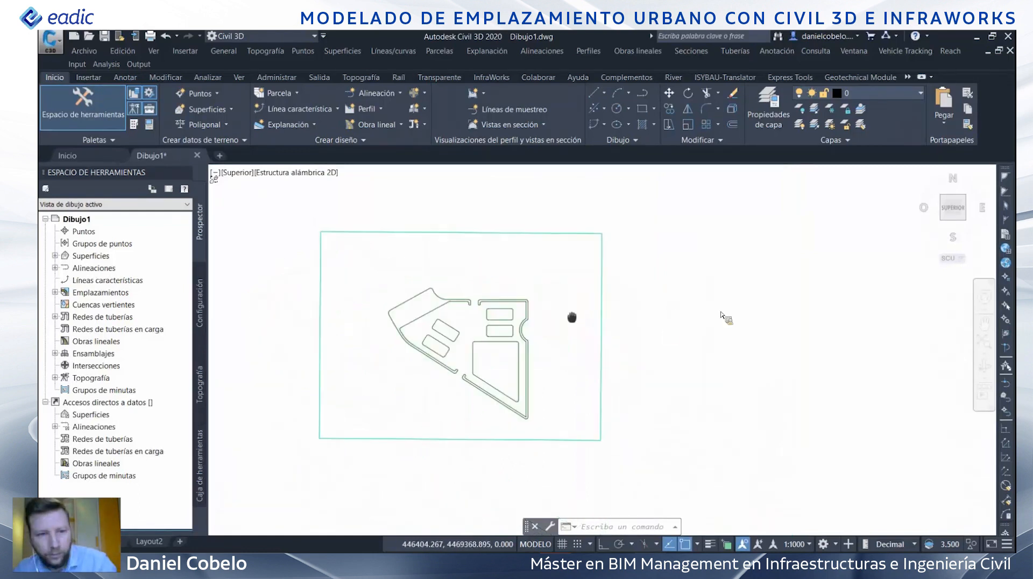
- Create an assembly named Sección bordillos with the Basic style and place its baseline outside the site boundary, to the northeast
{"action": "scroll", "coordinate": [618, 309], "scroll_direction": "up", "scroll_amount": 3}
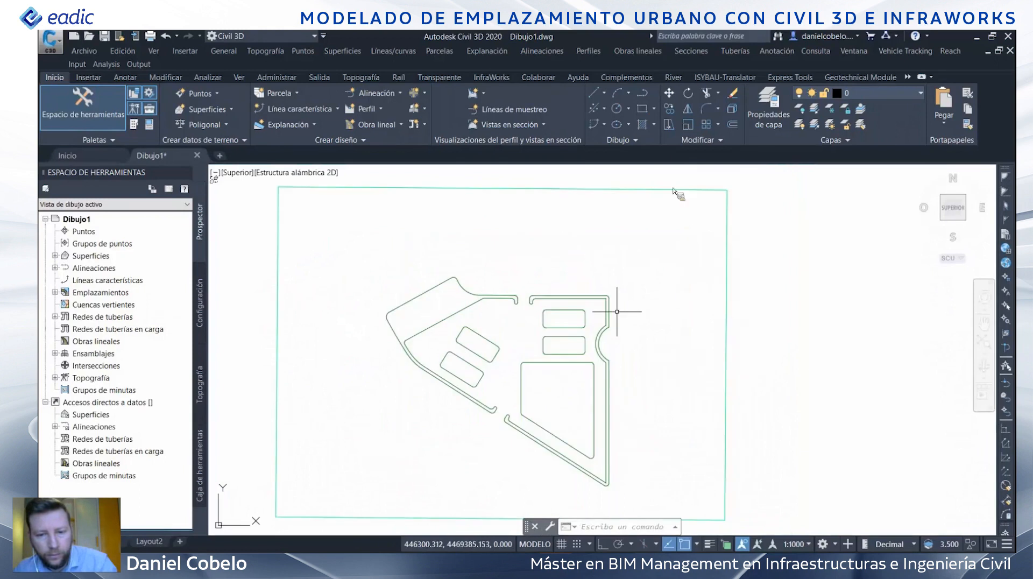
{"action": "left_click", "coordinate": [638, 51]}
{"action": "left_click", "coordinate": [658, 65]}
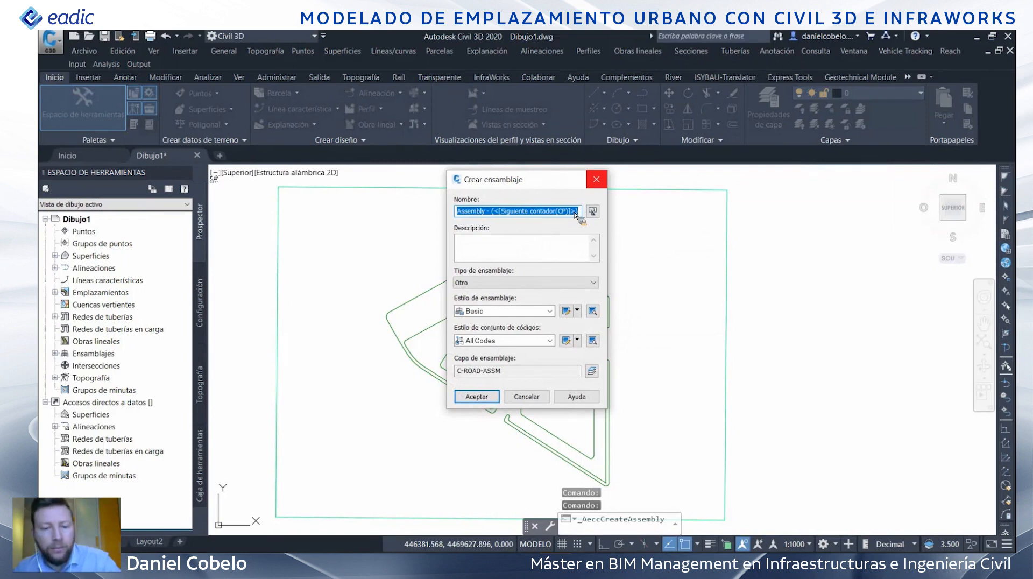
{"action": "type", "text": "Secc"}
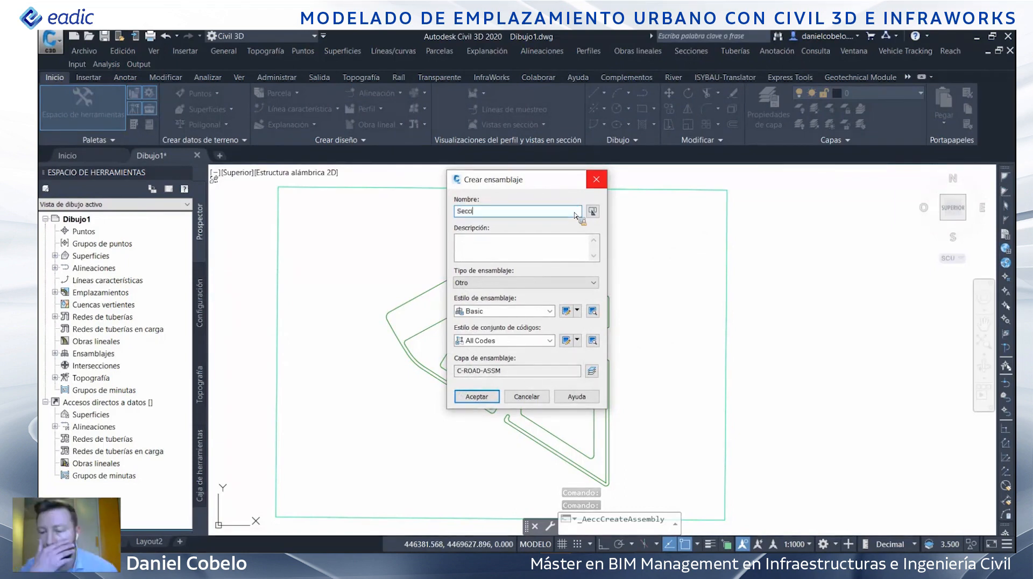
{"action": "type", "text": "ión bordillos"}
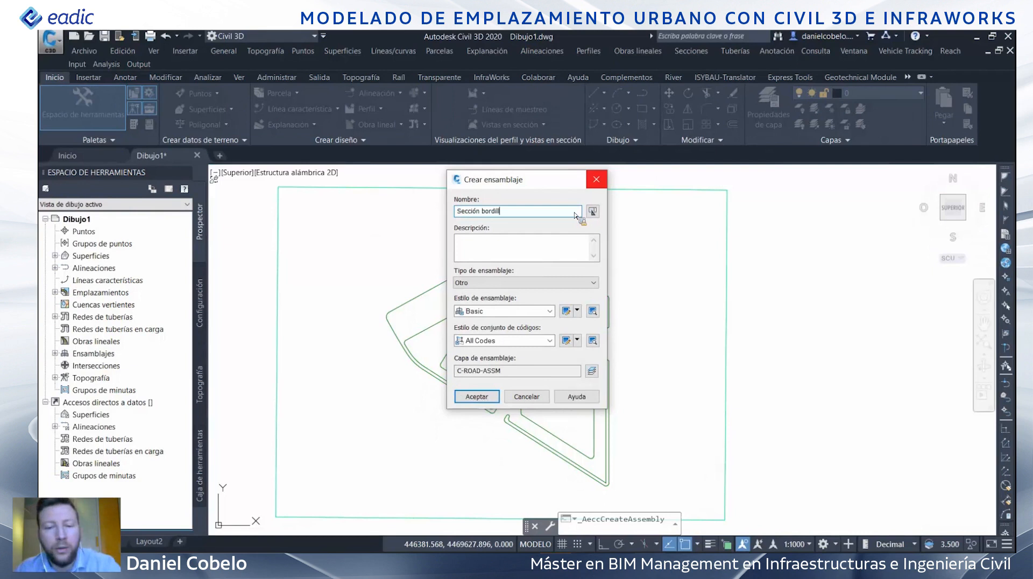
{"action": "left_click", "coordinate": [477, 397]}
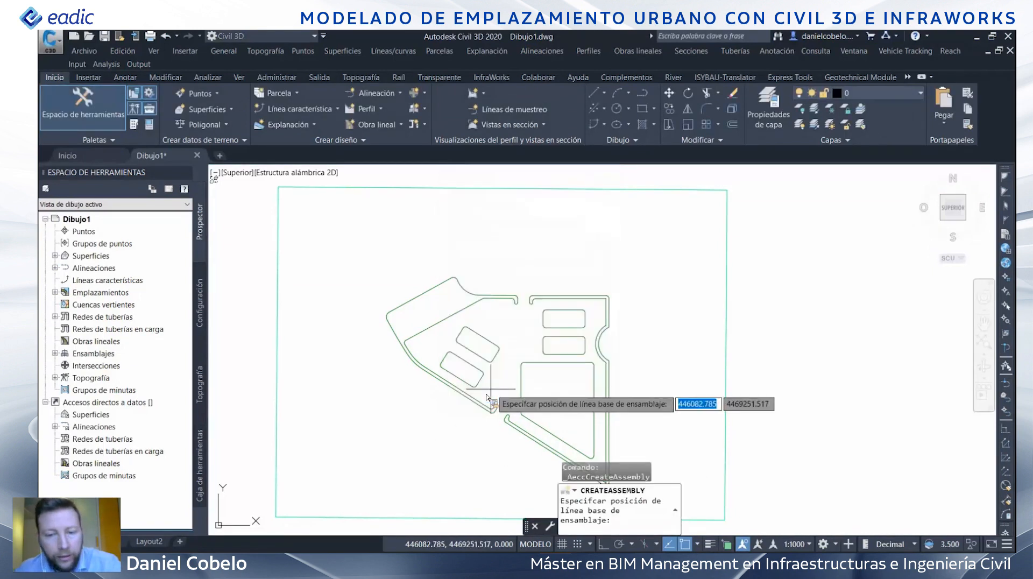
{"action": "left_click", "coordinate": [795, 203]}
{"action": "scroll", "coordinate": [608, 358], "scroll_direction": "up", "scroll_amount": 3}
{"action": "middle_click_drag", "start_coordinate": [636, 347], "coordinate": [658, 311]}
{"action": "scroll", "coordinate": [658, 310], "scroll_direction": "down", "scroll_amount": 1}
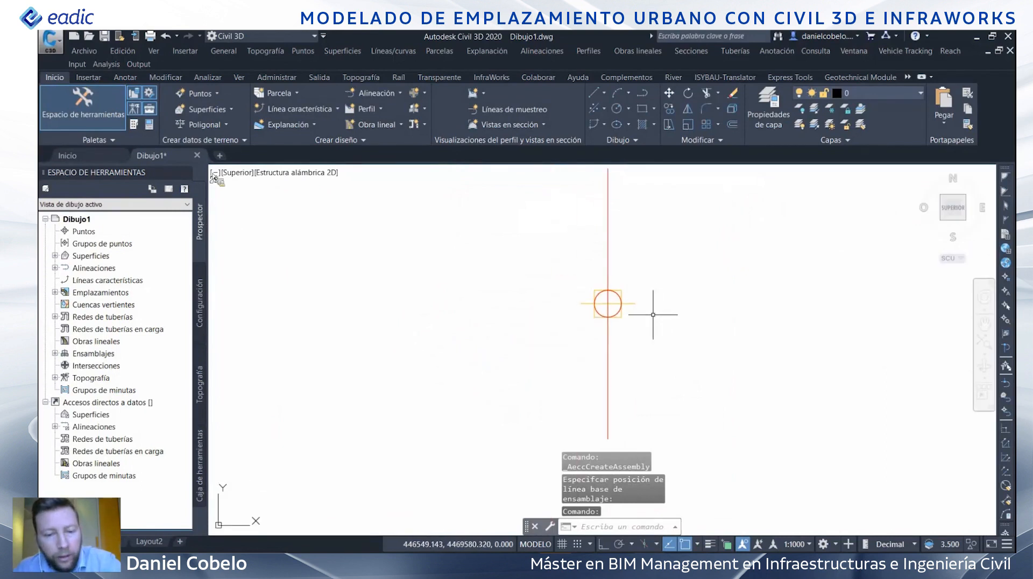
- Attach the BordilloYCazBásicos subassembly to the Sección bordillos assembly on its right side, then finish the subassembly insertion
{"action": "left_click", "coordinate": [134, 128]}
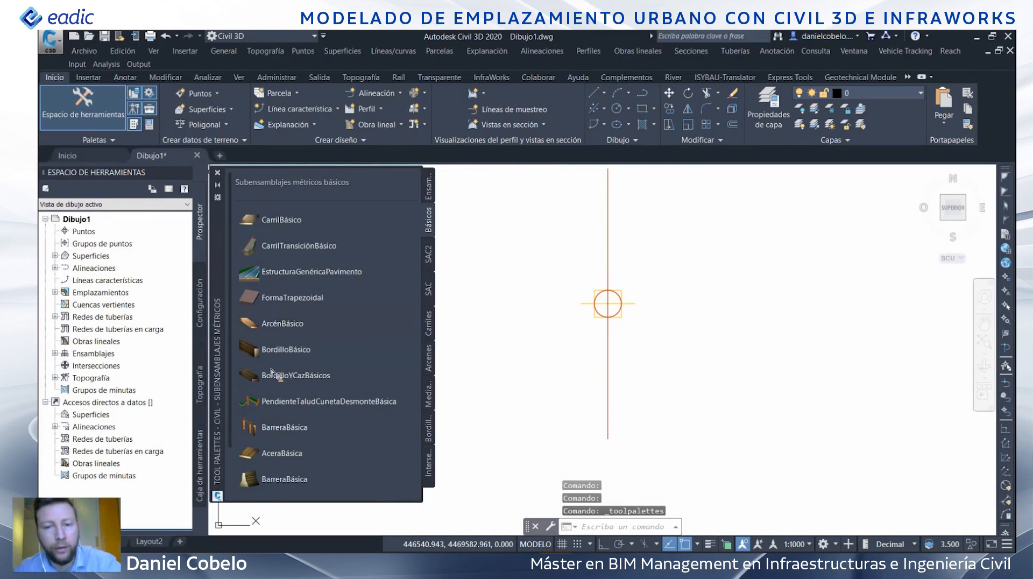
{"action": "left_click", "coordinate": [300, 379]}
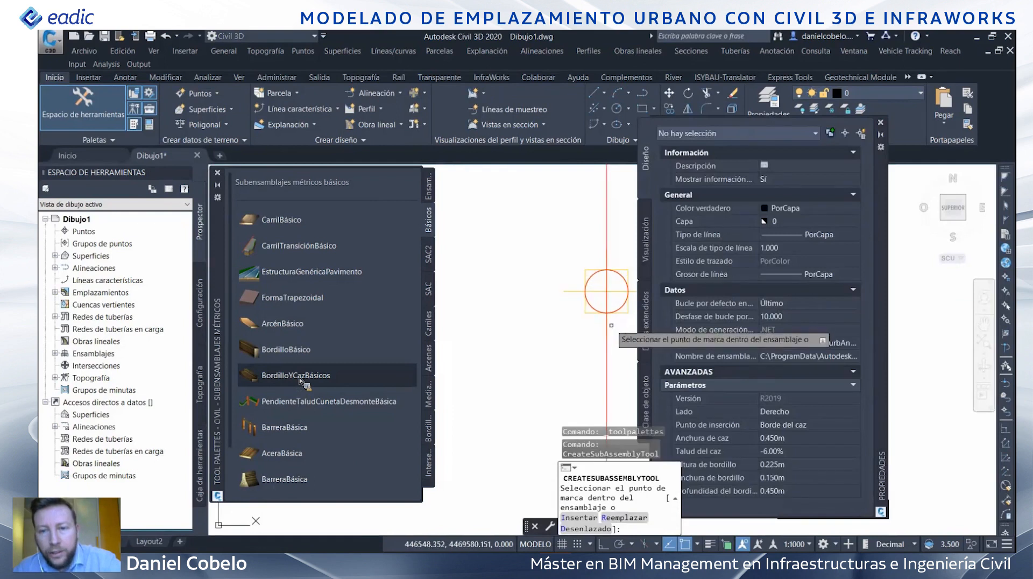
{"action": "middle_click_drag", "start_coordinate": [612, 341], "coordinate": [561, 342]}
{"action": "left_click", "coordinate": [550, 336]}
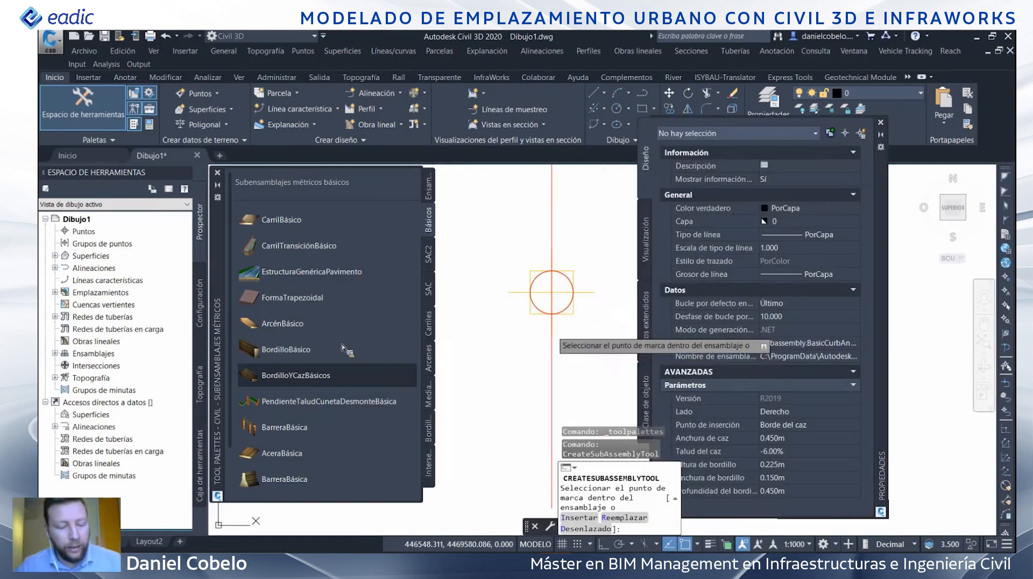
{"action": "key", "text": "ctrl+3"}
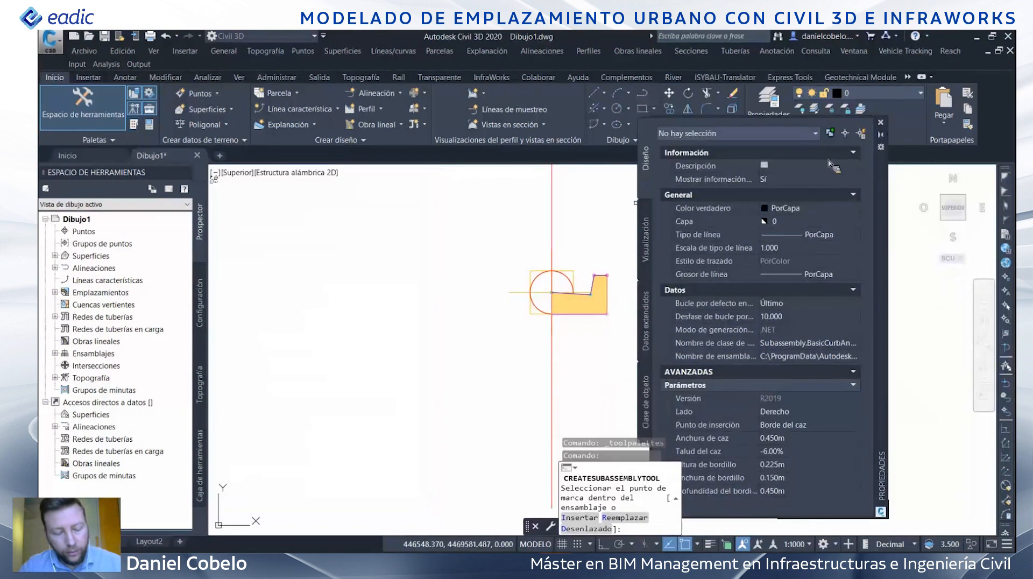
{"action": "left_click", "coordinate": [881, 123]}
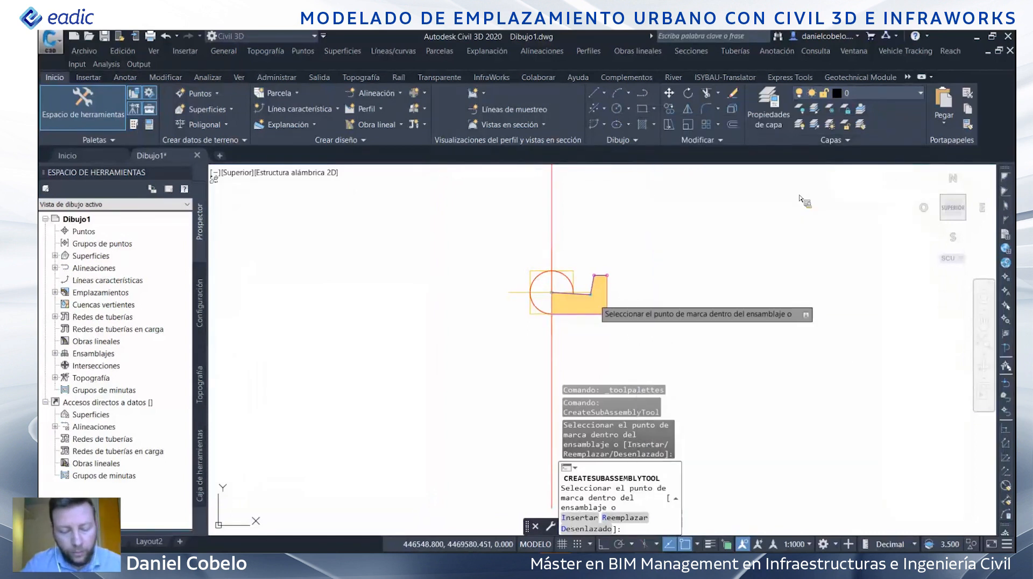
{"action": "key", "text": "Escape"}
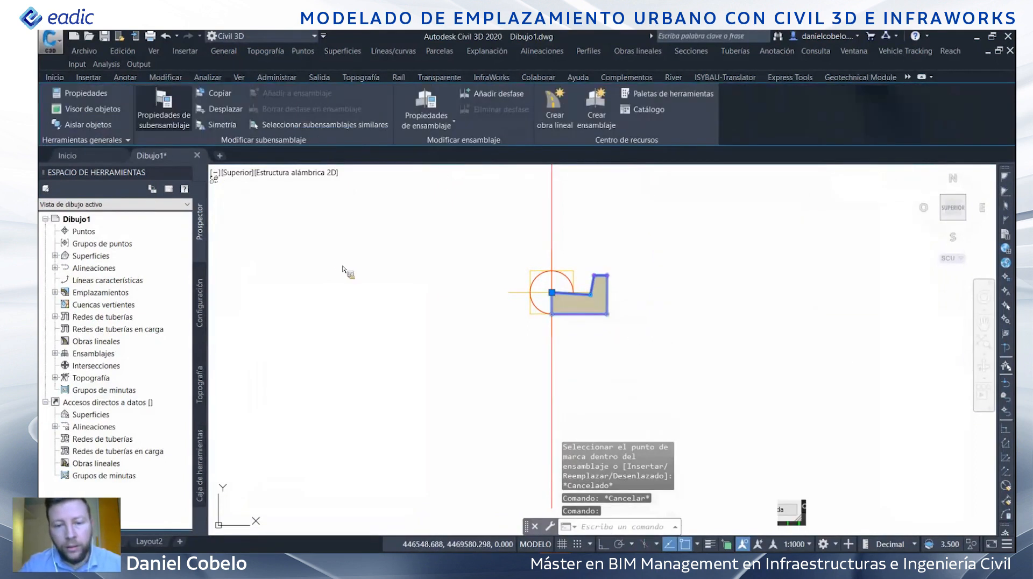
- Set the curb-and-gutter subassembly's gutter slope to 0% and its gutter width to 0.3 m
{"action": "left_click", "coordinate": [351, 241]}
{"action": "left_click_drag", "start_coordinate": [350, 222], "coordinate": [109, 154]}
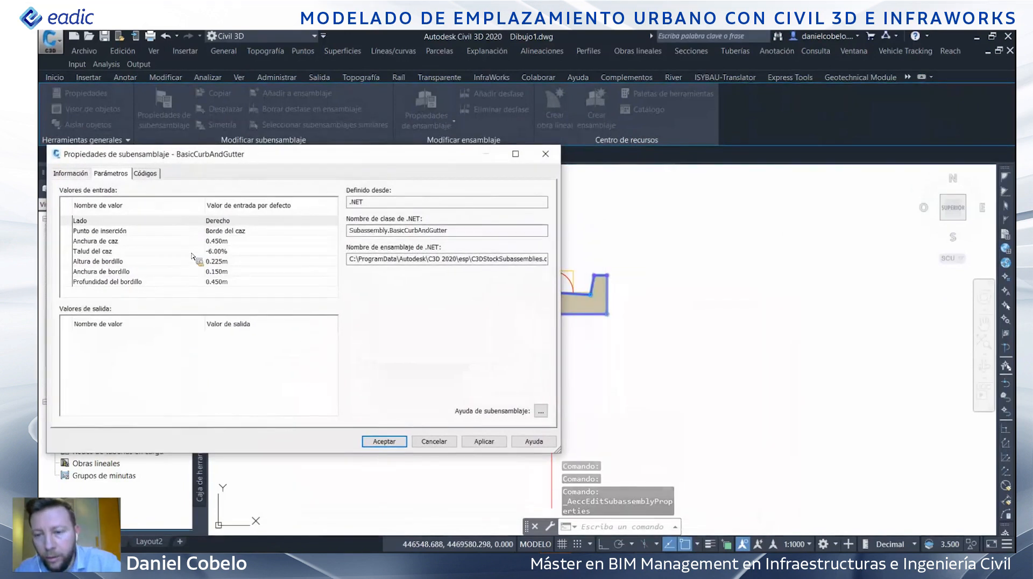
{"action": "left_click", "coordinate": [220, 252]}
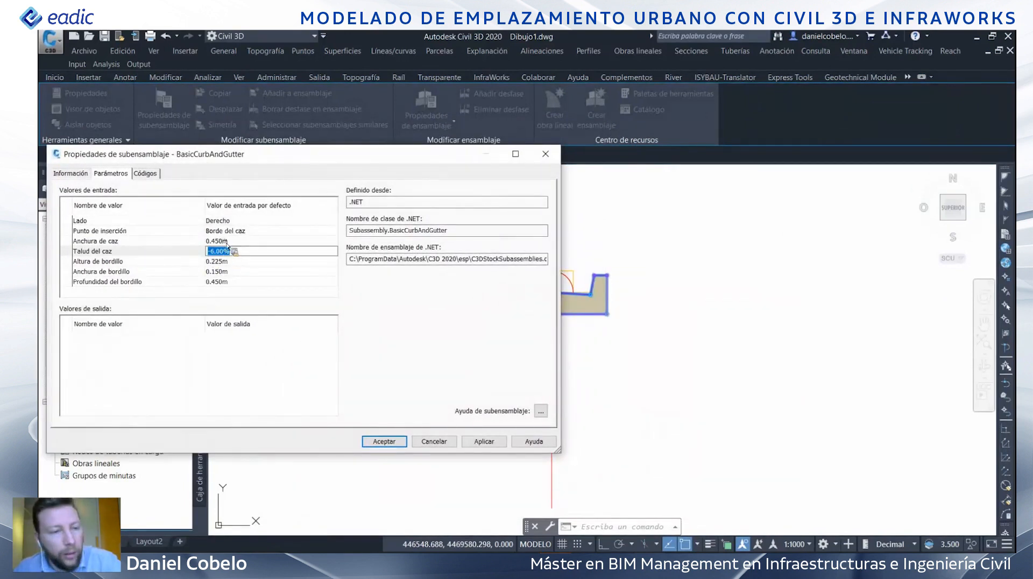
{"action": "left_click", "coordinate": [230, 242]}
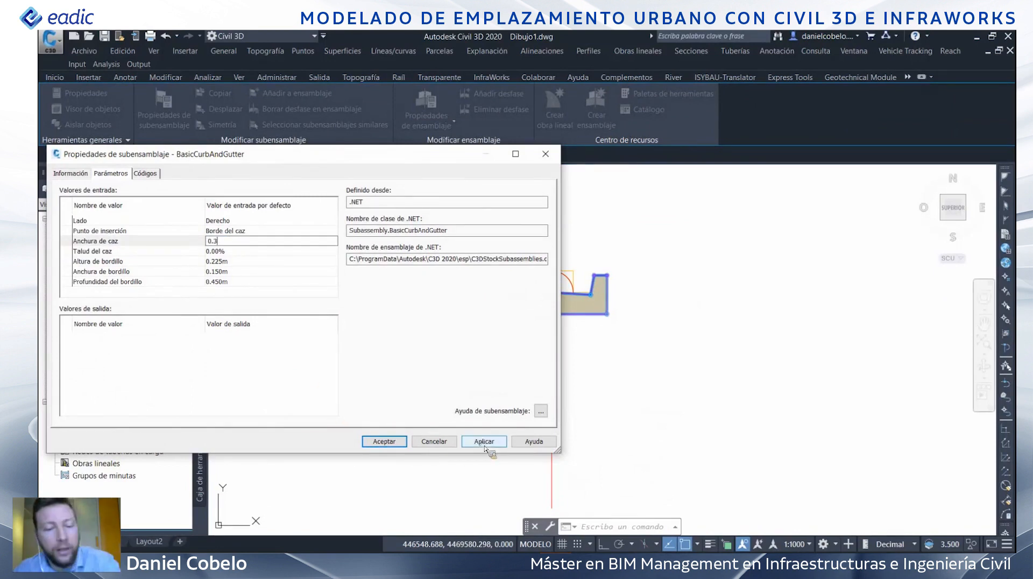
{"action": "left_click", "coordinate": [404, 442]}
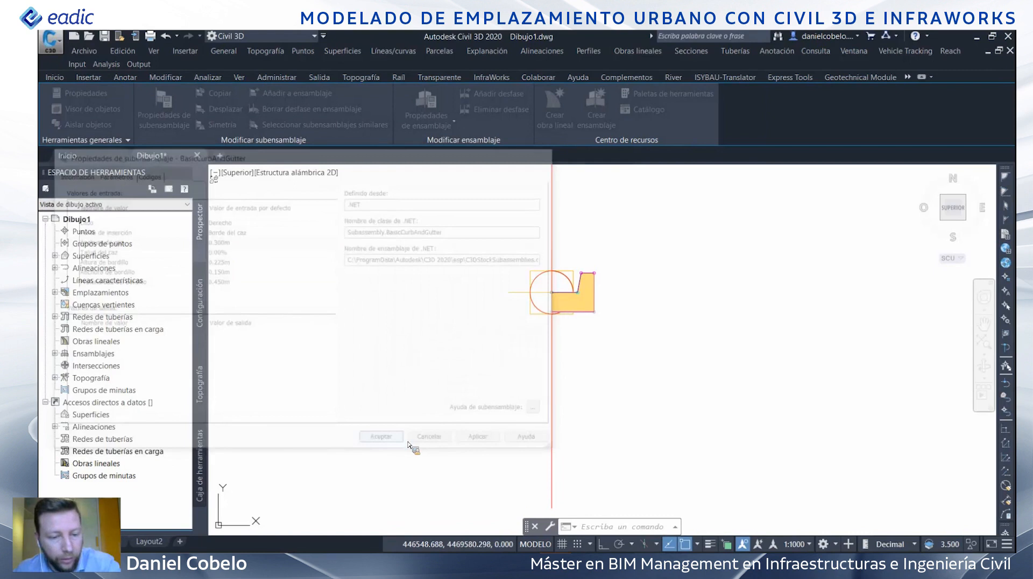
{"action": "key", "text": "Escape"}
{"action": "key", "text": "Escape"}
- Start creating a corridor named Urbanización
{"action": "scroll", "coordinate": [463, 358], "scroll_direction": "down", "scroll_amount": 8}
{"action": "middle_click_drag", "start_coordinate": [383, 386], "coordinate": [601, 350]}
{"action": "scroll", "coordinate": [590, 354], "scroll_direction": "down", "scroll_amount": 8}
{"action": "scroll", "coordinate": [519, 368], "scroll_direction": "down", "scroll_amount": 4}
{"action": "middle_click_drag", "start_coordinate": [463, 392], "coordinate": [612, 316]}
{"action": "scroll", "coordinate": [540, 349], "scroll_direction": "down", "scroll_amount": 4}
{"action": "middle_click_drag", "start_coordinate": [499, 378], "coordinate": [609, 298]}
{"action": "scroll", "coordinate": [500, 349], "scroll_direction": "up", "scroll_amount": 2}
{"action": "middle_click_drag", "start_coordinate": [498, 352], "coordinate": [509, 328]}
{"action": "left_click", "coordinate": [638, 51]}
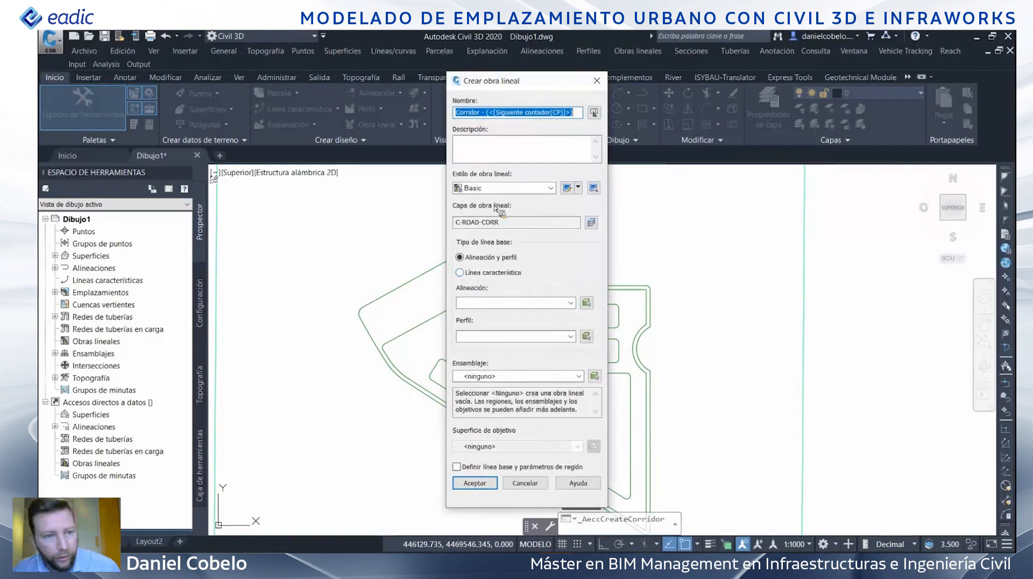
{"action": "type", "text": "Urbanizaci"}
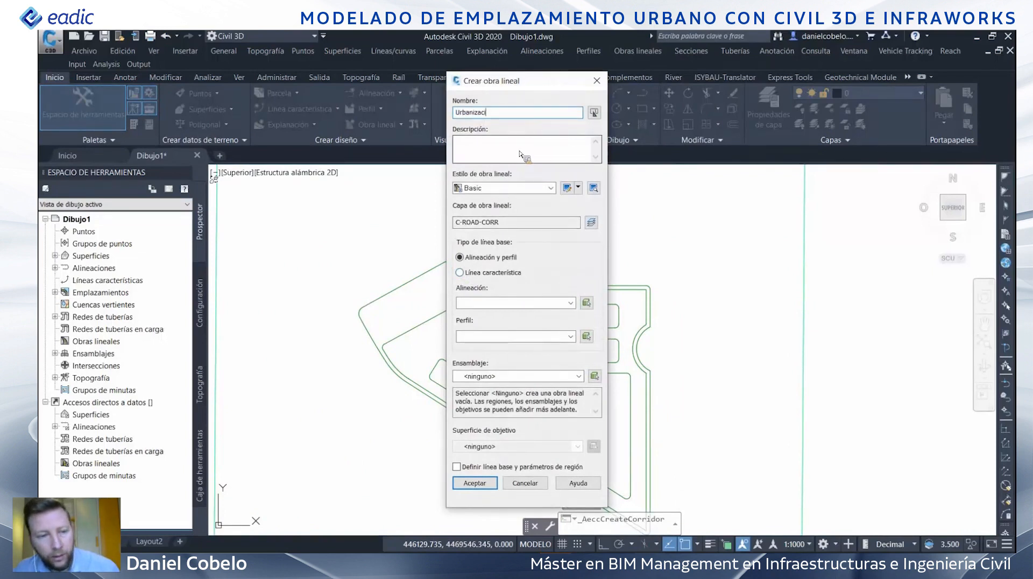
{"action": "type", "text": "ón"}
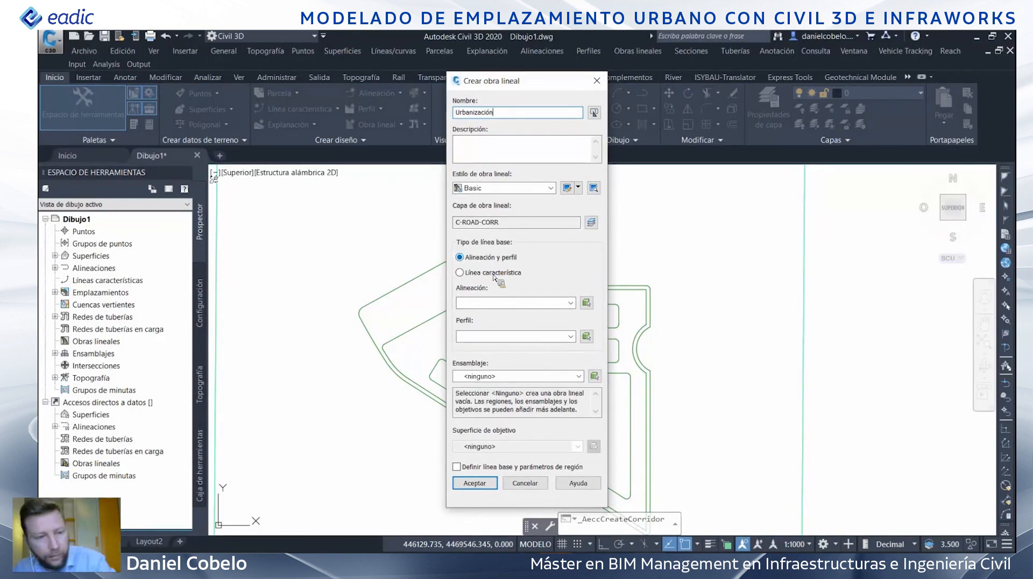
- Create the corridor with feature line 1 of Emplazamiento 1 as its baseline and no assembly assigned
{"action": "left_click", "coordinate": [490, 273]}
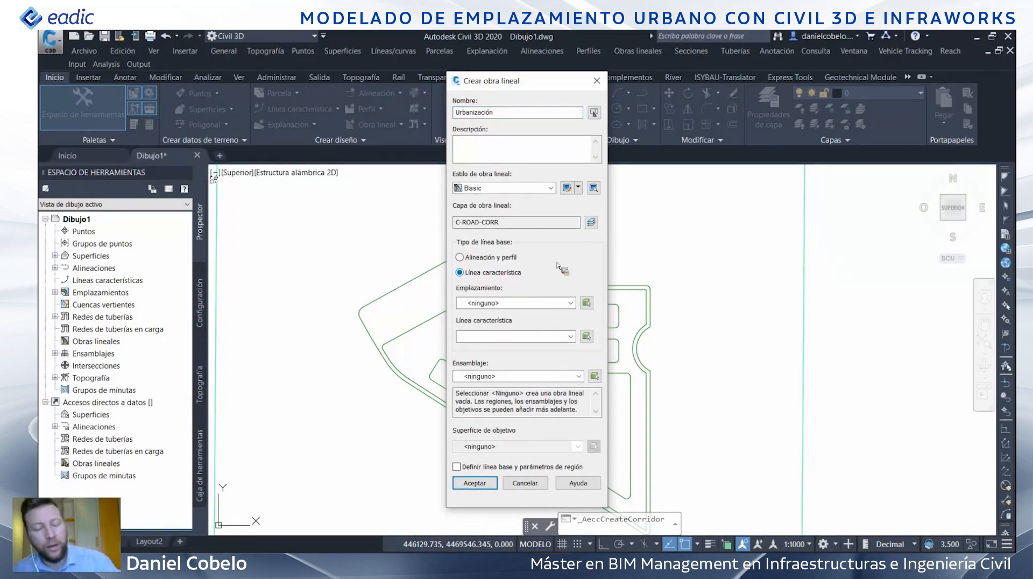
{"action": "left_click", "coordinate": [571, 336]}
{"action": "left_click", "coordinate": [571, 325]}
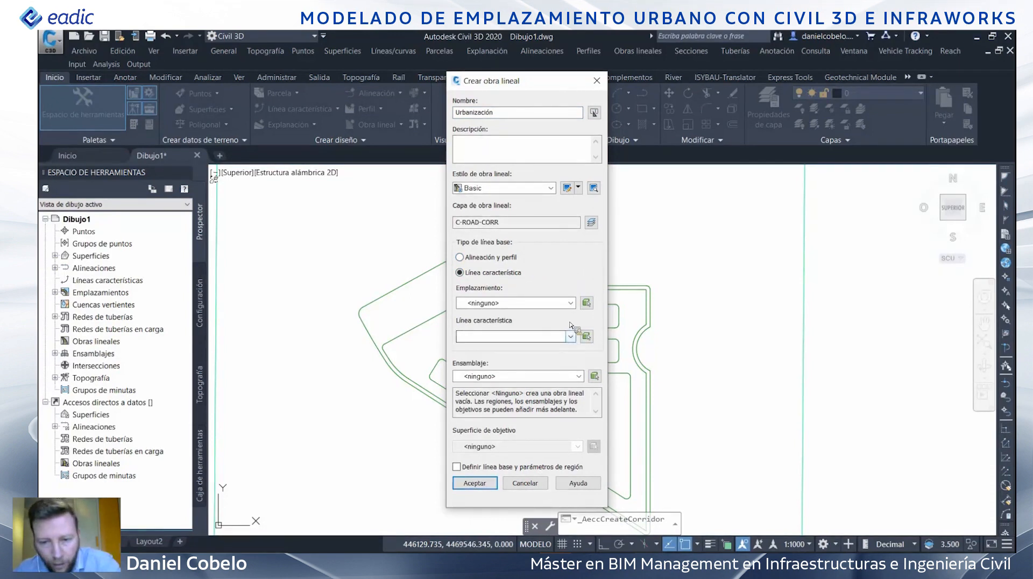
{"action": "left_click", "coordinate": [571, 306]}
{"action": "left_click", "coordinate": [524, 324]}
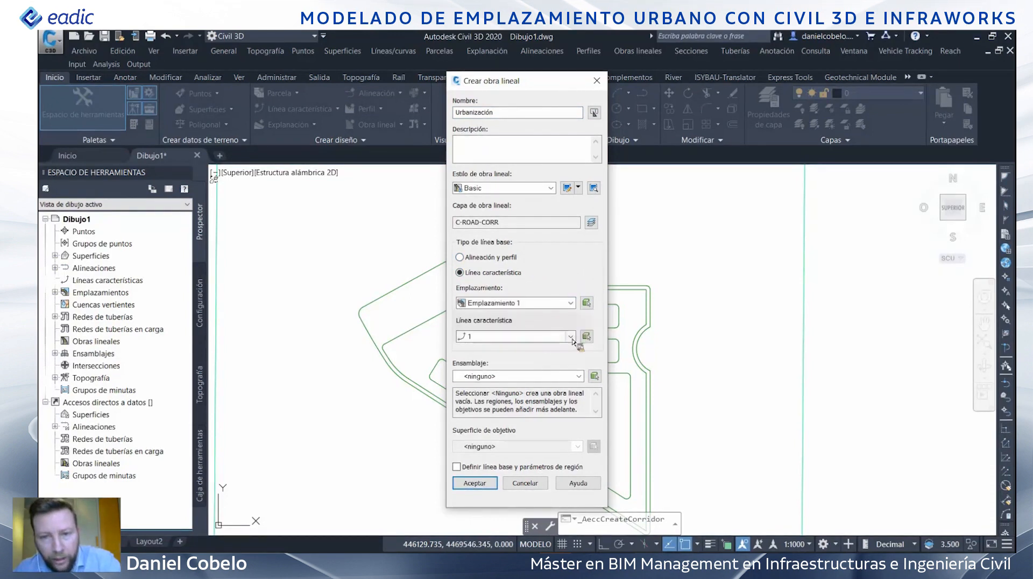
{"action": "left_click", "coordinate": [476, 483]}
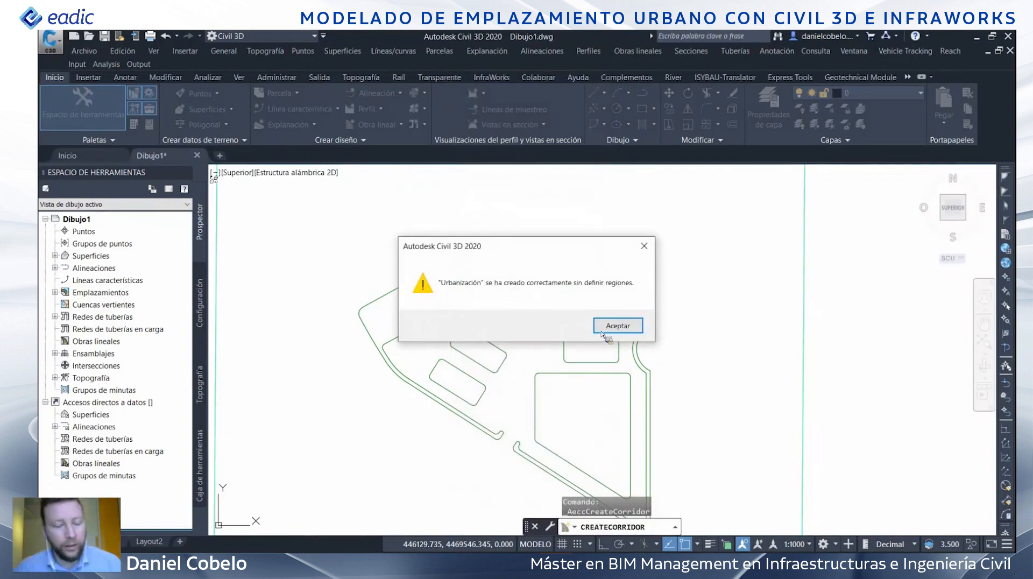
{"action": "left_click", "coordinate": [617, 325]}
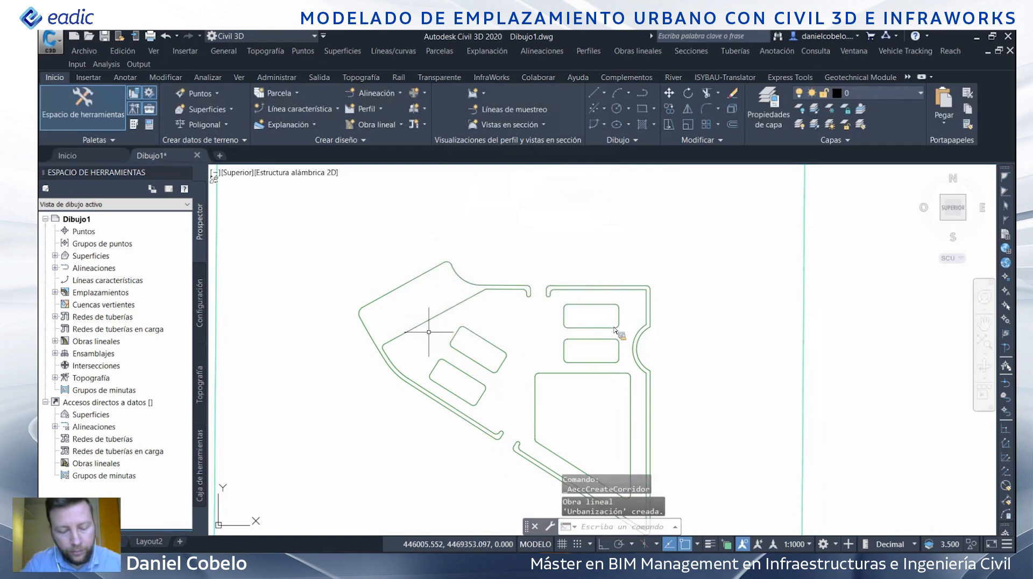
- Examine the feature line properties and statistics of the western plot's outer outline, including its elevations and length
{"action": "scroll", "coordinate": [427, 347], "scroll_direction": "up", "scroll_amount": 2}
{"action": "left_click", "coordinate": [410, 260]}
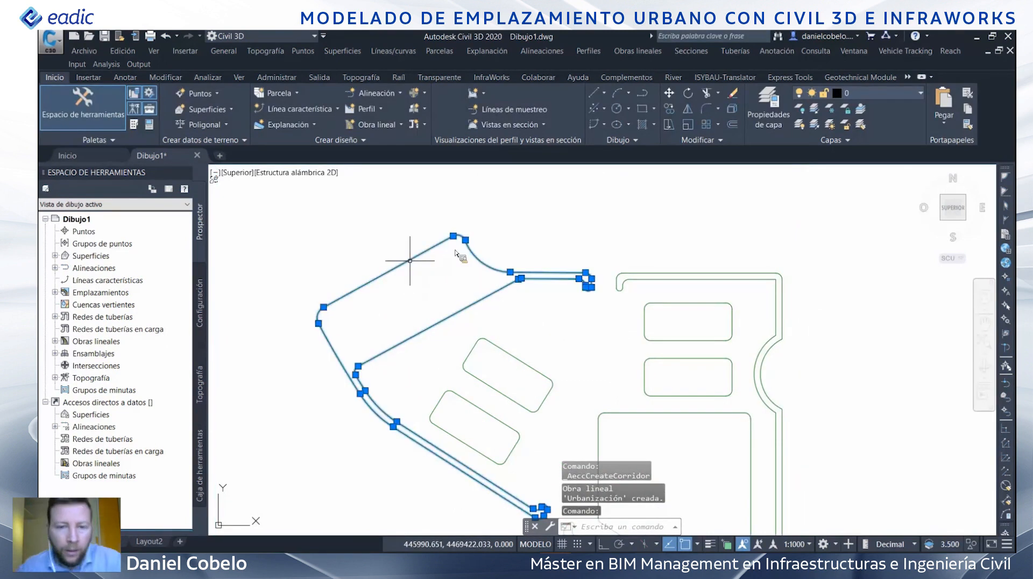
{"action": "right_click", "coordinate": [454, 315]}
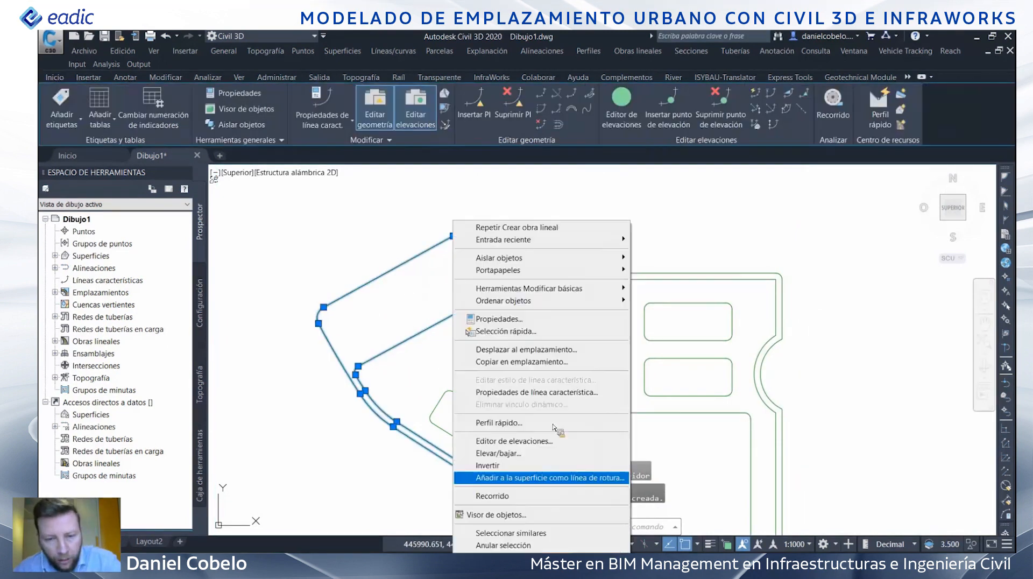
{"action": "left_click", "coordinate": [551, 397]}
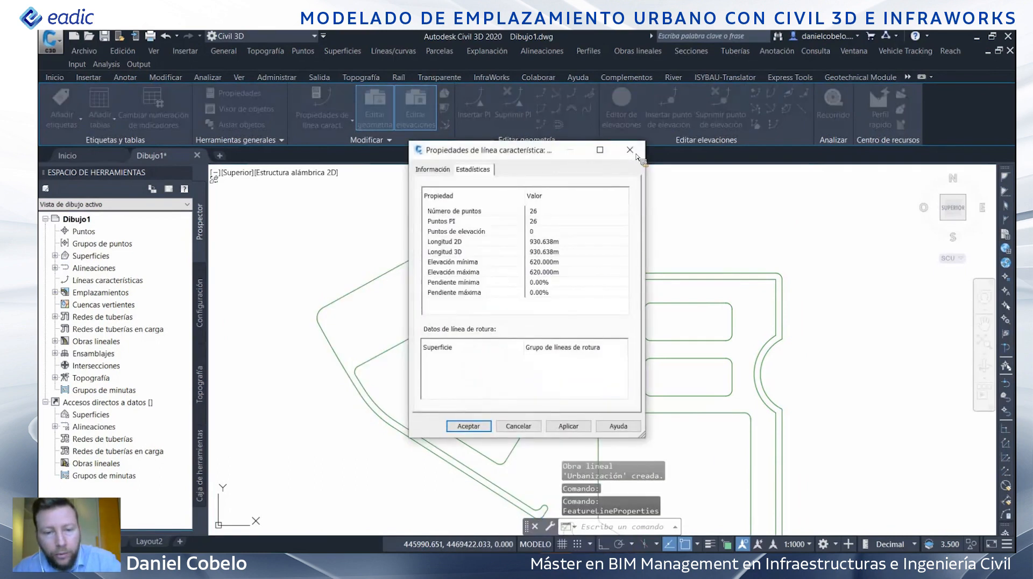
{"action": "left_click", "coordinate": [638, 156]}
{"action": "scroll", "coordinate": [384, 295], "scroll_direction": "down", "scroll_amount": 2}
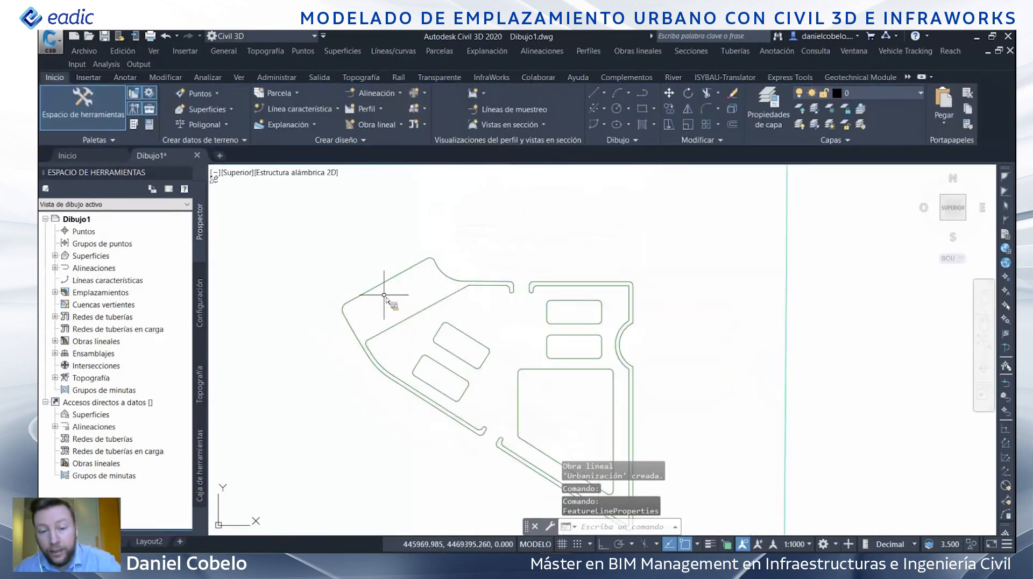
{"action": "scroll", "coordinate": [393, 302], "scroll_direction": "down", "scroll_amount": 4}
{"action": "key", "text": "Escape"}
{"action": "key", "text": "Escape"}
{"action": "key", "text": "Escape"}
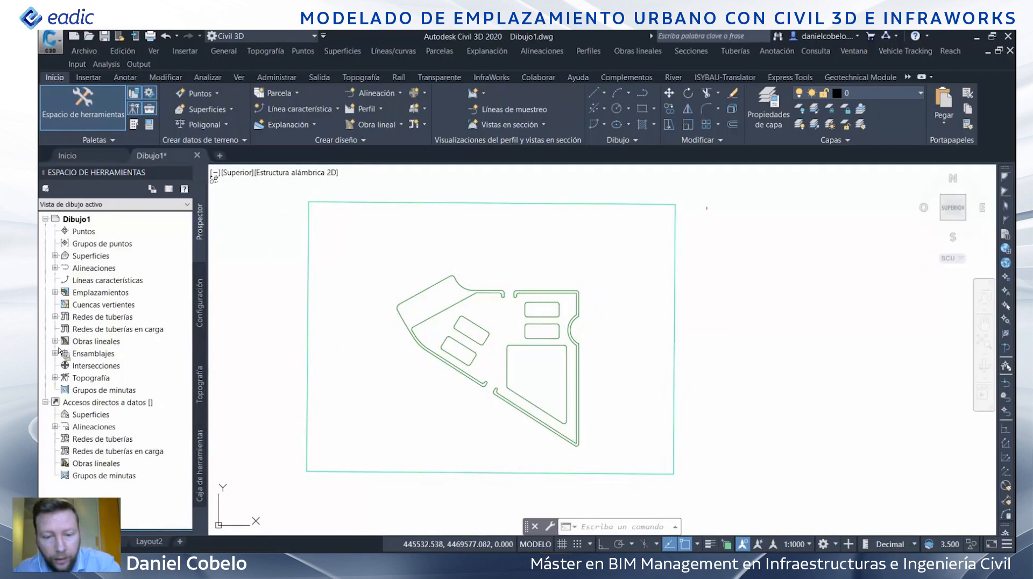
- Add a region using the Sección bordillos assembly to baseline BL - 1 - (1) in the Urbanización corridor's parameters
{"action": "left_click", "coordinate": [55, 342]}
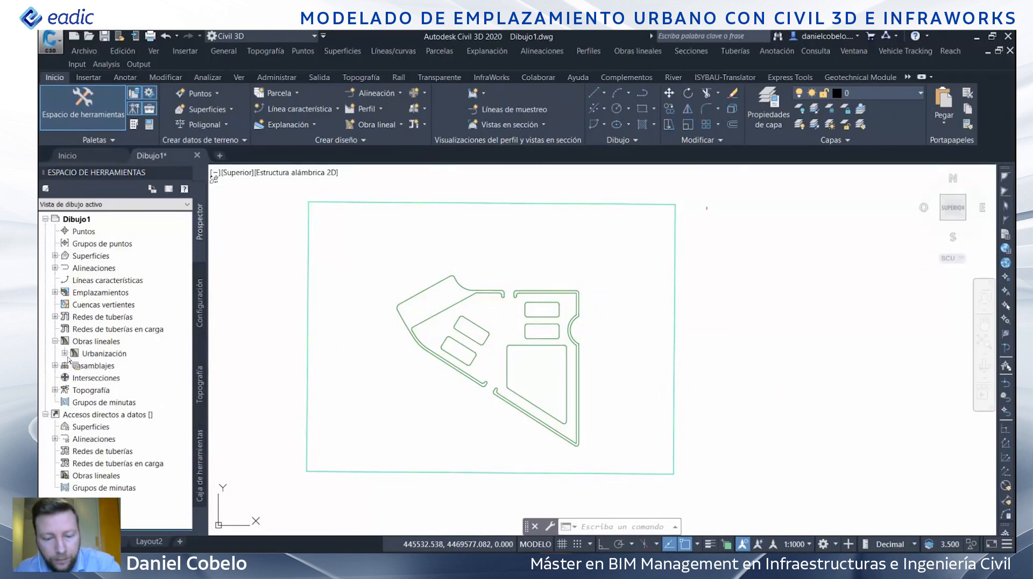
{"action": "left_click", "coordinate": [65, 353]}
{"action": "right_click", "coordinate": [106, 353]}
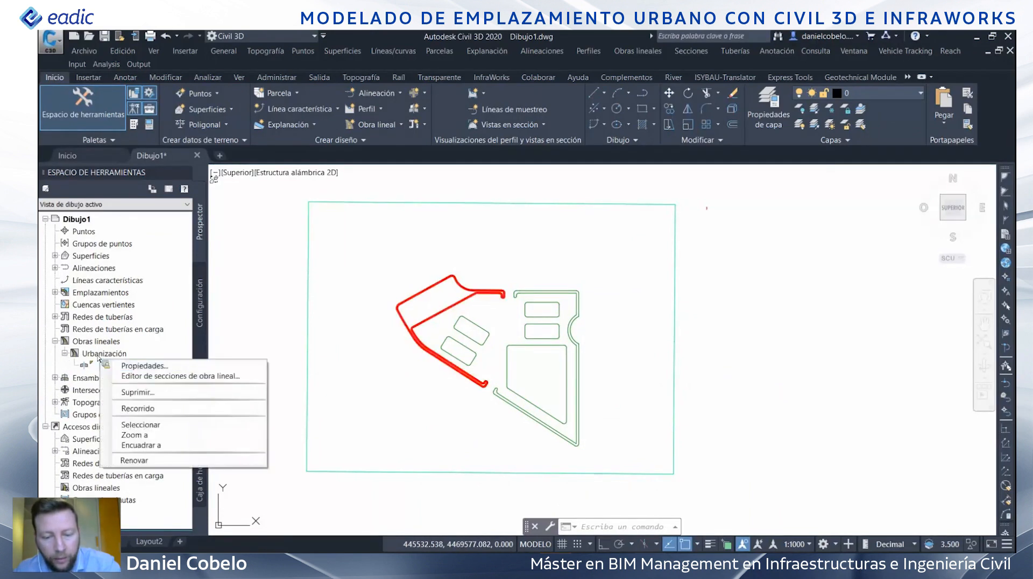
{"action": "left_click", "coordinate": [131, 360]}
{"action": "left_click", "coordinate": [281, 184]}
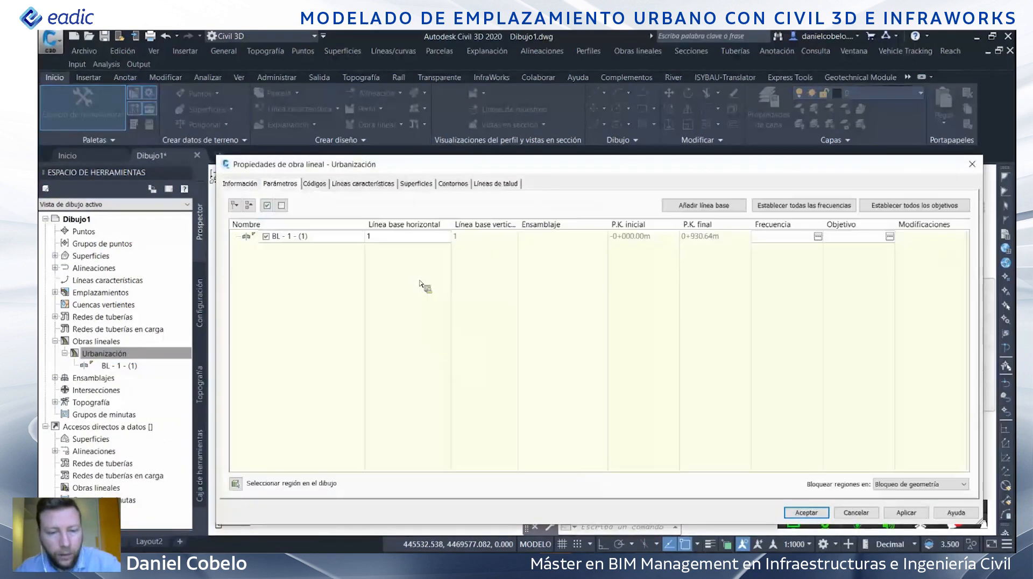
{"action": "right_click", "coordinate": [294, 242]}
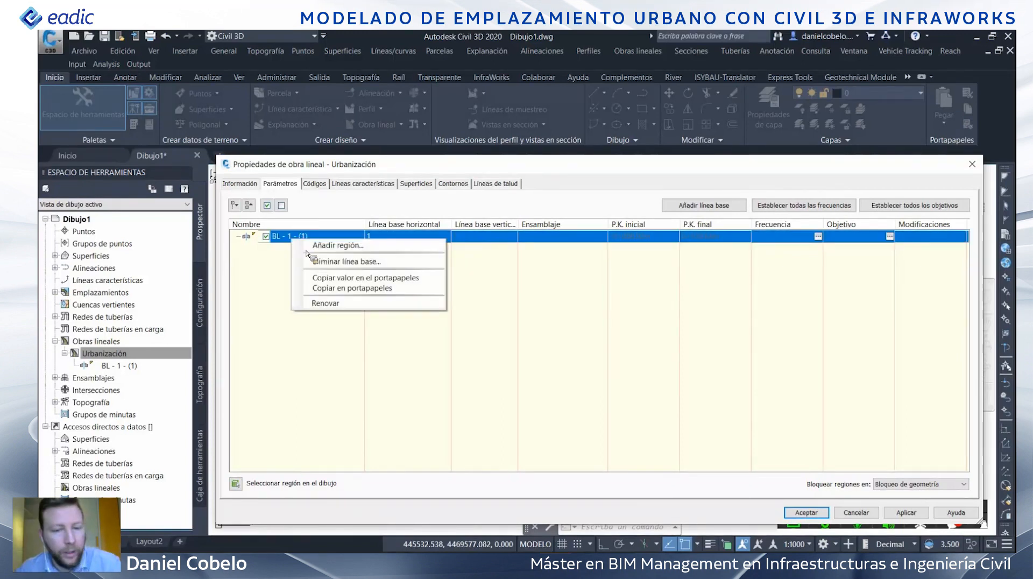
{"action": "left_click", "coordinate": [337, 245]}
{"action": "left_click", "coordinate": [476, 336]}
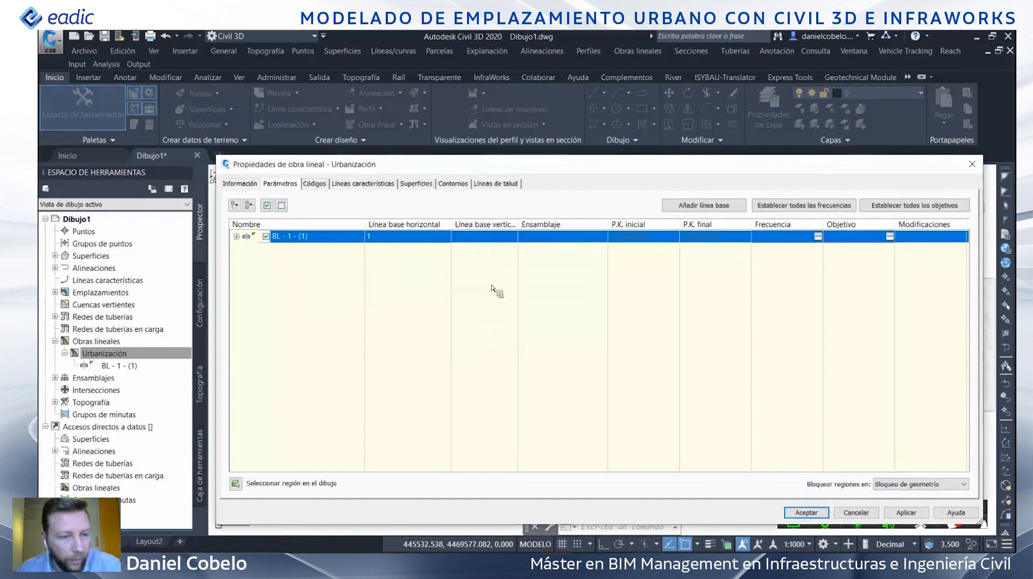
{"action": "left_click", "coordinate": [237, 237]}
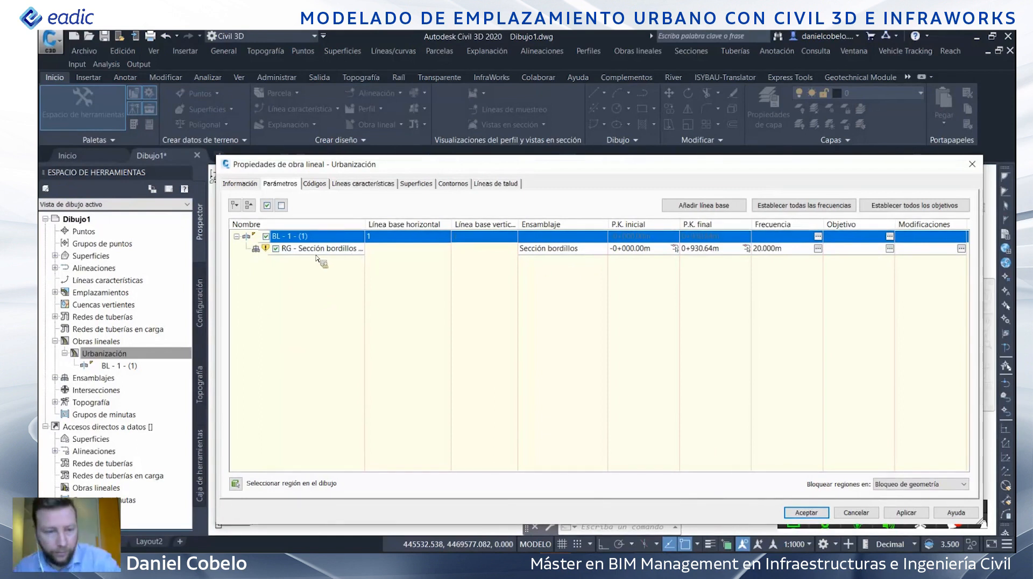
- Add the upper tilted western rectangle, feature line 2 of Emplazamiento 1, as a corridor baseline with a Sección bordillos region
{"action": "left_click", "coordinate": [703, 213]}
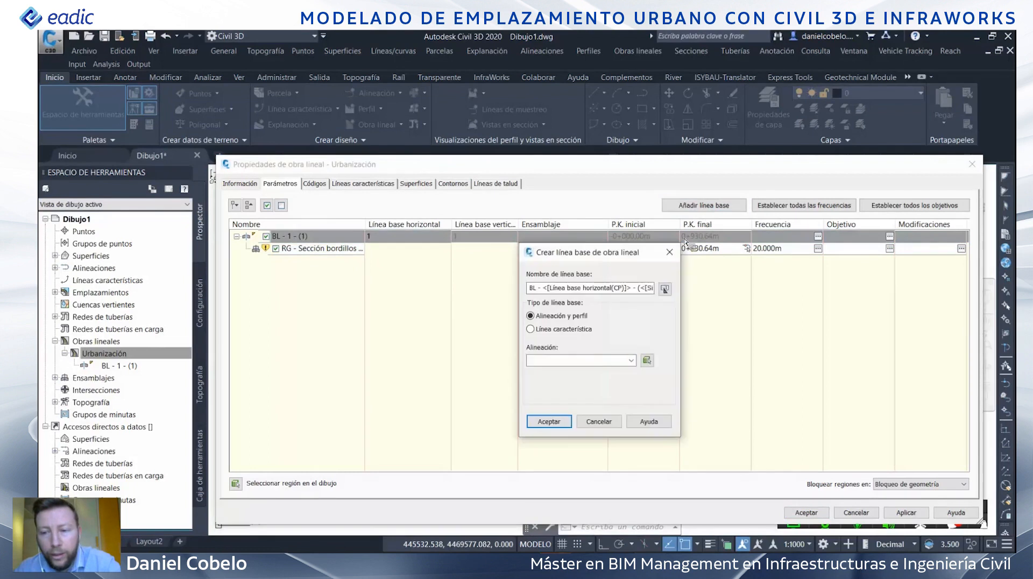
{"action": "left_click", "coordinate": [575, 329]}
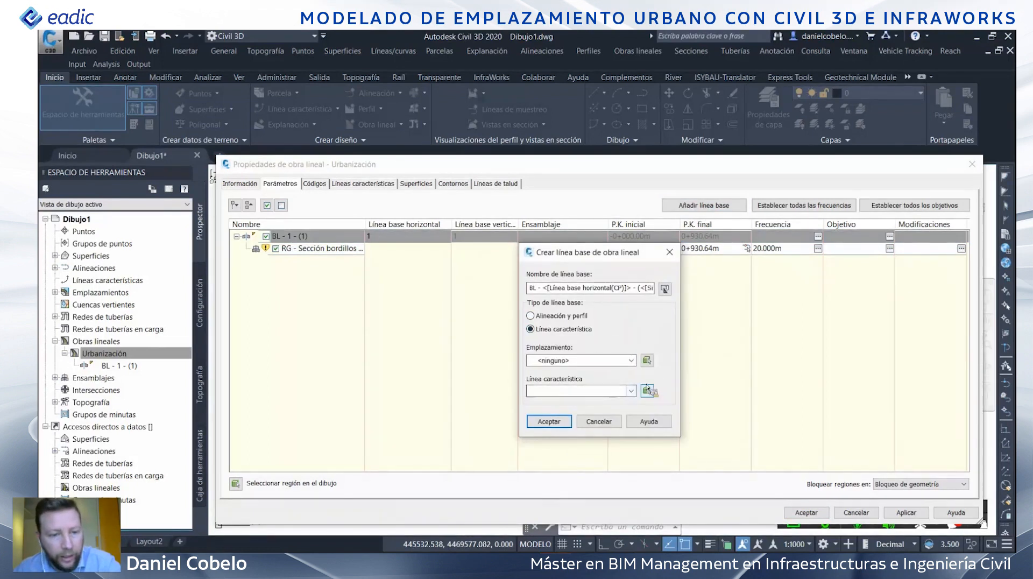
{"action": "left_click", "coordinate": [648, 390]}
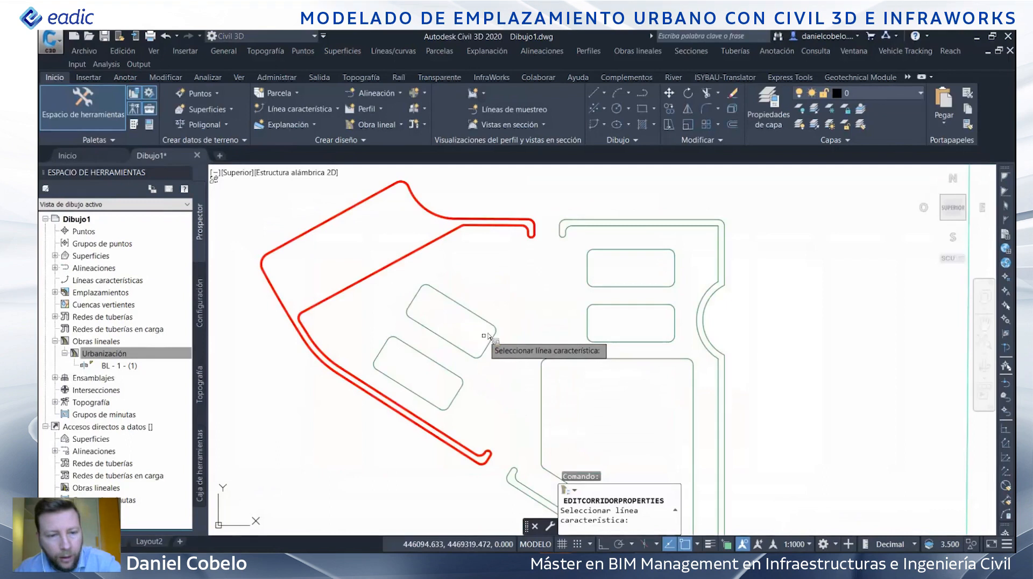
{"action": "left_click", "coordinate": [490, 350]}
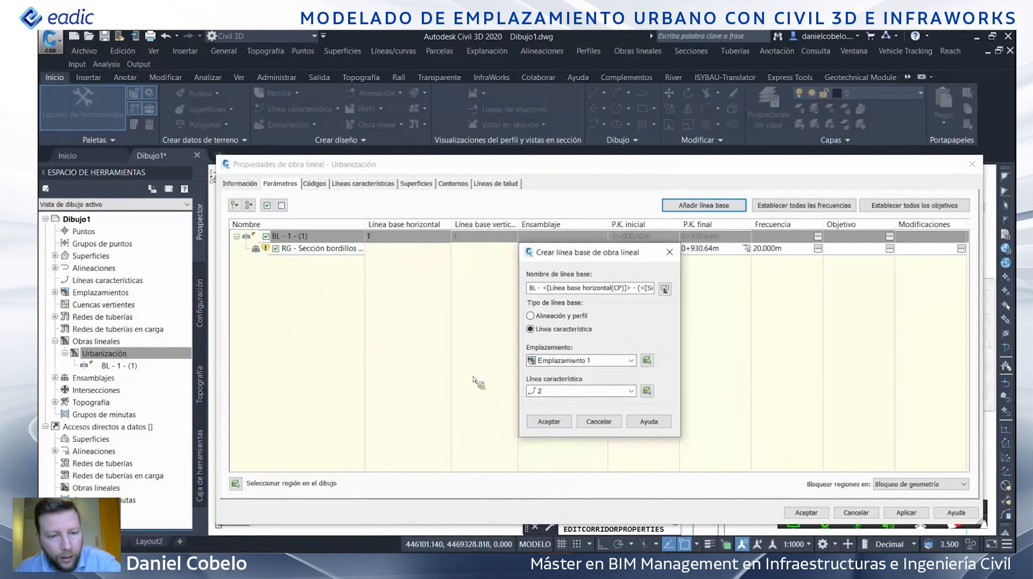
{"action": "right_click", "coordinate": [295, 263]}
{"action": "left_click", "coordinate": [323, 268]}
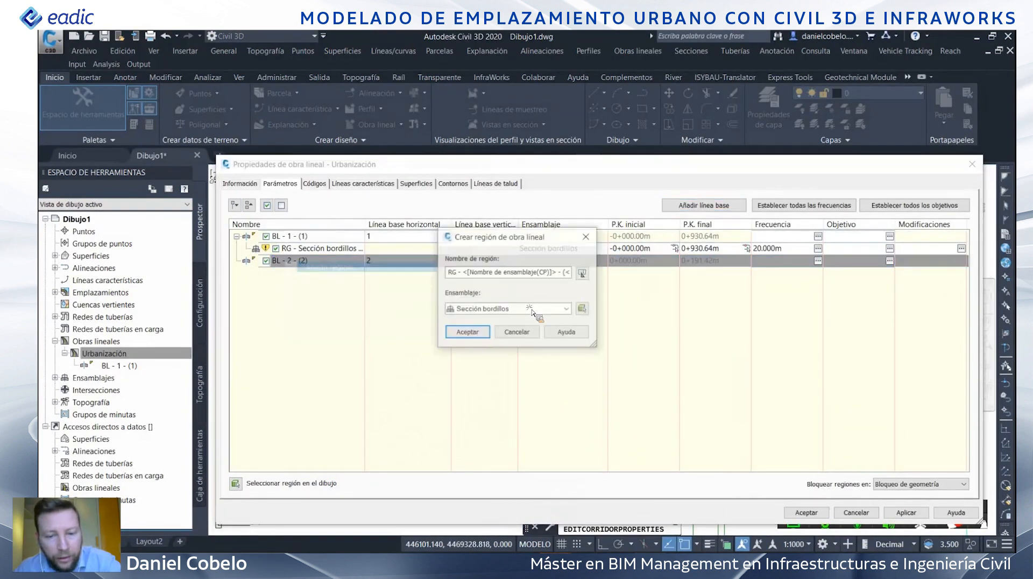
{"action": "left_click", "coordinate": [518, 332]}
- Add the lower tilted western rectangle, feature line 3 of Emplazamiento 1, as a baseline with a Sección bordillos region
{"action": "left_click", "coordinate": [704, 205]}
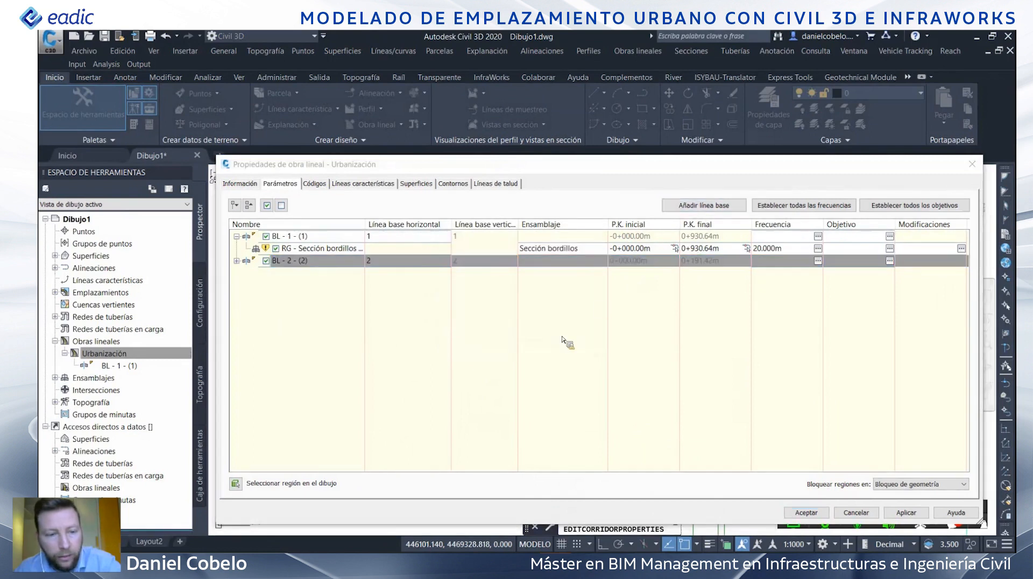
{"action": "left_click", "coordinate": [585, 330]}
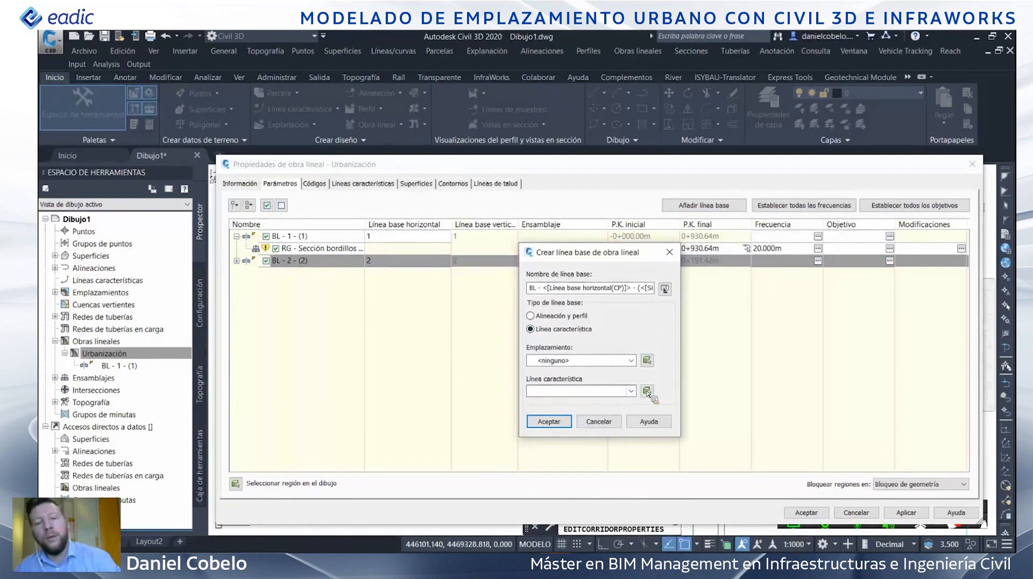
{"action": "left_click", "coordinate": [648, 396]}
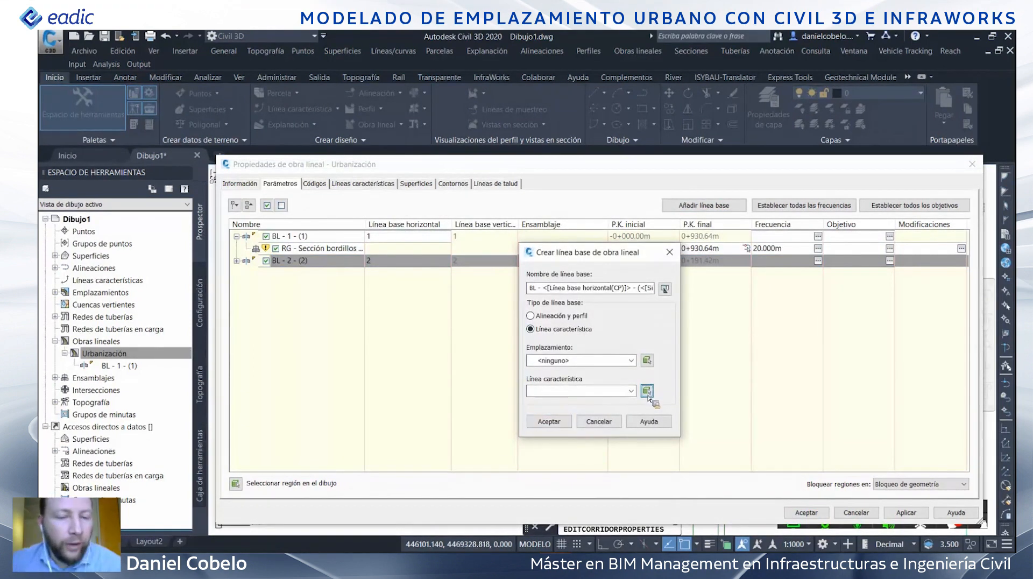
{"action": "left_click", "coordinate": [461, 399]}
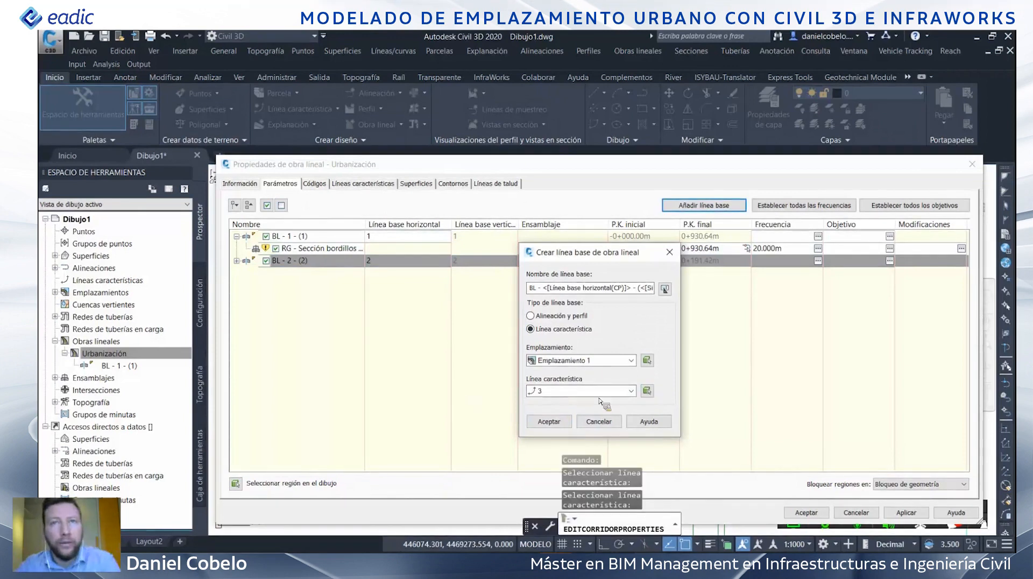
{"action": "key", "text": "Return"}
{"action": "right_click", "coordinate": [296, 274]}
{"action": "left_click", "coordinate": [342, 281]}
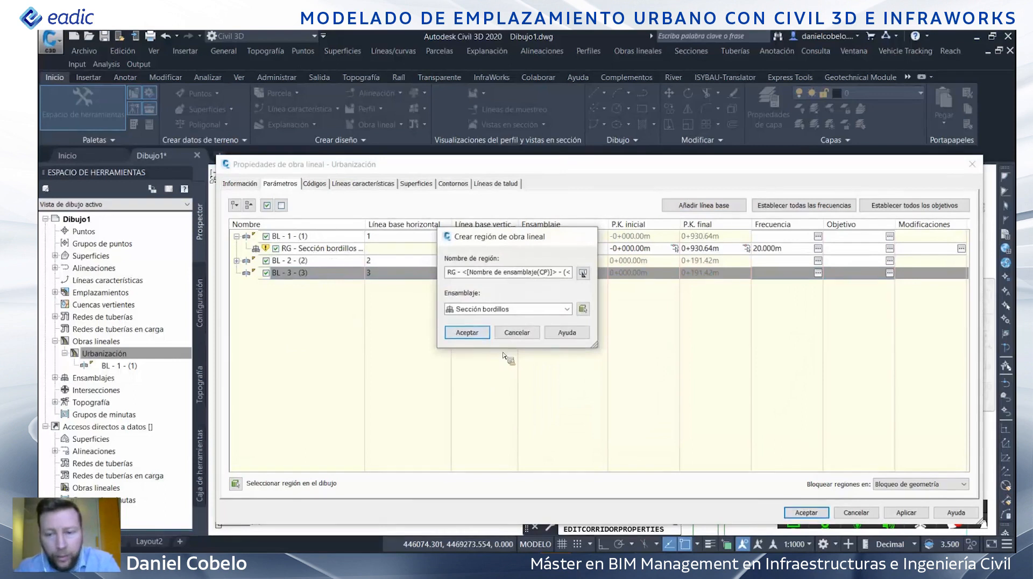
{"action": "left_click", "coordinate": [481, 337]}
- Add the upper eastern rectangle, feature line 4, as a baseline with a Sección bordillos region
{"action": "left_click", "coordinate": [704, 205]}
{"action": "left_click", "coordinate": [583, 331]}
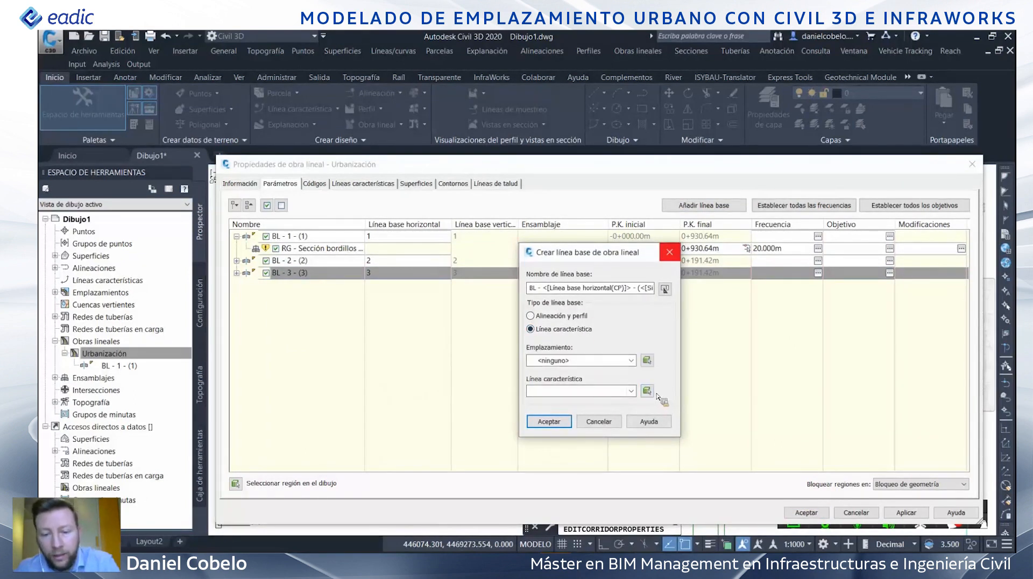
{"action": "left_click", "coordinate": [651, 392]}
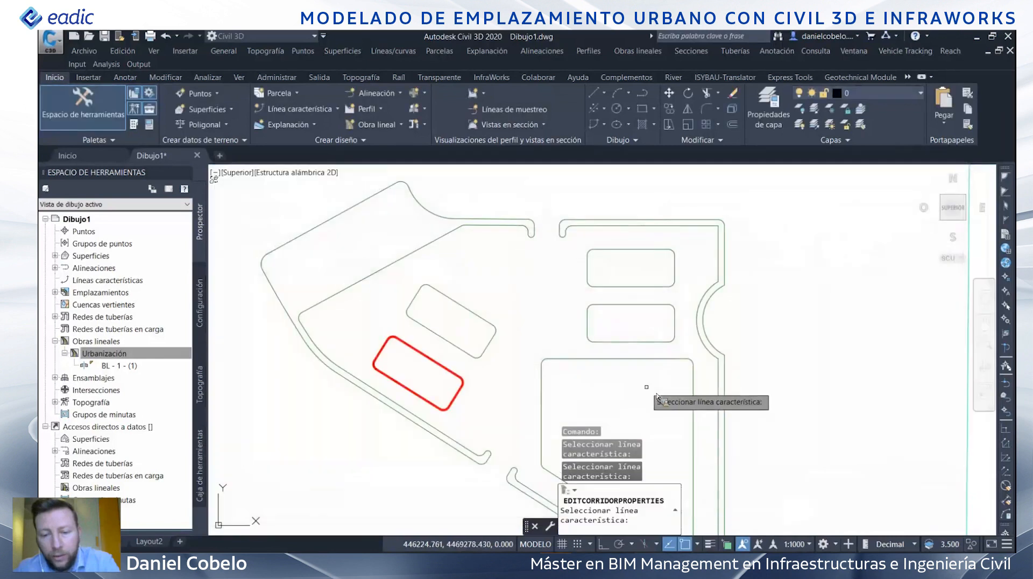
{"action": "left_click", "coordinate": [651, 251]}
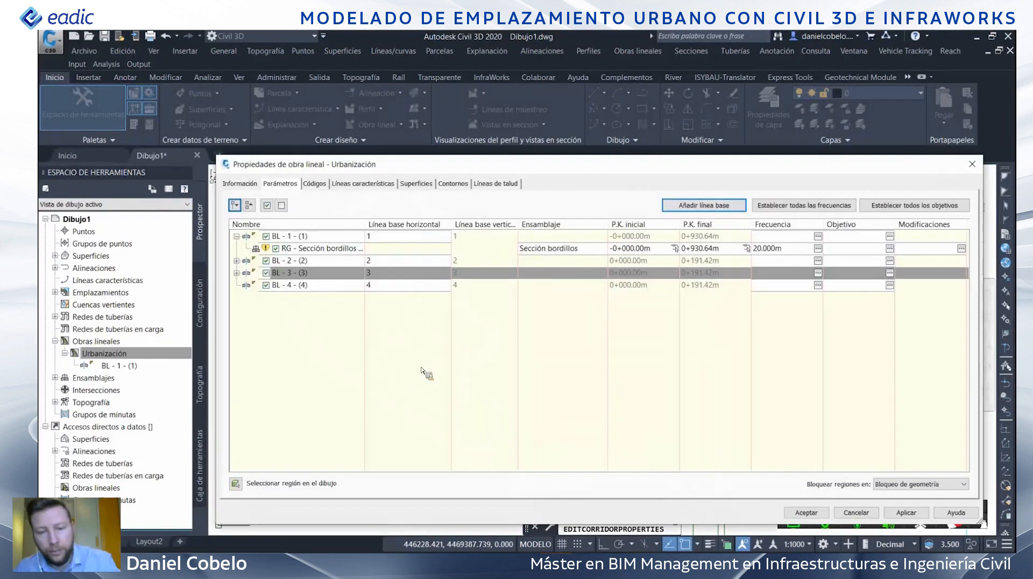
{"action": "right_click", "coordinate": [289, 287]}
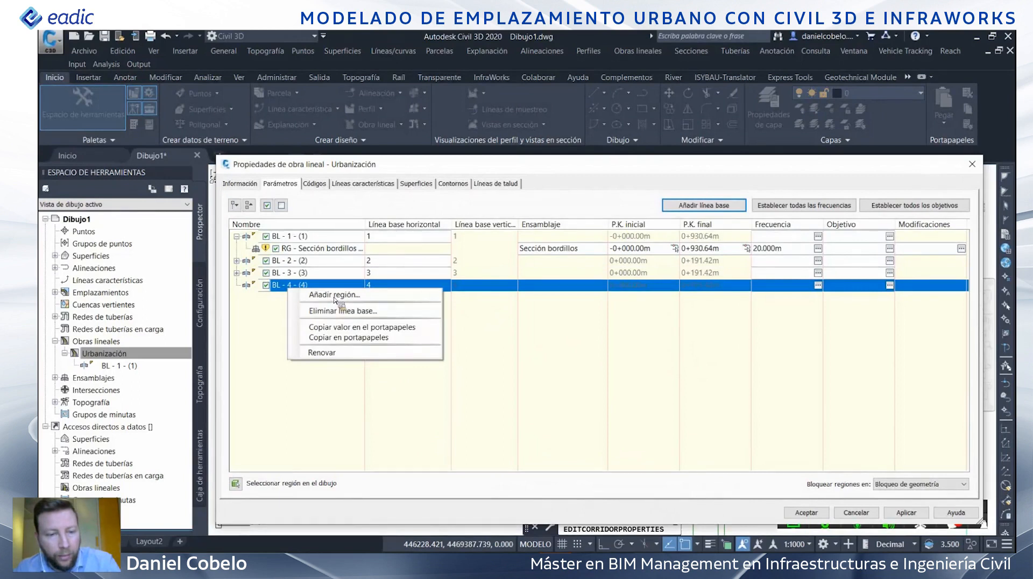
{"action": "left_click", "coordinate": [335, 295]}
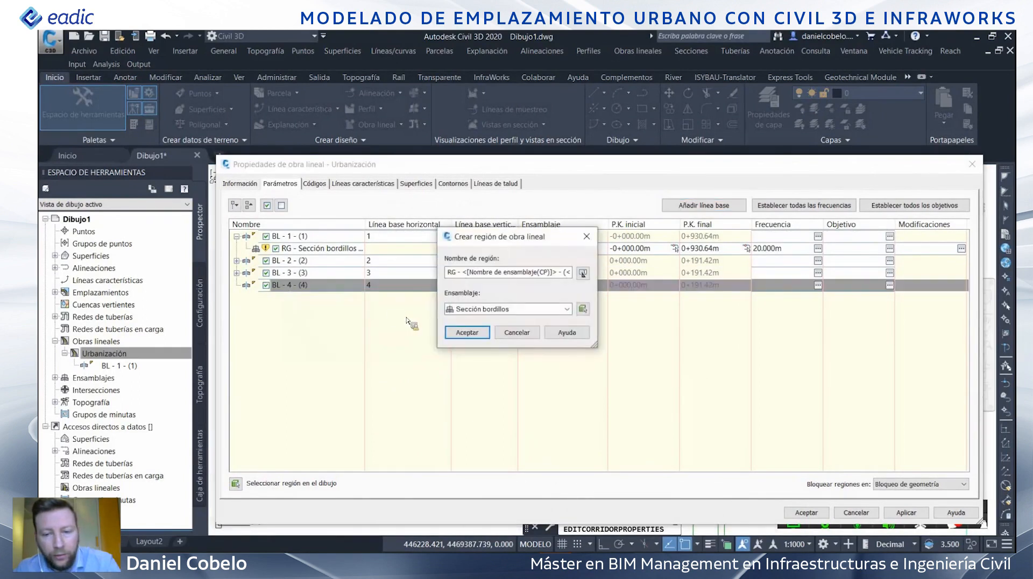
{"action": "left_click", "coordinate": [474, 336]}
- Add the lower eastern rectangle, feature line 5>, as a baseline with a Sección bordillos region
{"action": "left_click", "coordinate": [710, 206]}
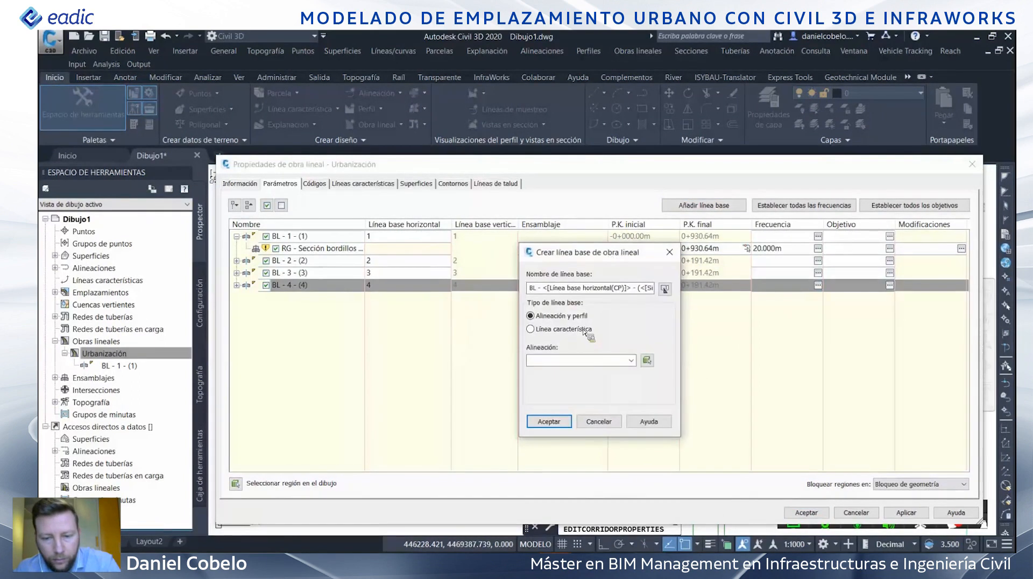
{"action": "left_click", "coordinate": [531, 329]}
{"action": "left_click", "coordinate": [649, 394]}
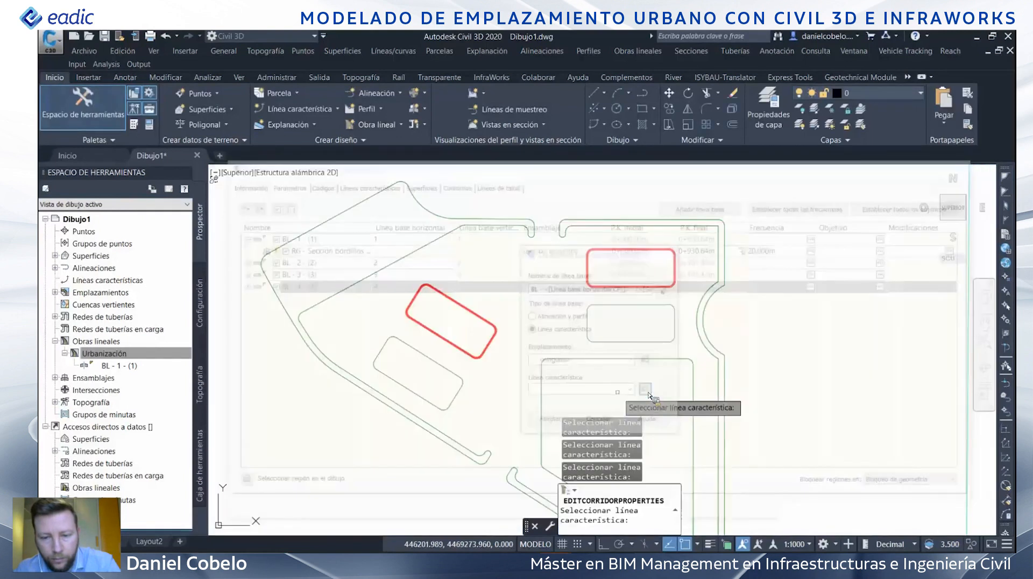
{"action": "left_click", "coordinate": [586, 377]}
{"action": "left_click", "coordinate": [549, 421]}
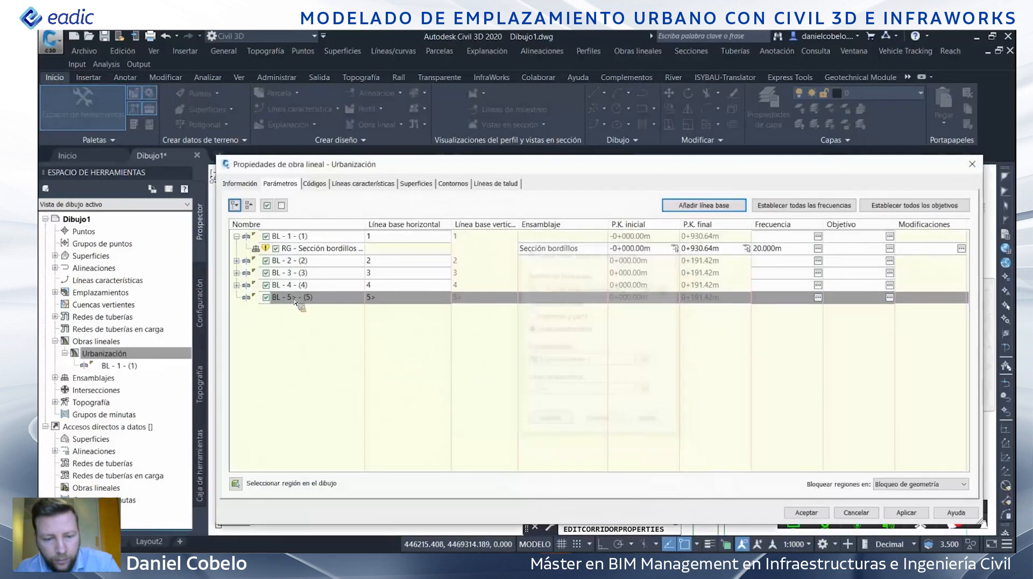
{"action": "right_click", "coordinate": [291, 297]}
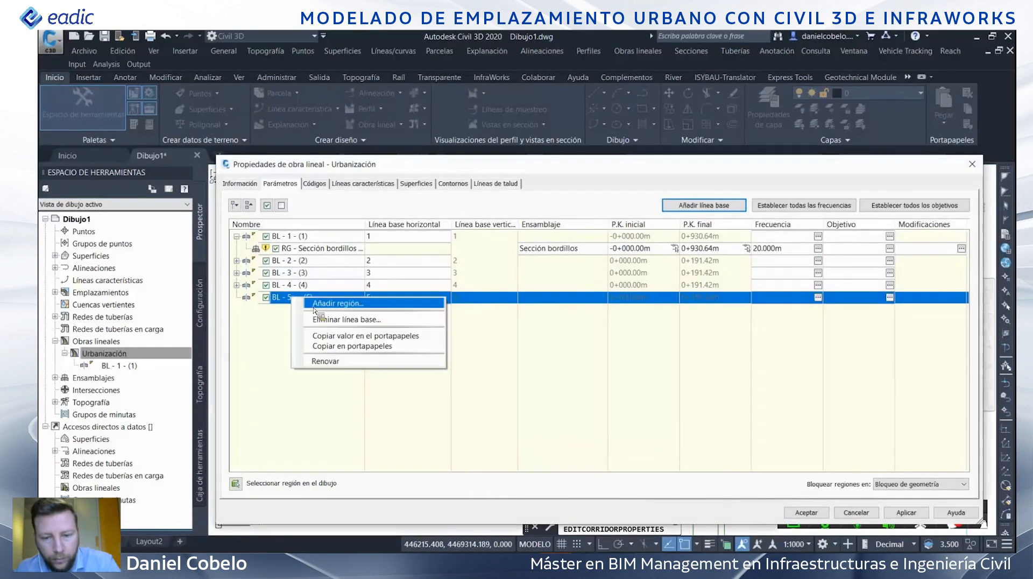
{"action": "left_click", "coordinate": [473, 327]}
- Add the large block below the eastern rectangles, feature line 6, as a baseline with a Sección bordillos region
{"action": "left_click", "coordinate": [713, 209]}
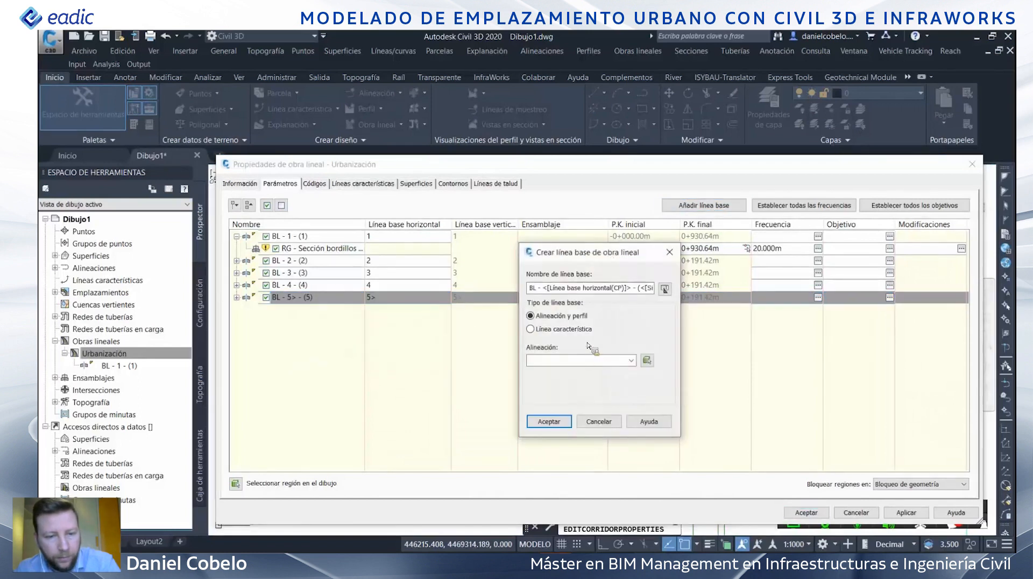
{"action": "left_click", "coordinate": [575, 329]}
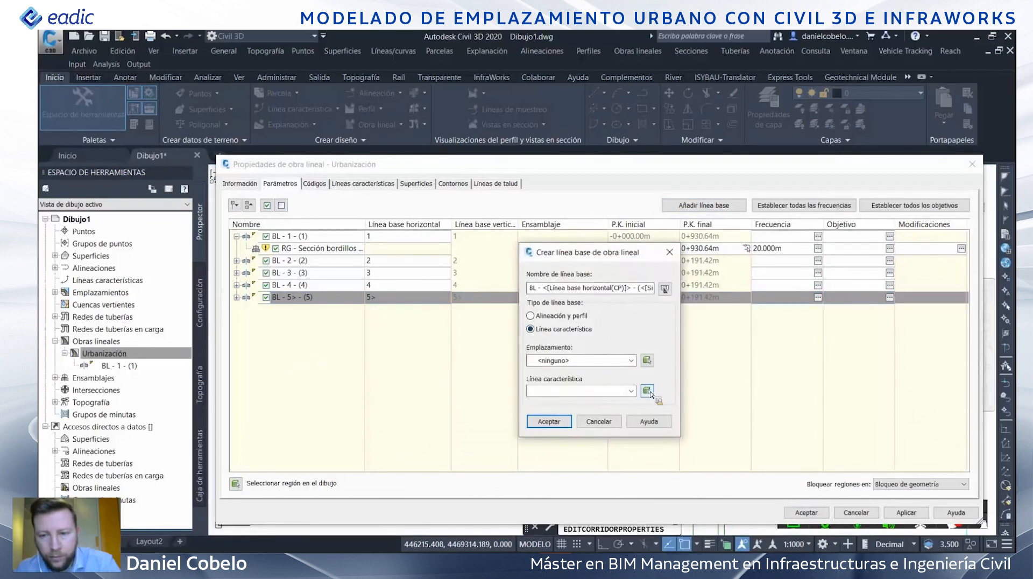
{"action": "left_click", "coordinate": [648, 392]}
{"action": "left_click", "coordinate": [635, 345]}
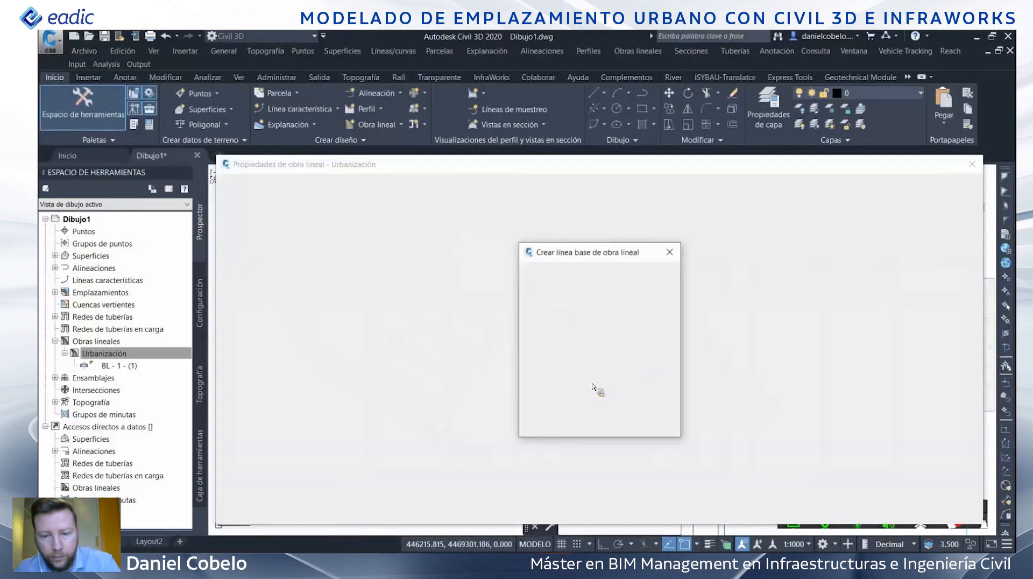
{"action": "left_click", "coordinate": [549, 421]}
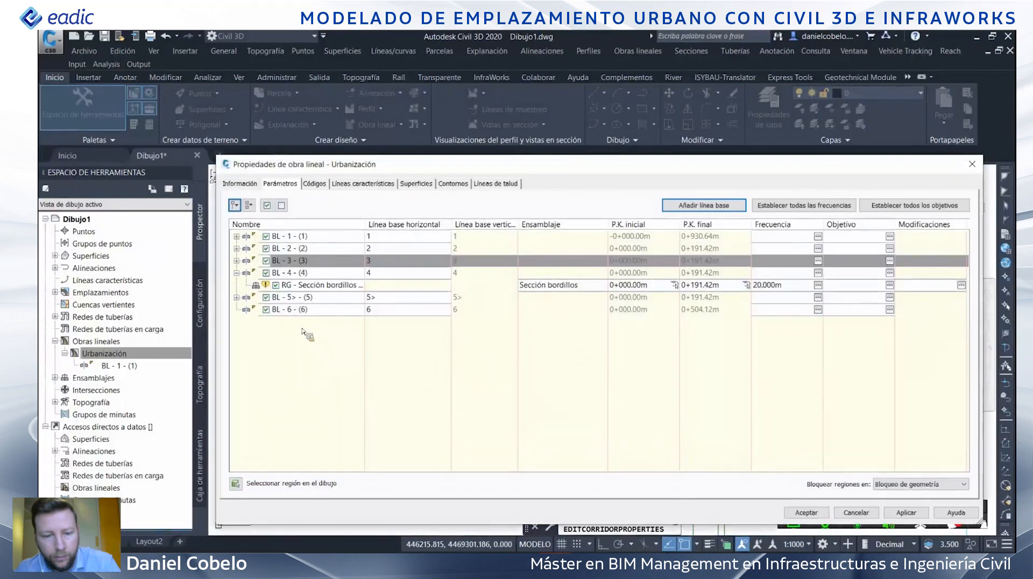
{"action": "right_click", "coordinate": [301, 312]}
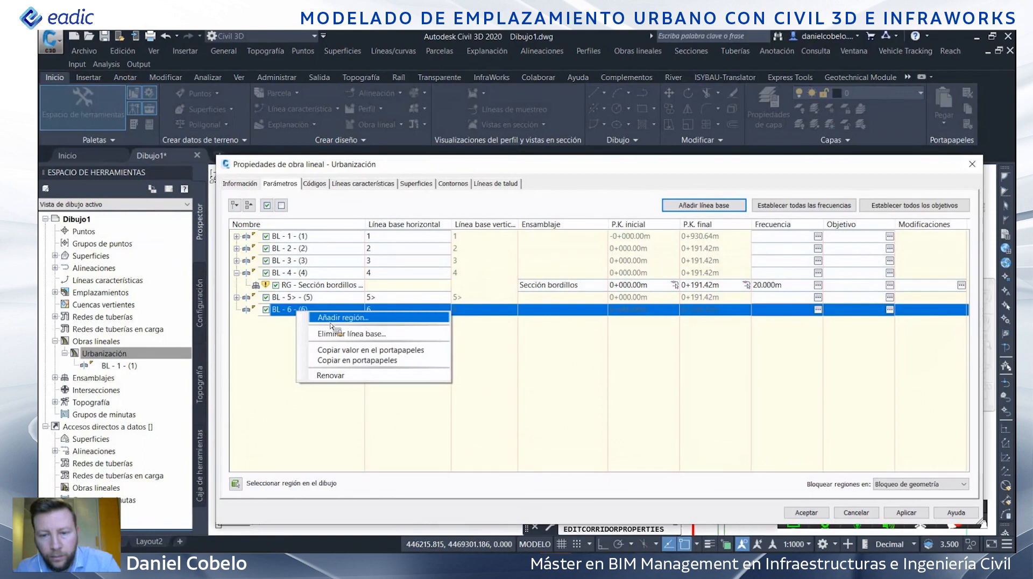
{"action": "left_click", "coordinate": [331, 323]}
{"action": "left_click", "coordinate": [477, 336]}
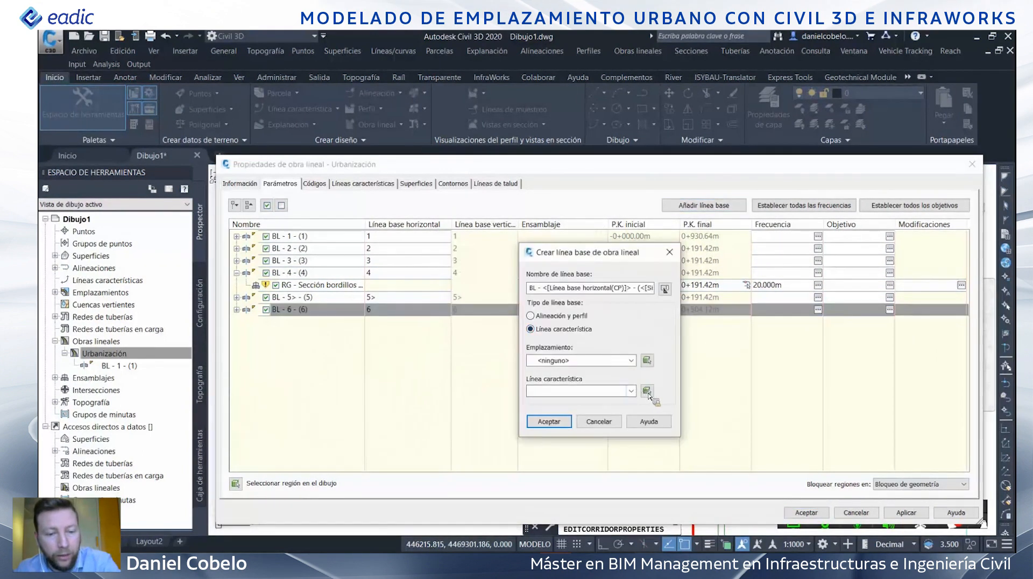
- Try adding the eastern plot's outer outline as a feature line baseline, and delete that baseline from the corridor
{"action": "left_click", "coordinate": [648, 392]}
{"action": "left_click", "coordinate": [710, 264]}
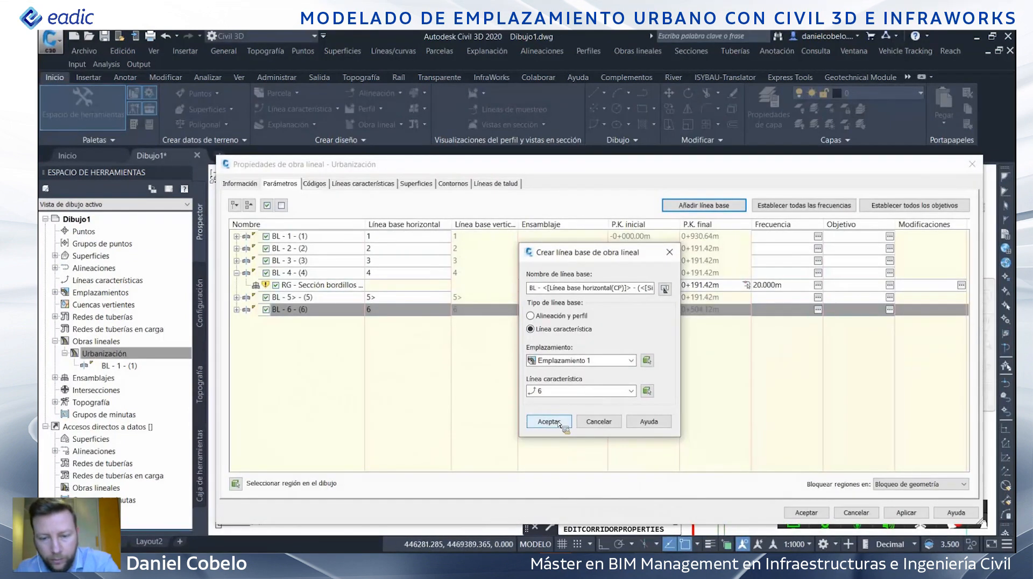
{"action": "left_click", "coordinate": [549, 421]}
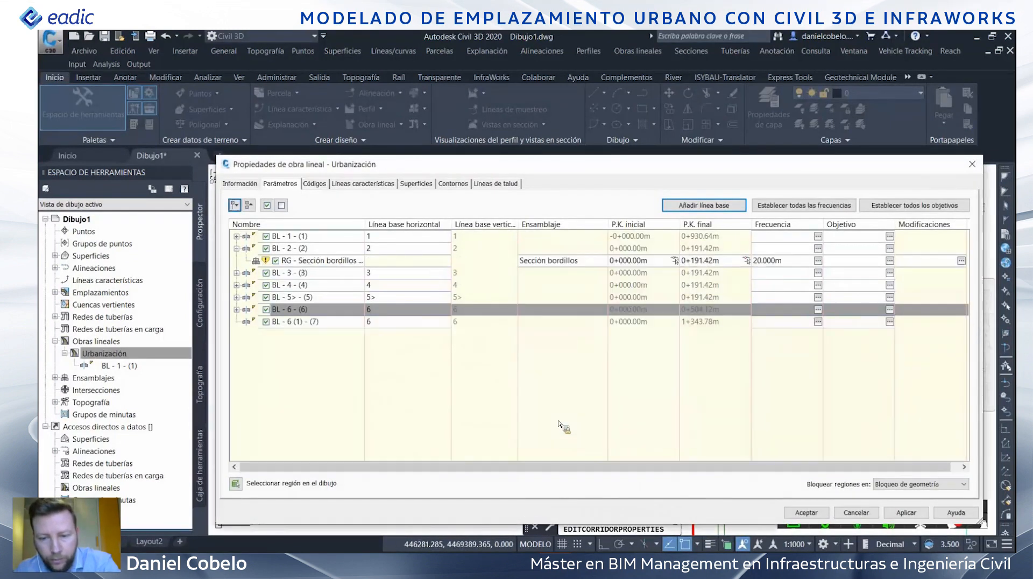
{"action": "left_click", "coordinate": [284, 323]}
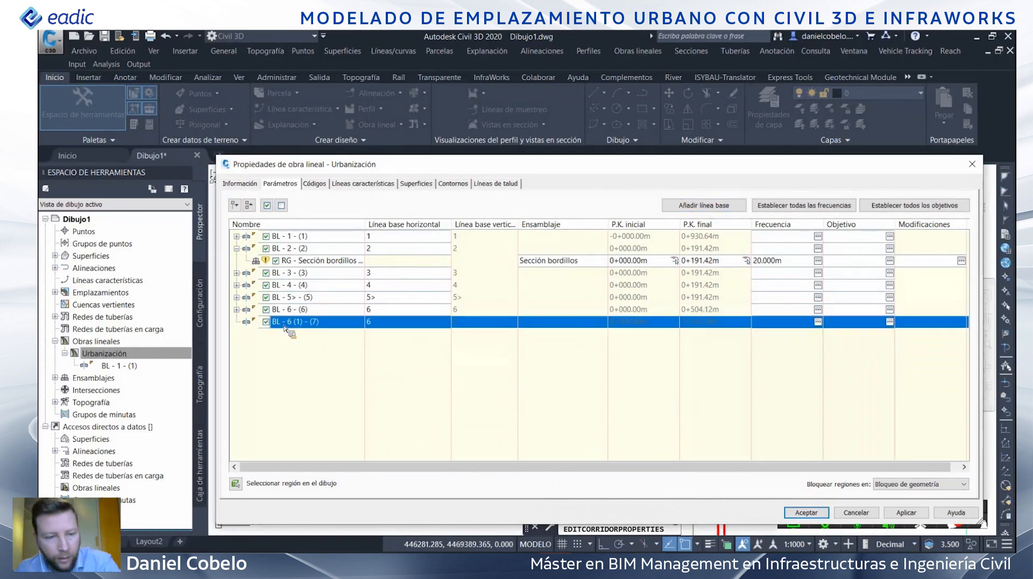
{"action": "right_click", "coordinate": [284, 324]}
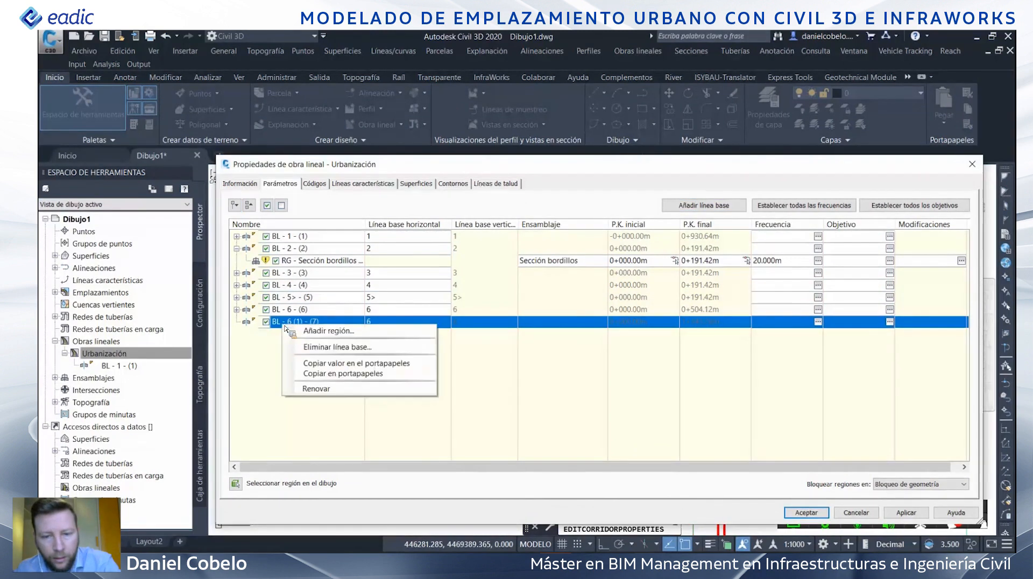
{"action": "left_click", "coordinate": [313, 347]}
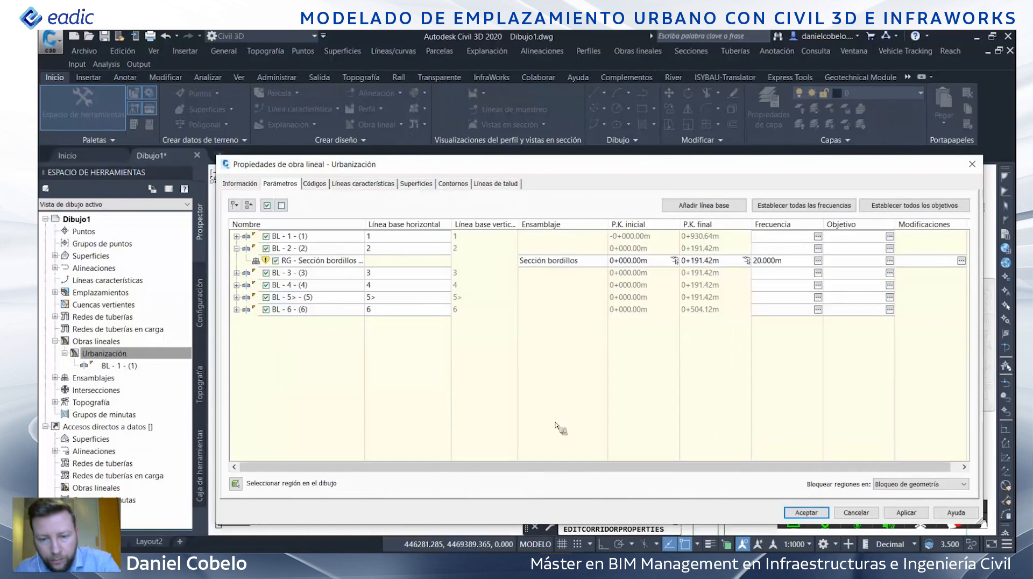
{"action": "left_click", "coordinate": [704, 206]}
{"action": "left_click", "coordinate": [653, 363]}
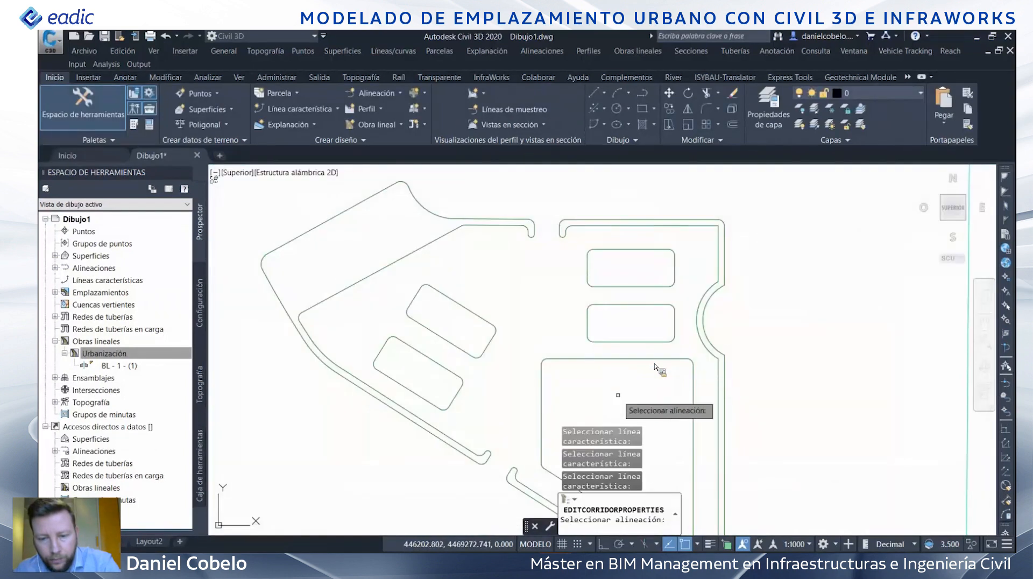
{"action": "left_click", "coordinate": [724, 236]}
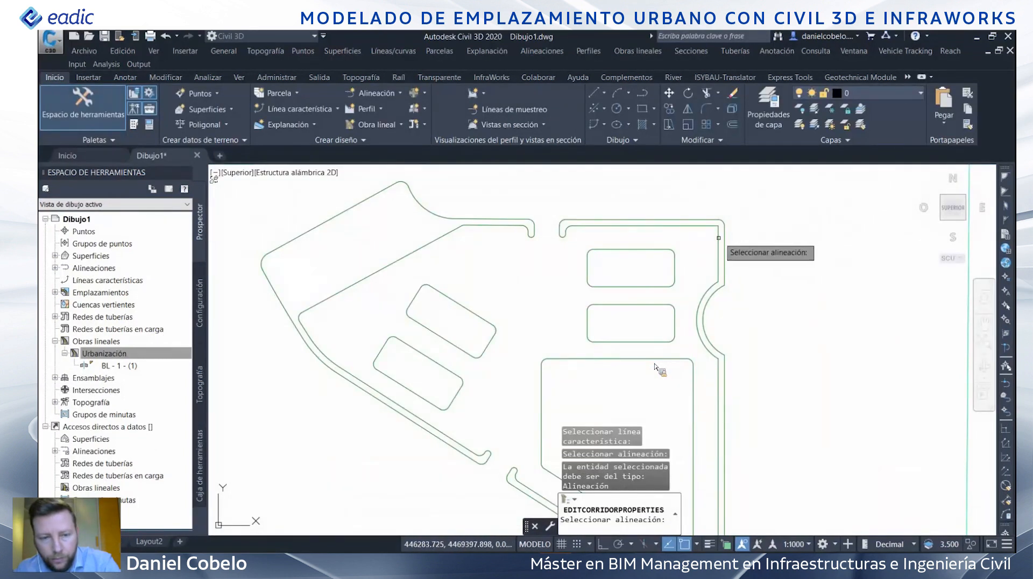
{"action": "left_click", "coordinate": [718, 231]}
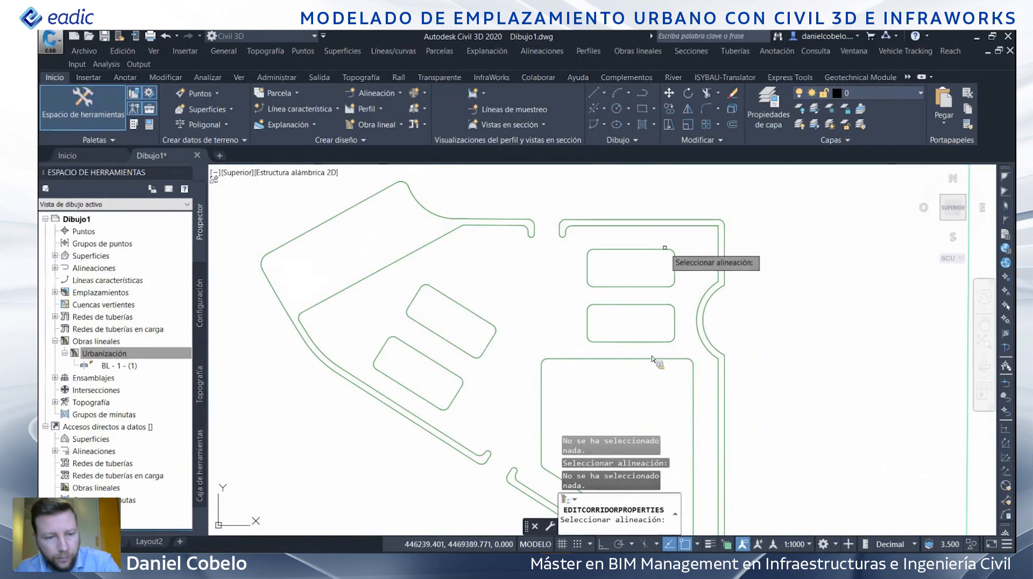
{"action": "key", "text": "Escape"}
- Add the eastern plot's outer outline as a feature line baseline with a Sección bordillos region
{"action": "left_click", "coordinate": [530, 329]}
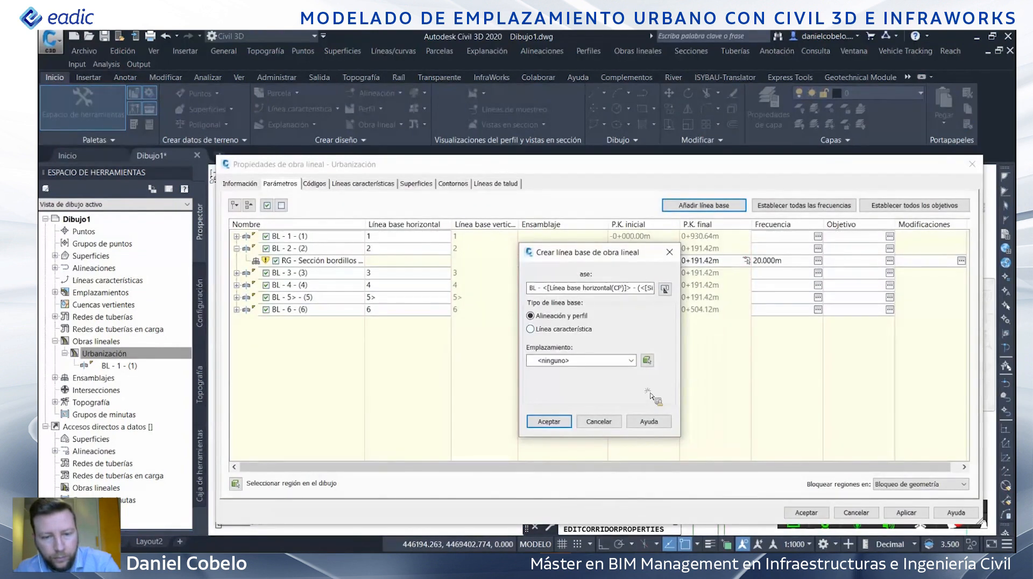
{"action": "left_click", "coordinate": [647, 391]}
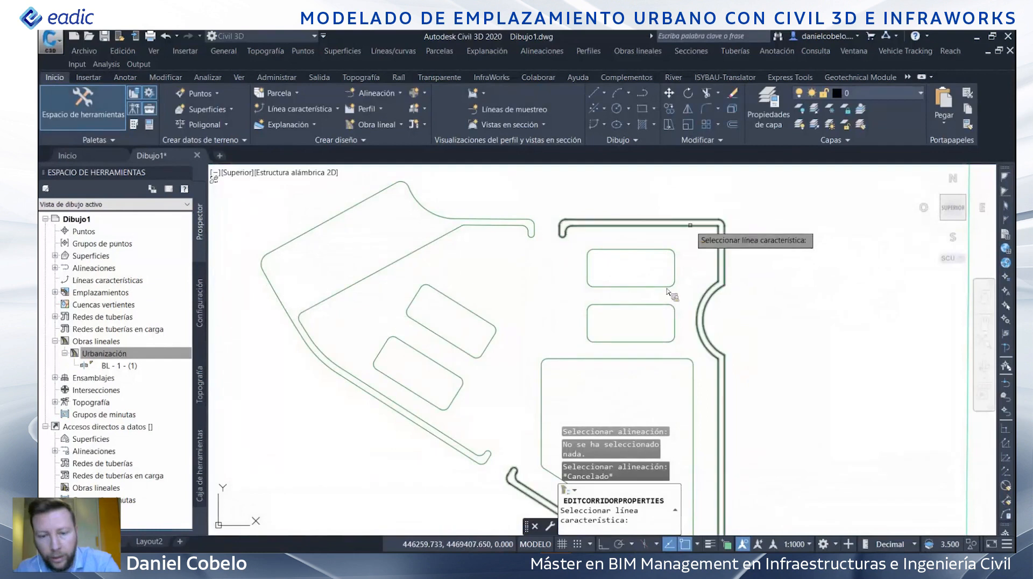
{"action": "left_click", "coordinate": [693, 232]}
{"action": "left_click", "coordinate": [551, 422]}
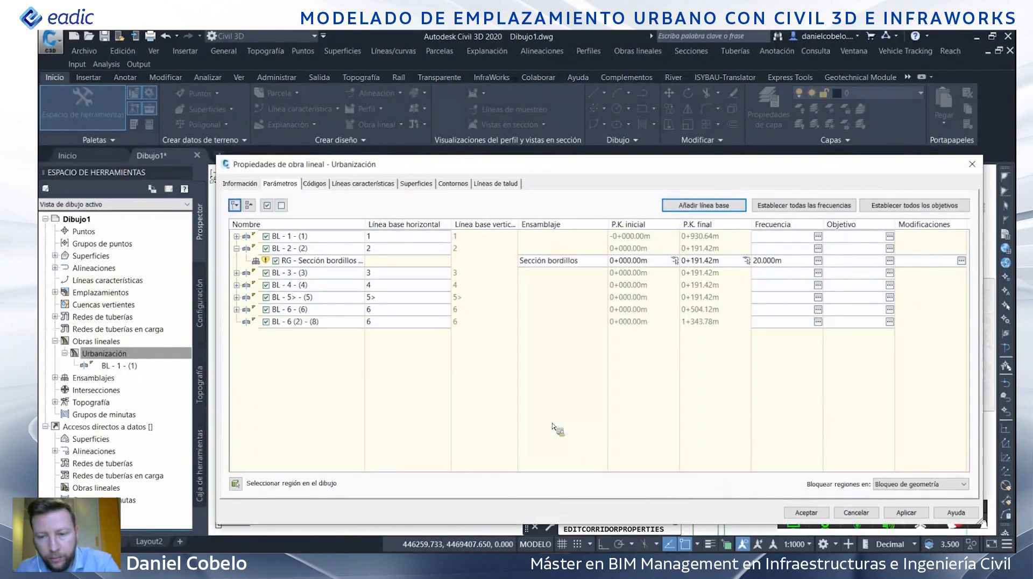
{"action": "right_click", "coordinate": [289, 322]}
{"action": "left_click", "coordinate": [302, 328]}
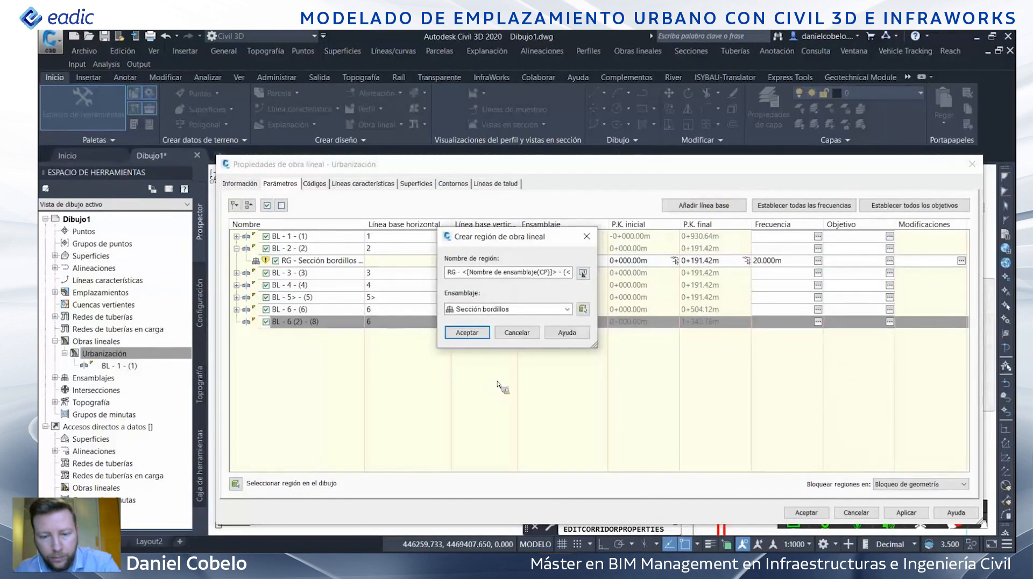
{"action": "left_click", "coordinate": [477, 335]}
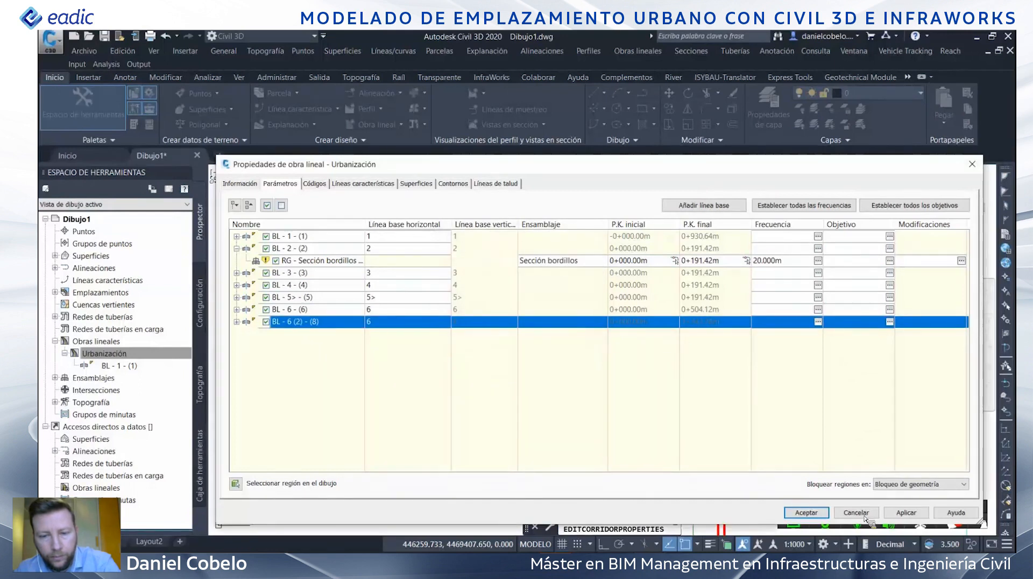
- Accept the Urbanización corridor properties and regenerate the corridor with all its new baselines
{"action": "left_click_drag", "start_coordinate": [714, 122], "coordinate": [700, 100]}
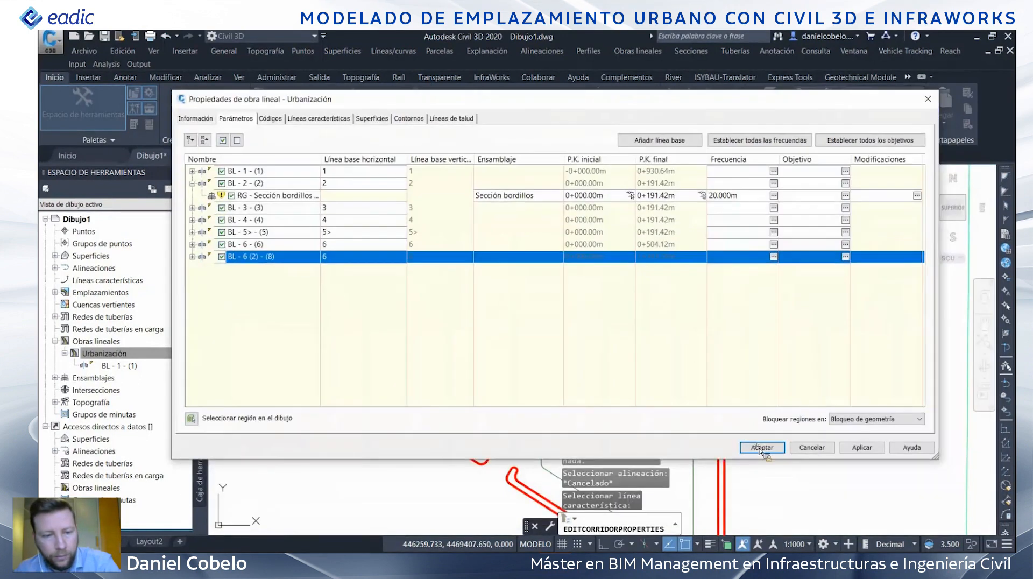
{"action": "left_click", "coordinate": [761, 450]}
{"action": "left_click", "coordinate": [561, 270]}
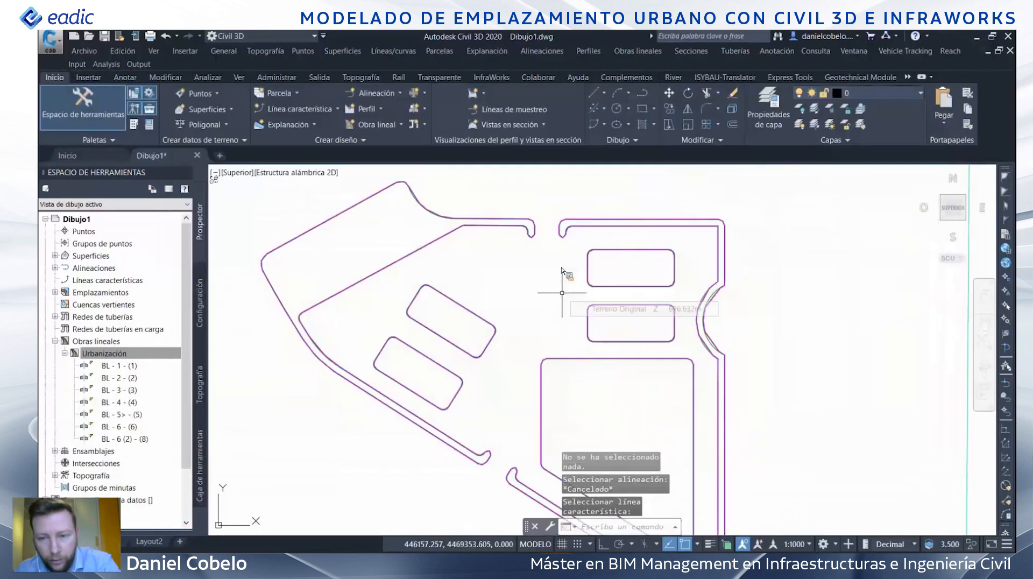
- Examine how closely the corridor follows the feature lines at the rounded curb ends and the eastern curved recess
{"action": "middle_click_drag", "start_coordinate": [527, 302], "coordinate": [537, 346]}
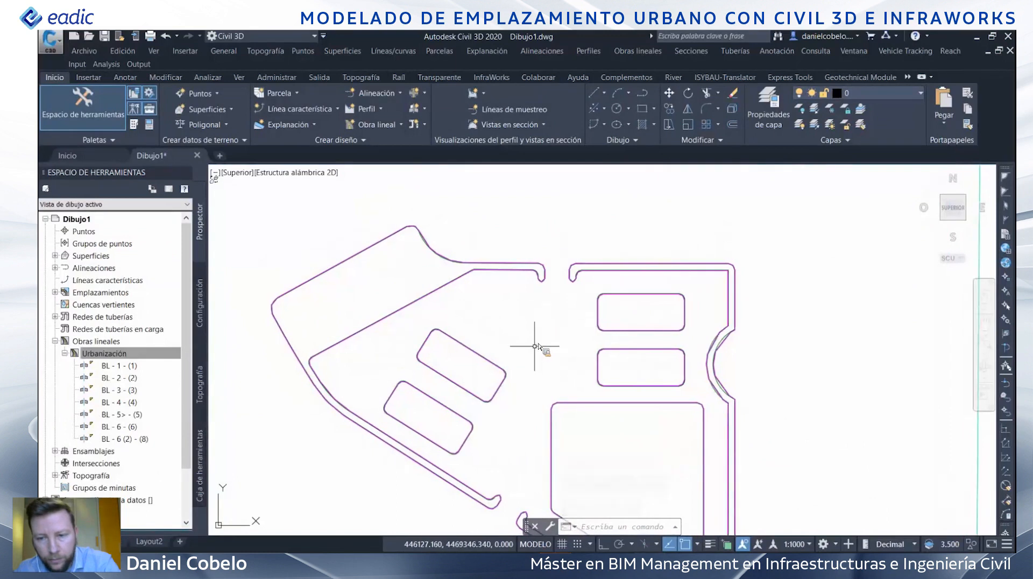
{"action": "scroll", "coordinate": [538, 289], "scroll_direction": "up", "scroll_amount": 5}
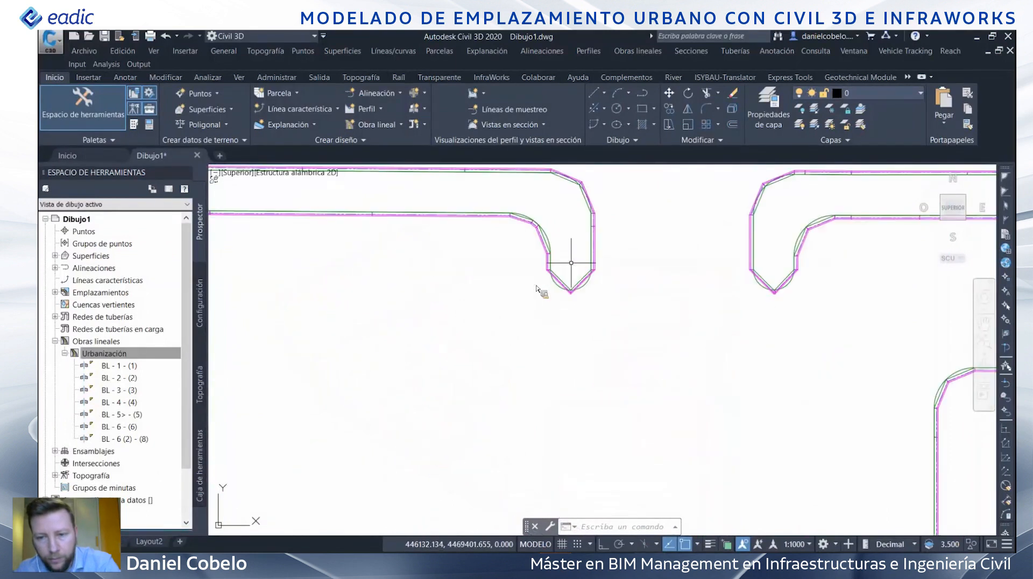
{"action": "scroll", "coordinate": [571, 263], "scroll_direction": "up", "scroll_amount": 4}
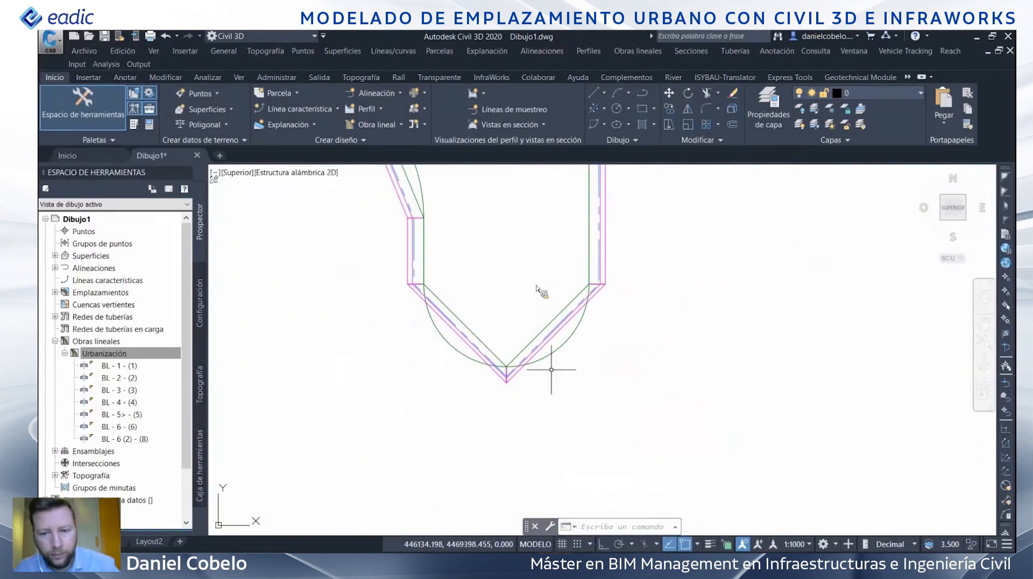
{"action": "scroll", "coordinate": [538, 291], "scroll_direction": "down", "scroll_amount": 4}
{"action": "scroll", "coordinate": [511, 261], "scroll_direction": "down", "scroll_amount": 6}
{"action": "middle_click_drag", "start_coordinate": [650, 413], "coordinate": [440, 297]}
{"action": "scroll", "coordinate": [758, 362], "scroll_direction": "up", "scroll_amount": 2}
{"action": "middle_click_drag", "start_coordinate": [722, 355], "coordinate": [785, 321]}
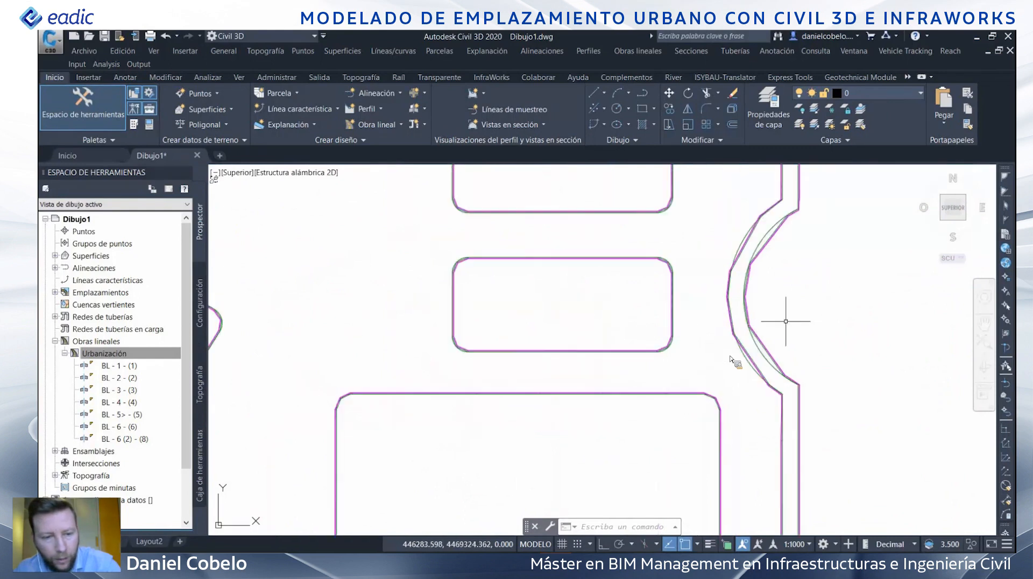
{"action": "scroll", "coordinate": [679, 339], "scroll_direction": "down", "scroll_amount": 3}
{"action": "mouse_move", "coordinate": [563, 339]}
{"action": "middle_mouse_down"}
{"action": "mouse_move", "coordinate": [521, 343]}
{"action": "mouse_move", "coordinate": [550, 357]}
{"action": "middle_mouse_up"}
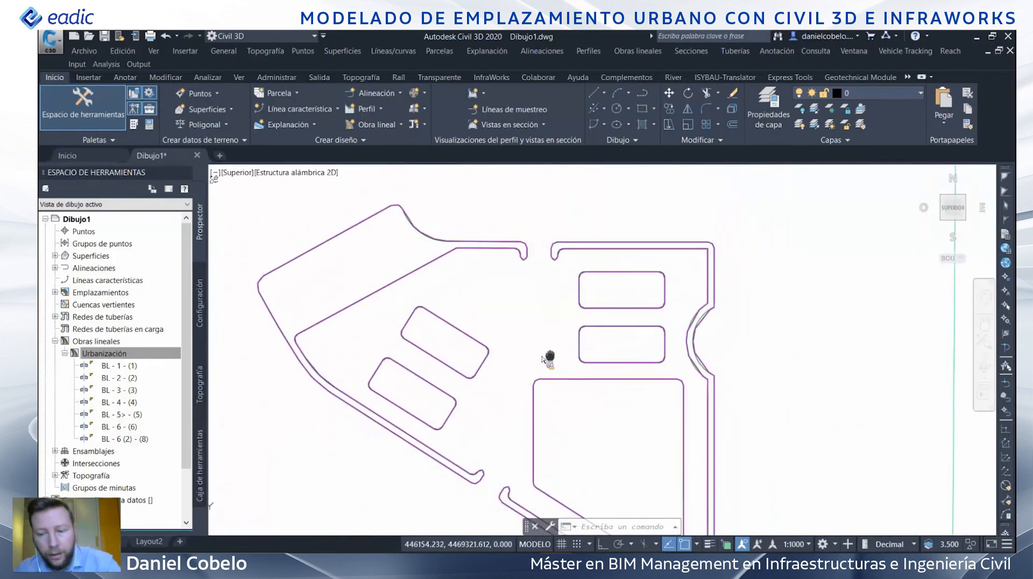
- In the corridor properties, set the assembly frequency along tangents to 10 m for all regions
{"action": "scroll", "coordinate": [476, 336], "scroll_direction": "up", "scroll_amount": 3}
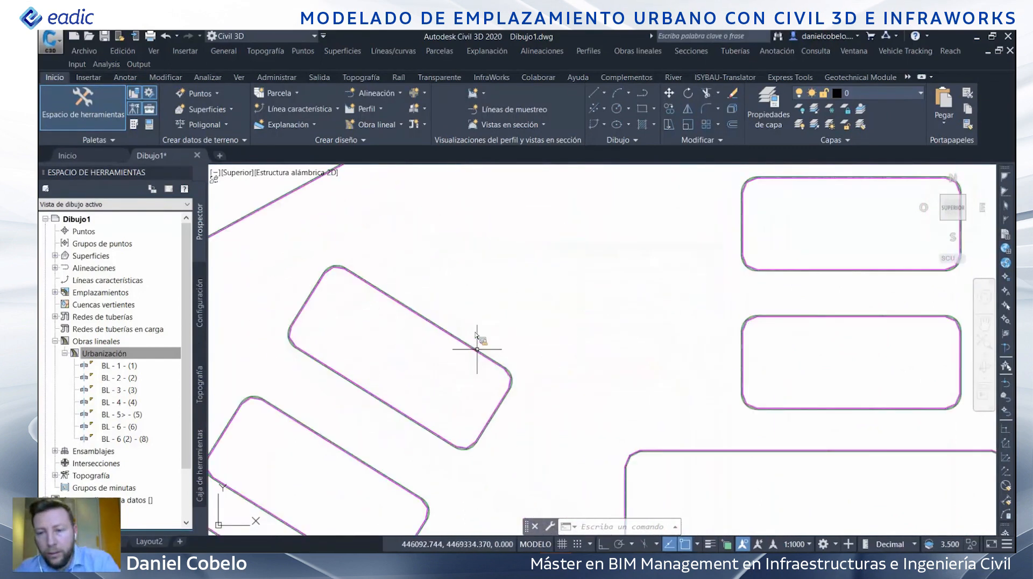
{"action": "scroll", "coordinate": [511, 372], "scroll_direction": "up", "scroll_amount": 5}
{"action": "left_click", "coordinate": [493, 378]}
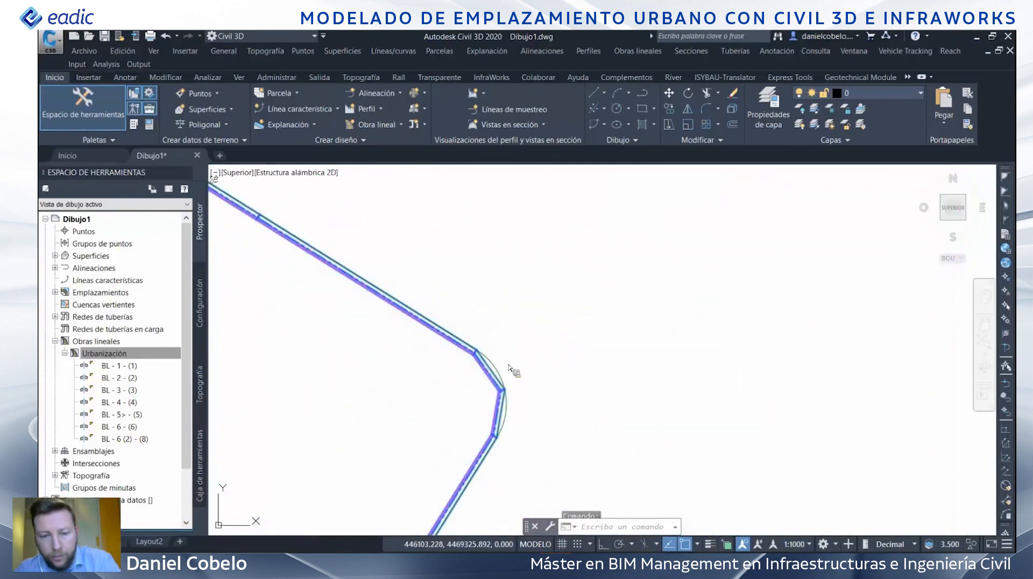
{"action": "right_click", "coordinate": [493, 379]}
{"action": "left_click", "coordinate": [569, 234]}
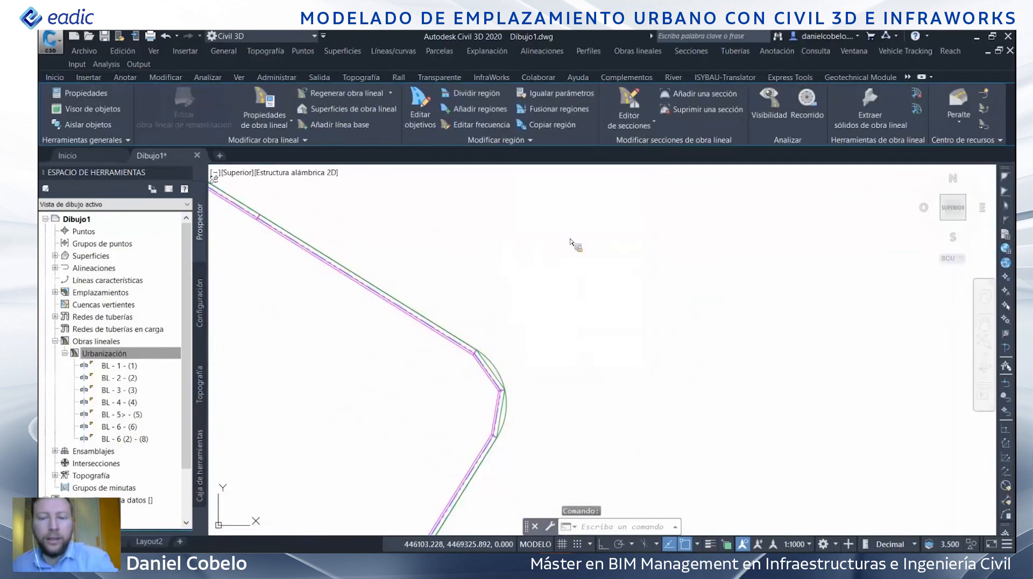
{"action": "left_click", "coordinate": [760, 140]}
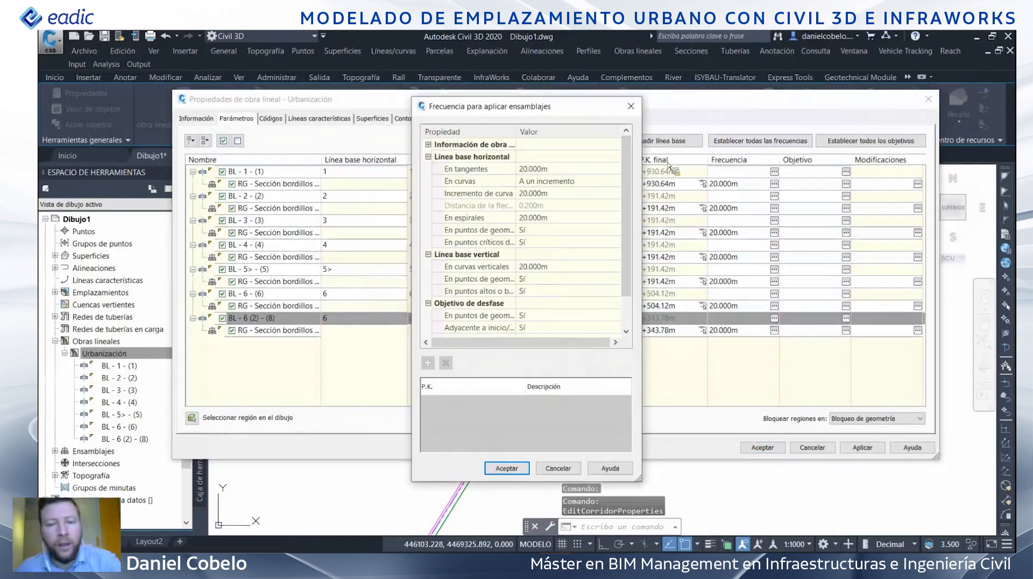
{"action": "left_click", "coordinate": [569, 169]}
{"action": "type", "text": "10"}
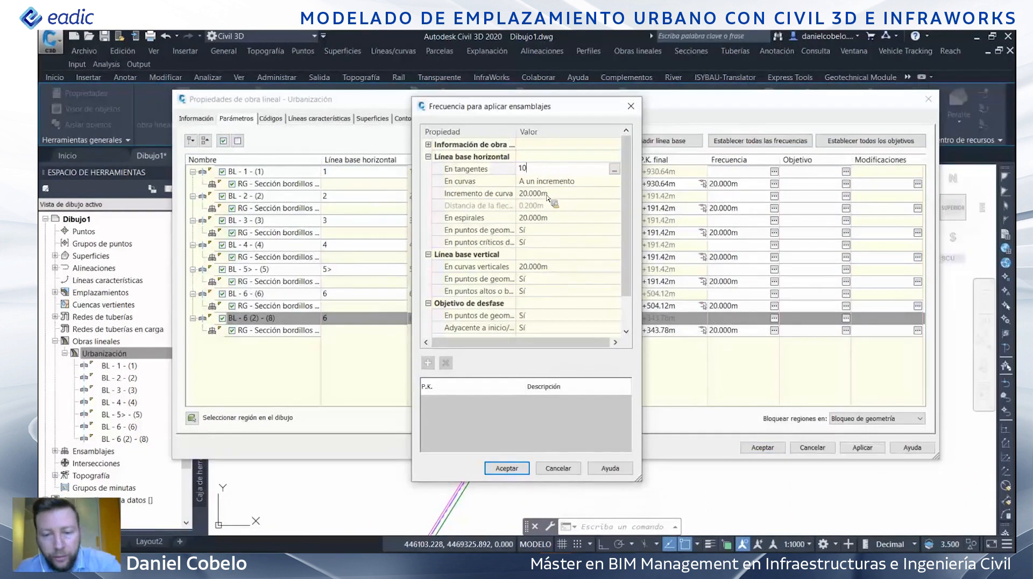
{"action": "key", "text": "Return"}
- Set the assembly frequency along spirals and vertical curves to 0.2 m, and regenerate the corridor
{"action": "left_click", "coordinate": [549, 196]}
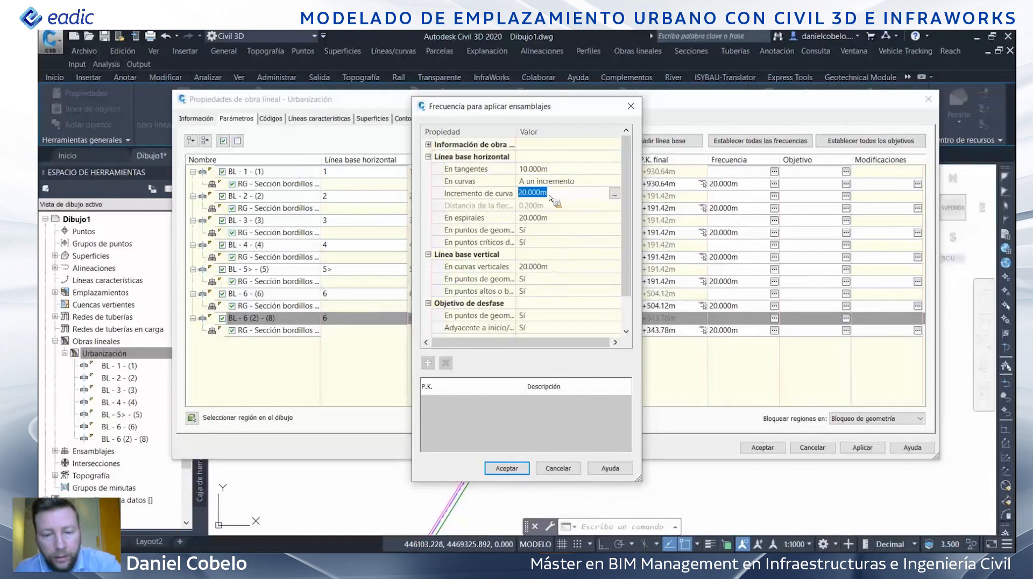
{"action": "key", "text": "Return"}
{"action": "left_click", "coordinate": [552, 221]}
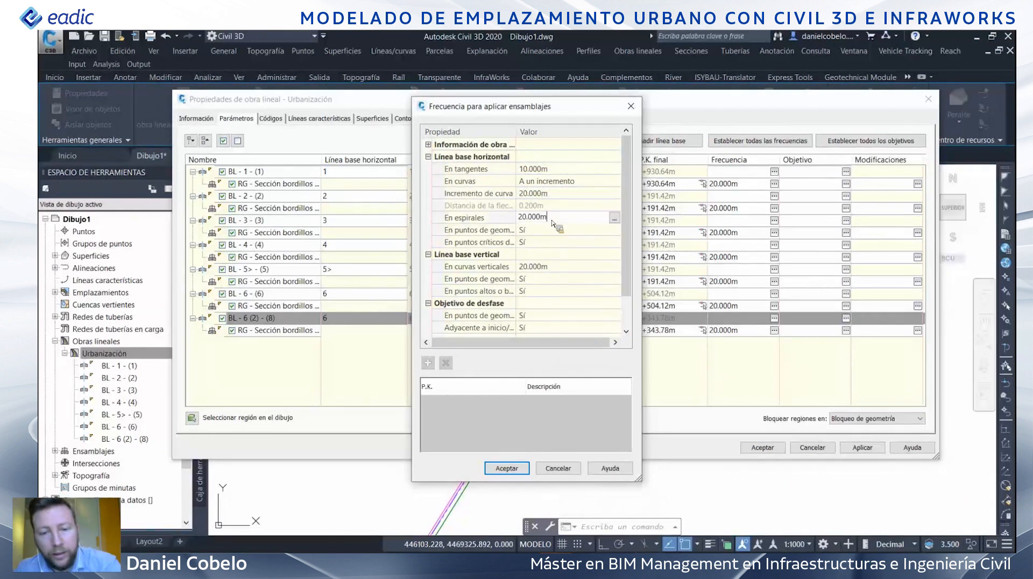
{"action": "type", "text": "0.2"}
{"action": "left_click", "coordinate": [548, 270]}
{"action": "type", "text": "0.2"}
{"action": "left_click", "coordinate": [515, 470]}
{"action": "left_click", "coordinate": [763, 447]}
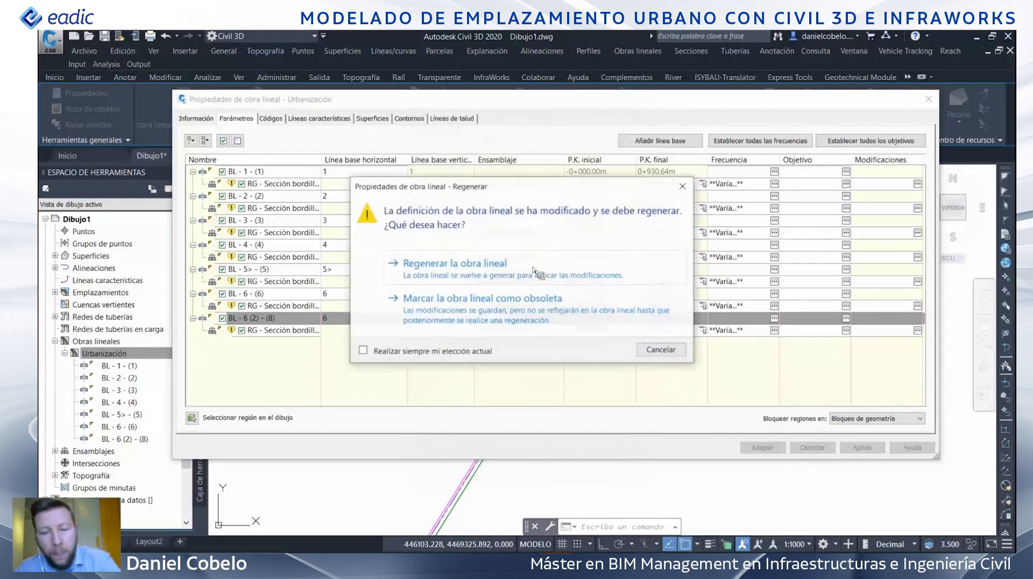
{"action": "left_click", "coordinate": [533, 270]}
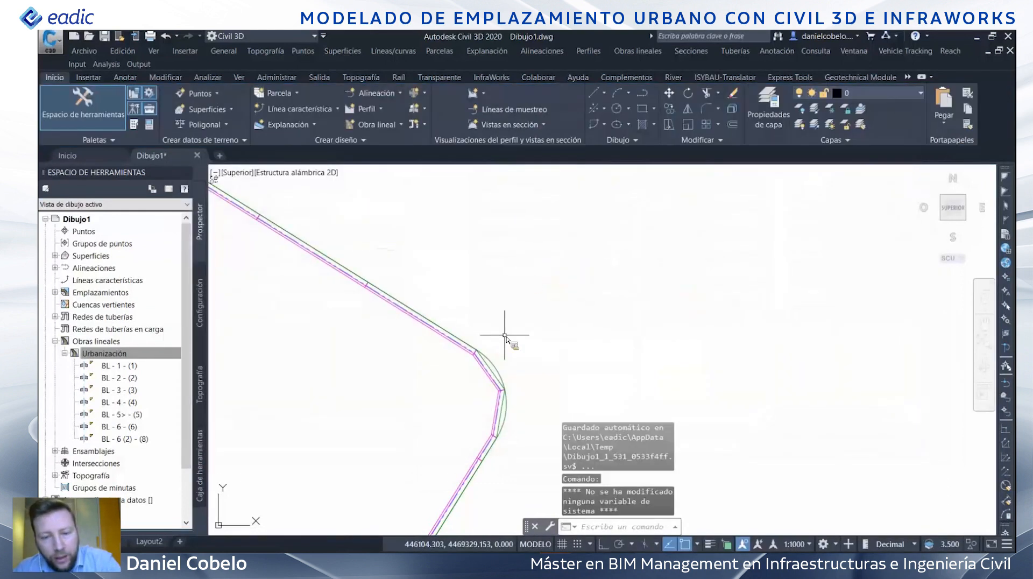
- Set the horizontal curve increment to 0.2 m in the assembly frequency of all the corridor's regions
{"action": "scroll", "coordinate": [505, 335], "scroll_direction": "down", "scroll_amount": 6}
{"action": "middle_click_drag", "start_coordinate": [427, 300], "coordinate": [400, 429]}
{"action": "scroll", "coordinate": [572, 243], "scroll_direction": "up", "scroll_amount": 6}
{"action": "scroll", "coordinate": [572, 243], "scroll_direction": "up", "scroll_amount": 3}
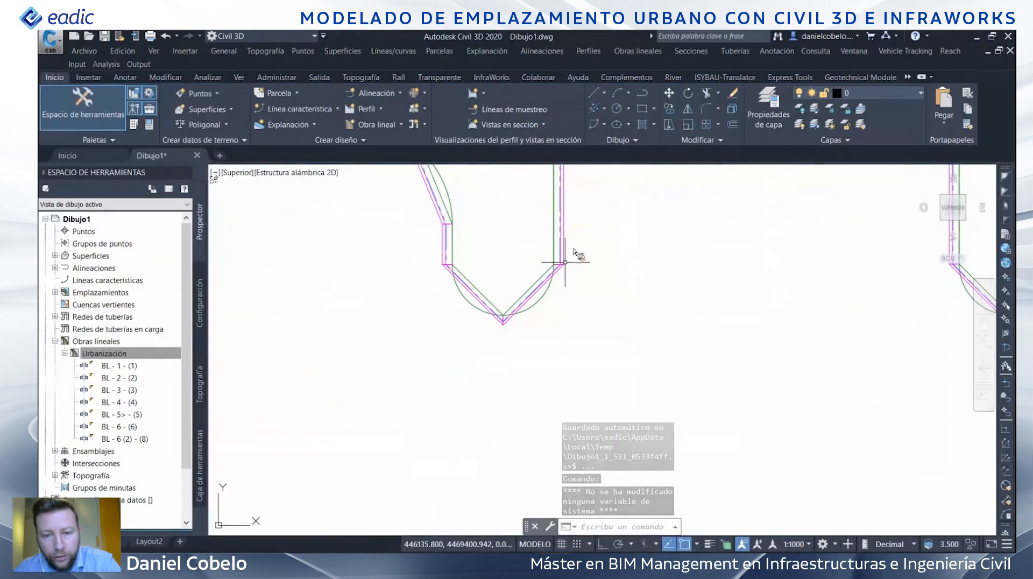
{"action": "left_click", "coordinate": [565, 263]}
{"action": "right_click", "coordinate": [565, 264]}
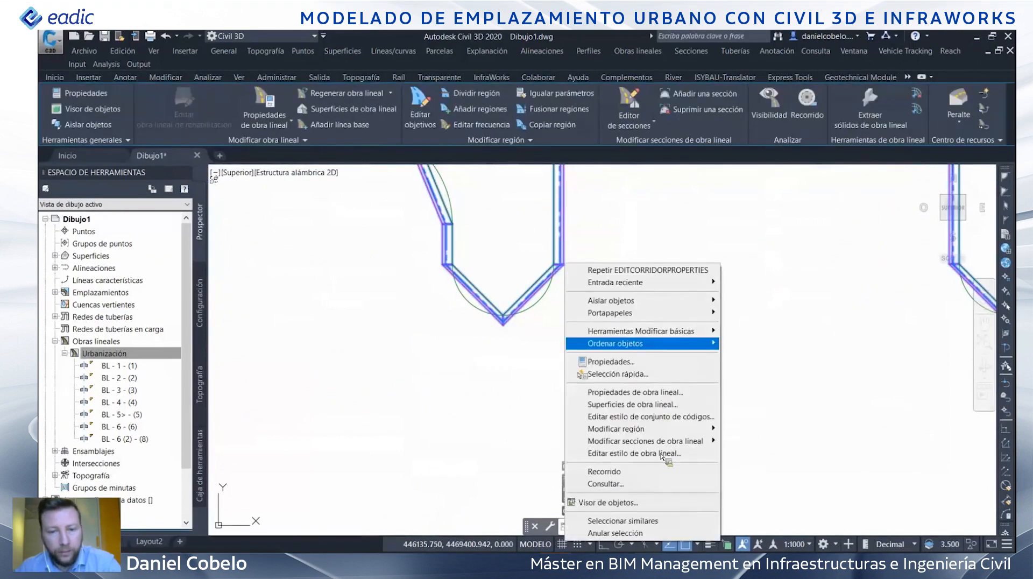
{"action": "left_click", "coordinate": [650, 393]}
{"action": "left_click", "coordinate": [741, 142]}
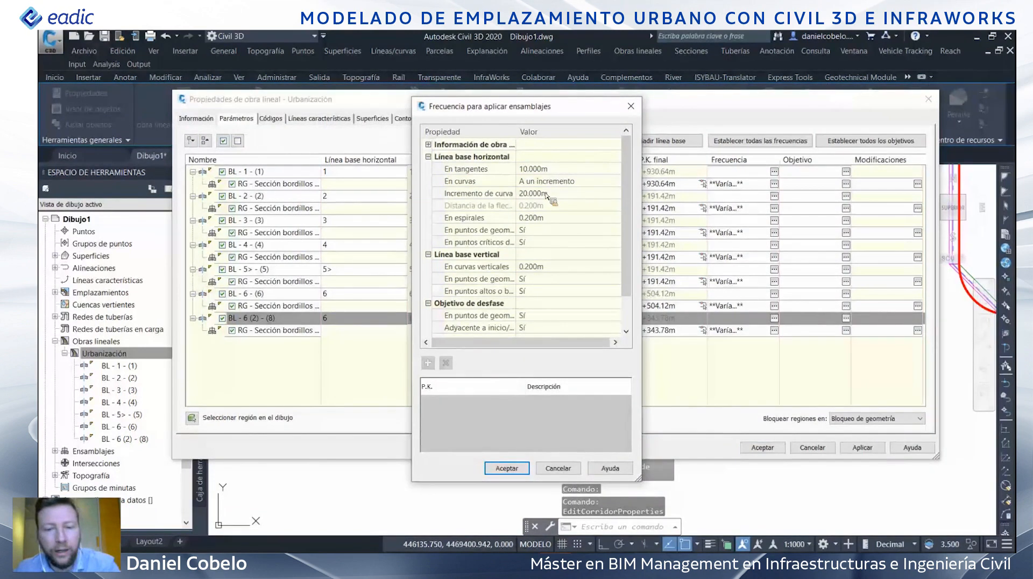
{"action": "left_click", "coordinate": [558, 192]}
{"action": "type", "text": "0.2"}
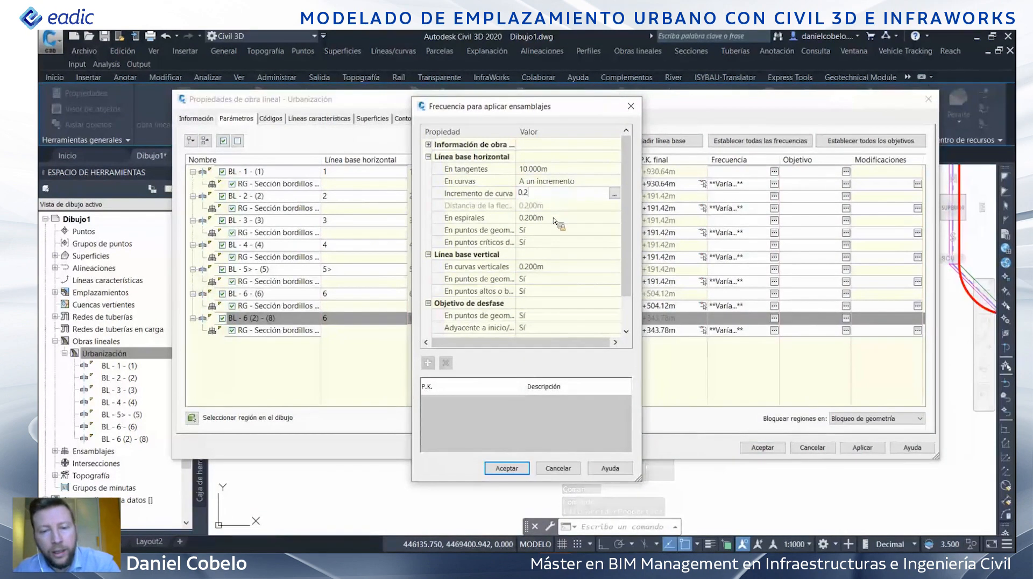
{"action": "key", "text": "Return"}
- Accept the changed curve frequency and regenerate the Urbanización corridor
{"action": "left_click", "coordinate": [507, 468]}
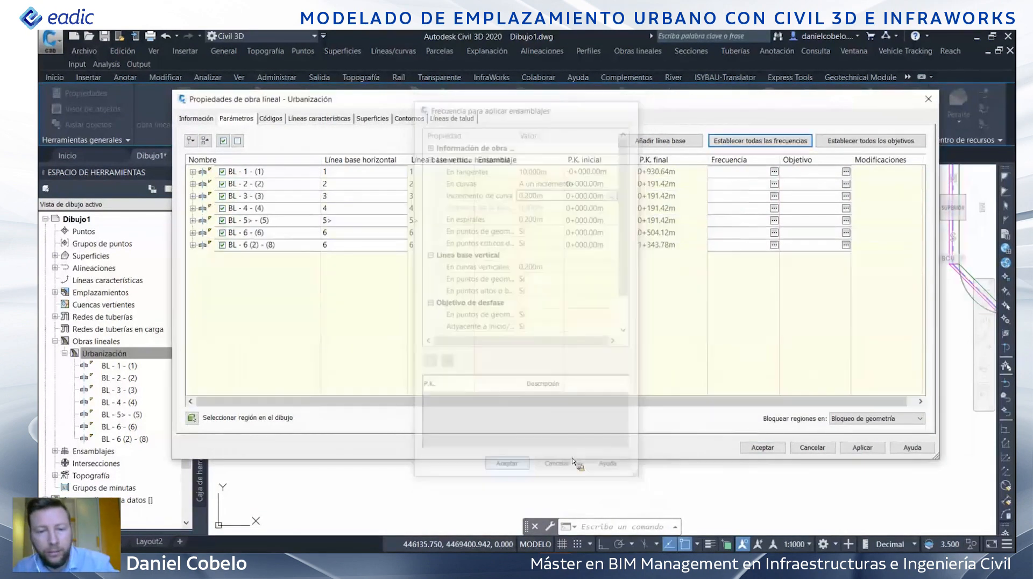
{"action": "left_click", "coordinate": [762, 447]}
{"action": "left_click", "coordinate": [571, 274]}
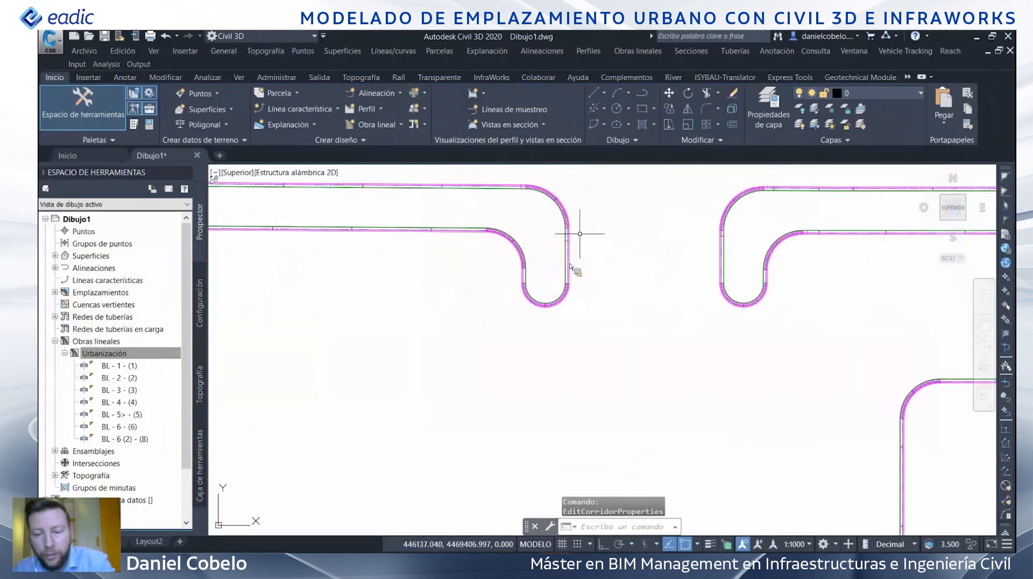
- Check the regenerated curb curves, inspect the corridor from a tilted 3D angle in the Object Viewer, and close the viewer
{"action": "middle_click_drag", "start_coordinate": [573, 269], "coordinate": [551, 321]}
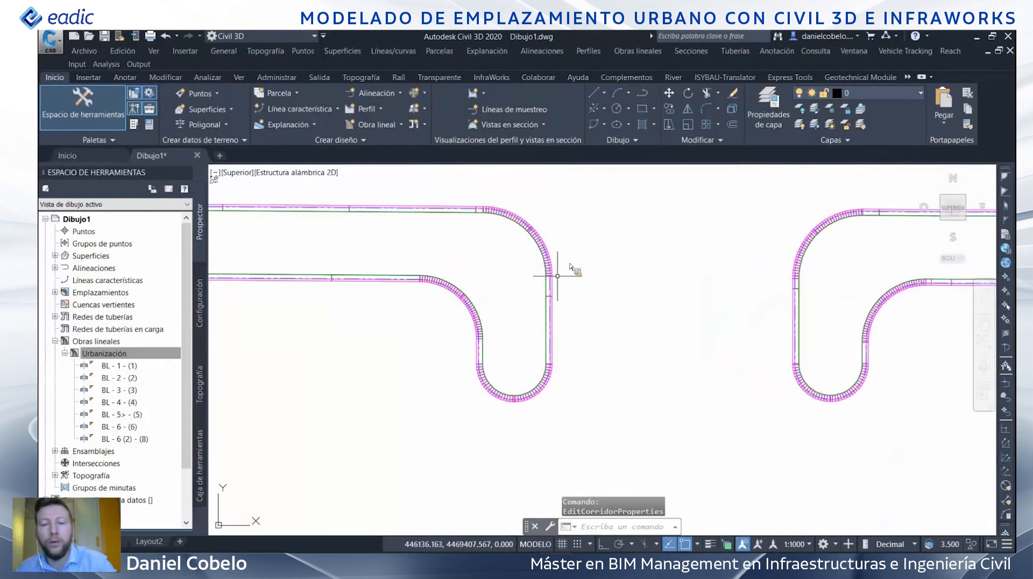
{"action": "scroll", "coordinate": [438, 288], "scroll_direction": "down", "scroll_amount": 6}
{"action": "mouse_move", "coordinate": [488, 321]}
{"action": "middle_mouse_down"}
{"action": "mouse_move", "coordinate": [517, 317]}
{"action": "mouse_move", "coordinate": [473, 301]}
{"action": "middle_mouse_up"}
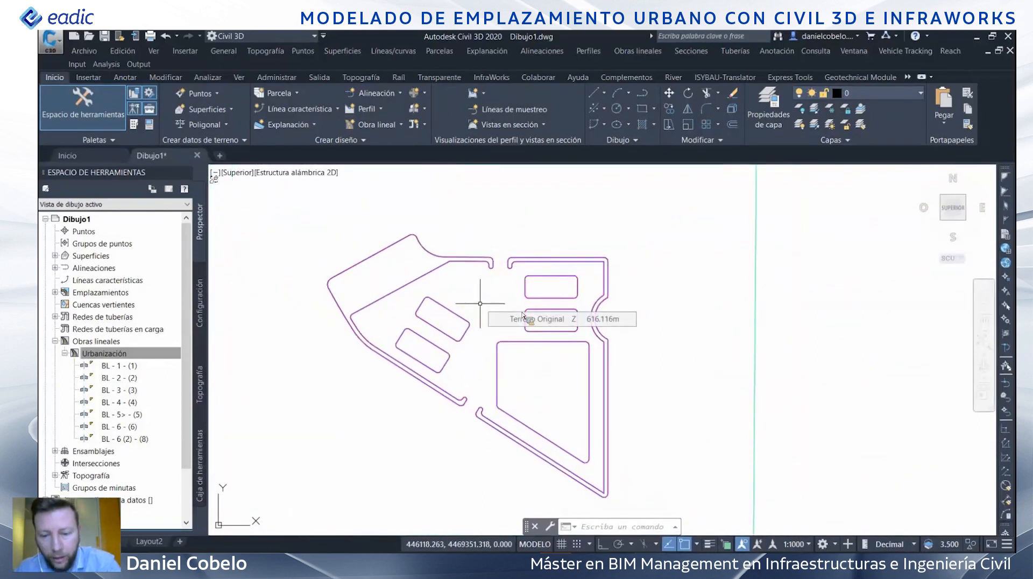
{"action": "mouse_move", "coordinate": [480, 303]}
{"action": "middle_mouse_down"}
{"action": "mouse_move", "coordinate": [504, 325]}
{"action": "mouse_move", "coordinate": [467, 291]}
{"action": "middle_mouse_up"}
{"action": "scroll", "coordinate": [482, 343], "scroll_direction": "up", "scroll_amount": 6}
{"action": "scroll", "coordinate": [485, 346], "scroll_direction": "down", "scroll_amount": 2}
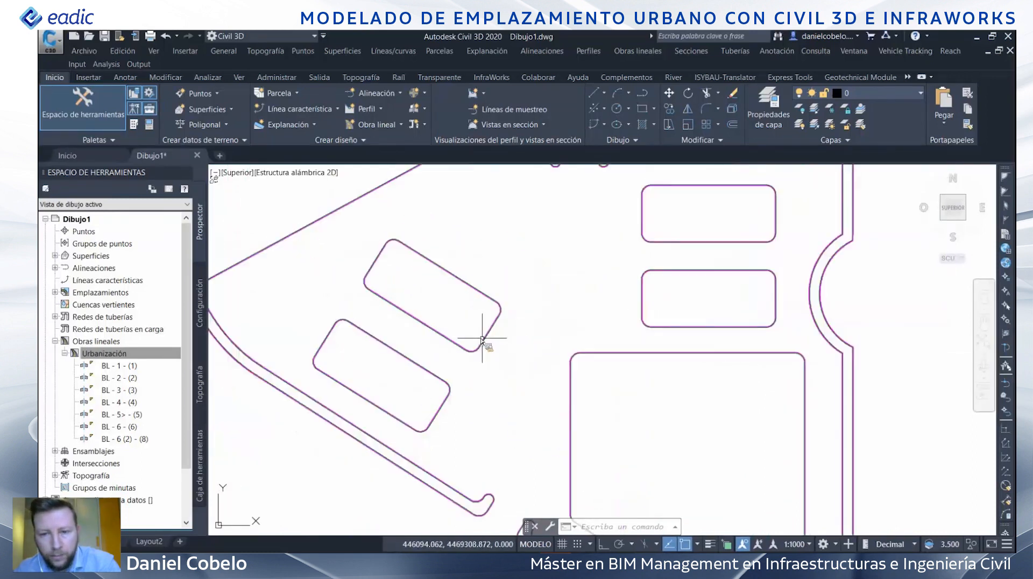
{"action": "left_click", "coordinate": [484, 346]}
{"action": "right_click", "coordinate": [550, 334]}
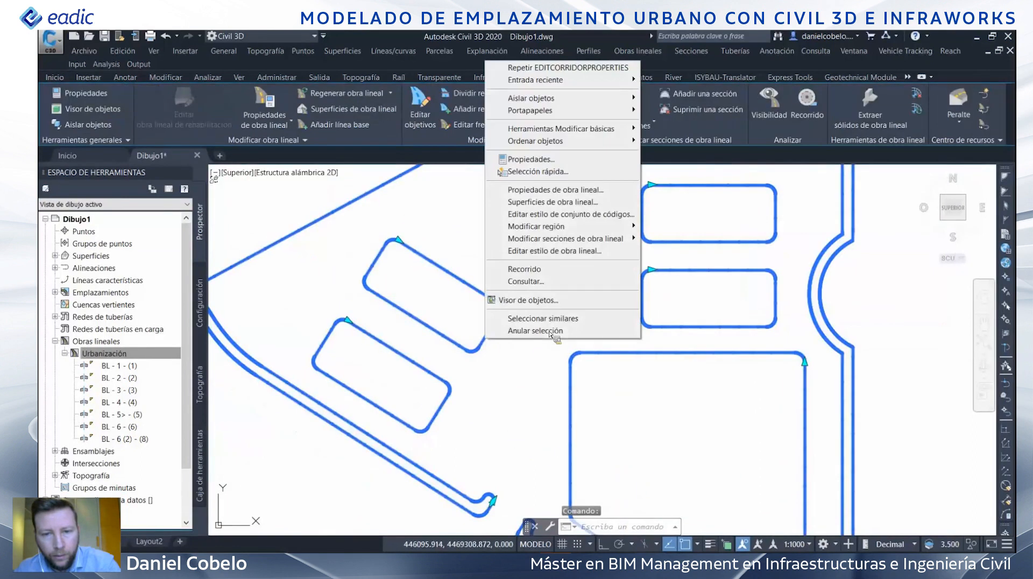
{"action": "left_click", "coordinate": [546, 301]}
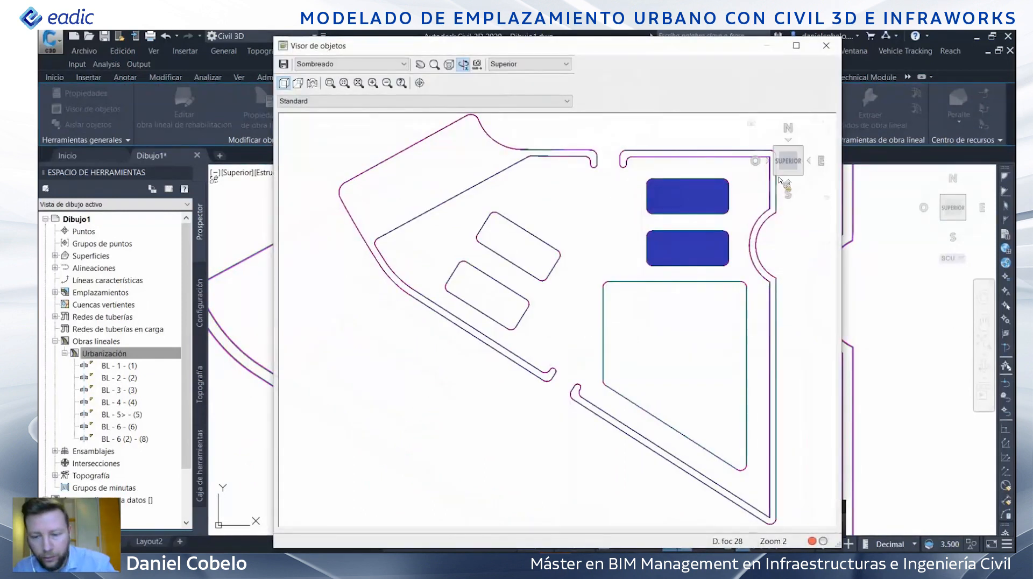
{"action": "left_click", "coordinate": [778, 175]}
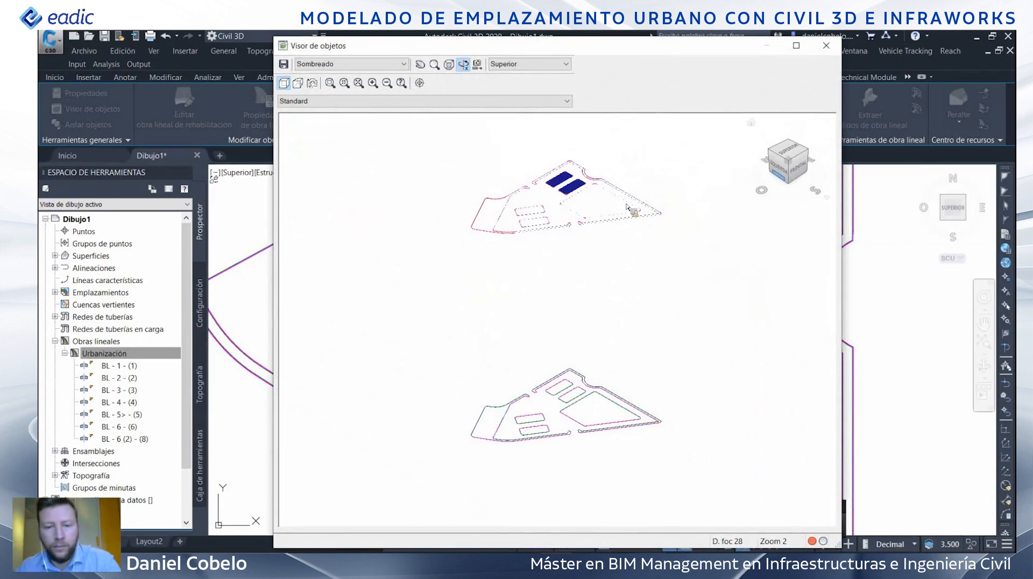
{"action": "middle_click_drag", "start_coordinate": [577, 248], "coordinate": [575, 352]}
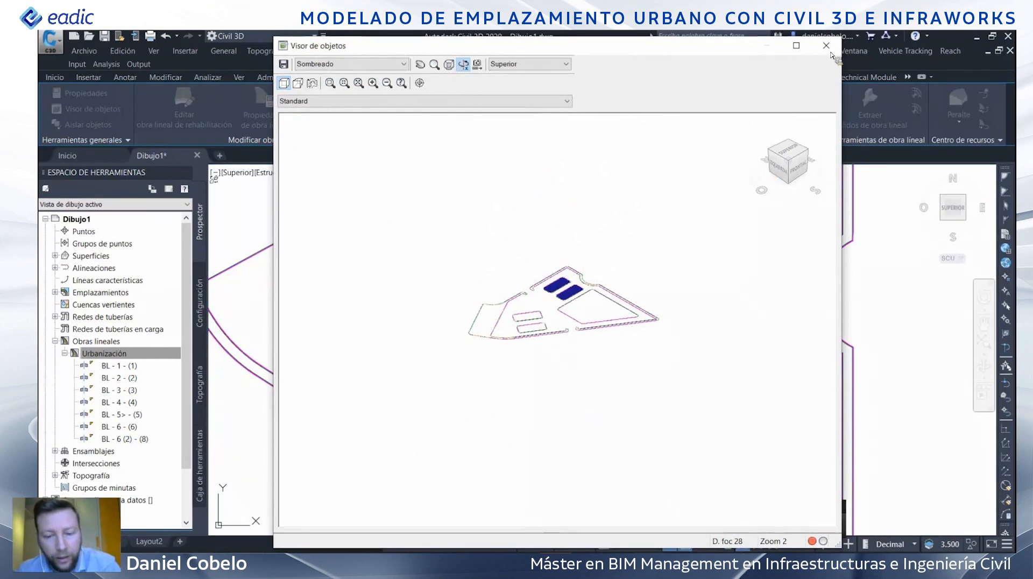
{"action": "left_click", "coordinate": [827, 46]}
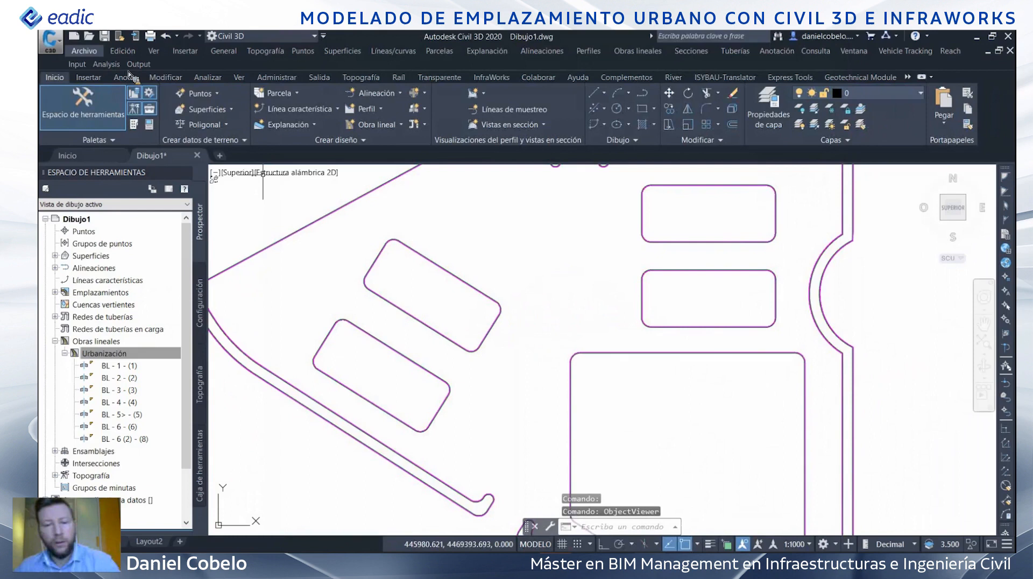
- Save the drawing as Obra lineal in the Solución Webinar folder inside the desktop folder Emplazamiento Urbano
{"action": "left_click", "coordinate": [130, 139]}
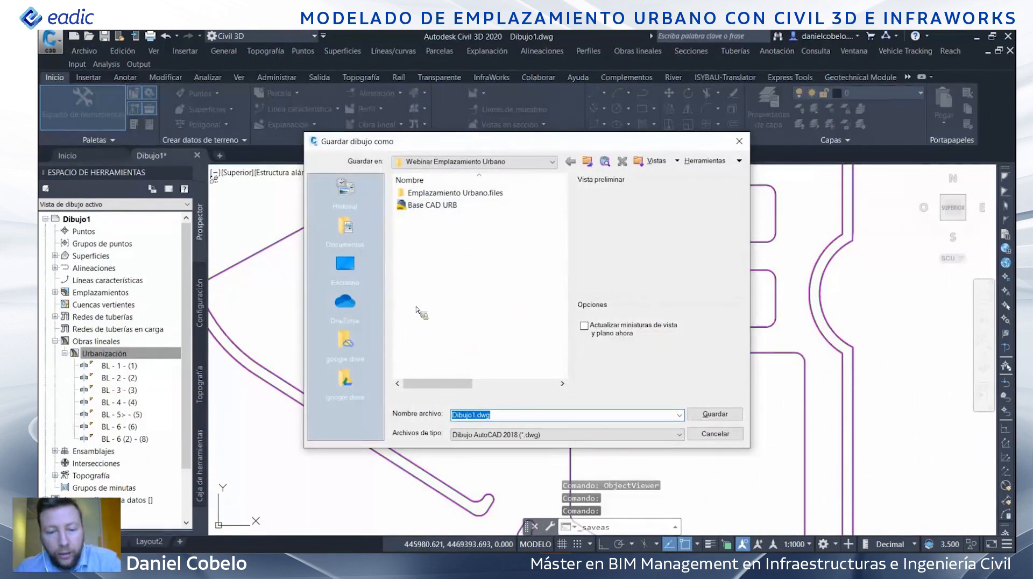
{"action": "left_click", "coordinate": [353, 277]}
{"action": "scroll", "coordinate": [456, 332], "scroll_direction": "down", "scroll_amount": 4}
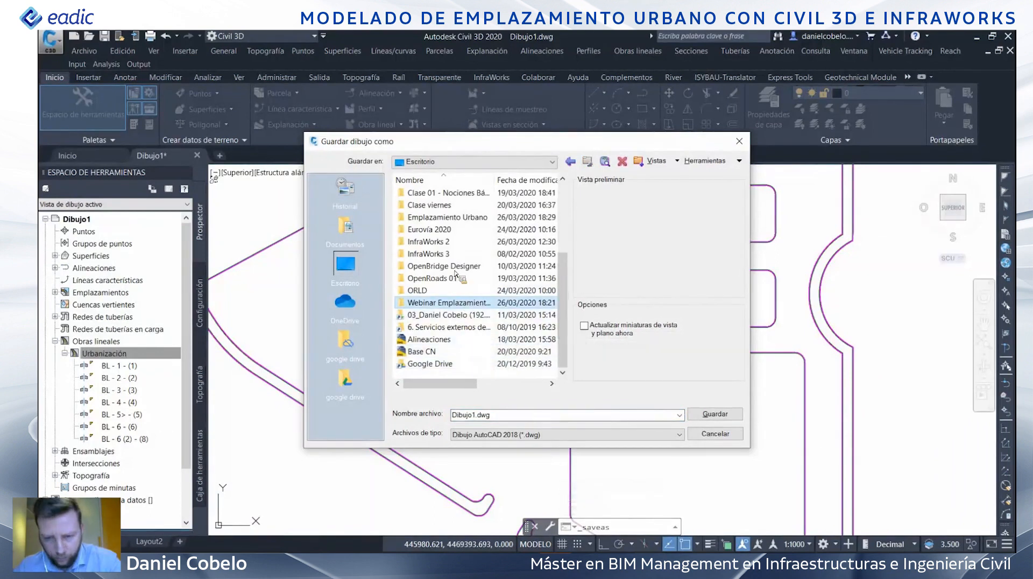
{"action": "double_click", "coordinate": [455, 302]}
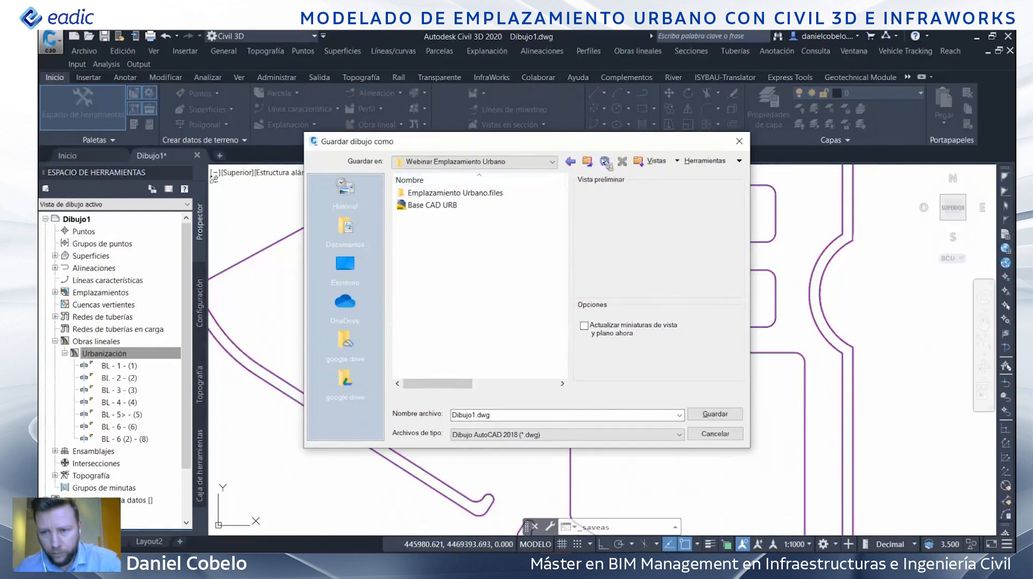
{"action": "scroll", "coordinate": [462, 309], "scroll_direction": "down", "scroll_amount": 4}
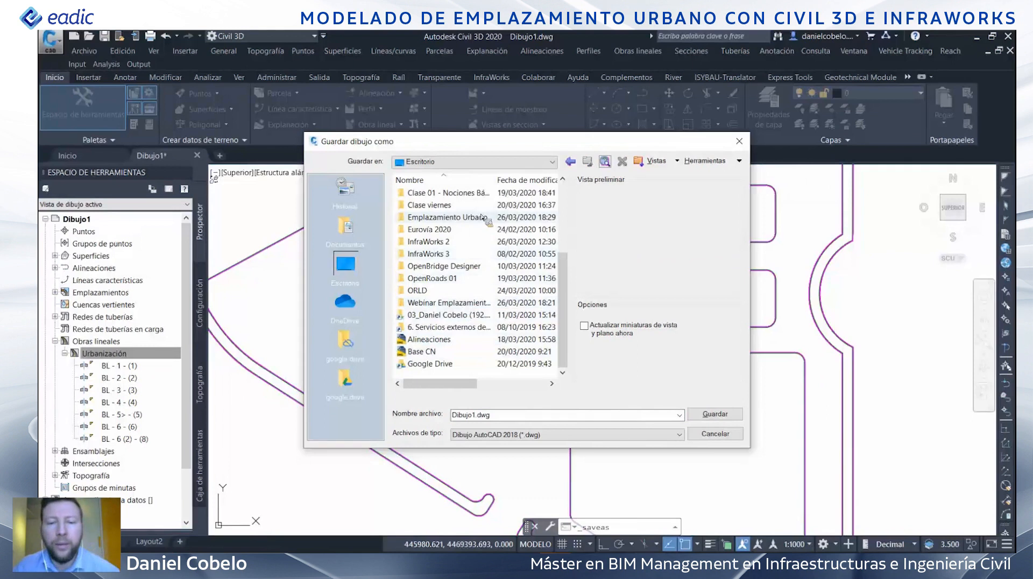
{"action": "double_click", "coordinate": [459, 217]}
{"action": "double_click", "coordinate": [458, 205]}
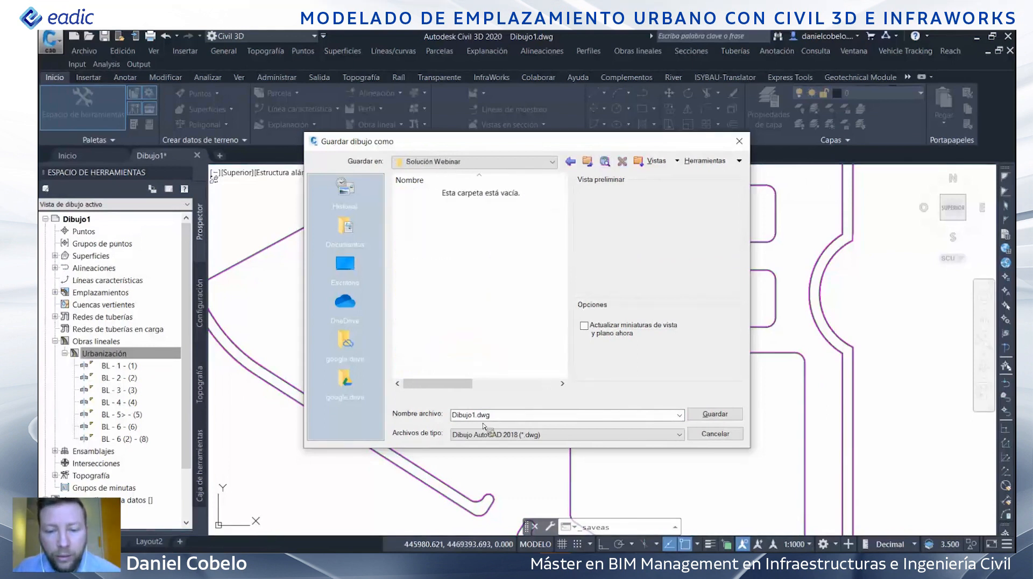
{"action": "double_click", "coordinate": [515, 416]}
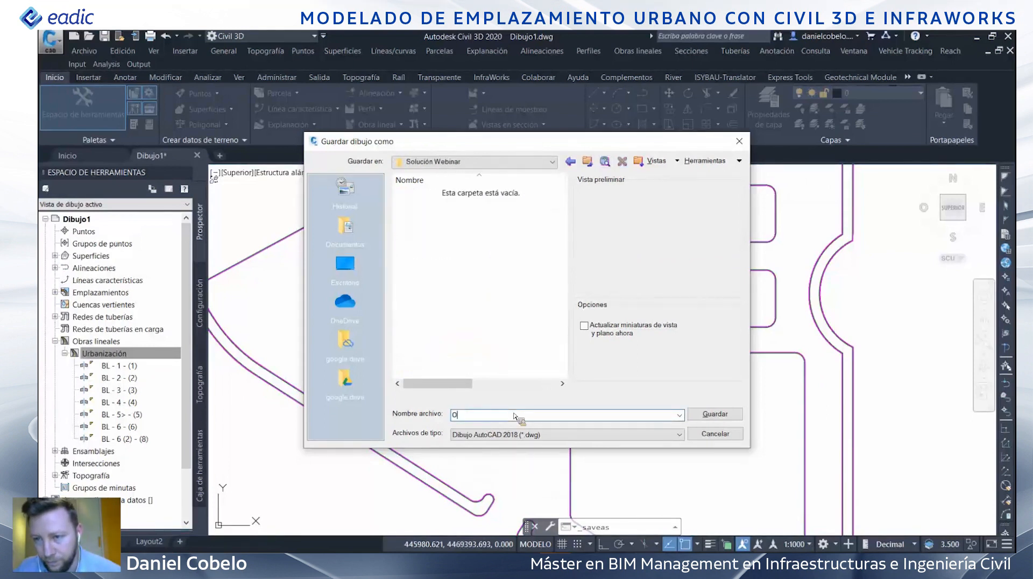
{"action": "left_click", "coordinate": [715, 413]}
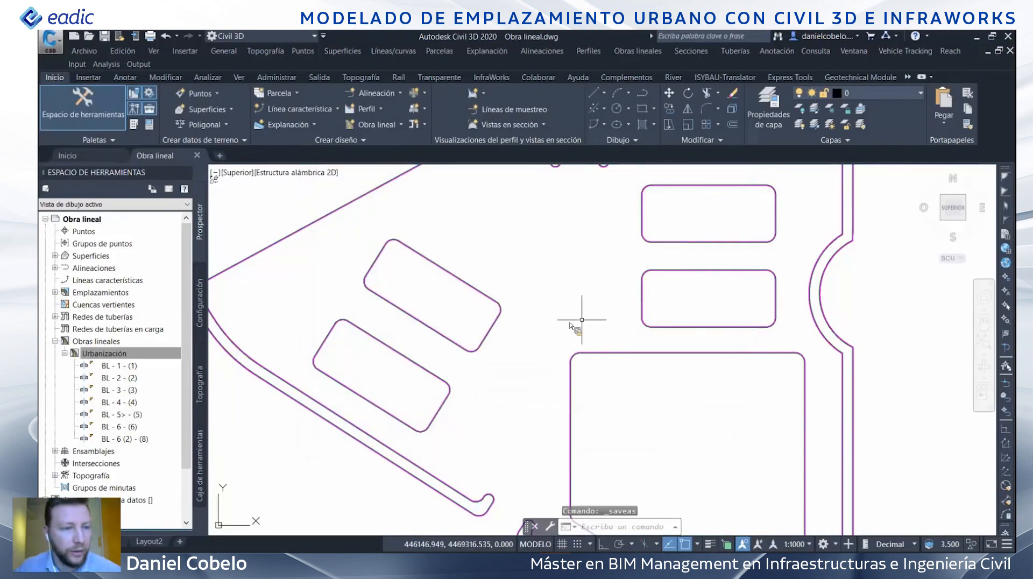
- Select the Urbanización corridor and create a new corridor surface for it
{"action": "scroll", "coordinate": [570, 325], "scroll_direction": "down", "scroll_amount": 6}
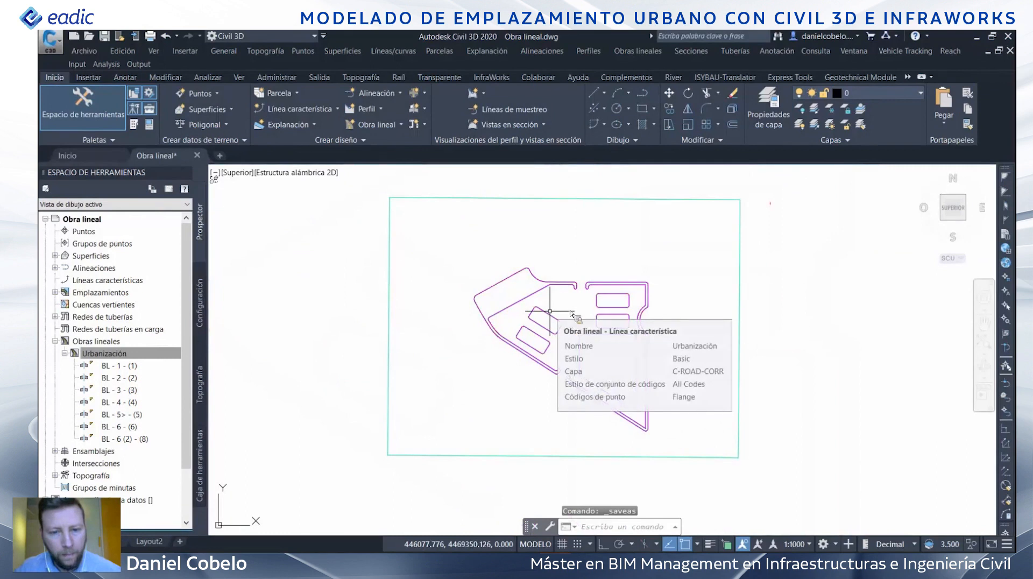
{"action": "middle_click_drag", "start_coordinate": [550, 311], "coordinate": [491, 321]}
{"action": "scroll", "coordinate": [484, 324], "scroll_direction": "up", "scroll_amount": 2}
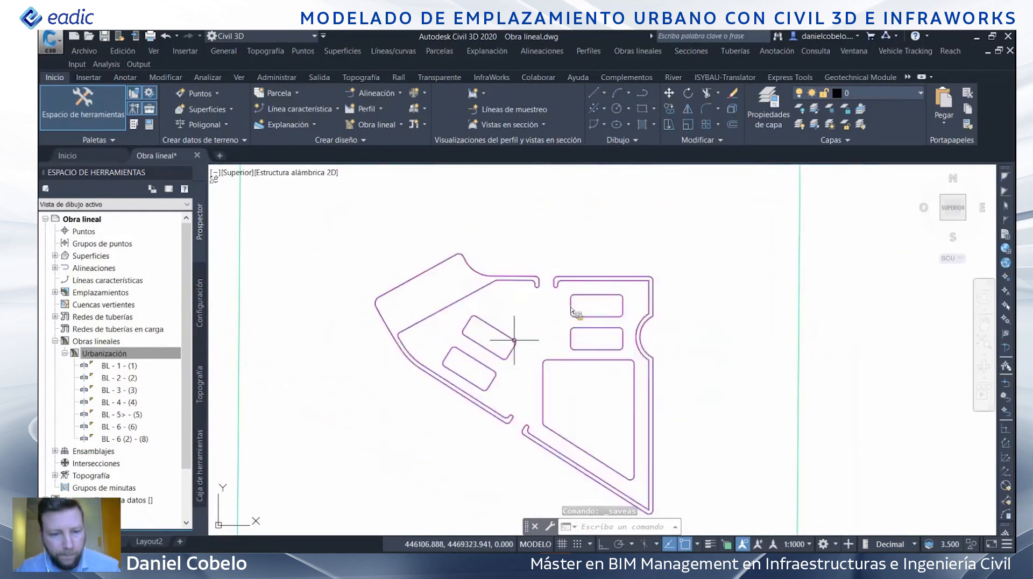
{"action": "scroll", "coordinate": [464, 325], "scroll_direction": "down", "scroll_amount": 2}
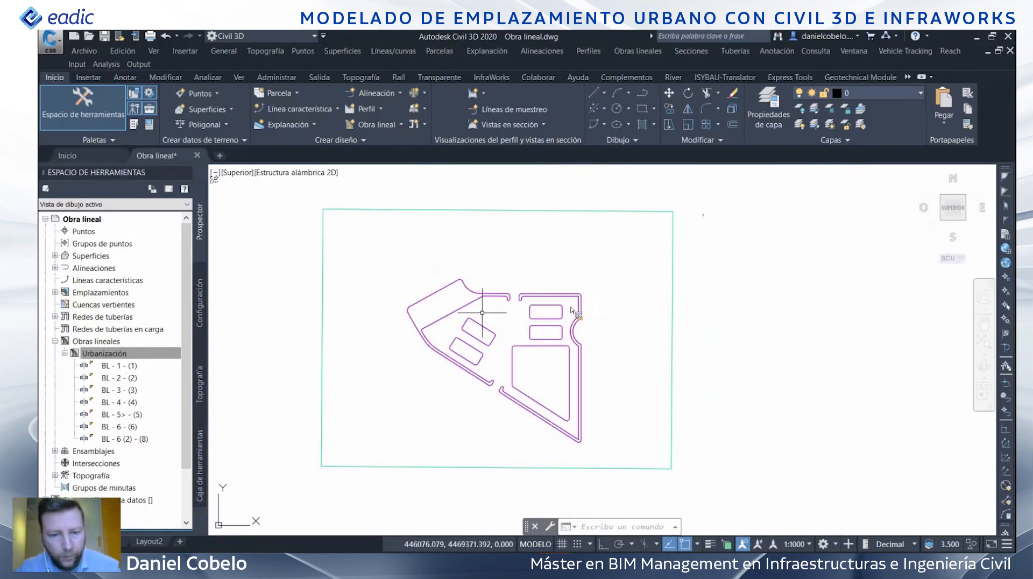
{"action": "mouse_move", "coordinate": [494, 210]}
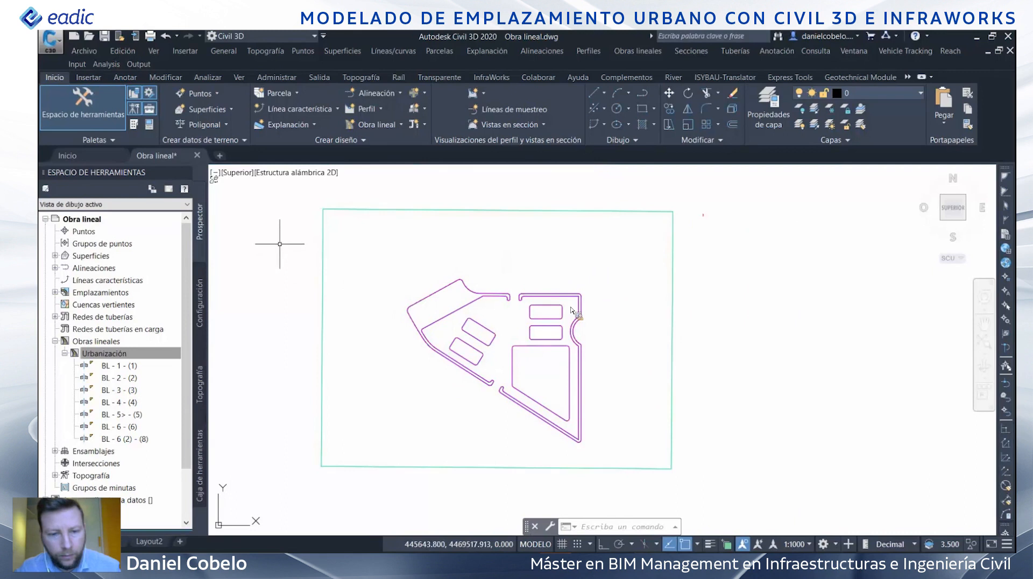
{"action": "scroll", "coordinate": [434, 293], "scroll_direction": "up", "scroll_amount": 4}
{"action": "left_click", "coordinate": [471, 290]}
{"action": "left_click", "coordinate": [365, 113]}
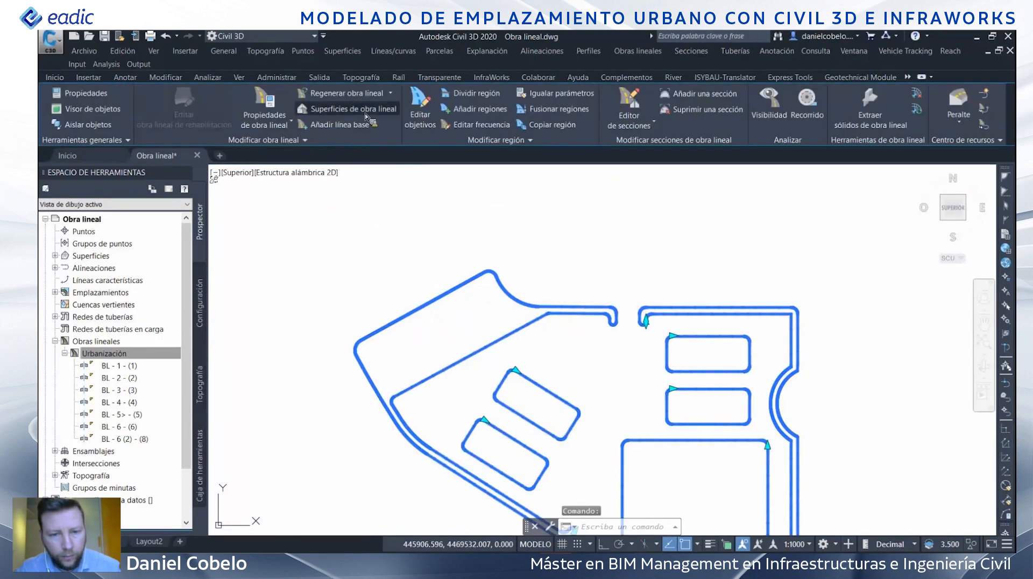
{"action": "left_click", "coordinate": [192, 160]}
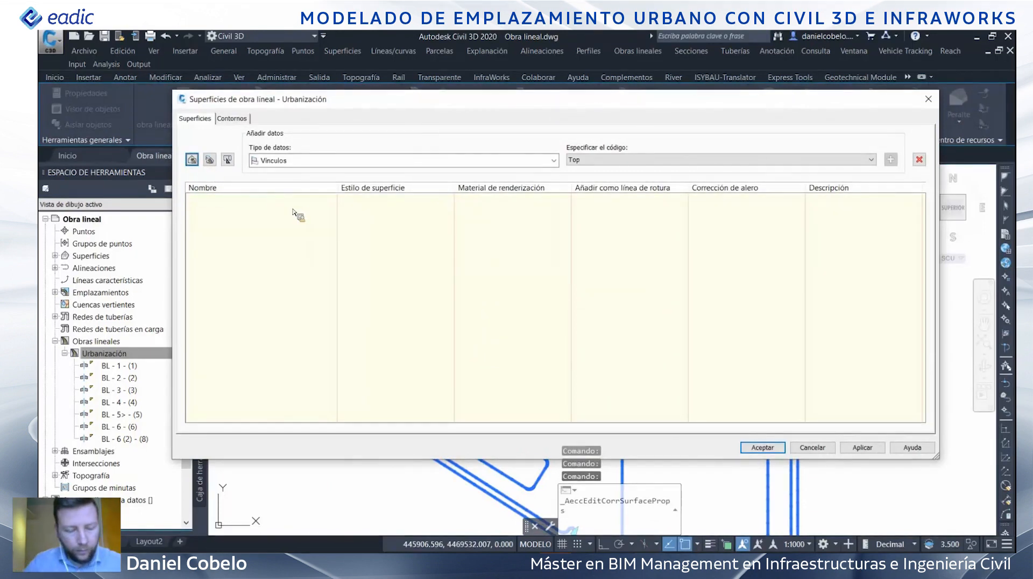
- Rename the new corridor surface as Urbanización
{"action": "left_click", "coordinate": [301, 201]}
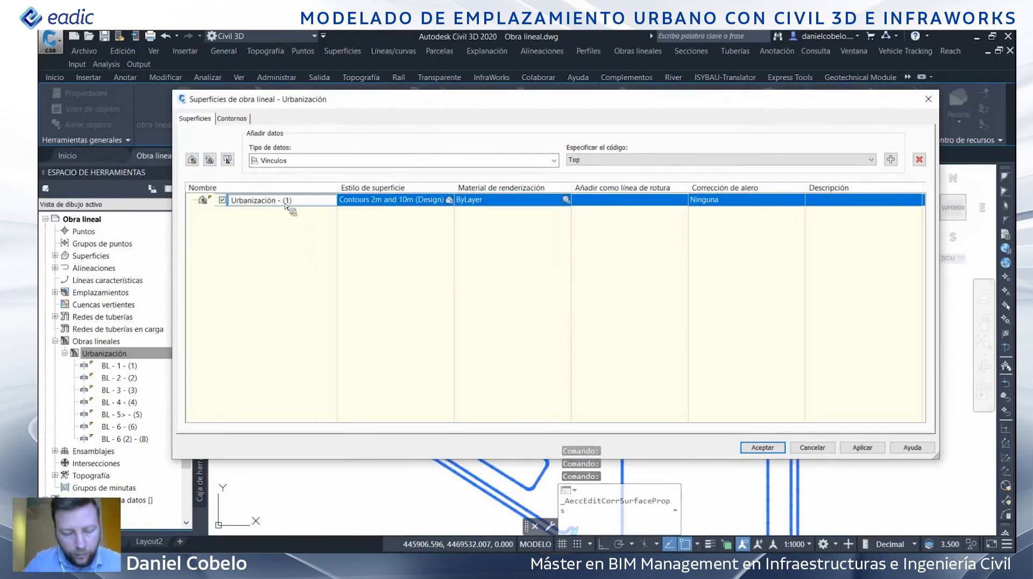
{"action": "left_click_drag", "start_coordinate": [293, 202], "coordinate": [277, 205]}
{"action": "key", "text": "BackSpace"}
{"action": "left_click", "coordinate": [396, 221]}
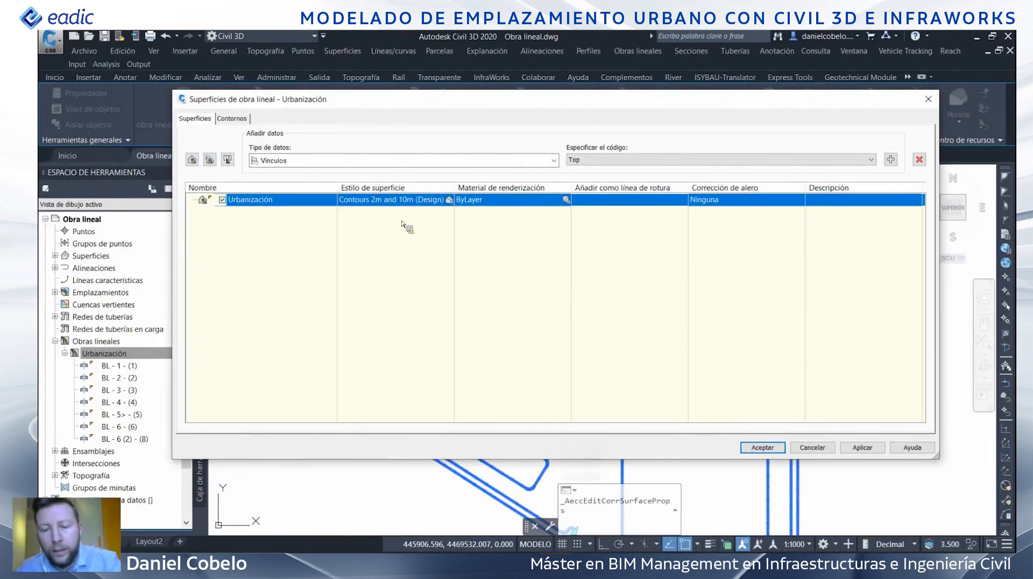
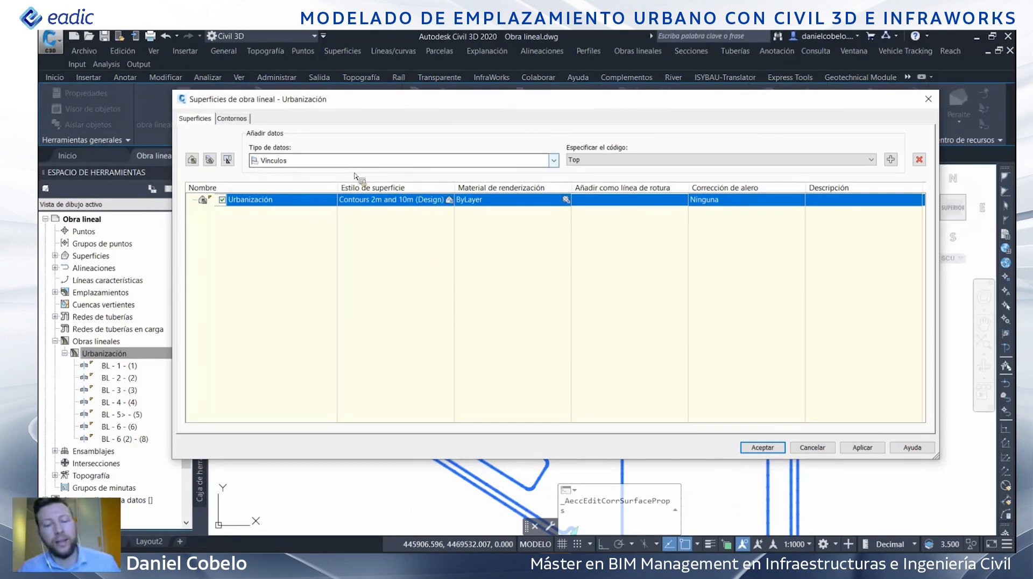
- Set the surface data type to Líneas características and add the Back_Curb and Flange codes to the Urbanización surface
{"action": "left_click", "coordinate": [323, 161]}
{"action": "left_click", "coordinate": [301, 172]}
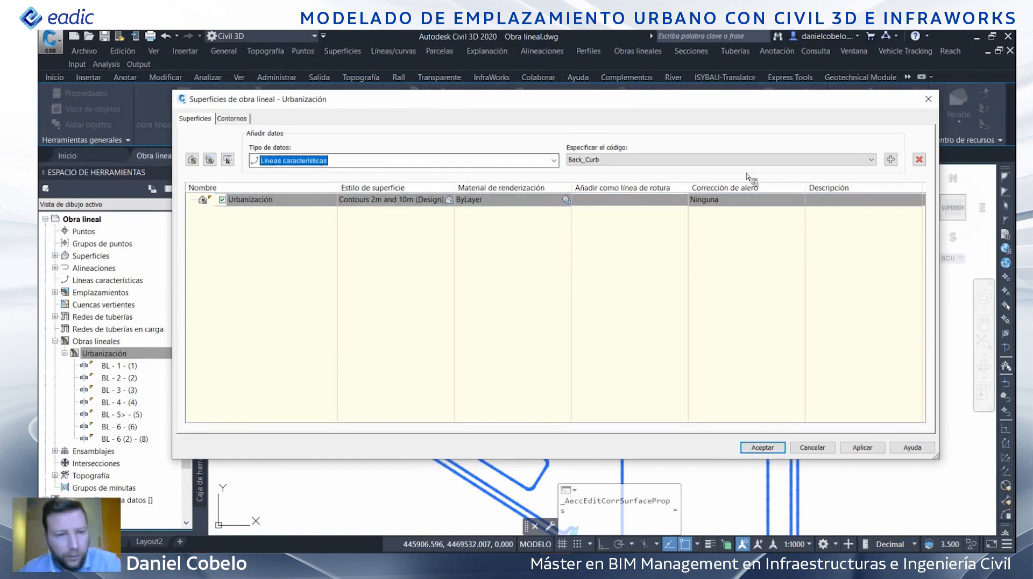
{"action": "left_click", "coordinate": [872, 159]}
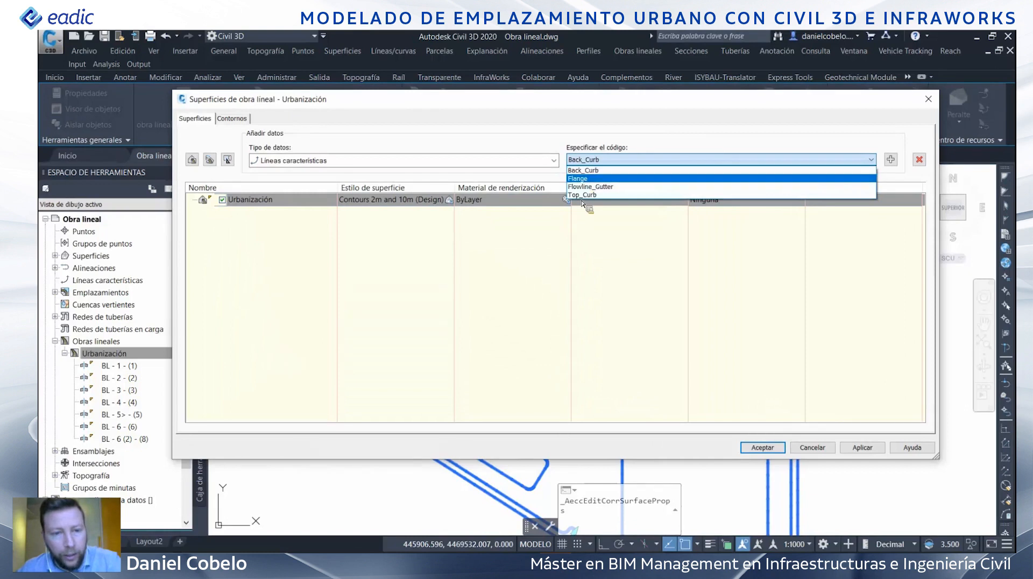
{"action": "left_click", "coordinate": [646, 170]}
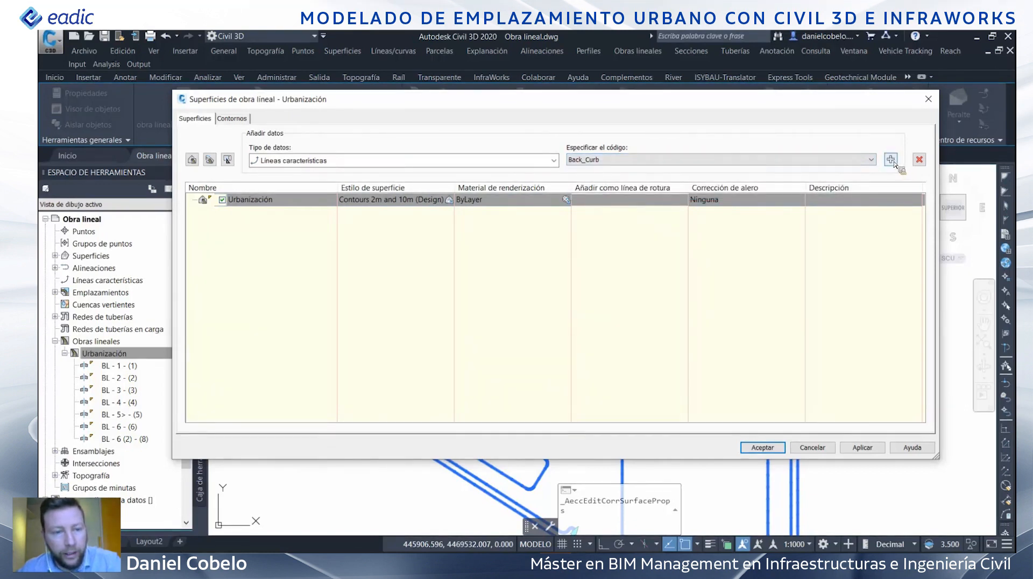
{"action": "left_click", "coordinate": [890, 160]}
{"action": "left_click", "coordinate": [872, 159]}
{"action": "left_click", "coordinate": [676, 180]}
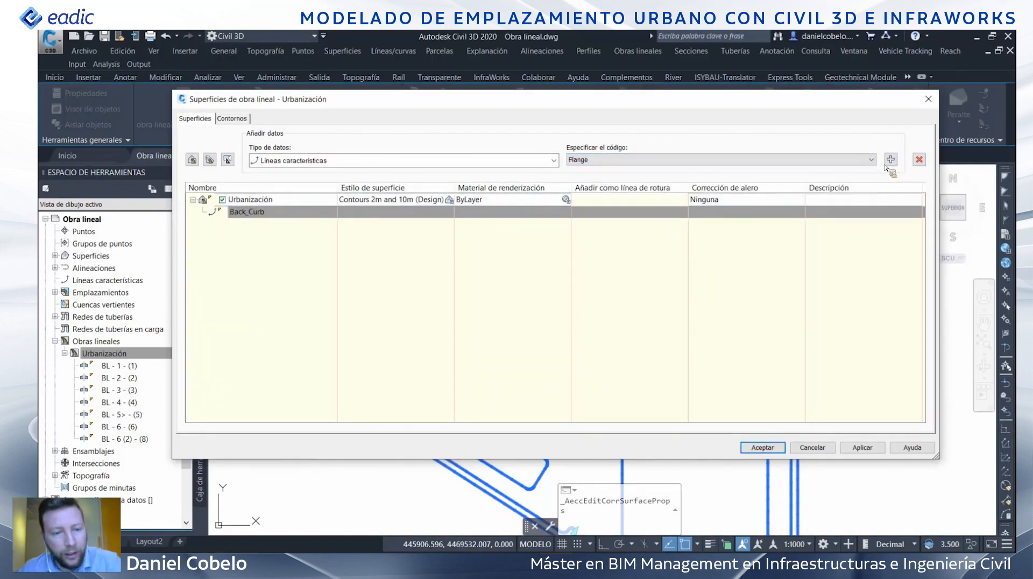
{"action": "left_click", "coordinate": [891, 160]}
- Add the Flowline_Gutter and Top_Curb feature line codes to the surface, then accept and regenerate the corridor
{"action": "left_click", "coordinate": [872, 160]}
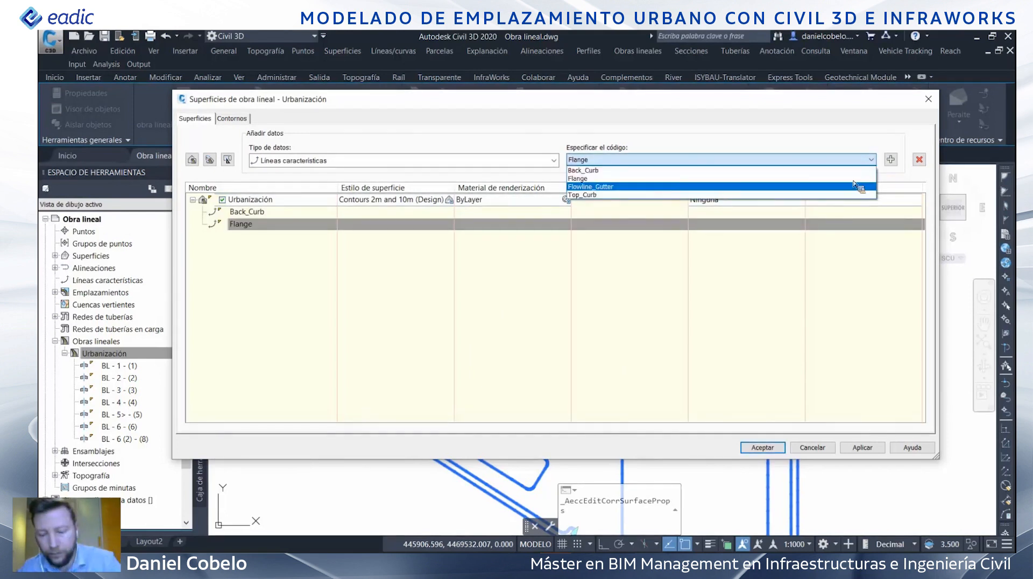
{"action": "left_click", "coordinate": [676, 189]}
{"action": "left_click", "coordinate": [891, 160]}
{"action": "left_click", "coordinate": [872, 160]}
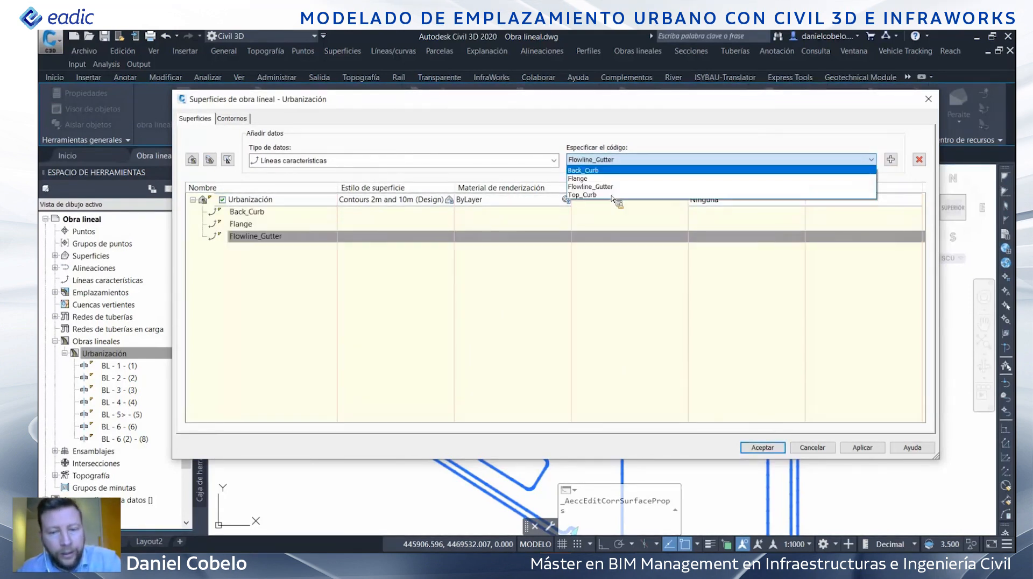
{"action": "left_click", "coordinate": [608, 199]}
{"action": "left_click", "coordinate": [891, 160]}
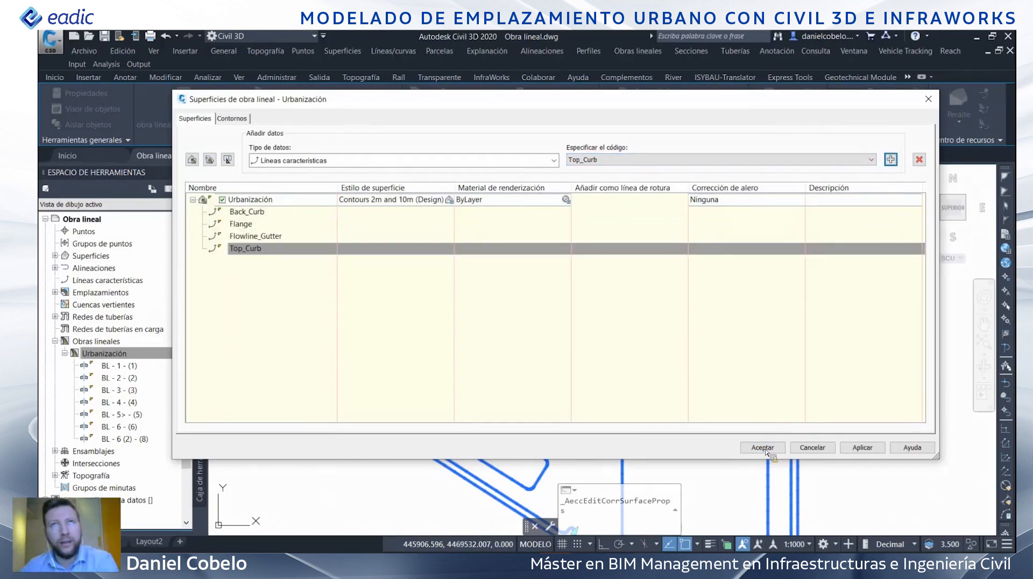
{"action": "key", "text": "Return"}
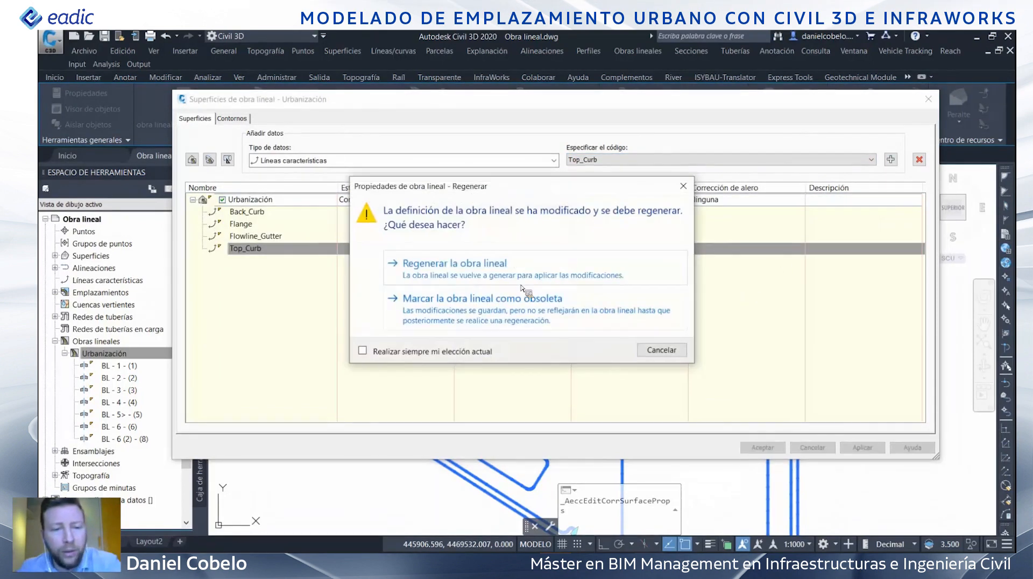
{"action": "left_click", "coordinate": [549, 296]}
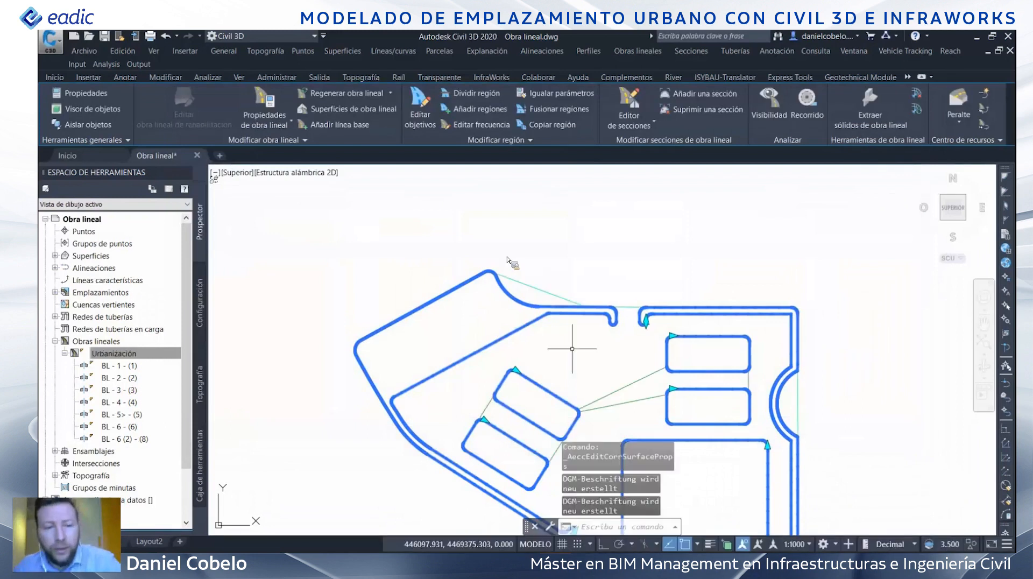
- Inspect the corridor together with its new surface from a tilted 3D angle in the Object Viewer, and close the viewer
{"action": "scroll", "coordinate": [508, 259], "scroll_direction": "down", "scroll_amount": 3}
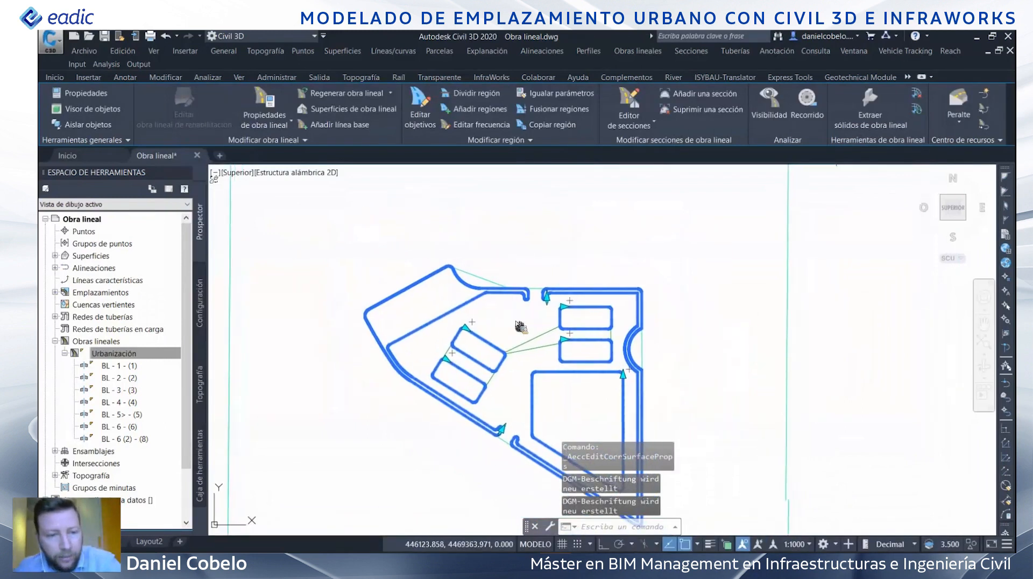
{"action": "middle_click_drag", "start_coordinate": [519, 326], "coordinate": [544, 328]}
{"action": "left_click", "coordinate": [514, 279]}
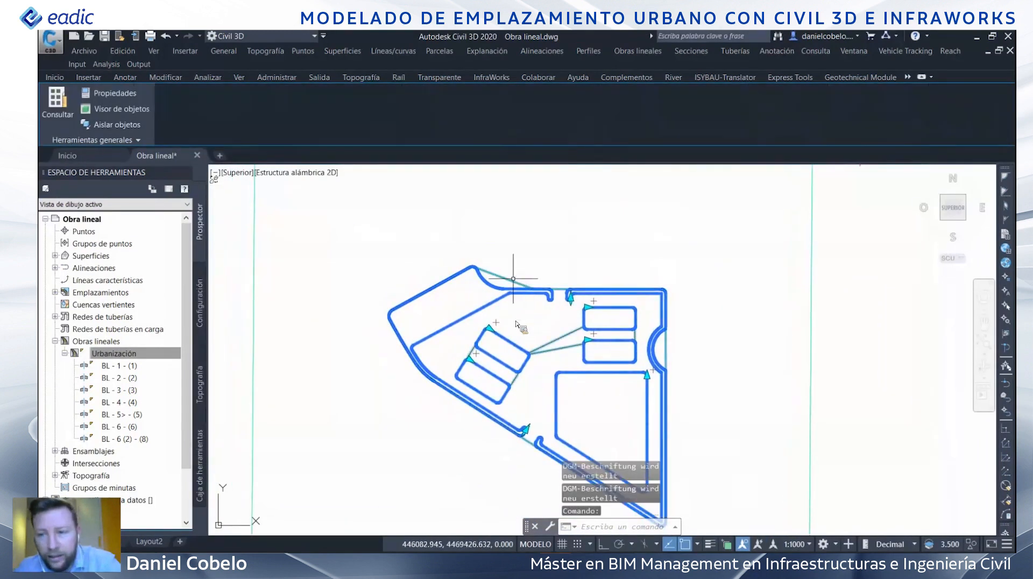
{"action": "right_click", "coordinate": [512, 280]}
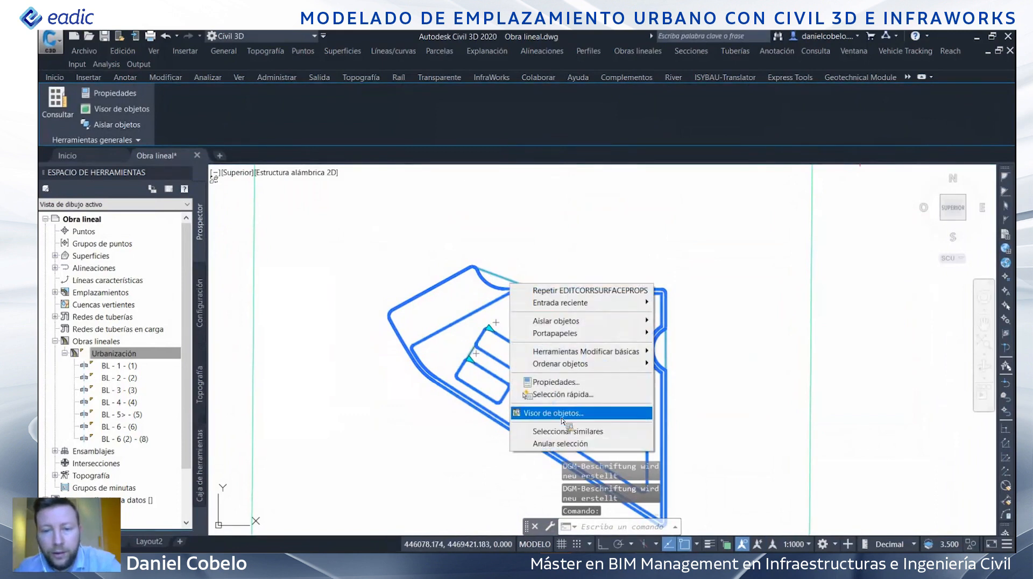
{"action": "left_click", "coordinate": [562, 413]}
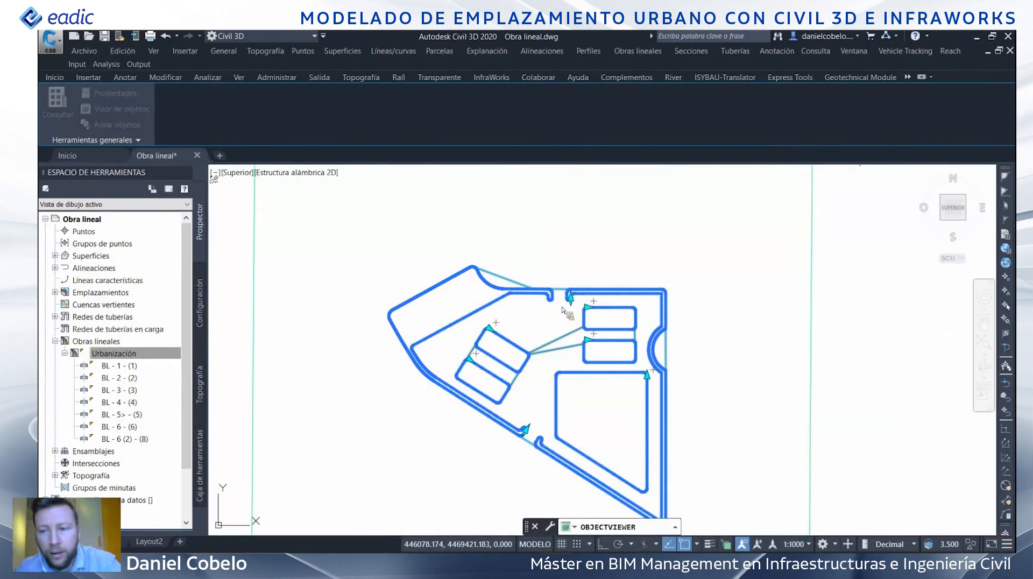
{"action": "left_click", "coordinate": [781, 181]}
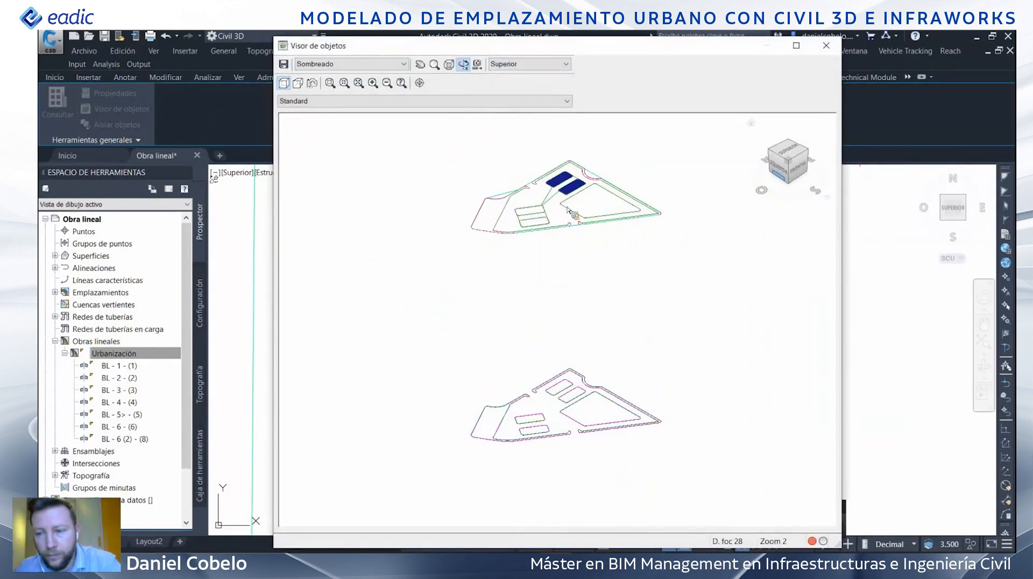
{"action": "left_click_drag", "start_coordinate": [571, 215], "coordinate": [590, 282]}
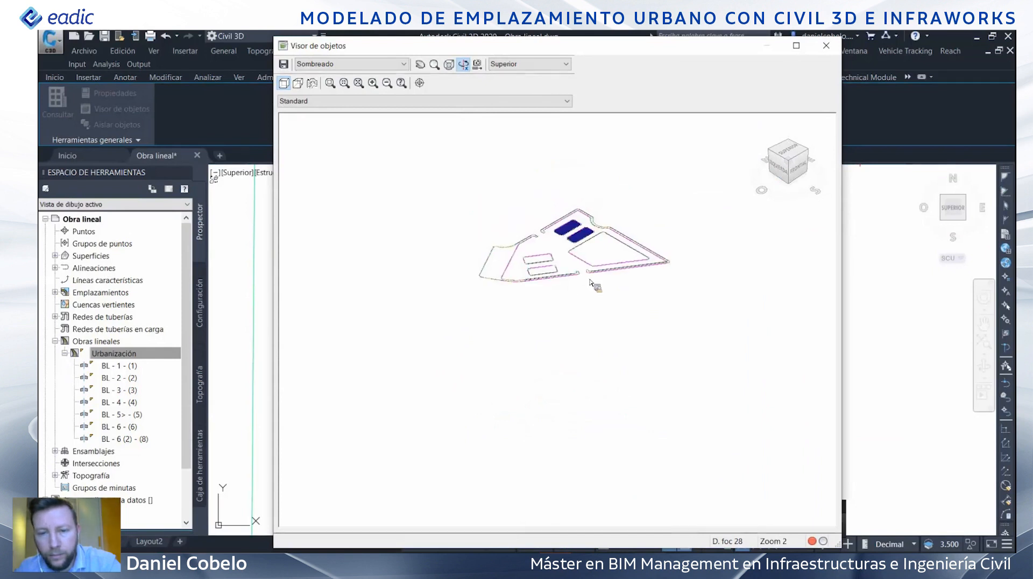
{"action": "middle_click_drag", "start_coordinate": [591, 280], "coordinate": [591, 273]}
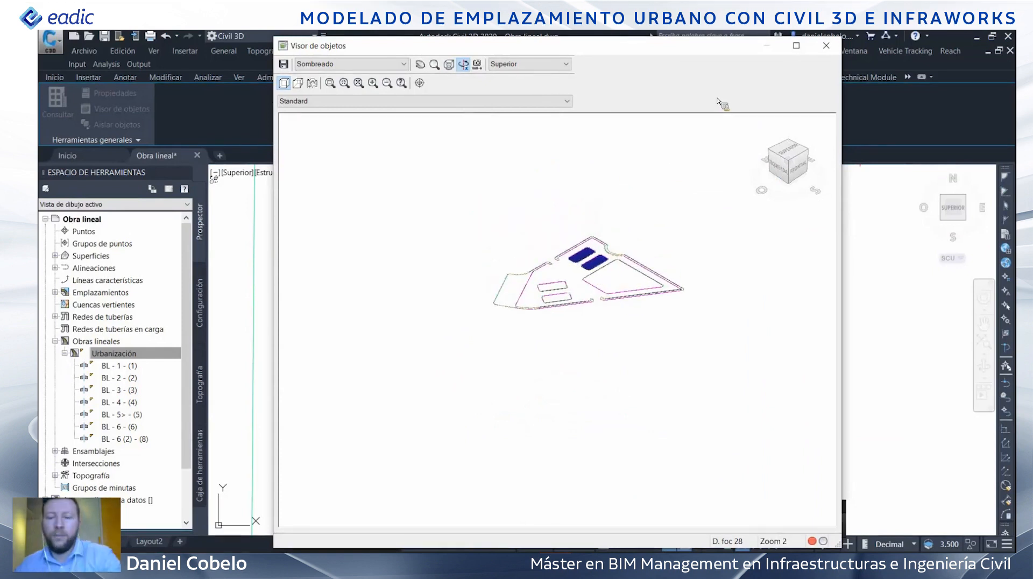
{"action": "left_click", "coordinate": [826, 46]}
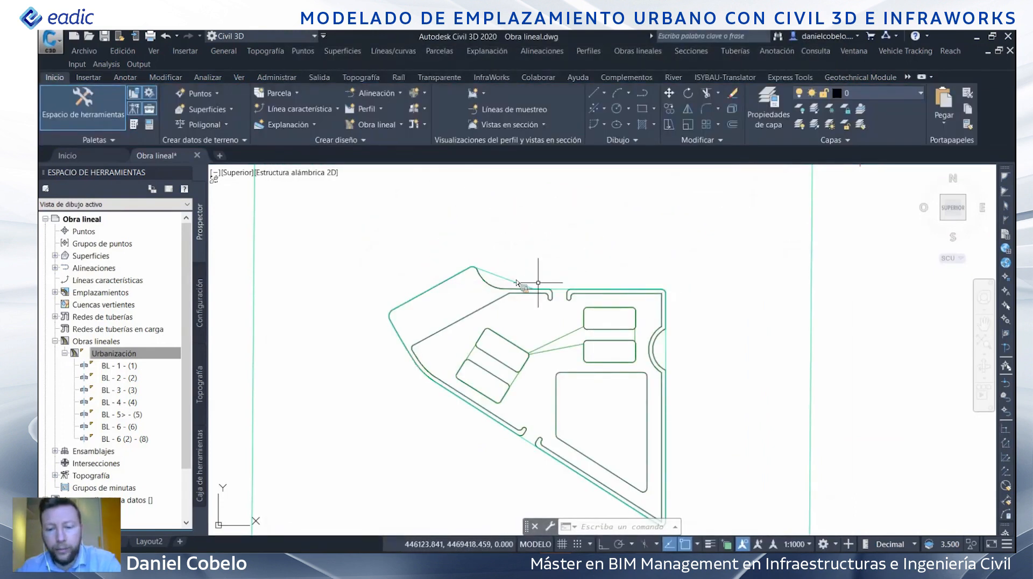
- Inspect the Urbanización surface in the Object Viewer from a tilted 3D angle with the Conceptual visual style, and close the viewer
{"action": "scroll", "coordinate": [538, 282], "scroll_direction": "up", "scroll_amount": 5}
{"action": "left_click", "coordinate": [501, 296]}
{"action": "right_click", "coordinate": [502, 295]}
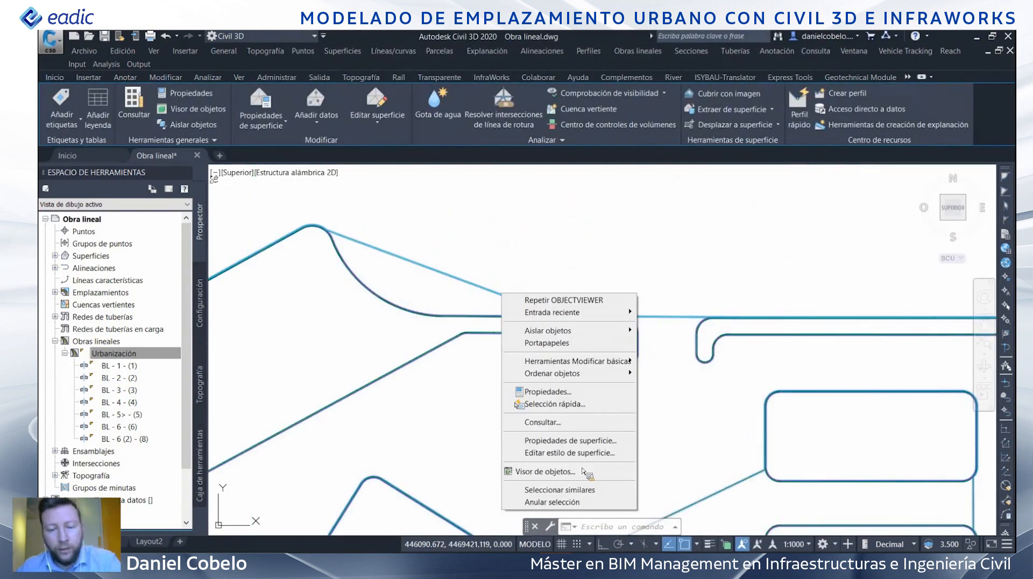
{"action": "left_click", "coordinate": [564, 477]}
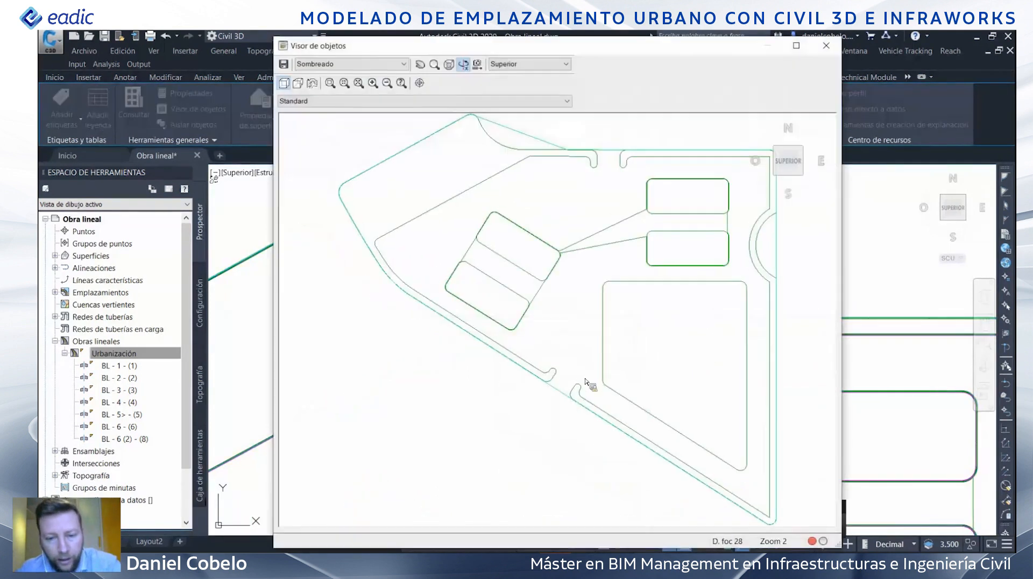
{"action": "mouse_move", "coordinate": [603, 316]}
{"action": "left_mouse_down"}
{"action": "mouse_move", "coordinate": [538, 323]}
{"action": "mouse_move", "coordinate": [561, 422]}
{"action": "mouse_move", "coordinate": [576, 405]}
{"action": "mouse_move", "coordinate": [535, 410]}
{"action": "mouse_move", "coordinate": [386, 108]}
{"action": "left_mouse_up"}
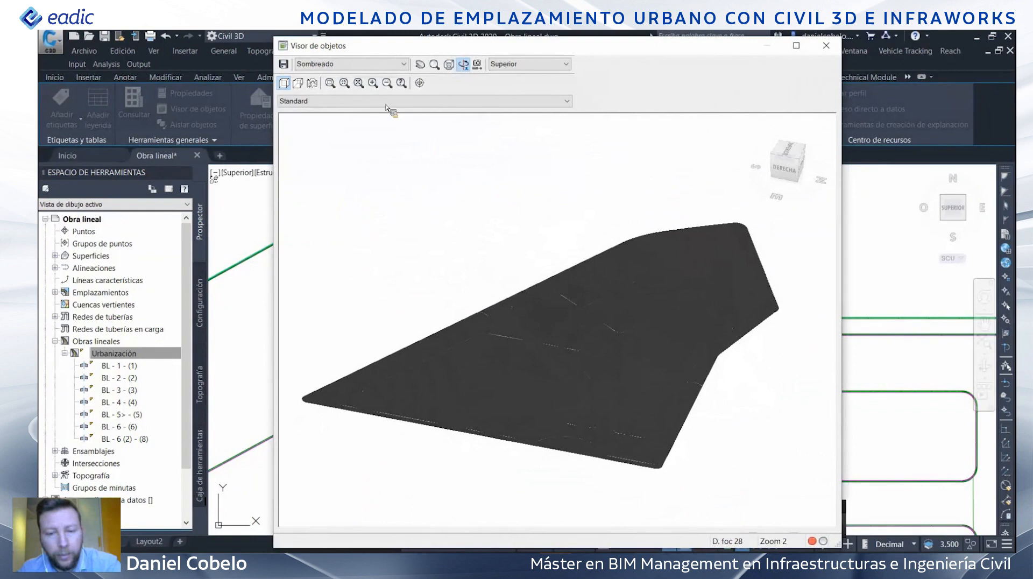
{"action": "left_click", "coordinate": [407, 65]}
{"action": "left_click", "coordinate": [359, 93]}
{"action": "mouse_move", "coordinate": [622, 419]}
{"action": "left_mouse_down"}
{"action": "mouse_move", "coordinate": [571, 348]}
{"action": "mouse_move", "coordinate": [575, 358]}
{"action": "left_mouse_up"}
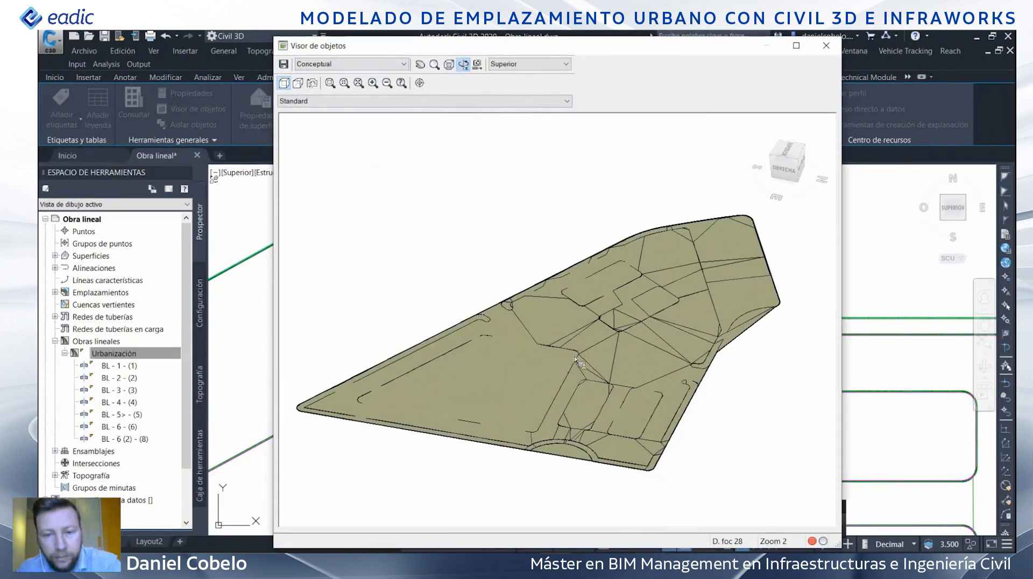
{"action": "left_click", "coordinate": [826, 46]}
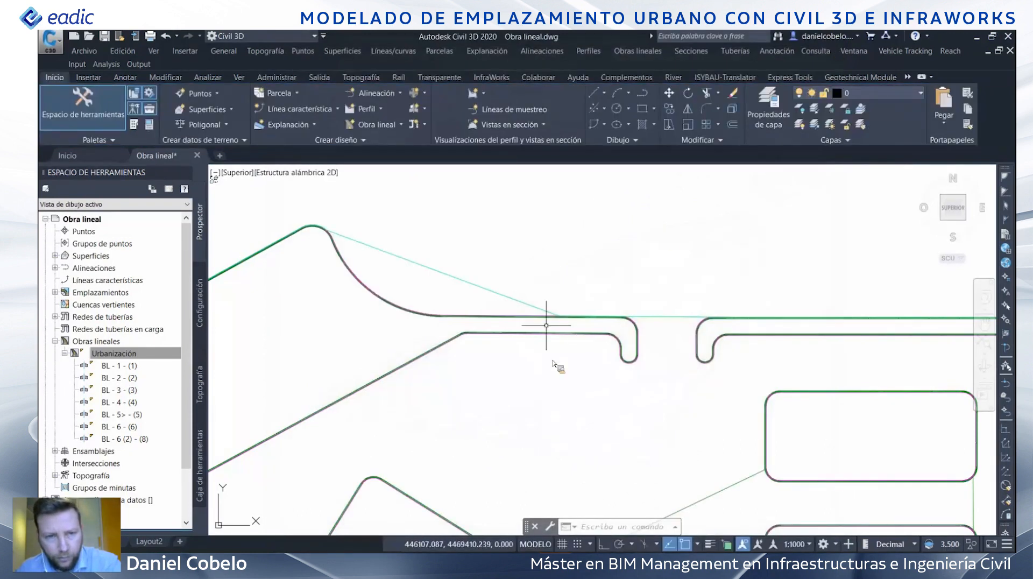
- Make the triangles visible in plan view in the surface's Contours 2m and 10m (Design) style and accept the change
{"action": "scroll", "coordinate": [546, 359], "scroll_direction": "up", "scroll_amount": 3}
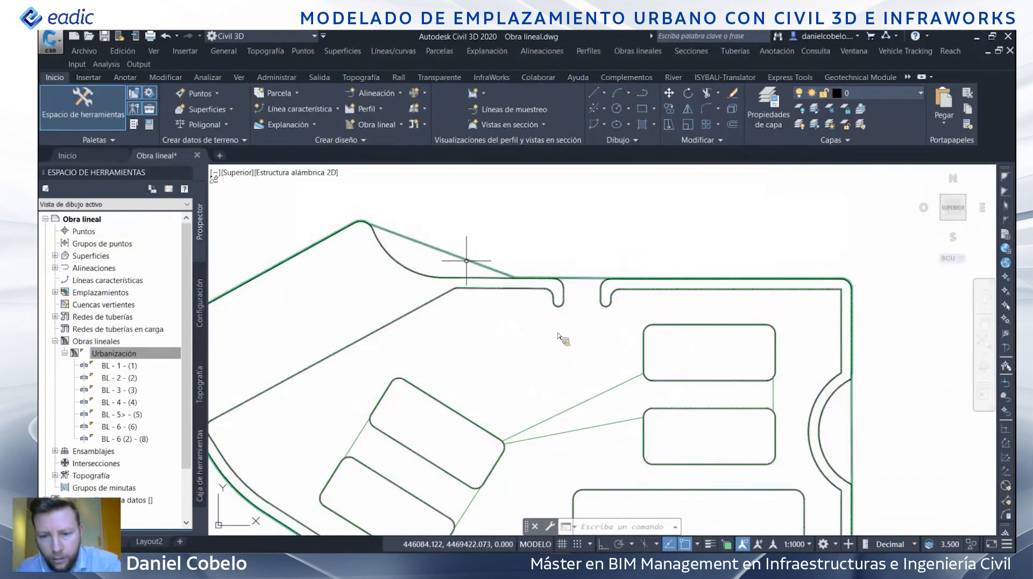
{"action": "left_click", "coordinate": [466, 261]}
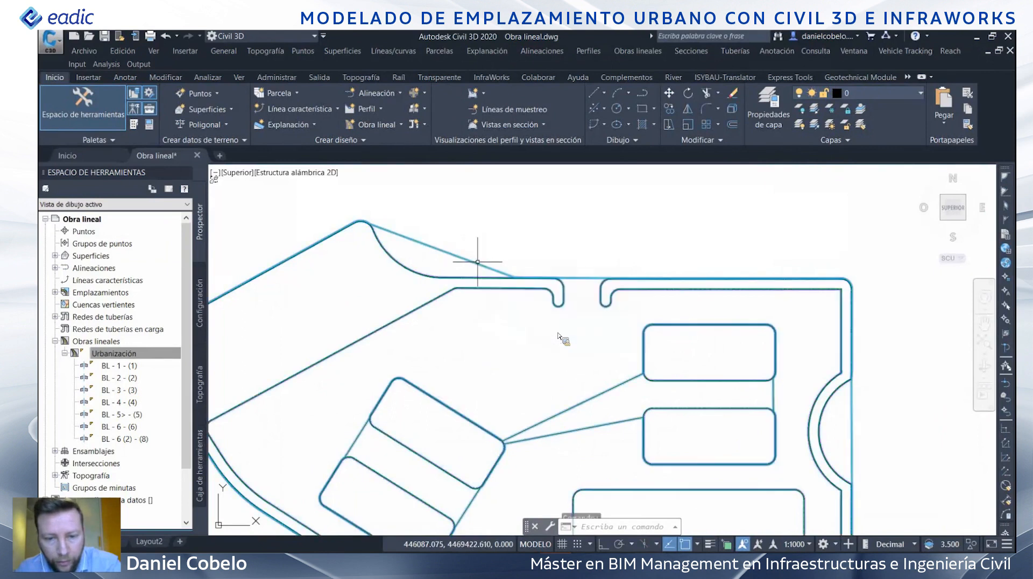
{"action": "left_click", "coordinate": [285, 121]}
{"action": "left_click", "coordinate": [280, 168]}
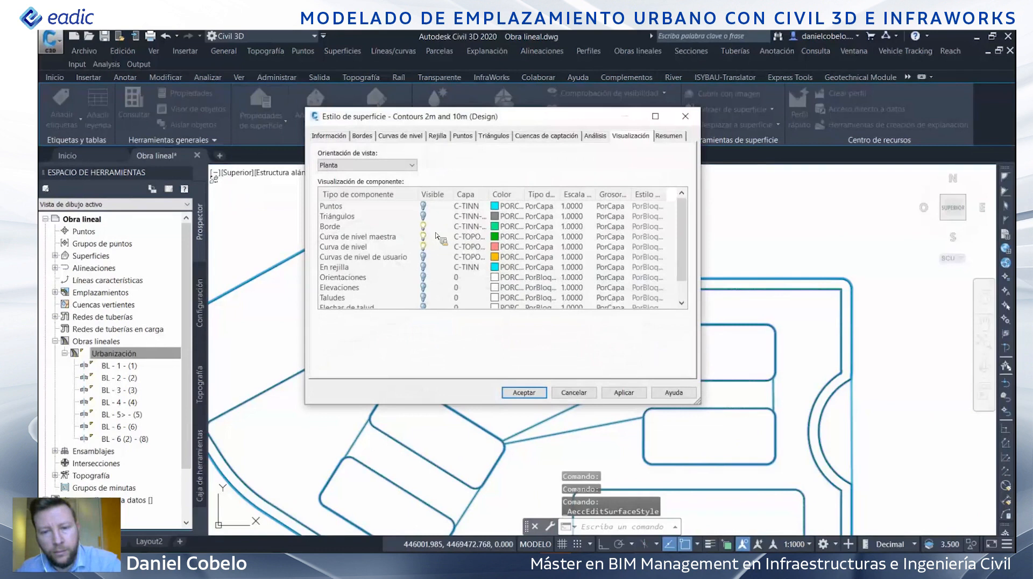
{"action": "left_click", "coordinate": [423, 216]}
{"action": "left_click", "coordinate": [521, 393]}
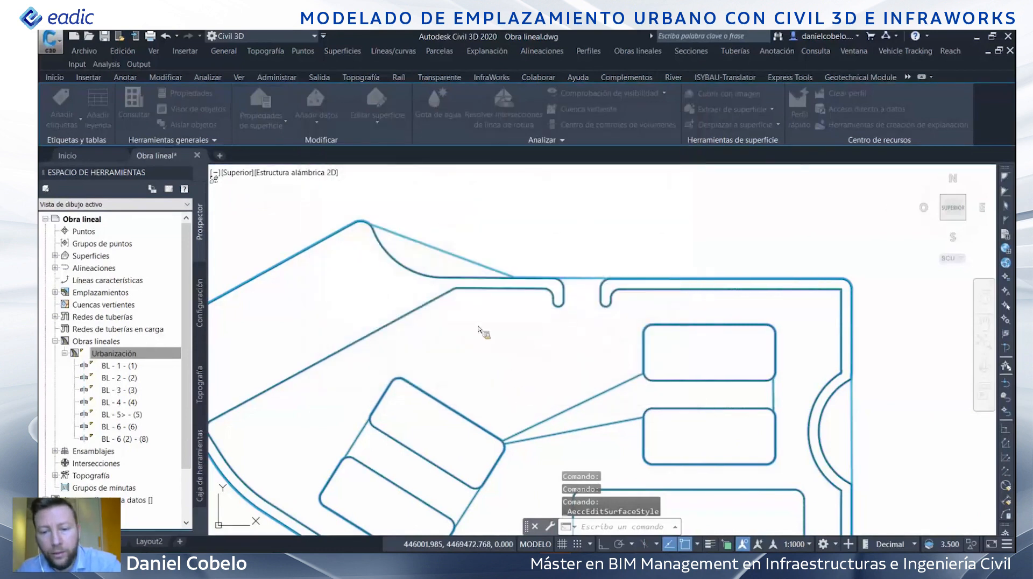
{"action": "scroll", "coordinate": [567, 250], "scroll_direction": "up", "scroll_amount": 2}
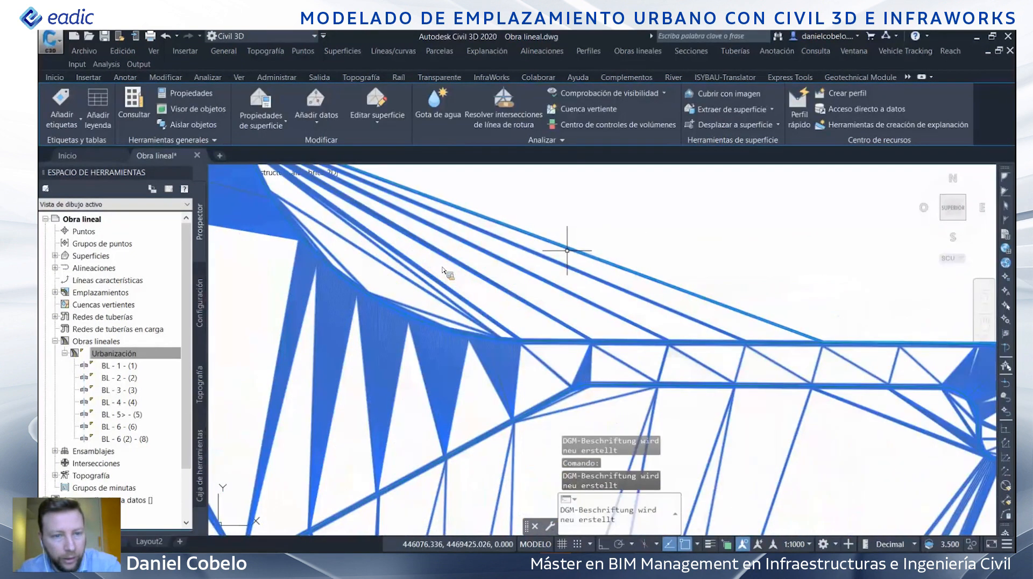
{"action": "left_click", "coordinate": [639, 222]}
{"action": "key", "text": "Escape"}
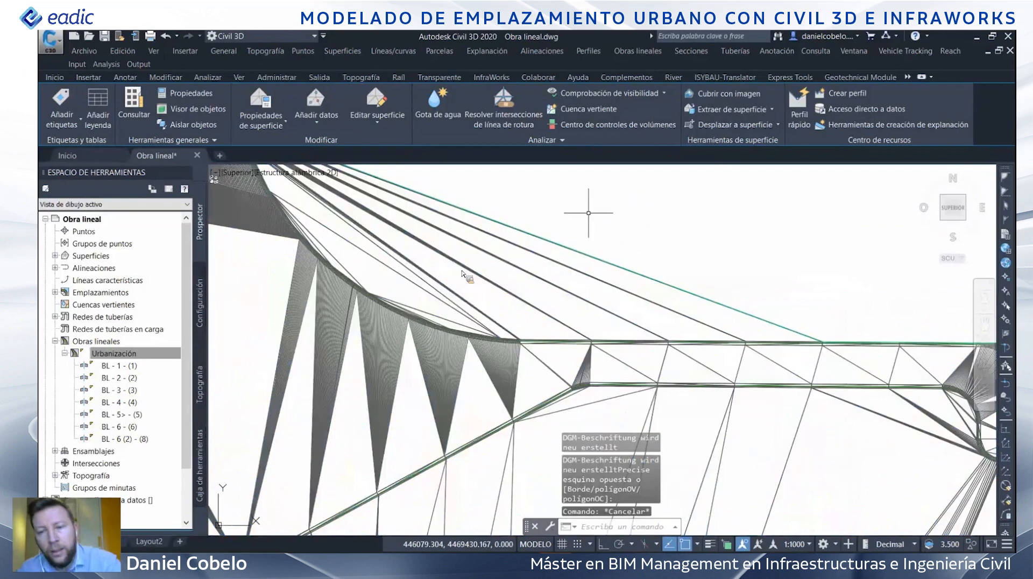
{"action": "scroll", "coordinate": [772, 299], "scroll_direction": "up", "scroll_amount": 3}
{"action": "scroll", "coordinate": [657, 238], "scroll_direction": "down", "scroll_amount": 3}
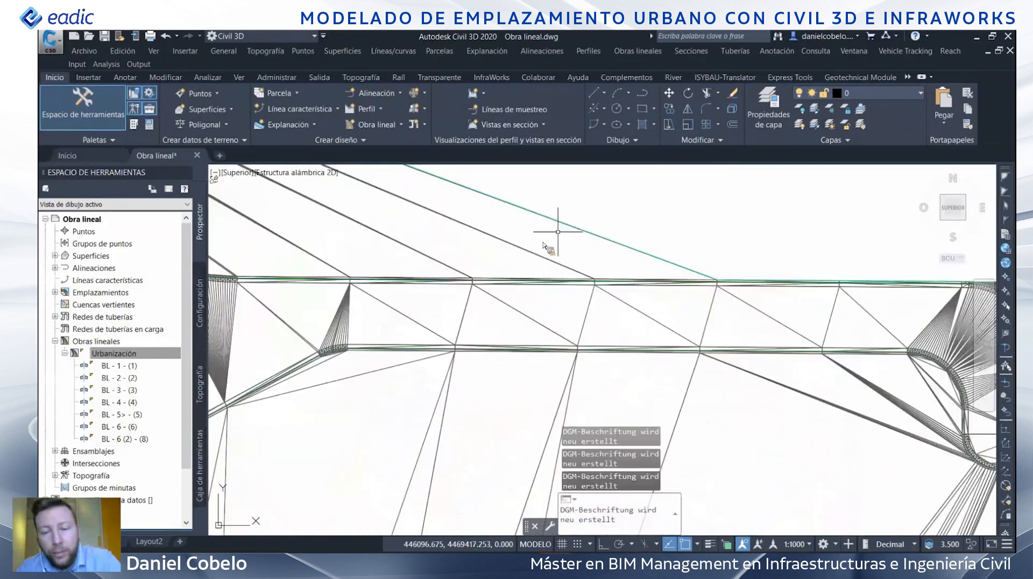
- Use Delete Line on the surface to remove the triangle edges between the long diagonal boundary and the concave curb near the northwest corner
{"action": "left_click", "coordinate": [541, 248]}
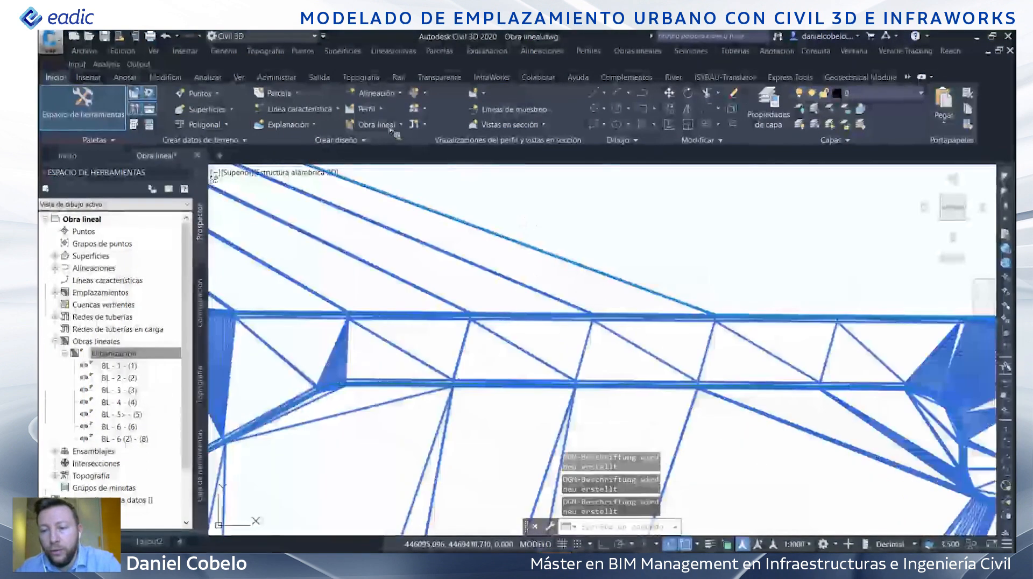
{"action": "left_click", "coordinate": [376, 119]}
{"action": "left_click", "coordinate": [399, 171]}
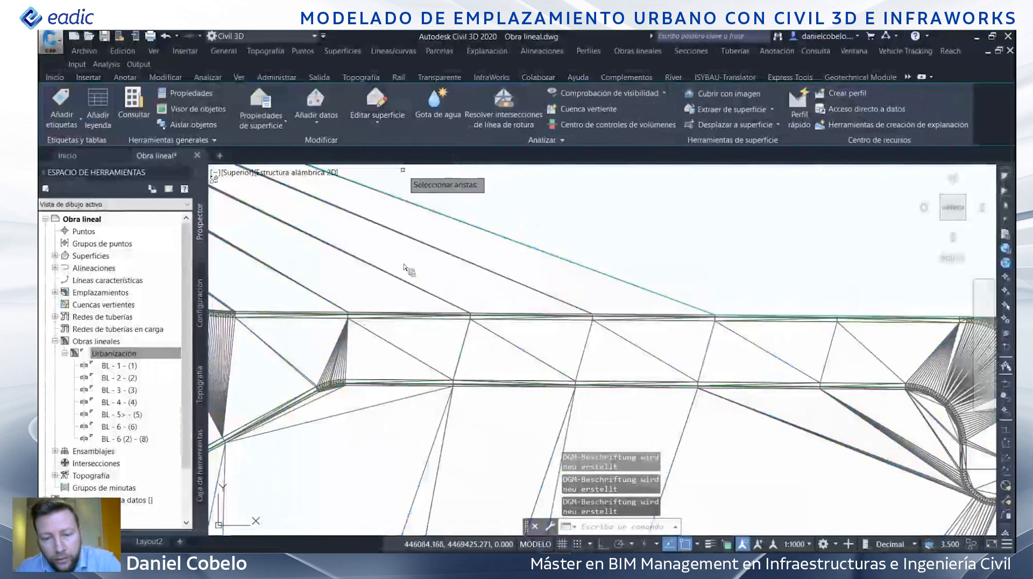
{"action": "left_click", "coordinate": [529, 235]}
{"action": "left_click", "coordinate": [340, 306]}
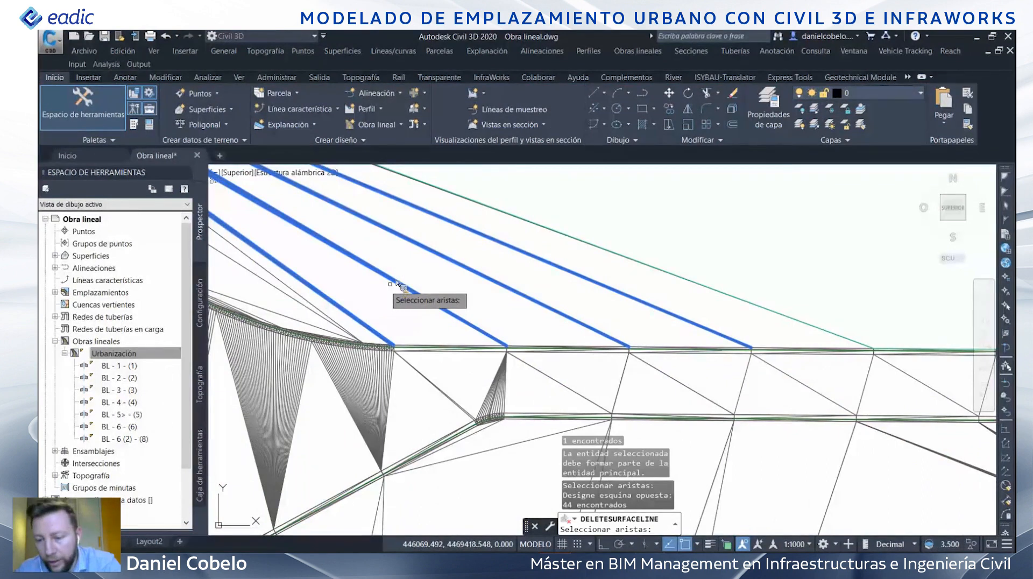
{"action": "key", "text": "Return"}
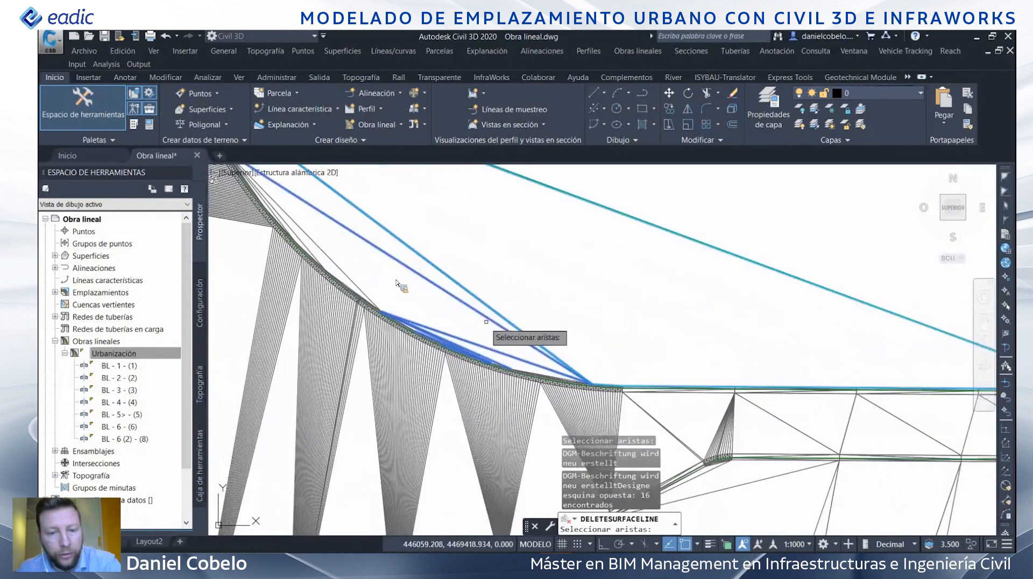
{"action": "key", "text": "Return"}
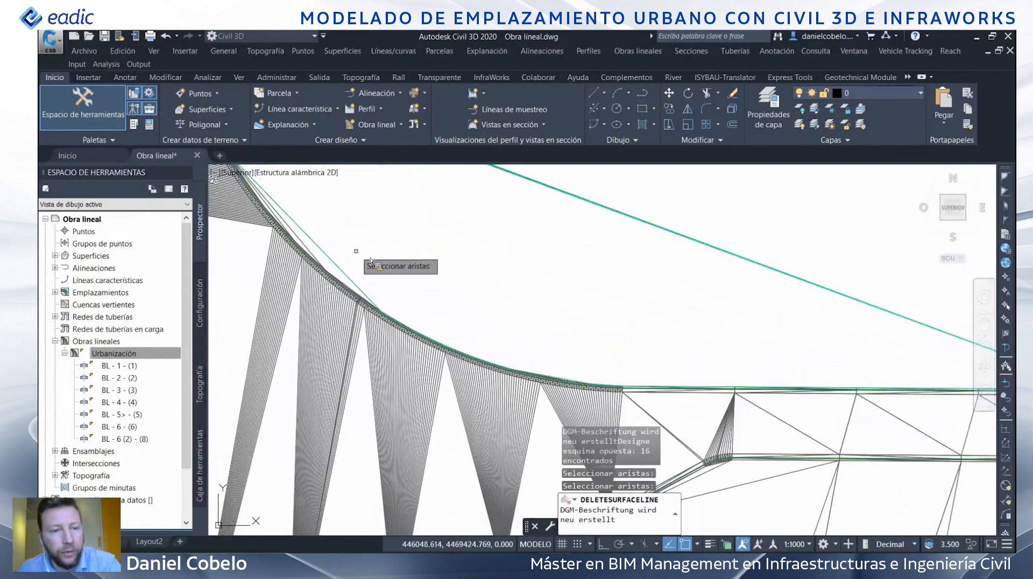
- Delete the remaining triangle edges outside the upper part of the concave curb, including the long diagonal boundary edge
{"action": "middle_click_drag", "start_coordinate": [355, 251], "coordinate": [466, 324]}
{"action": "left_click", "coordinate": [565, 208]}
{"action": "scroll", "coordinate": [409, 301], "scroll_direction": "up", "scroll_amount": 2}
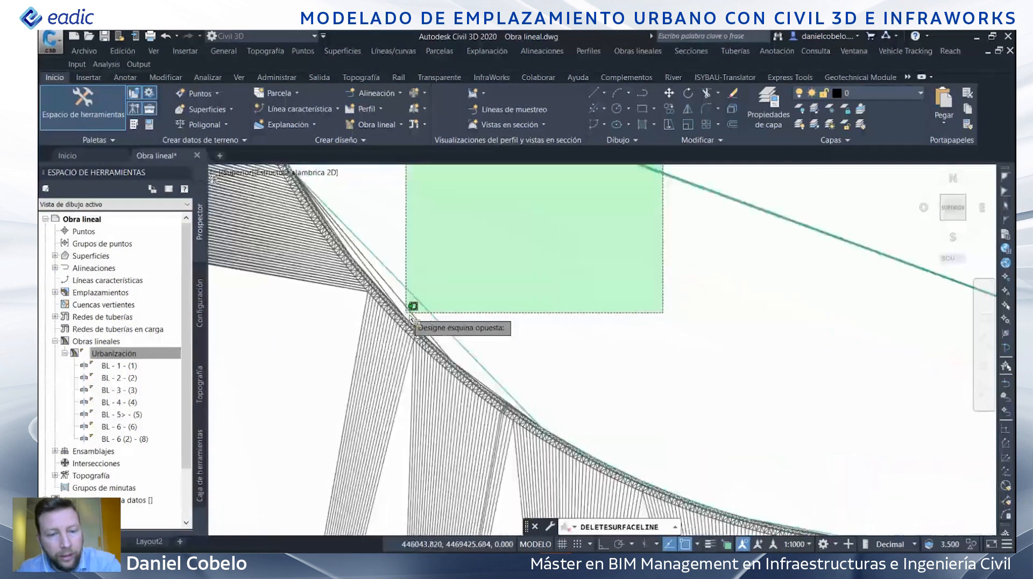
{"action": "left_click", "coordinate": [410, 317]}
{"action": "scroll", "coordinate": [514, 310], "scroll_direction": "up", "scroll_amount": 2}
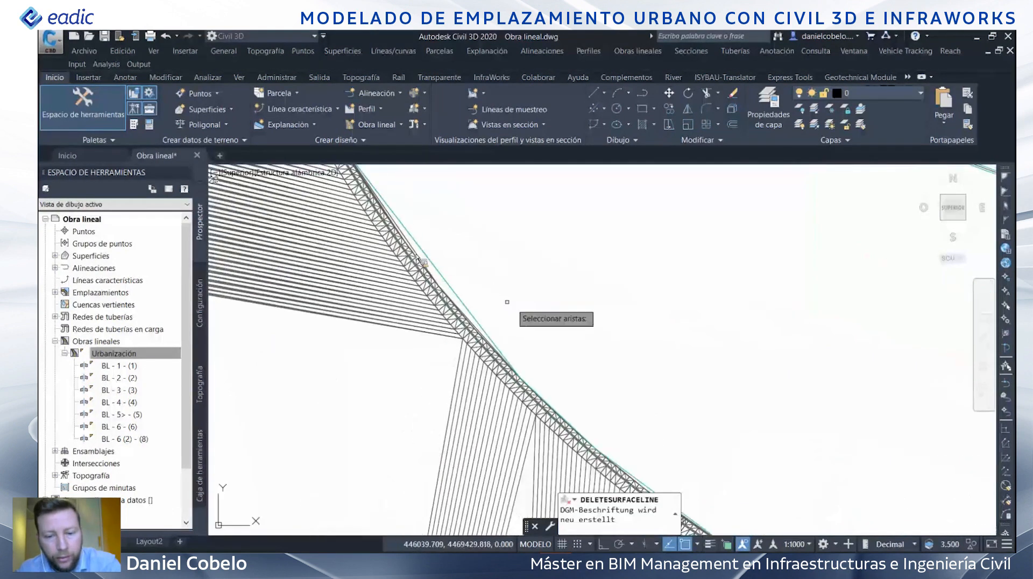
{"action": "scroll", "coordinate": [491, 297], "scroll_direction": "up", "scroll_amount": 3}
{"action": "middle_click_drag", "start_coordinate": [491, 298], "coordinate": [461, 298]}
{"action": "left_click", "coordinate": [648, 241]}
{"action": "left_click", "coordinate": [553, 294]}
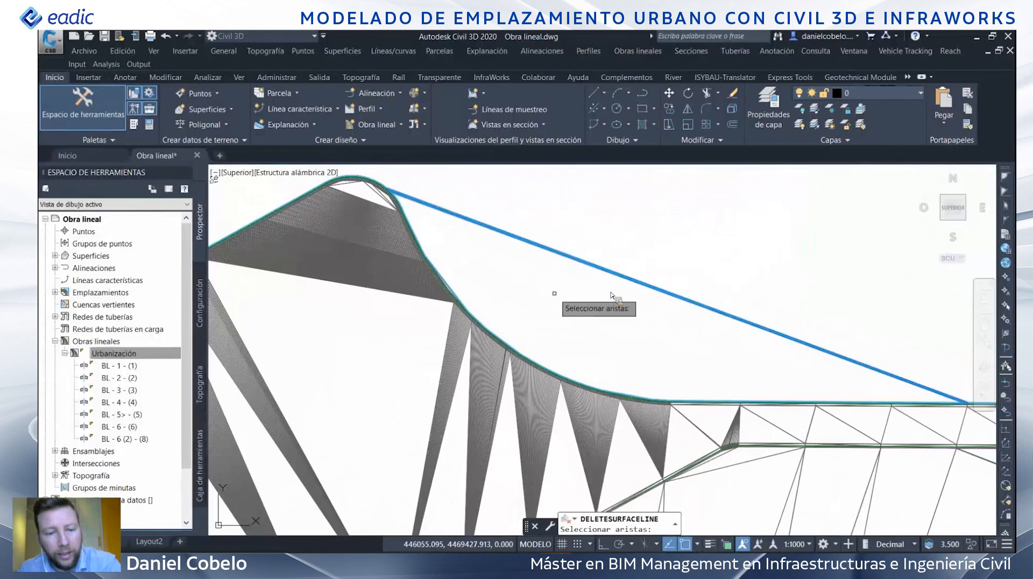
{"action": "key", "text": "Return"}
- Delete the triangle edges crossing the opening of the semicircular curb on the site's east side, and end the command
{"action": "scroll", "coordinate": [553, 294], "scroll_direction": "down", "scroll_amount": 4}
{"action": "mouse_move", "coordinate": [612, 295]}
{"action": "middle_mouse_down"}
{"action": "mouse_move", "coordinate": [538, 287]}
{"action": "mouse_move", "coordinate": [457, 250]}
{"action": "middle_mouse_up"}
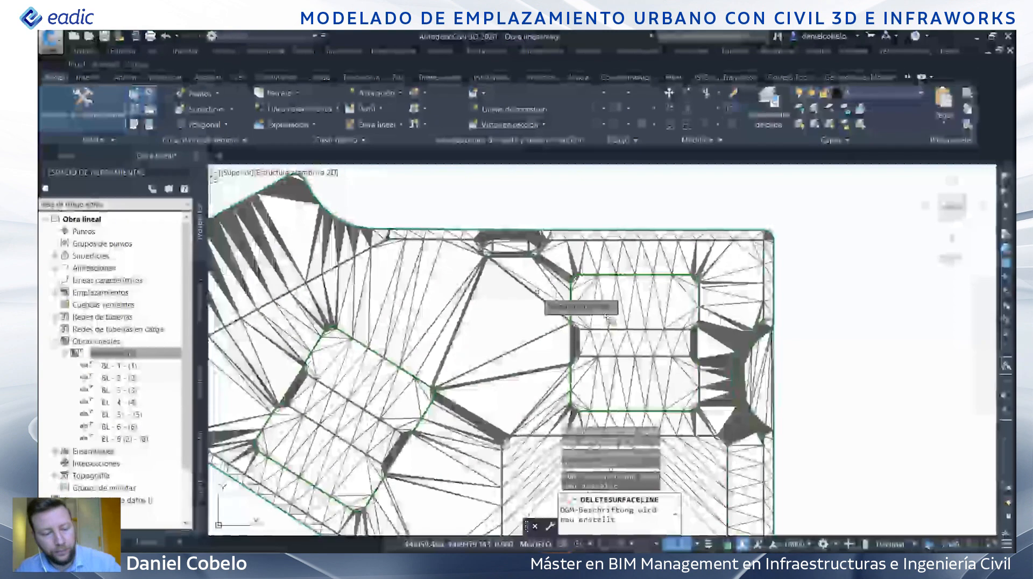
{"action": "scroll", "coordinate": [775, 389], "scroll_direction": "up", "scroll_amount": 8}
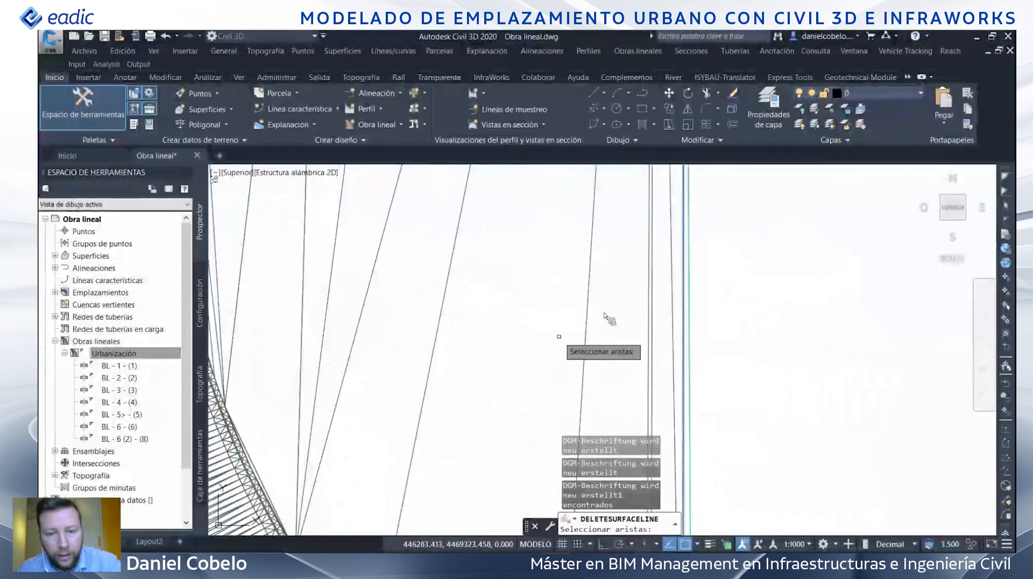
{"action": "left_click", "coordinate": [681, 266]}
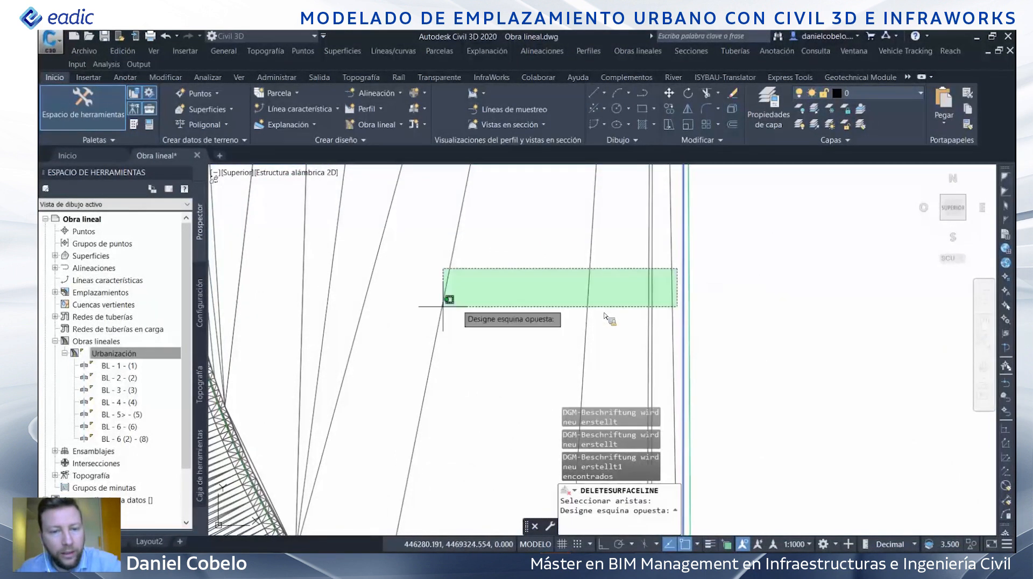
{"action": "left_click", "coordinate": [377, 329]}
{"action": "key", "text": "Return"}
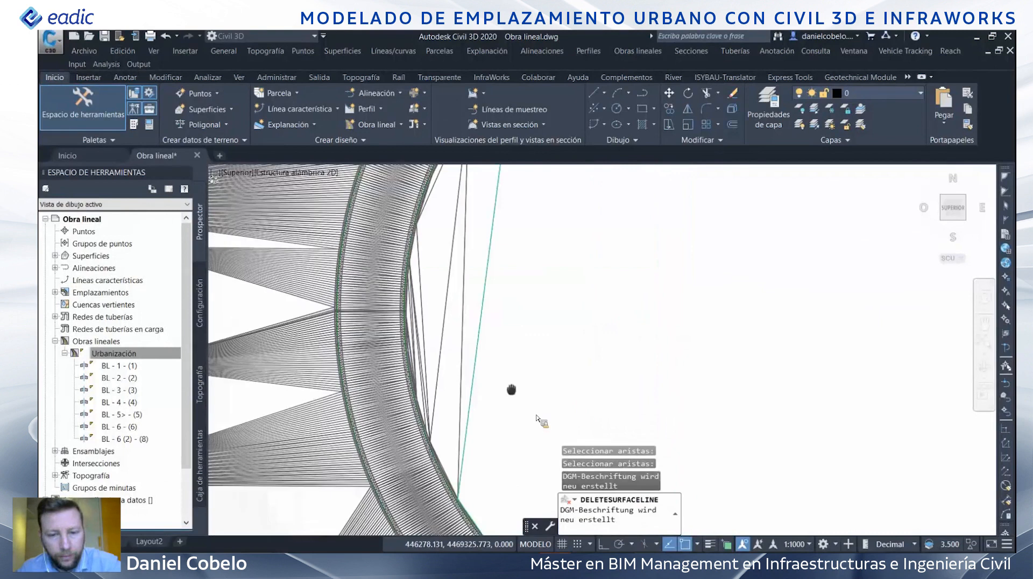
{"action": "middle_click_drag", "start_coordinate": [511, 389], "coordinate": [536, 416]}
{"action": "left_click", "coordinate": [536, 416]}
{"action": "left_click", "coordinate": [436, 350]}
{"action": "key", "text": "Return"}
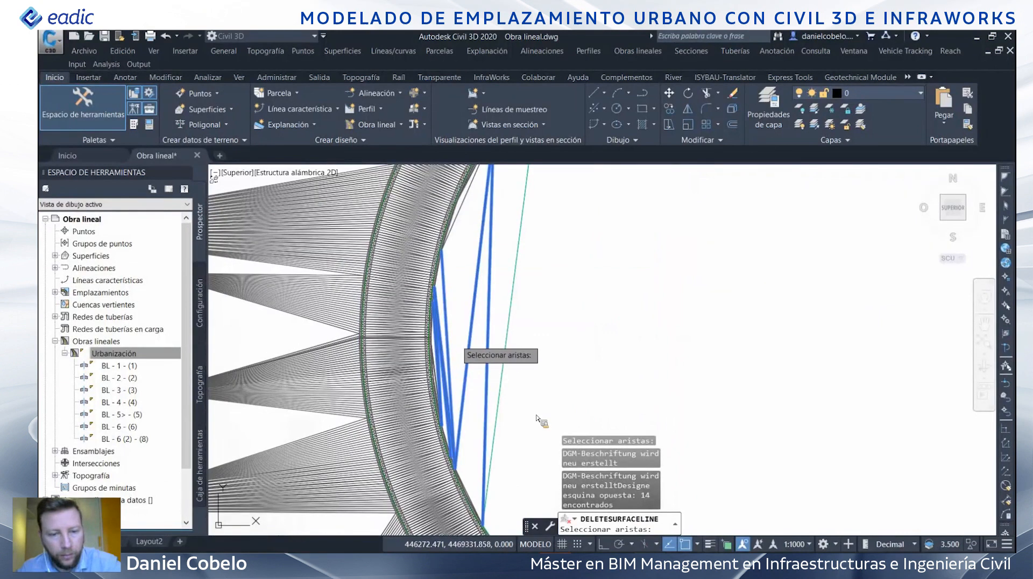
{"action": "scroll", "coordinate": [474, 370], "scroll_direction": "down", "scroll_amount": 2}
{"action": "key", "text": "Escape"}
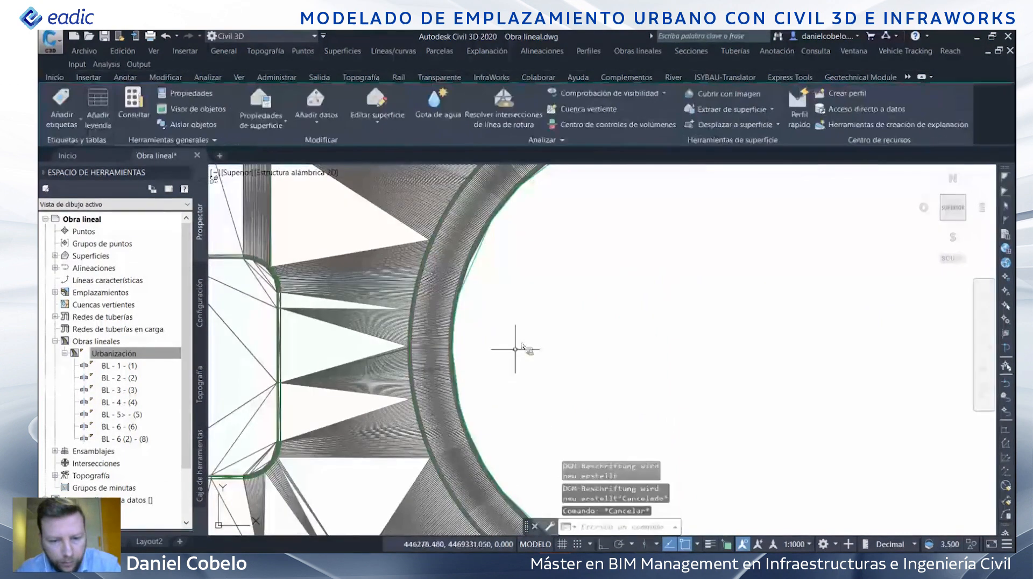
- Hide the triangles in the Contours 2m and 10m (Design) style used by the Urbanización surface
{"action": "key", "text": "Escape"}
{"action": "scroll", "coordinate": [529, 319], "scroll_direction": "down", "scroll_amount": 6}
{"action": "scroll", "coordinate": [644, 323], "scroll_direction": "down", "scroll_amount": 4}
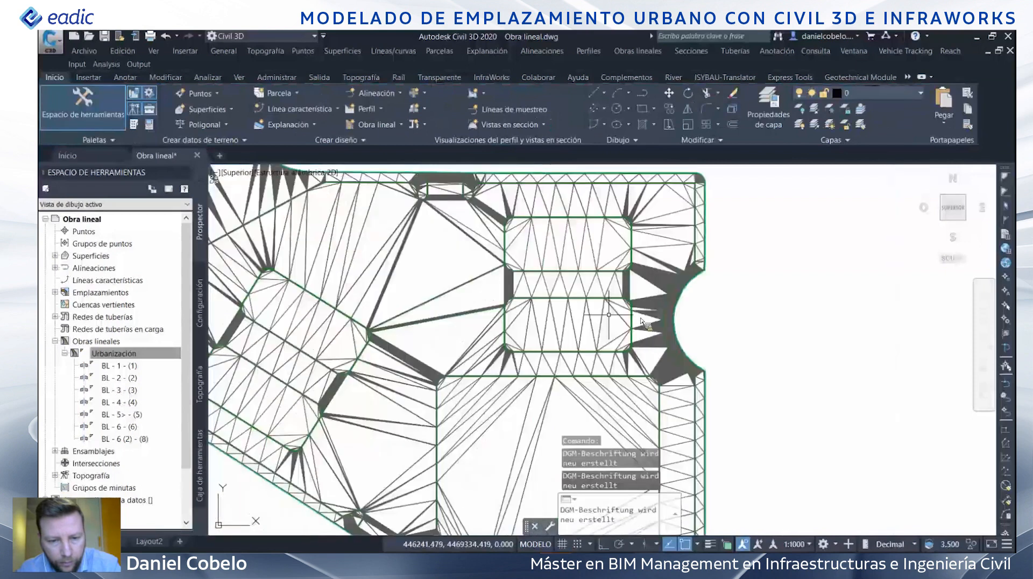
{"action": "middle_click_drag", "start_coordinate": [498, 290], "coordinate": [504, 316]}
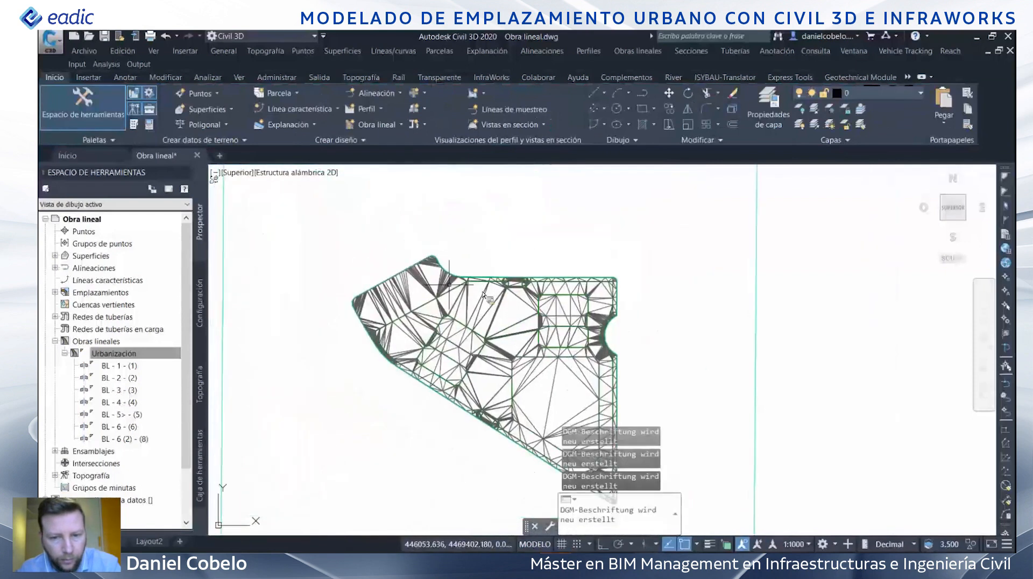
{"action": "scroll", "coordinate": [449, 284], "scroll_direction": "up", "scroll_amount": 4}
{"action": "left_click", "coordinate": [453, 298]}
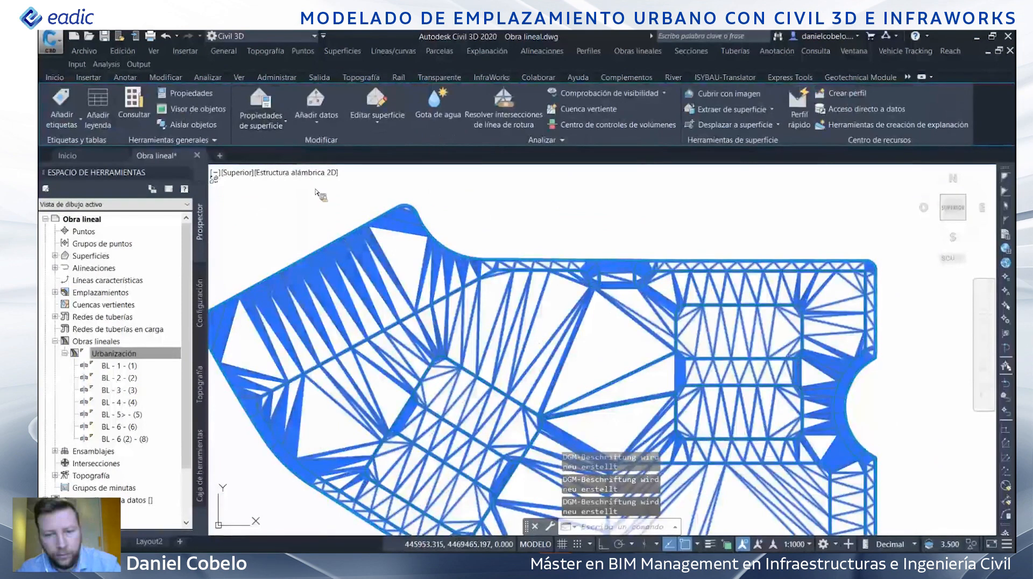
{"action": "double_click", "coordinate": [340, 225]}
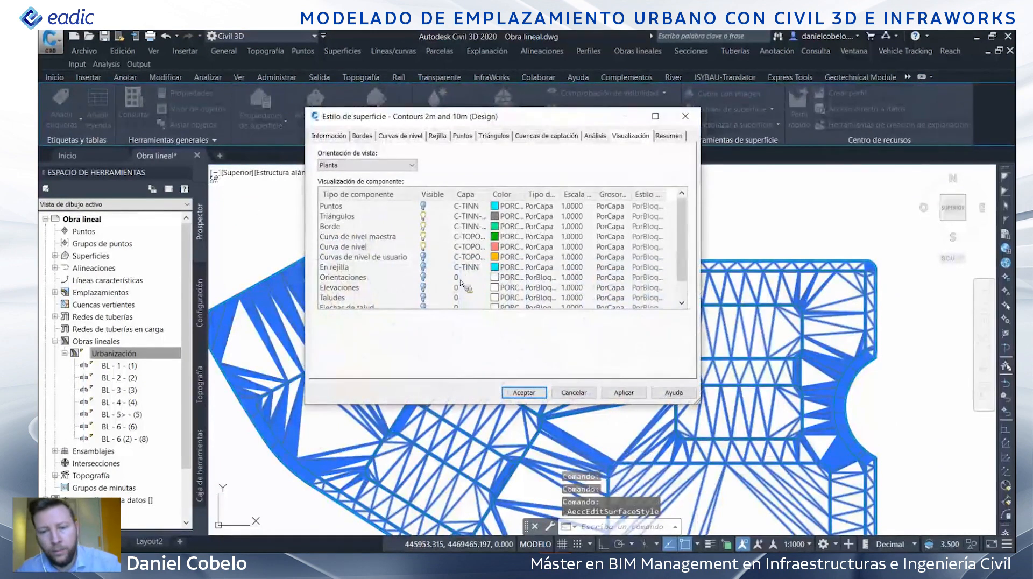
{"action": "left_click", "coordinate": [523, 393]}
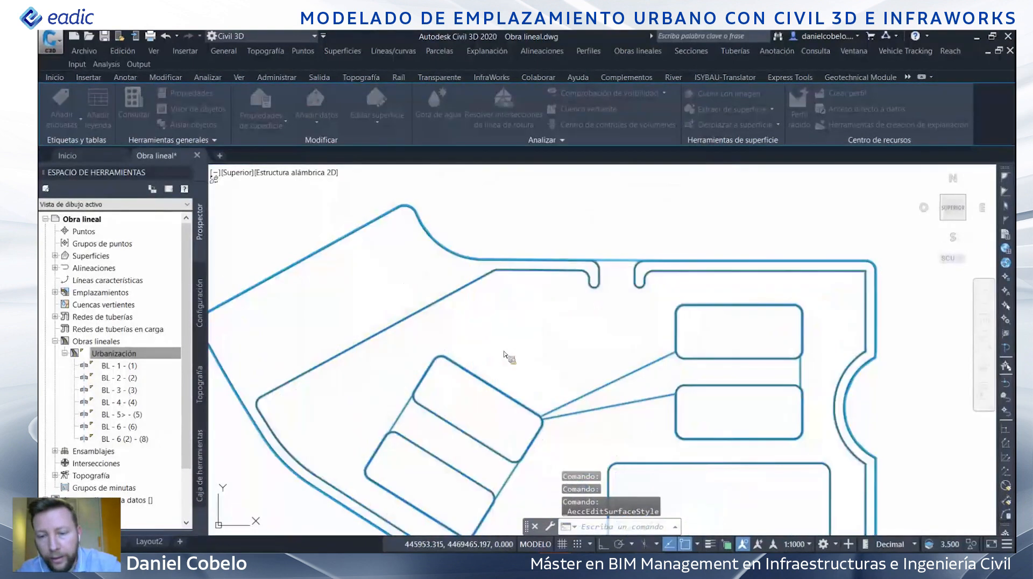
{"action": "key", "text": "Escape"}
{"action": "key", "text": "Escape"}
{"action": "scroll", "coordinate": [503, 353], "scroll_direction": "down", "scroll_amount": 8}
{"action": "scroll", "coordinate": [468, 353], "scroll_direction": "up", "scroll_amount": 4}
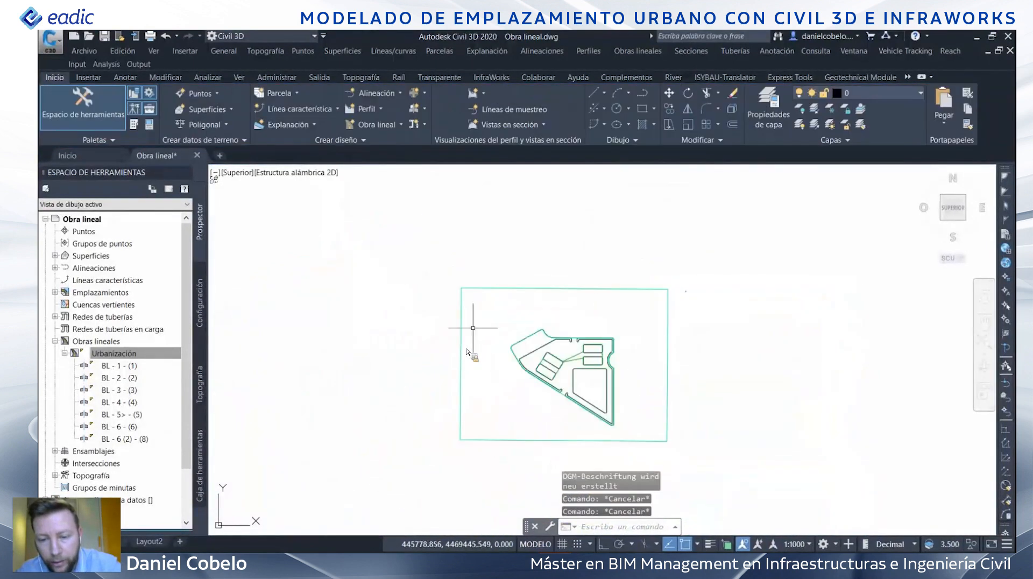
- Collapse the Obras lineales collection and expand Superficies to list the drawing's surfaces
{"action": "left_click", "coordinate": [64, 353]}
{"action": "double_click", "coordinate": [69, 343]}
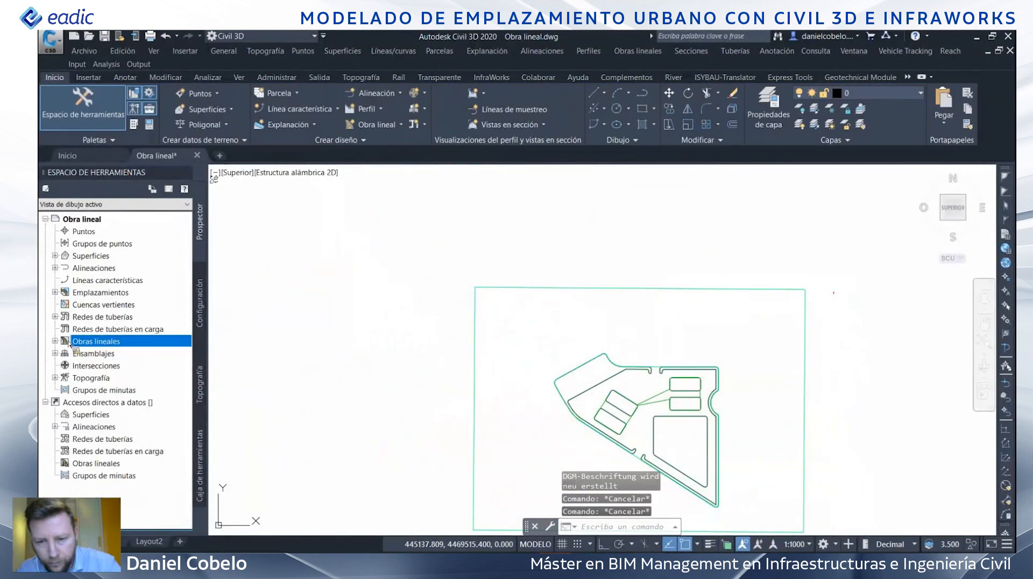
{"action": "left_click", "coordinate": [55, 256]}
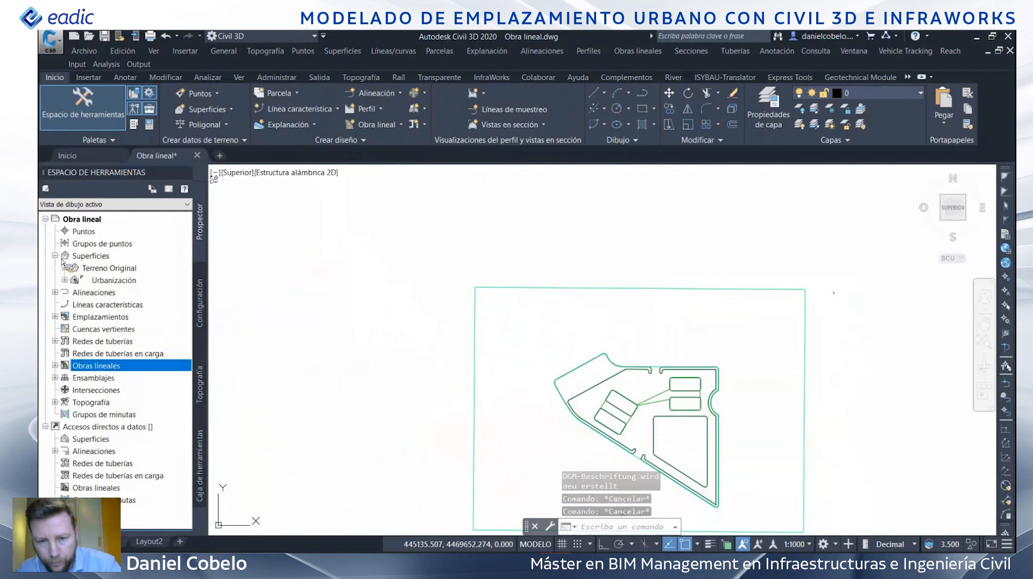
{"action": "left_click", "coordinate": [108, 269]}
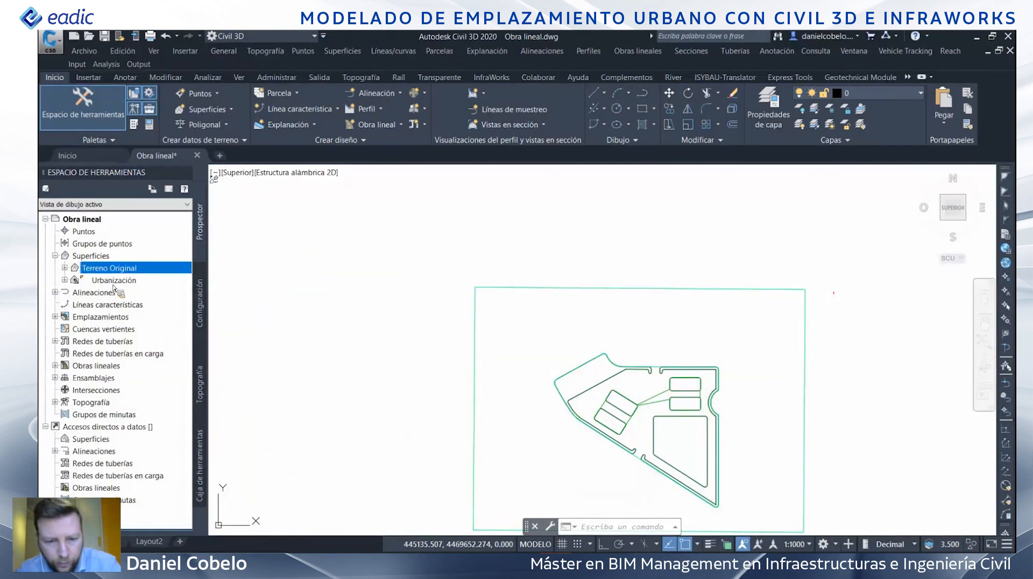
{"action": "left_click", "coordinate": [114, 286]}
- Copy the Terreno Original surface in place, using its upper-left corner as both base point and destination
{"action": "middle_click_drag", "start_coordinate": [502, 319], "coordinate": [469, 329]}
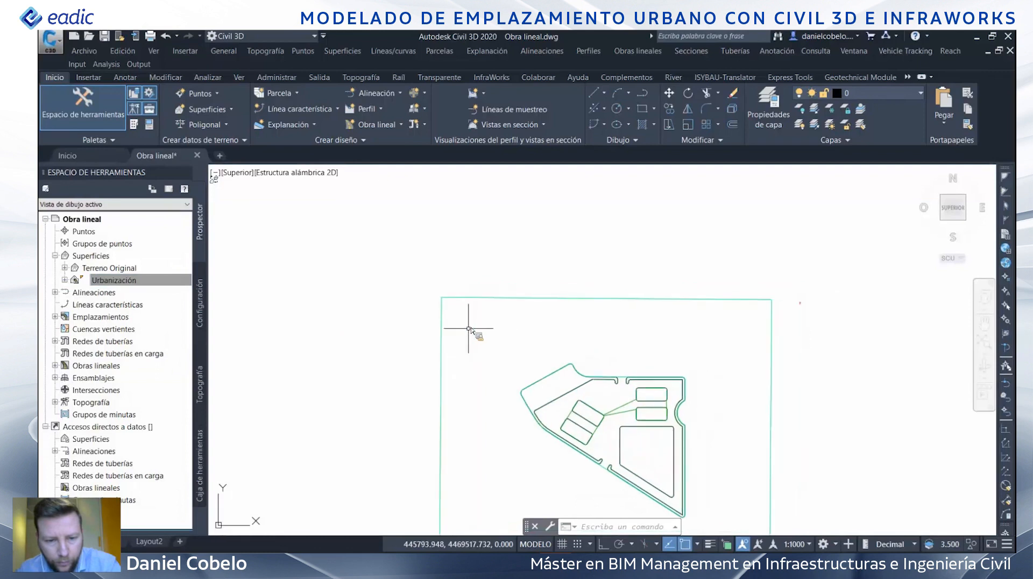
{"action": "scroll", "coordinate": [469, 328], "scroll_direction": "up", "scroll_amount": 4}
{"action": "left_click", "coordinate": [429, 295]}
{"action": "left_click", "coordinate": [376, 249]}
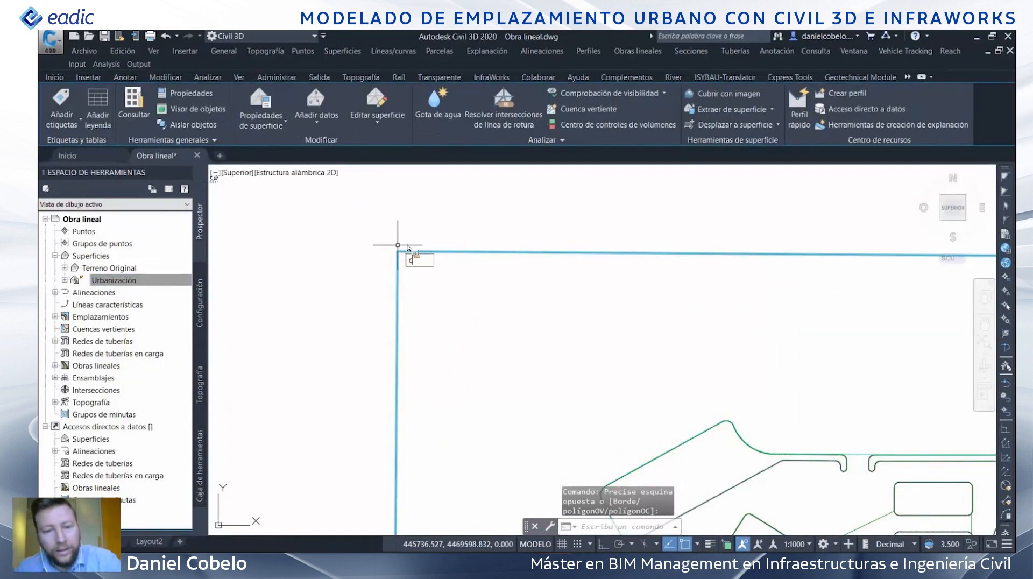
{"action": "type", "text": "co"}
{"action": "key", "text": "Return"}
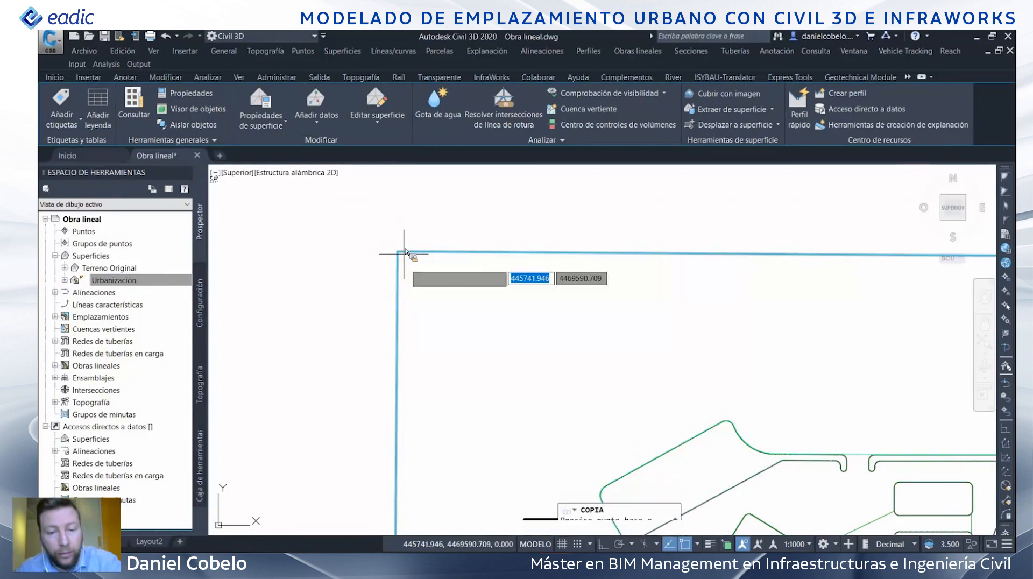
{"action": "left_click", "coordinate": [403, 251]}
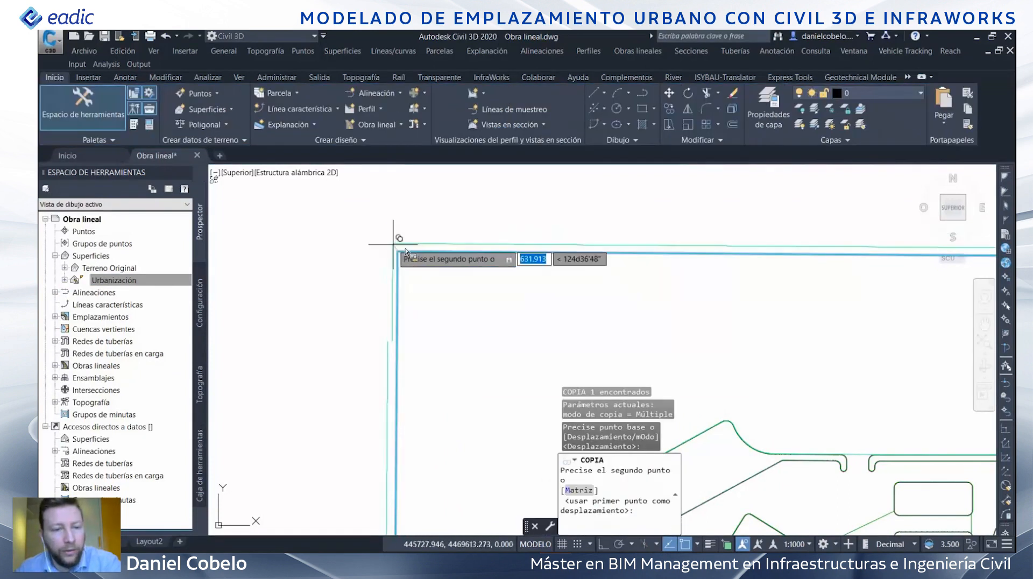
{"action": "left_click", "coordinate": [415, 287]}
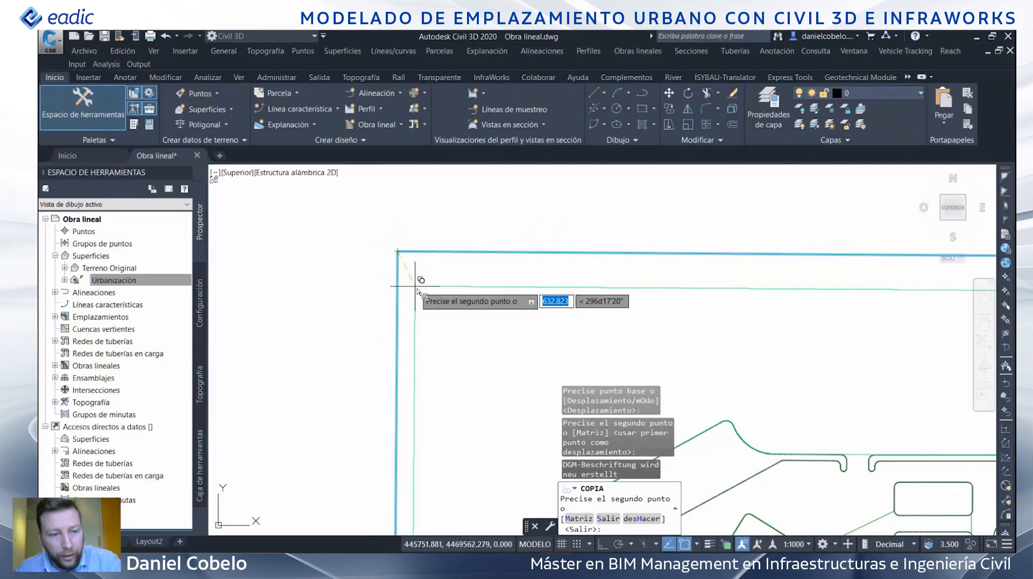
{"action": "key", "text": "Escape"}
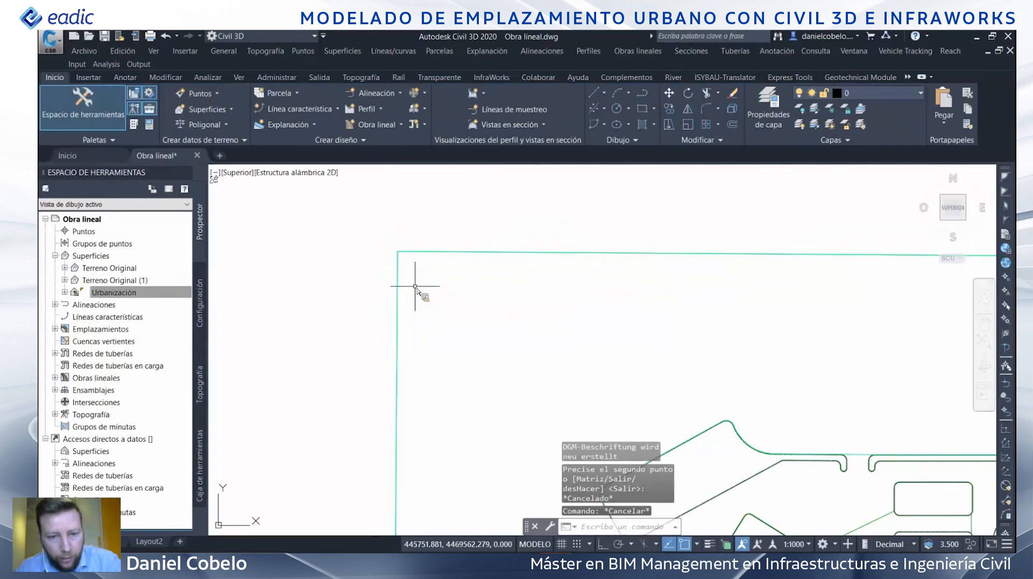
- Rename the copied surface Terreno Original (1) as Terreno Final
{"action": "right_click", "coordinate": [135, 281]}
{"action": "left_click", "coordinate": [178, 288]}
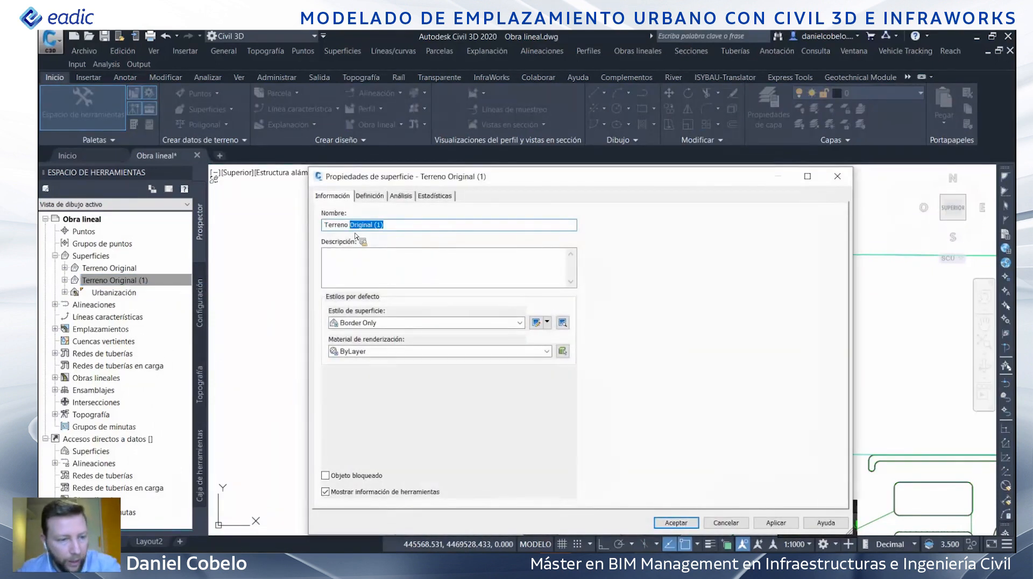
{"action": "left_click", "coordinate": [678, 523]}
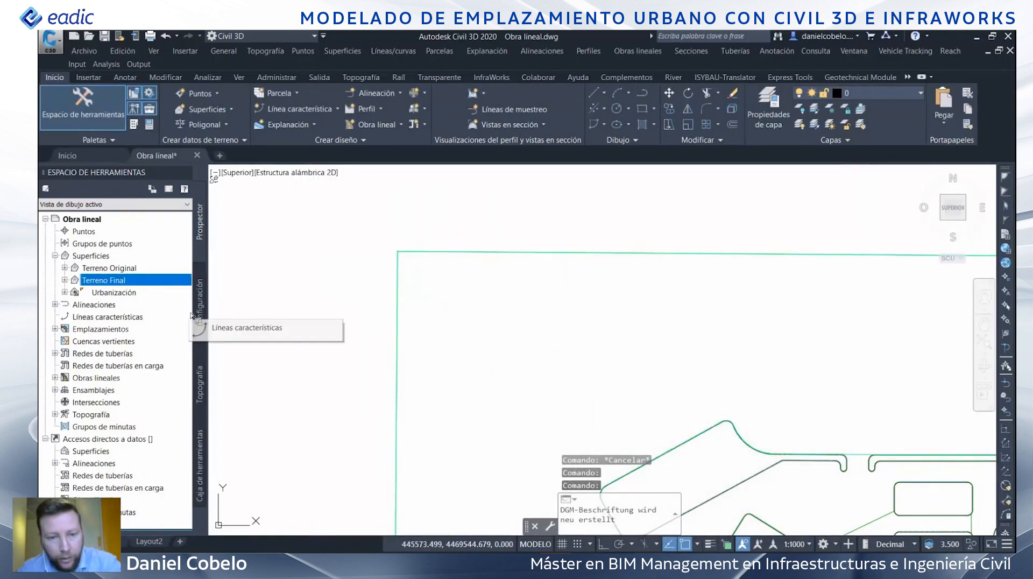
- Set the surface style of Terreno Original to _No Display in its surface properties
{"action": "left_click", "coordinate": [142, 268]}
{"action": "right_click", "coordinate": [113, 267]}
{"action": "left_click", "coordinate": [170, 272]}
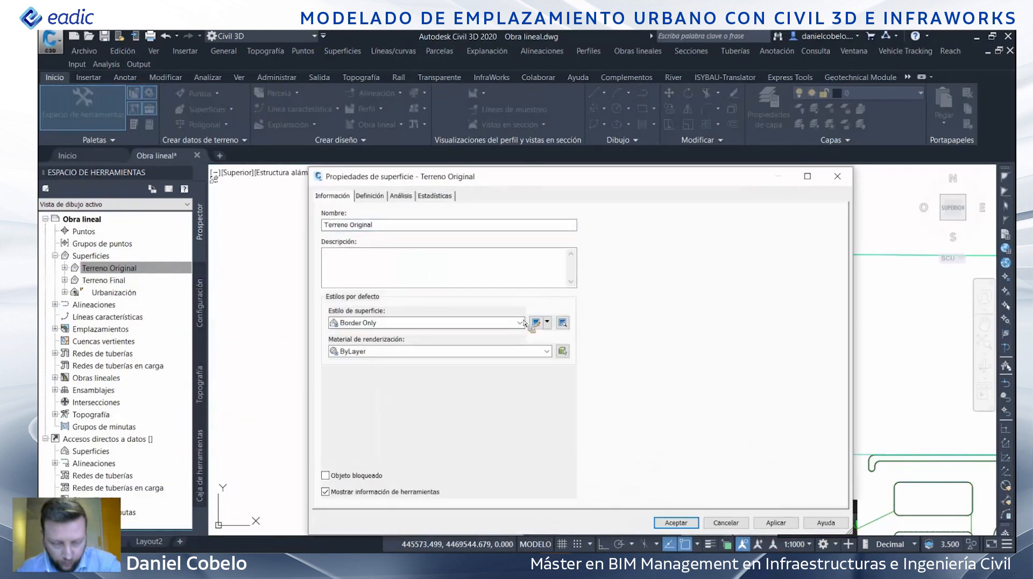
{"action": "left_click", "coordinate": [409, 323]}
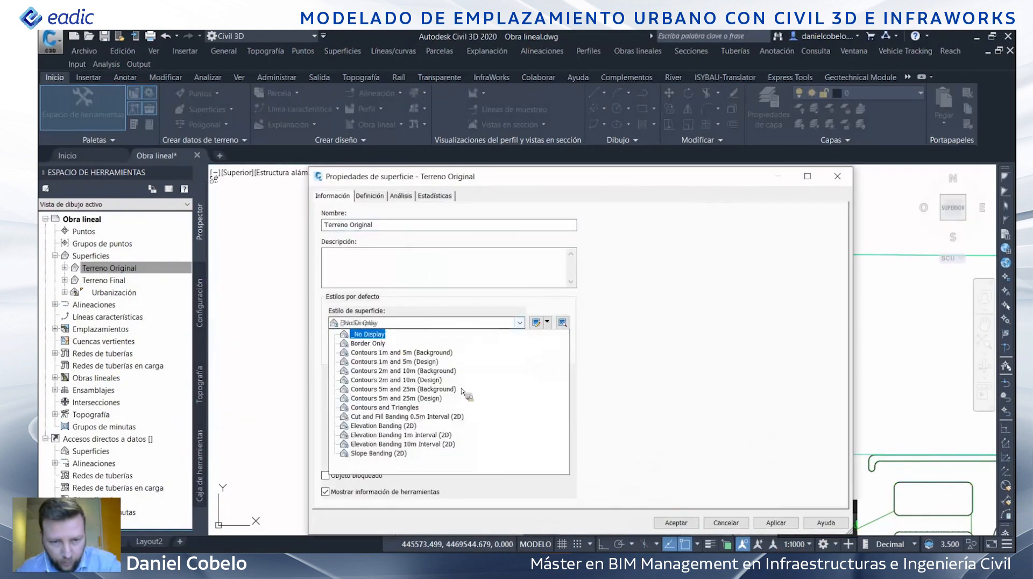
{"action": "left_click", "coordinate": [676, 522]}
{"action": "right_click", "coordinate": [129, 297]}
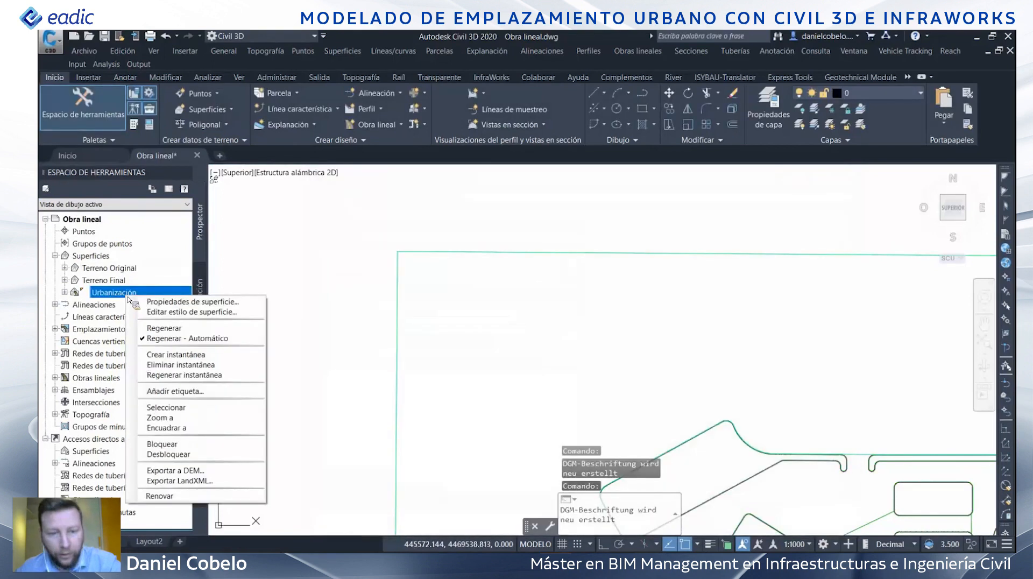
{"action": "left_click", "coordinate": [335, 287]}
{"action": "left_click", "coordinate": [308, 250]}
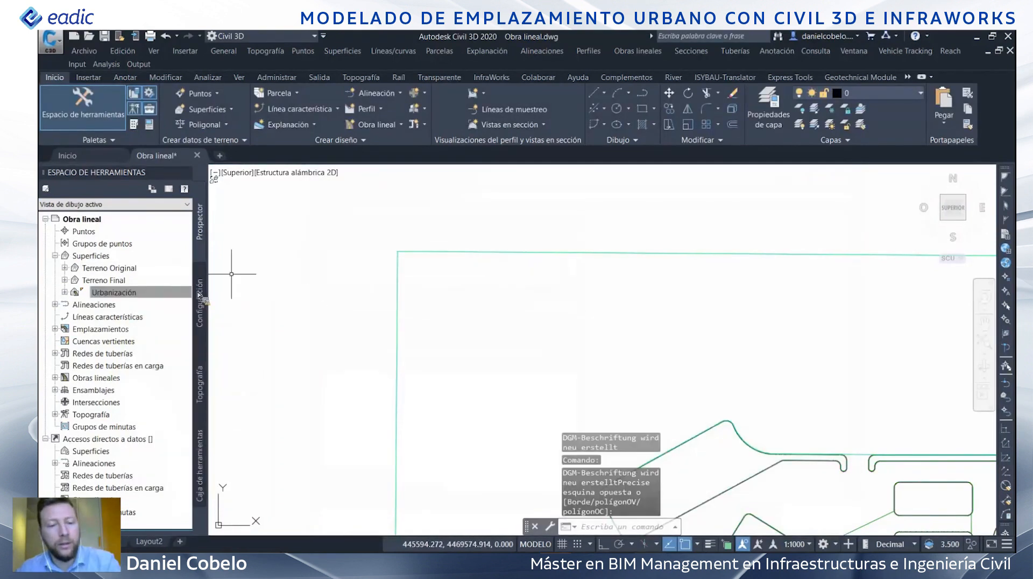
{"action": "middle_click_drag", "start_coordinate": [311, 312], "coordinate": [344, 308]}
- Paste the Urbanización surface into Terreno Final as an edit in its definition
{"action": "left_click", "coordinate": [105, 288]}
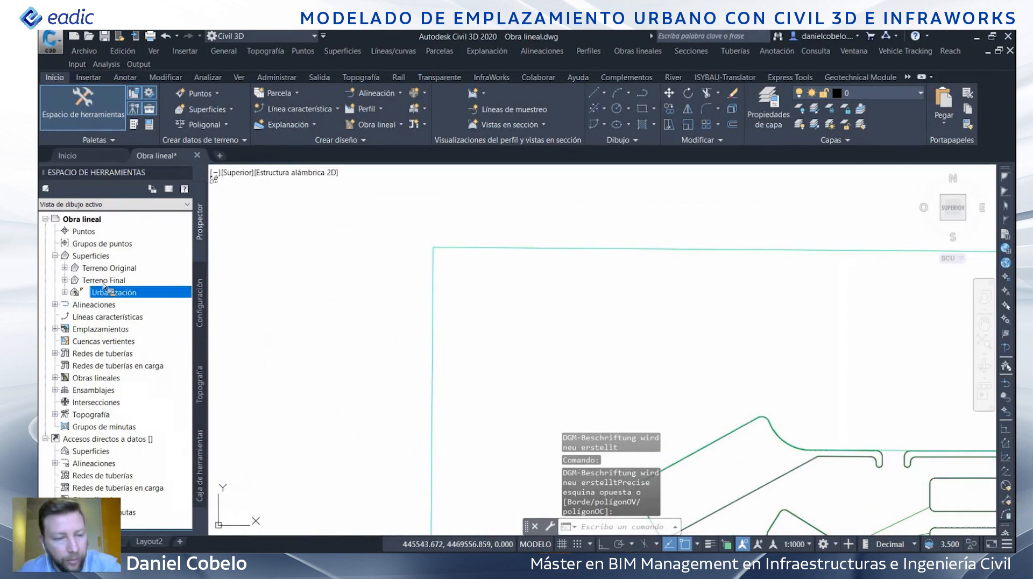
{"action": "left_click", "coordinate": [74, 282]}
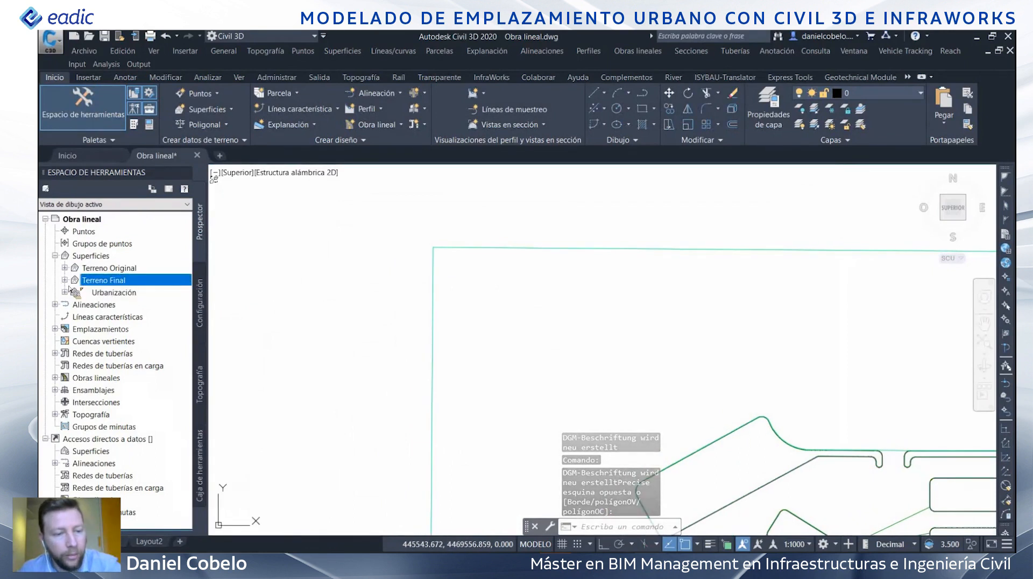
{"action": "left_click", "coordinate": [64, 279]}
{"action": "left_click", "coordinate": [75, 317]}
{"action": "right_click", "coordinate": [118, 391]}
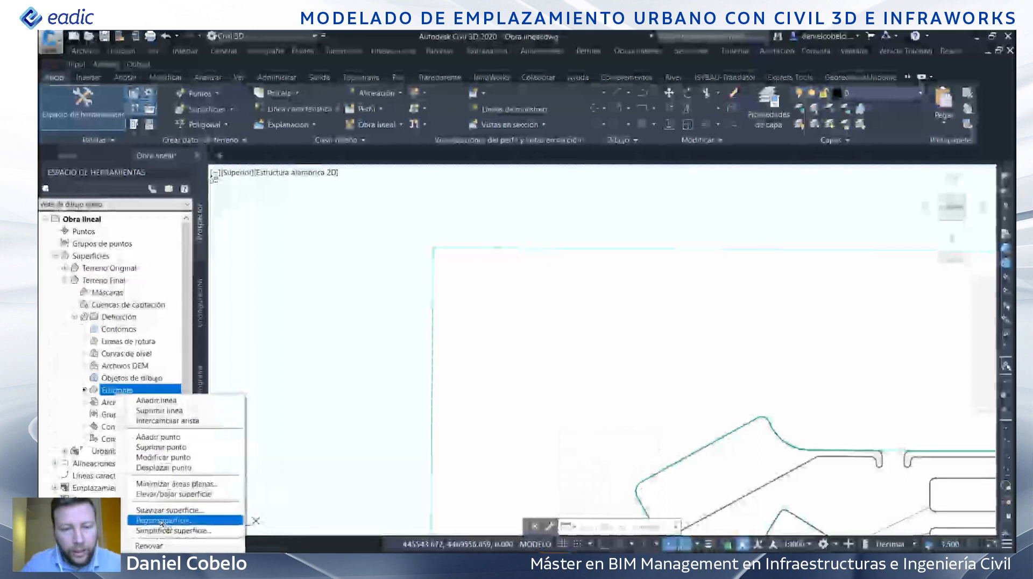
{"action": "left_click", "coordinate": [164, 520]}
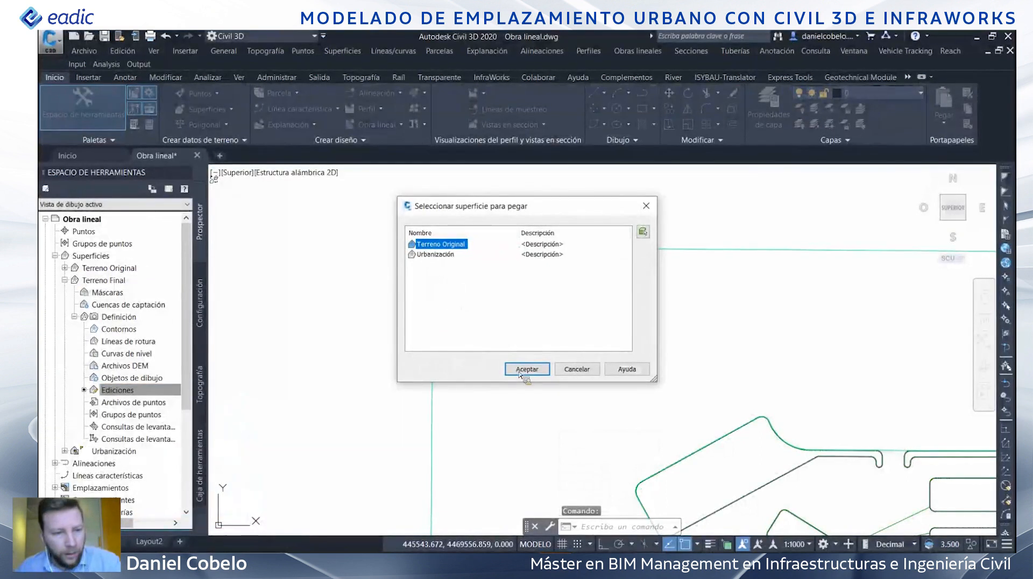
{"action": "left_click", "coordinate": [521, 369]}
{"action": "scroll", "coordinate": [527, 353], "scroll_direction": "down", "scroll_amount": 3}
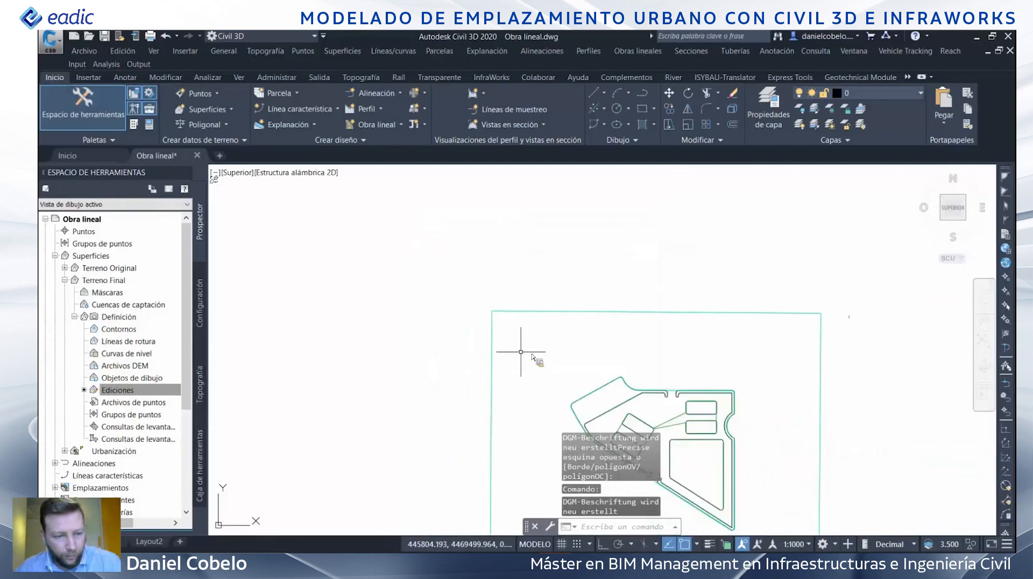
- Set the surface style of Terreno Final to Contours 5m and 25m (Background)
{"action": "right_click", "coordinate": [123, 268]}
{"action": "right_click", "coordinate": [132, 280]}
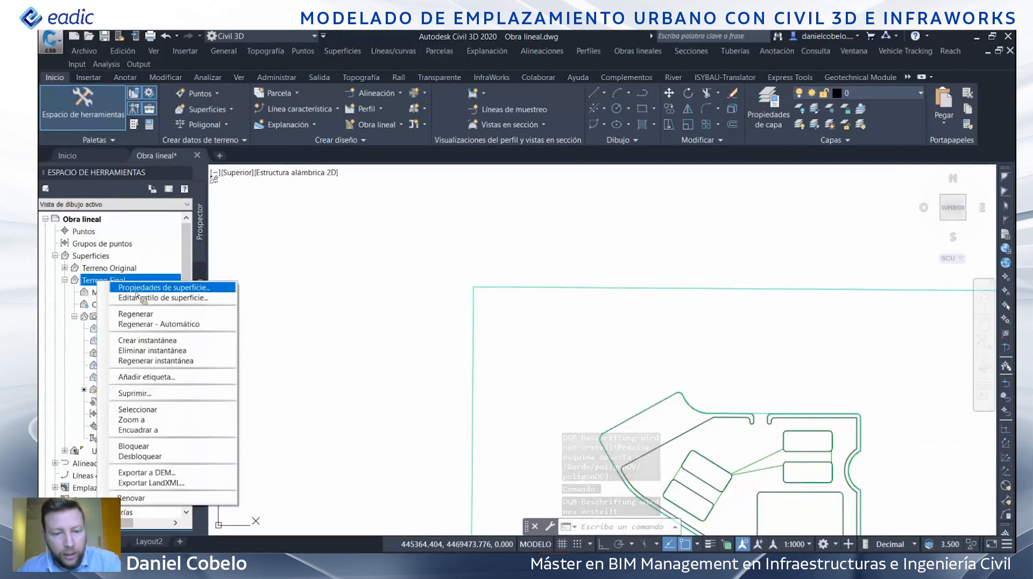
{"action": "left_click", "coordinate": [172, 288]}
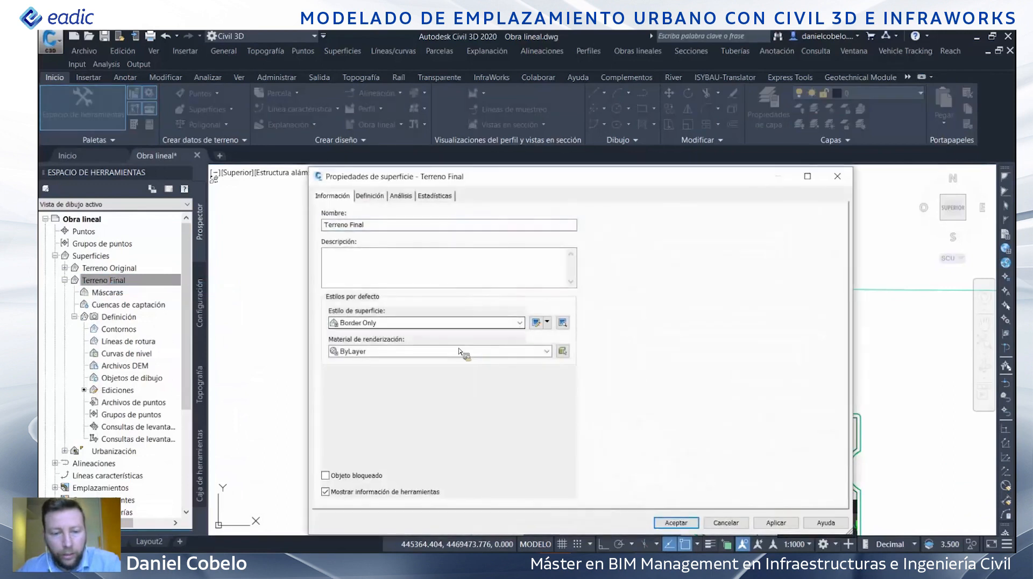
{"action": "left_click", "coordinate": [431, 323]}
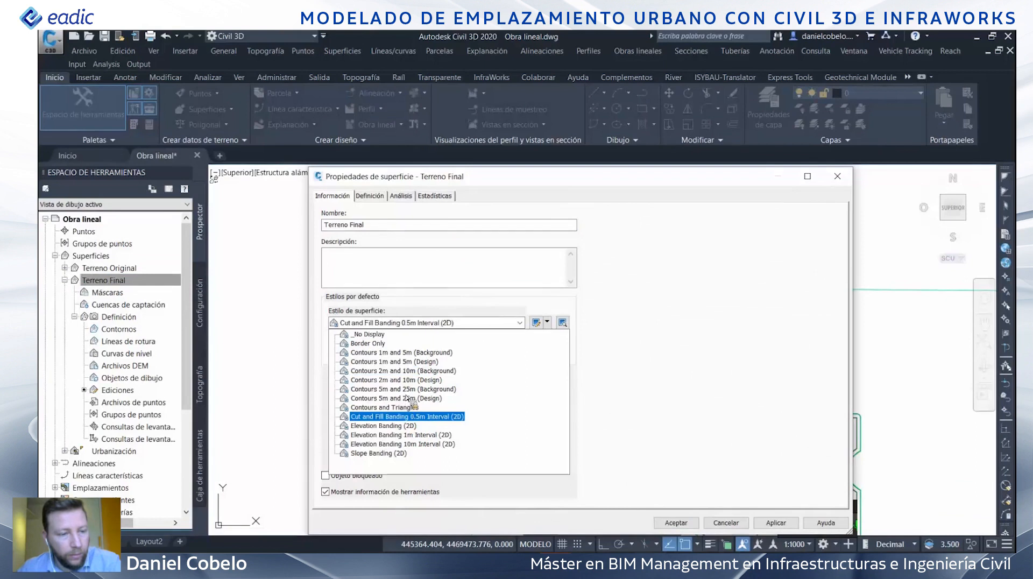
{"action": "left_click", "coordinate": [676, 524]}
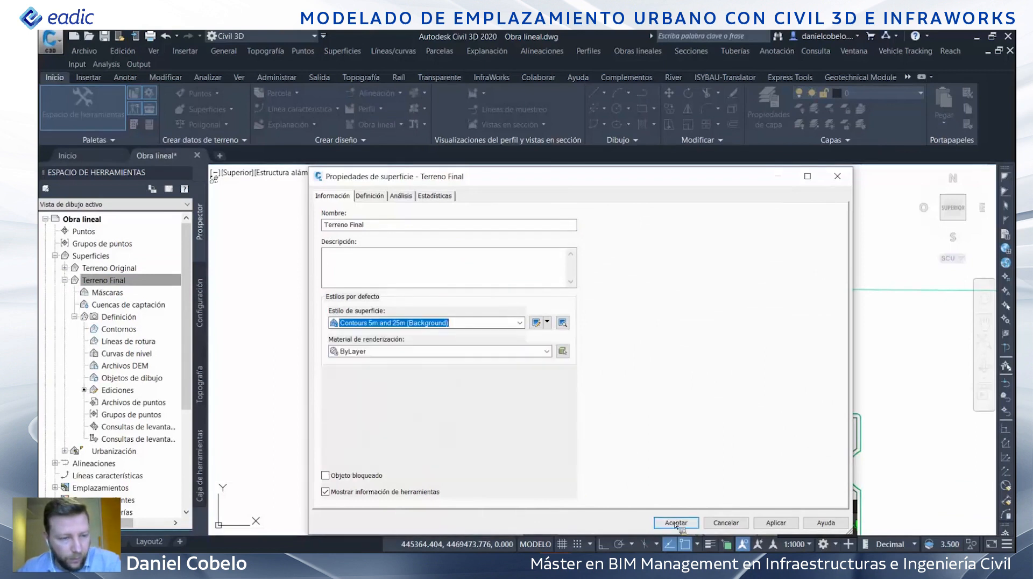
{"action": "left_click", "coordinate": [676, 523]}
{"action": "scroll", "coordinate": [549, 316], "scroll_direction": "down", "scroll_amount": 3}
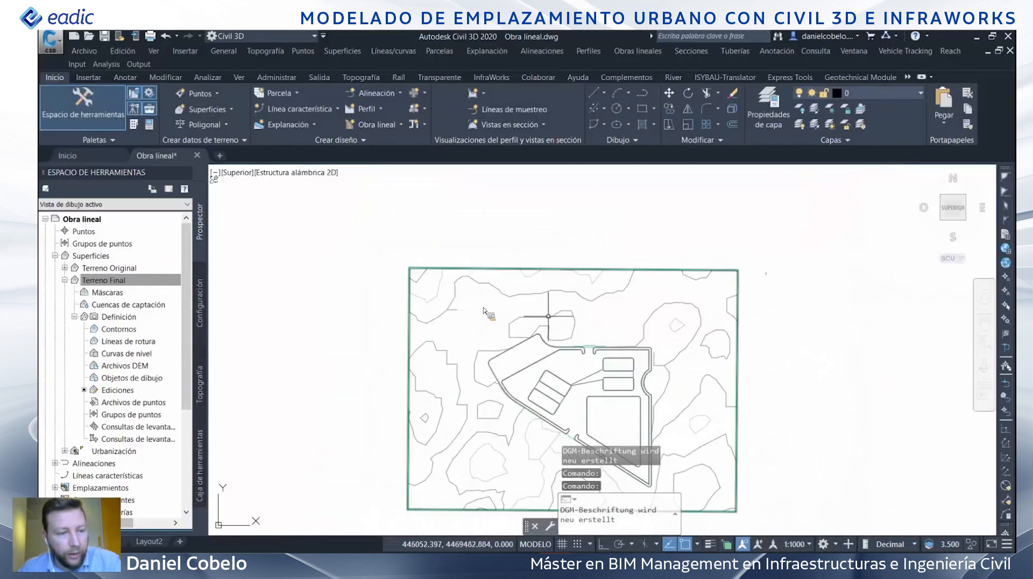
- Inspect the Terreno Final surface from a tilted 3D view in the object viewer with the Realista visual style
{"action": "left_click", "coordinate": [545, 295]}
{"action": "right_click", "coordinate": [545, 295]}
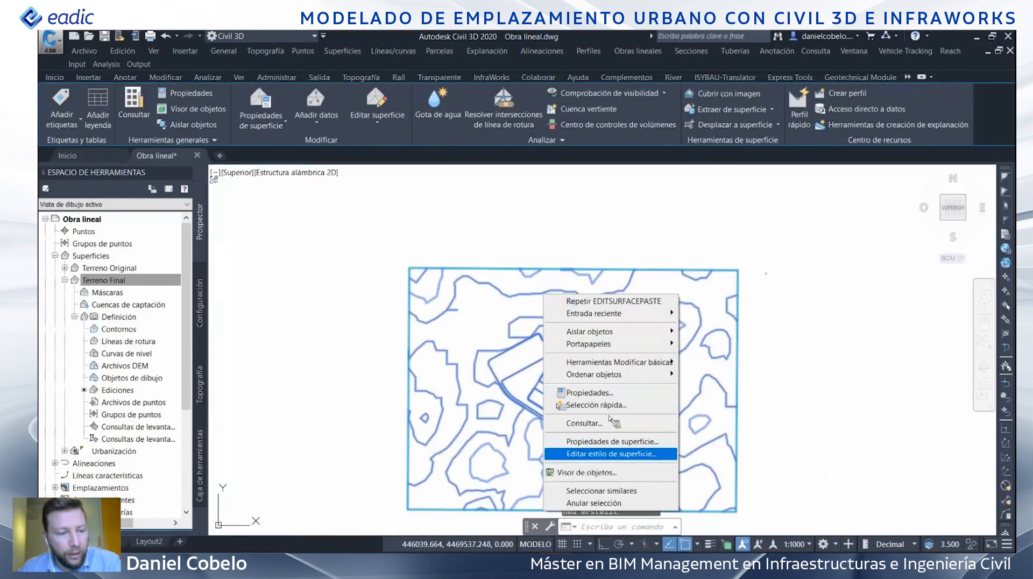
{"action": "left_click", "coordinate": [603, 472]}
{"action": "mouse_move", "coordinate": [611, 379]}
{"action": "left_mouse_down"}
{"action": "mouse_move", "coordinate": [619, 262]}
{"action": "mouse_move", "coordinate": [629, 367]}
{"action": "mouse_move", "coordinate": [551, 257]}
{"action": "left_mouse_up"}
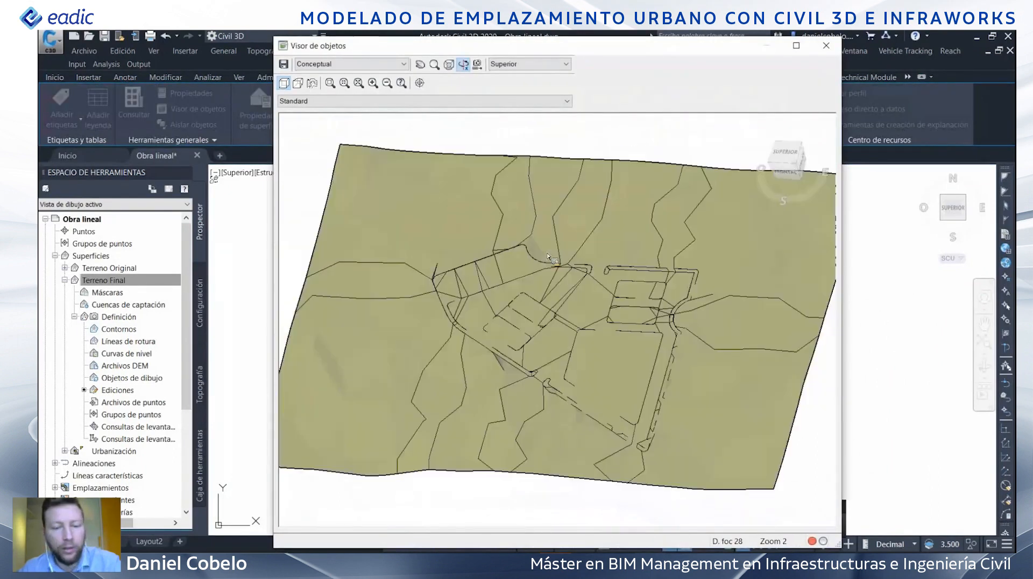
{"action": "left_click", "coordinate": [396, 64]}
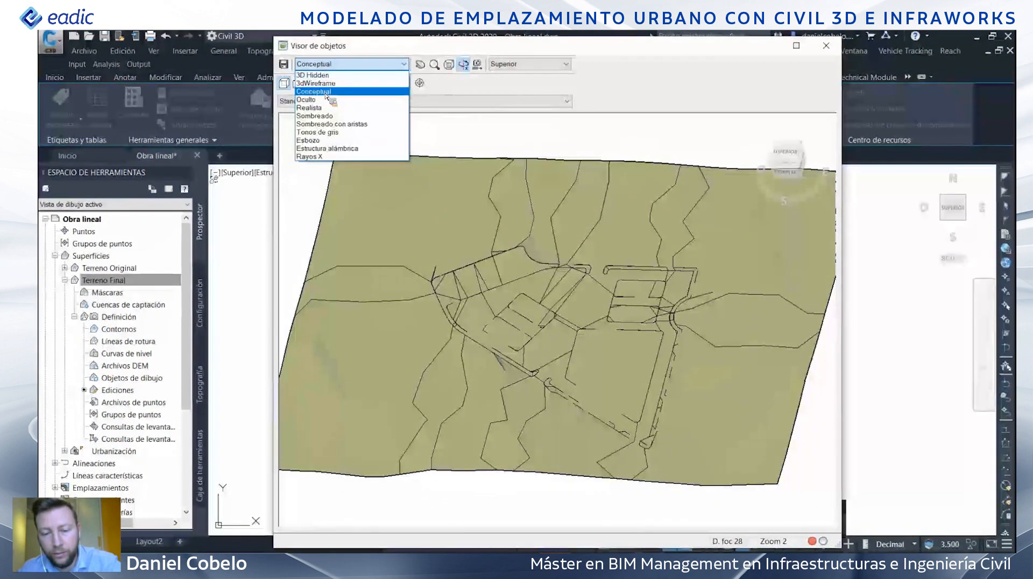
{"action": "left_click", "coordinate": [352, 107]}
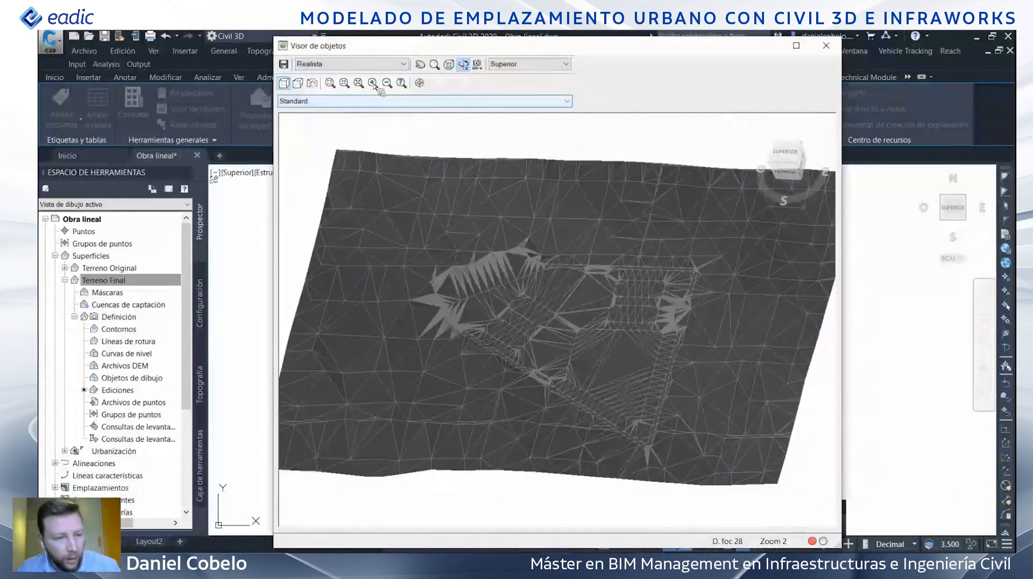
- Inspect the Terreno Final surface from a rotated 3D angle with the Sombreado visual style, and close the object viewer
{"action": "left_click", "coordinate": [404, 64]}
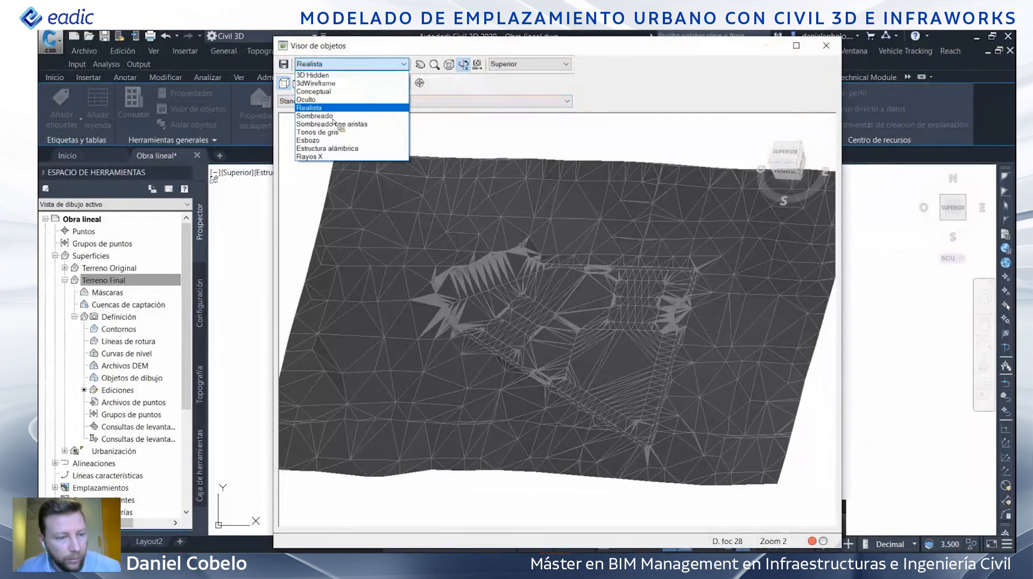
{"action": "left_click", "coordinate": [347, 119]}
{"action": "mouse_move", "coordinate": [560, 362]}
{"action": "left_mouse_down"}
{"action": "mouse_move", "coordinate": [668, 330]}
{"action": "mouse_move", "coordinate": [827, 60]}
{"action": "left_mouse_up"}
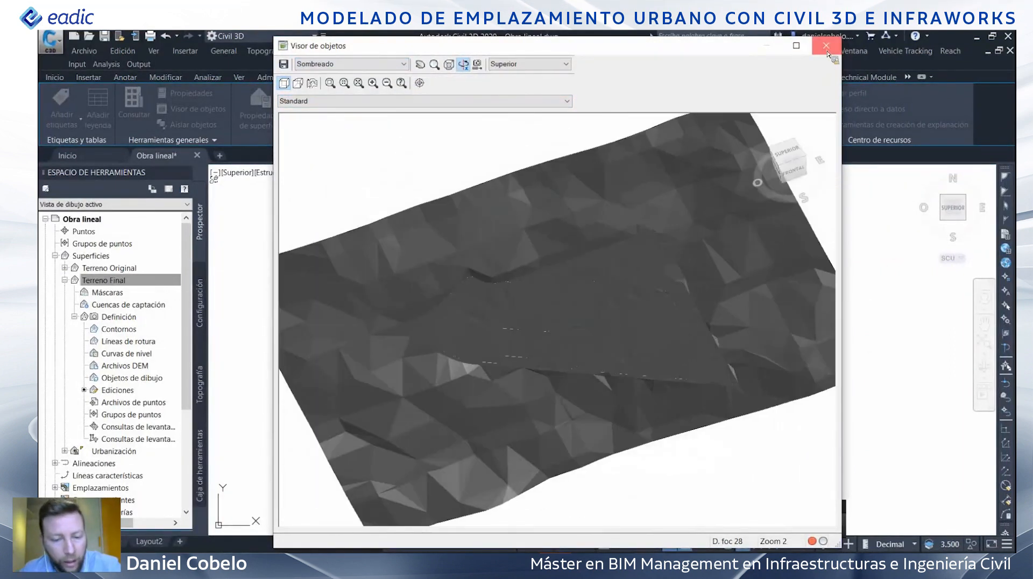
{"action": "left_click", "coordinate": [827, 46]}
- Set up a LandXML export that includes only the Terreno Final surface
{"action": "mouse_move", "coordinate": [691, 338]}
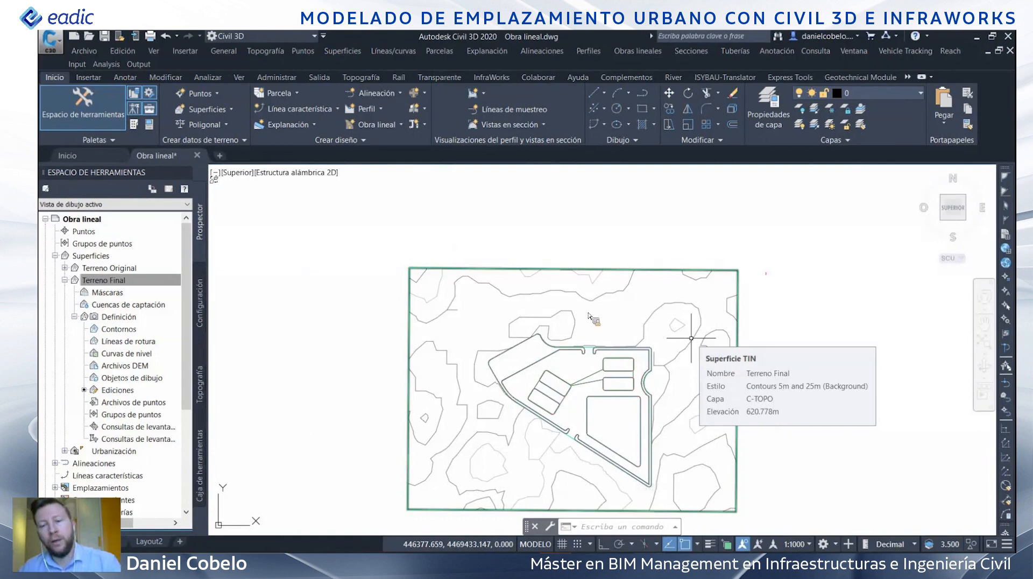
{"action": "middle_click_drag", "start_coordinate": [589, 314], "coordinate": [558, 308]}
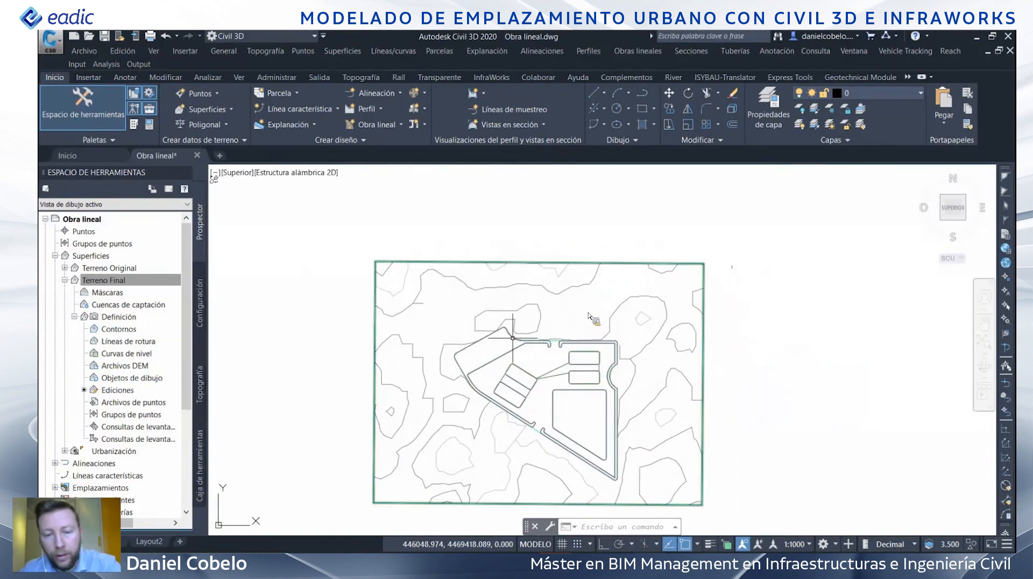
{"action": "left_click", "coordinate": [319, 77]}
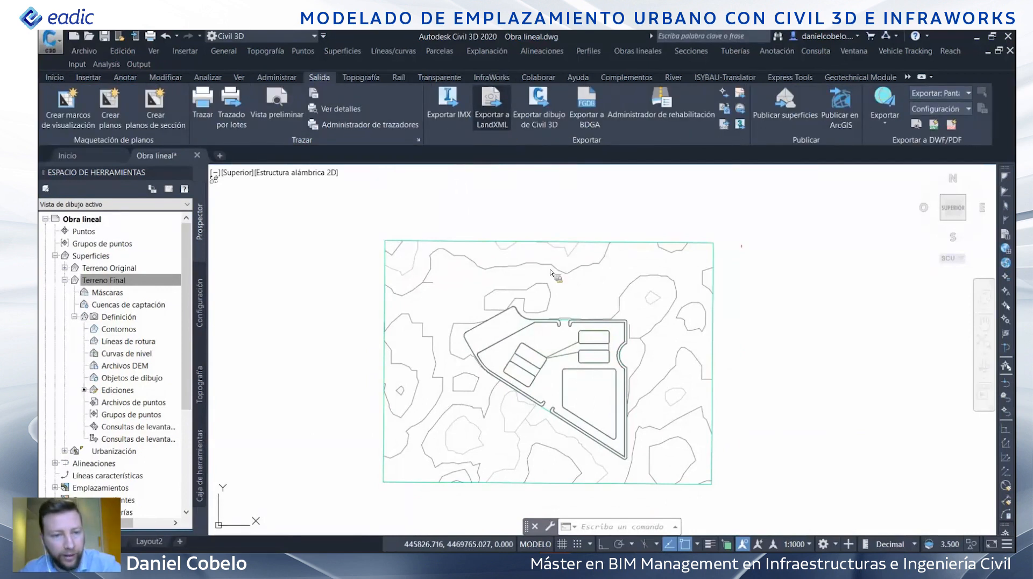
{"action": "left_click", "coordinate": [467, 138]}
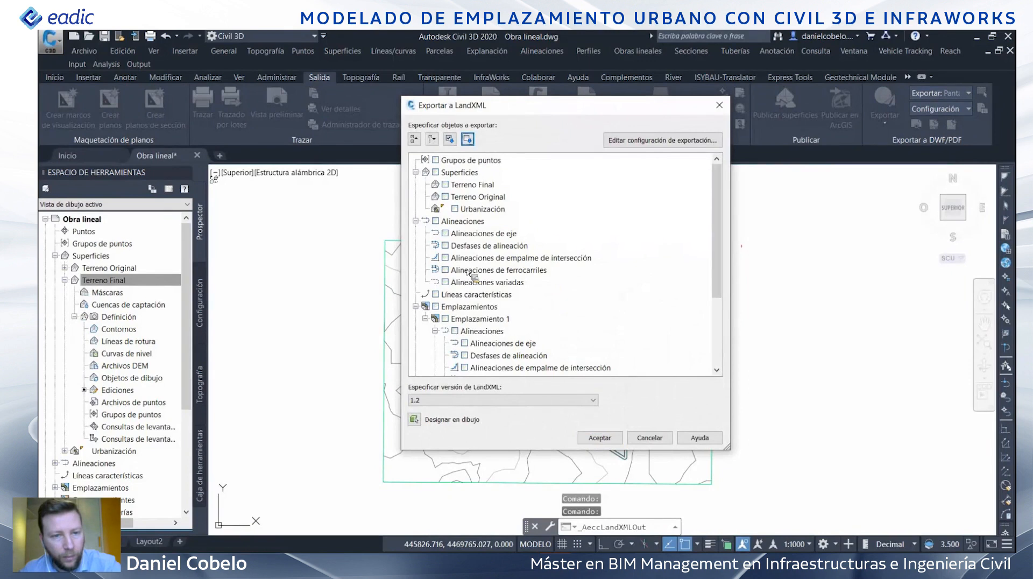
{"action": "left_click", "coordinate": [445, 184]}
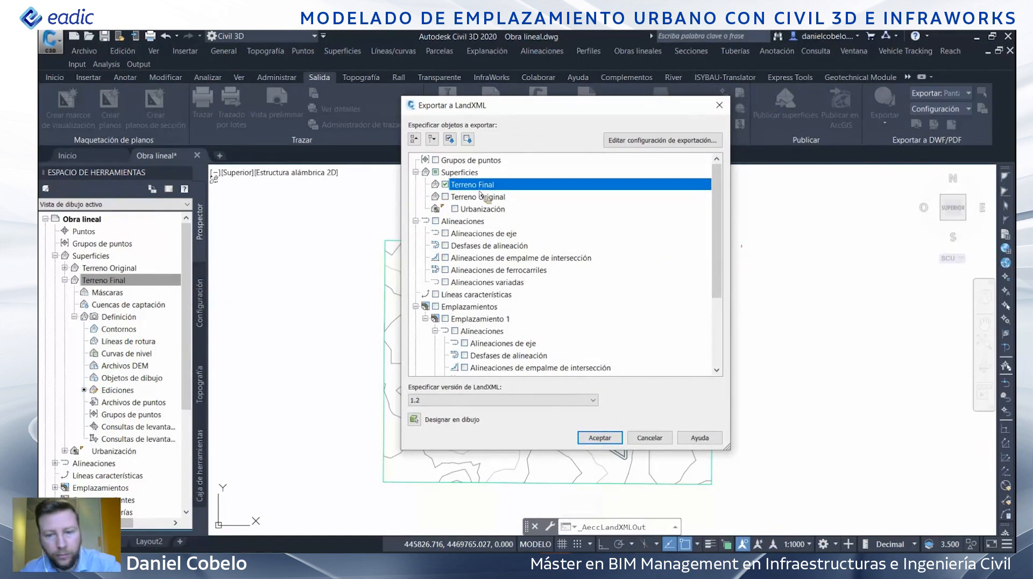
{"action": "left_click", "coordinate": [599, 438]}
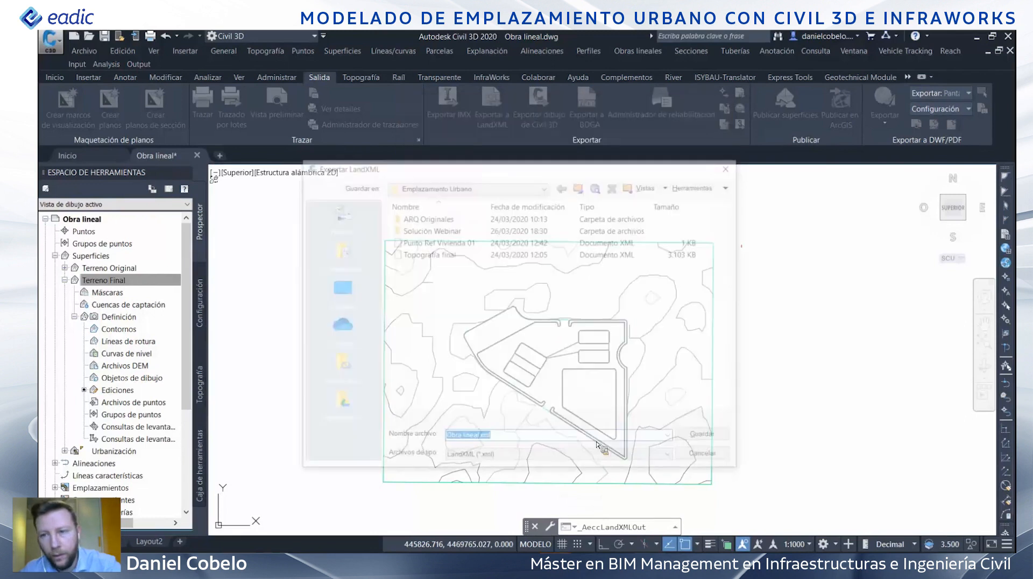
- Save the exported LandXML file as Terreno final in the Solución Webinar folder
{"action": "double_click", "coordinate": [430, 229]}
{"action": "triple_click", "coordinate": [510, 443]}
{"action": "type", "text": "Terreno final"}
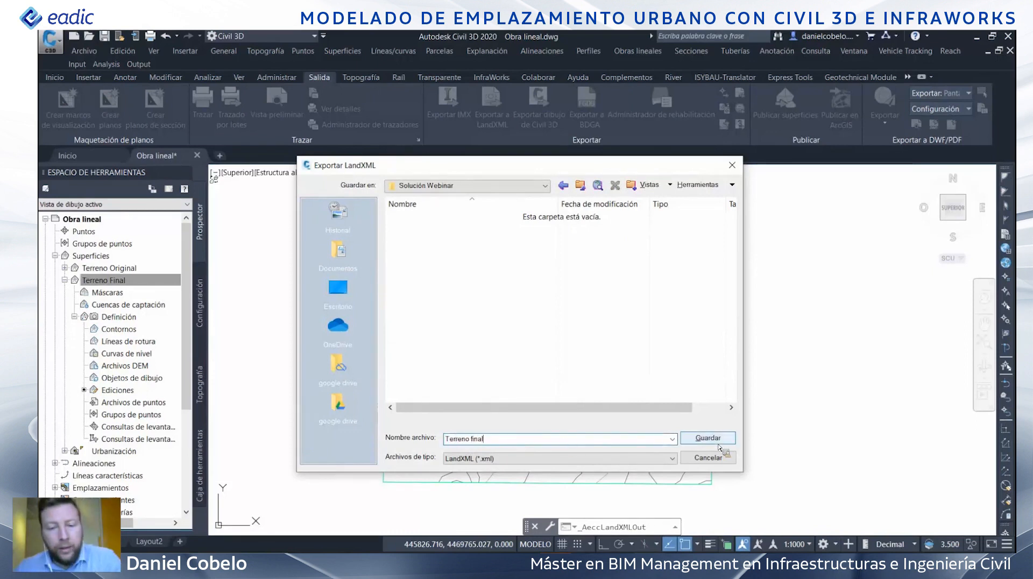
{"action": "key", "text": "Return"}
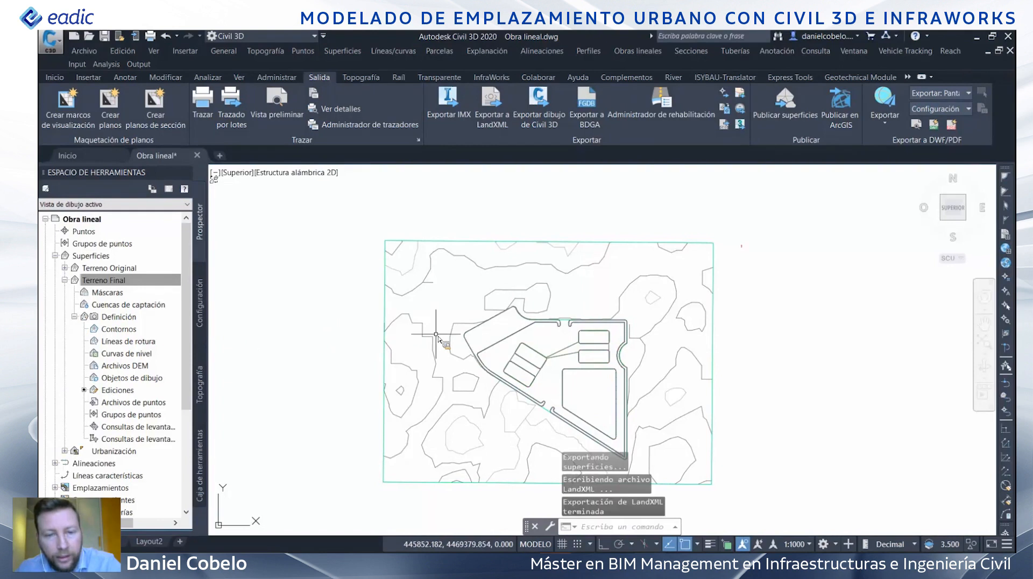
- Switch to the Emplazamiento Urbano model in InfraWorks and add a new proposal named Topo_Final
{"action": "mouse_move", "coordinate": [438, 339]}
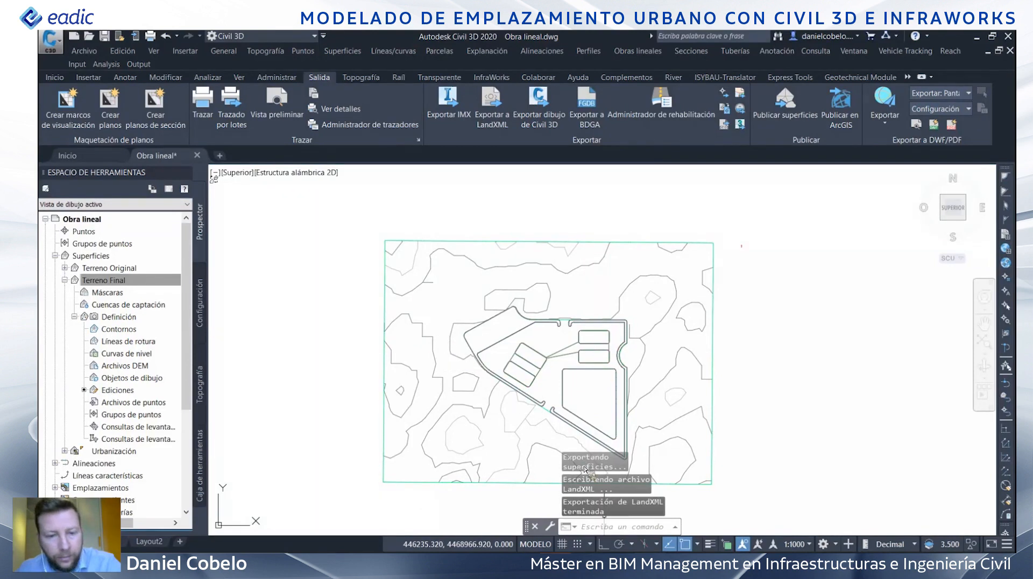
{"action": "left_click", "coordinate": [605, 563]}
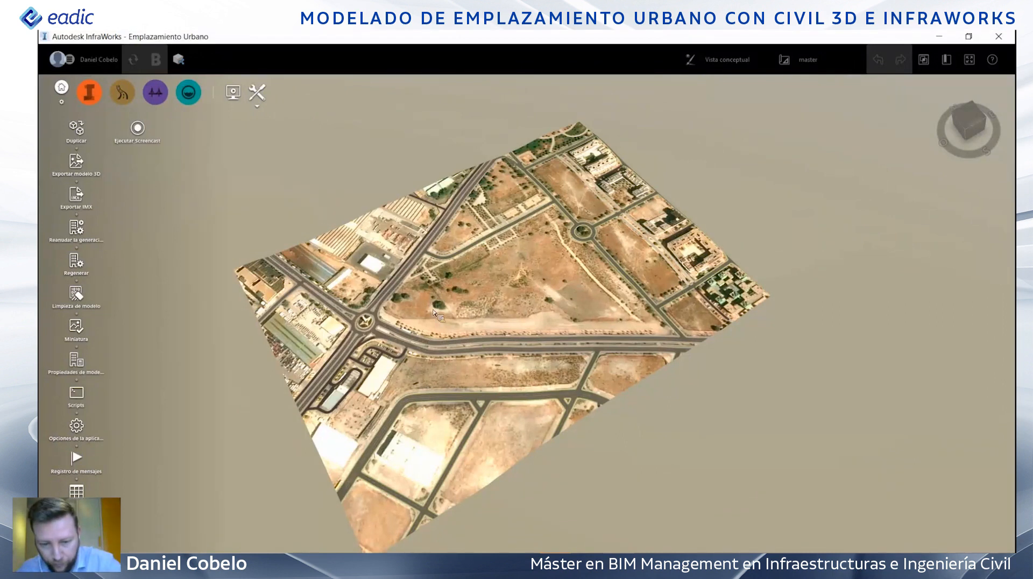
{"action": "left_click", "coordinate": [97, 99]}
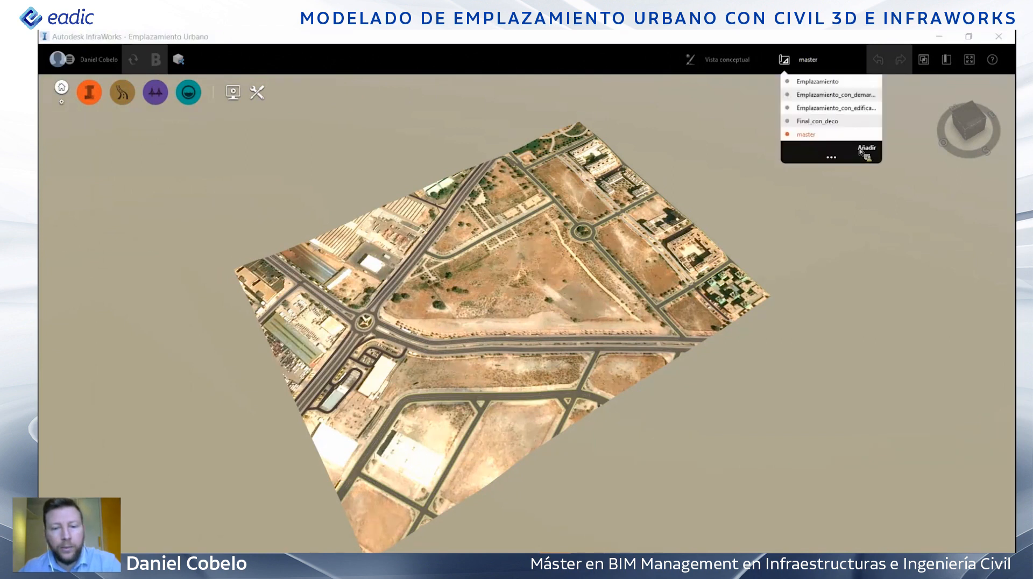
{"action": "left_click", "coordinate": [865, 149]}
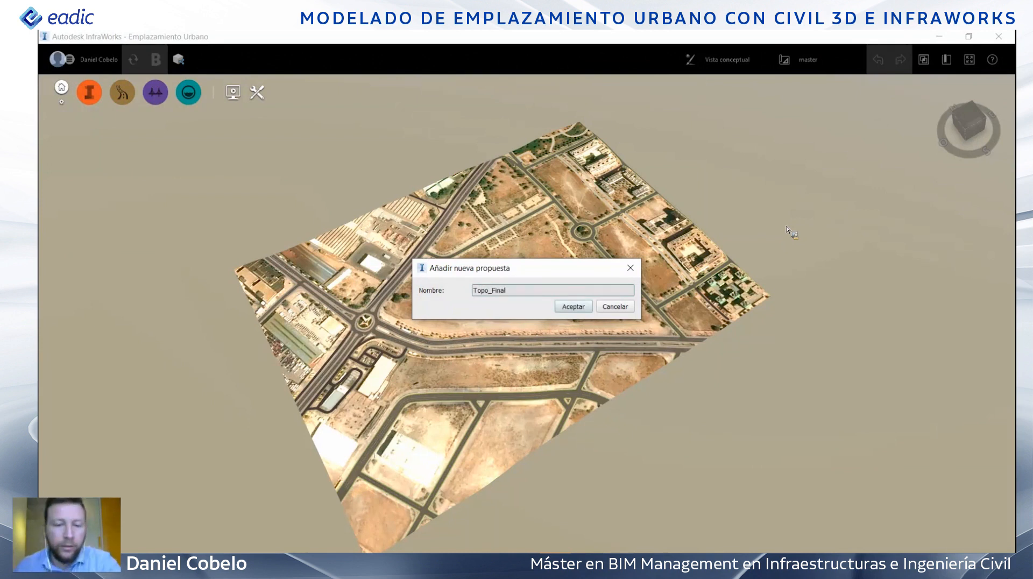
{"action": "left_click", "coordinate": [572, 313]}
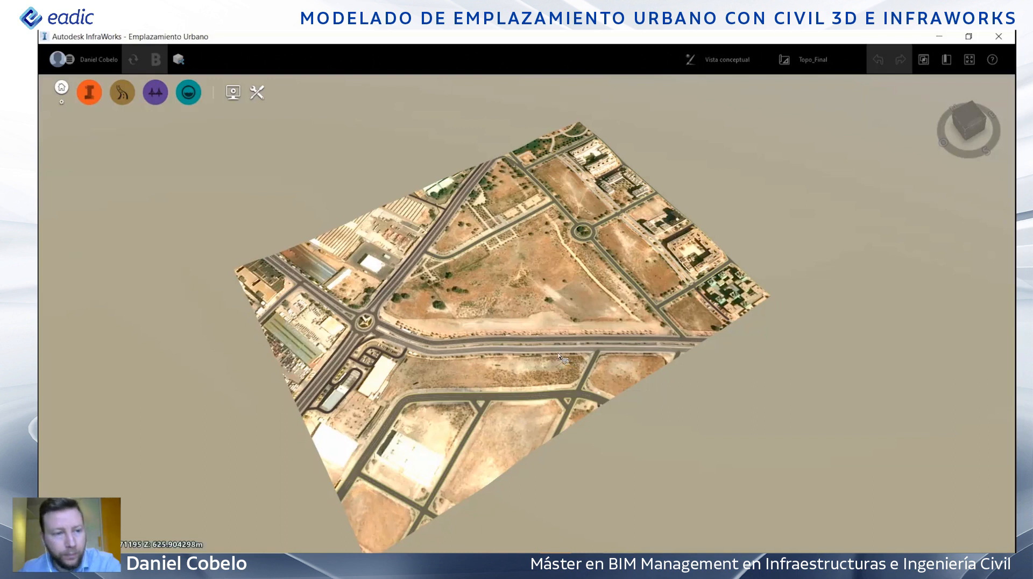
- Delete the imagery and elevation data sources from the Topo_Final proposal
{"action": "left_click", "coordinate": [88, 102]}
{"action": "left_click", "coordinate": [76, 130]}
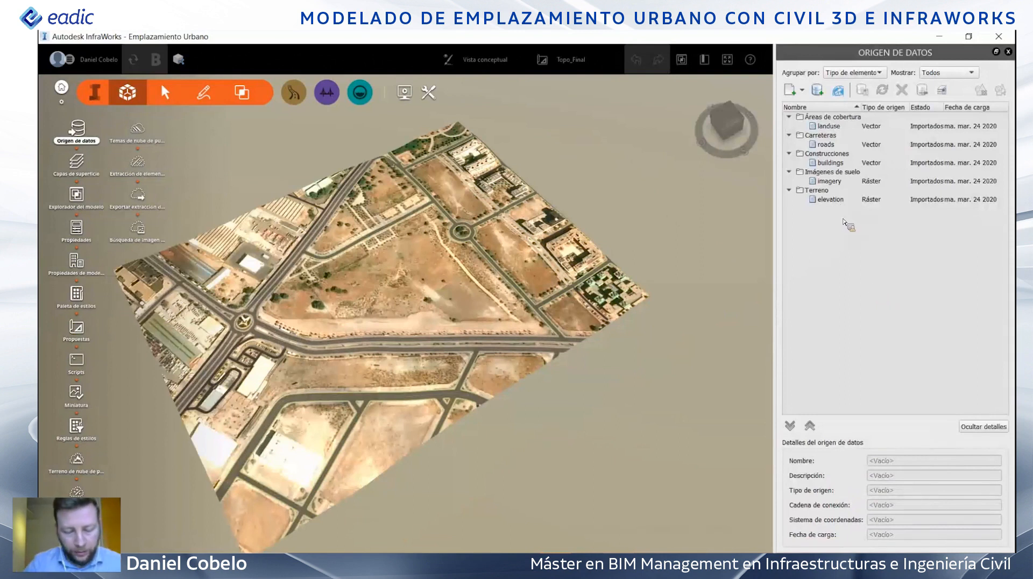
{"action": "left_click", "coordinate": [834, 199]}
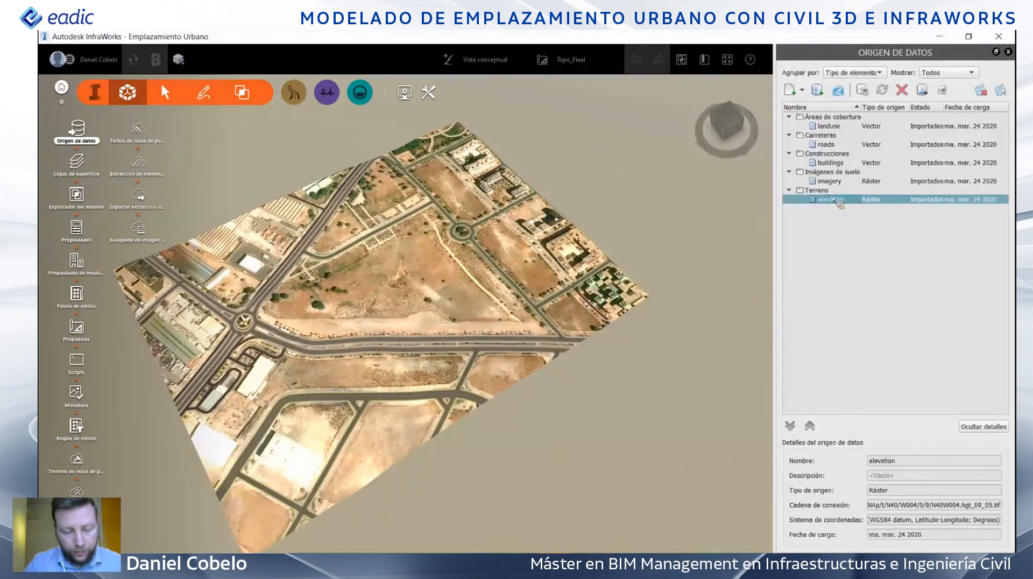
{"action": "left_click", "coordinate": [836, 181], "text": "ctrl"}
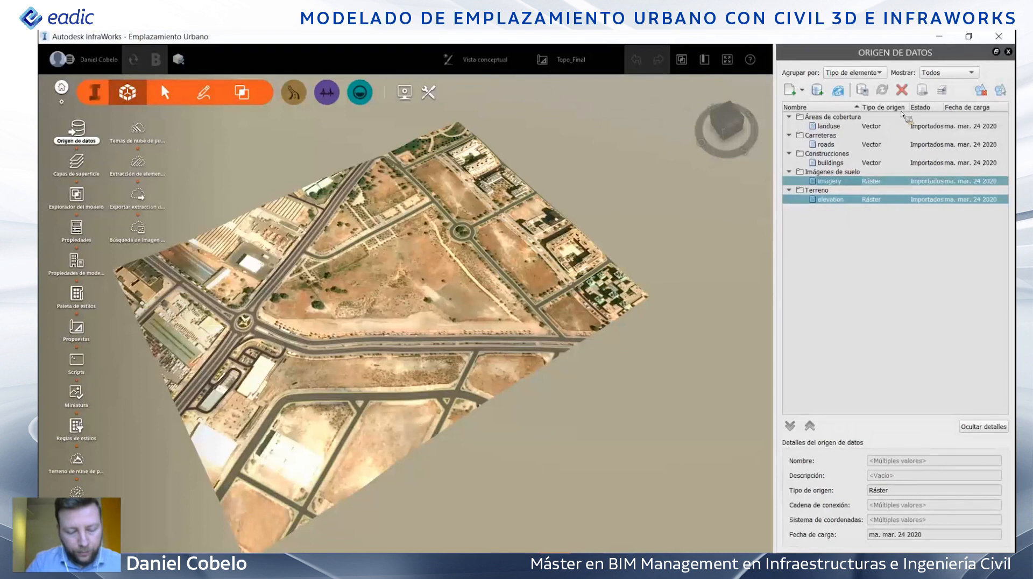
{"action": "left_click", "coordinate": [902, 95]}
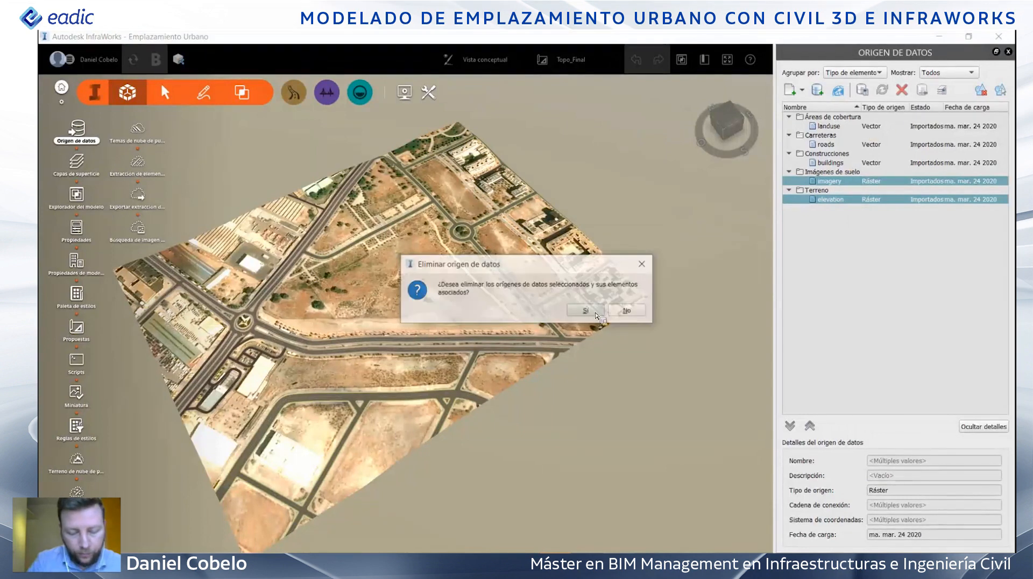
{"action": "left_click", "coordinate": [591, 318]}
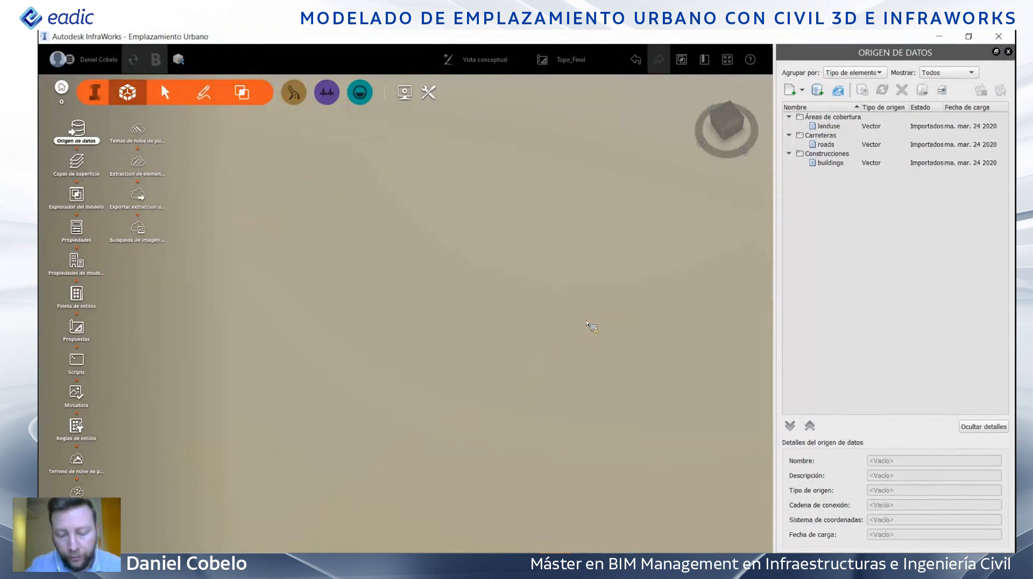
- Hide the roads layer in the model's surface layers
{"action": "left_click", "coordinate": [77, 161]}
{"action": "left_click", "coordinate": [603, 267]}
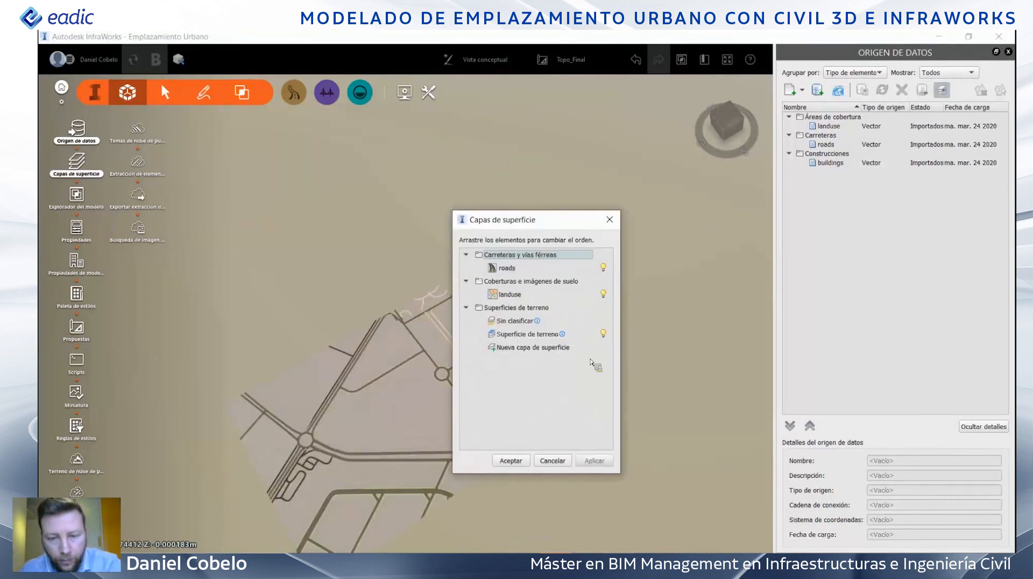
{"action": "left_click", "coordinate": [512, 461]}
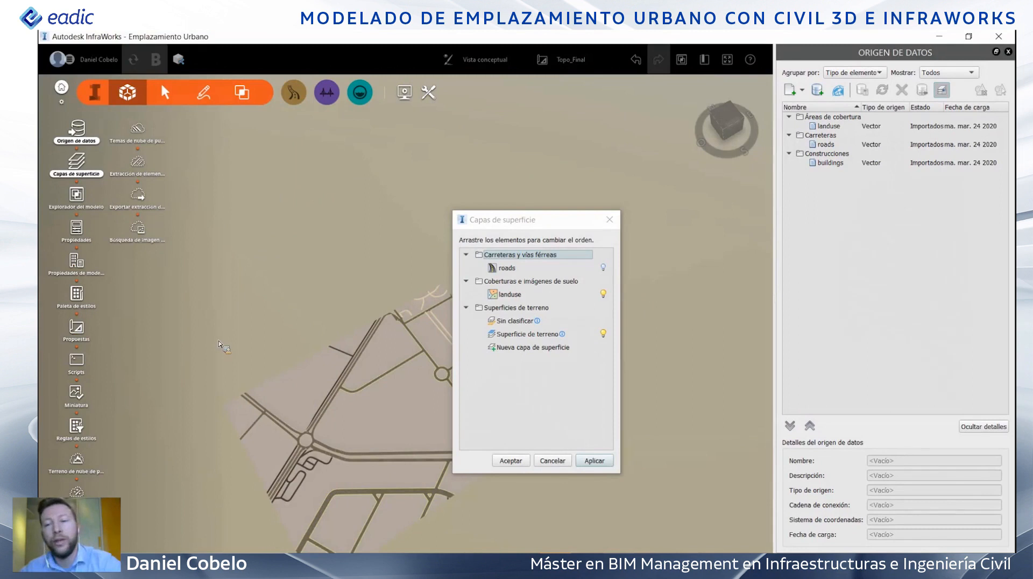
{"action": "left_click", "coordinate": [81, 201]}
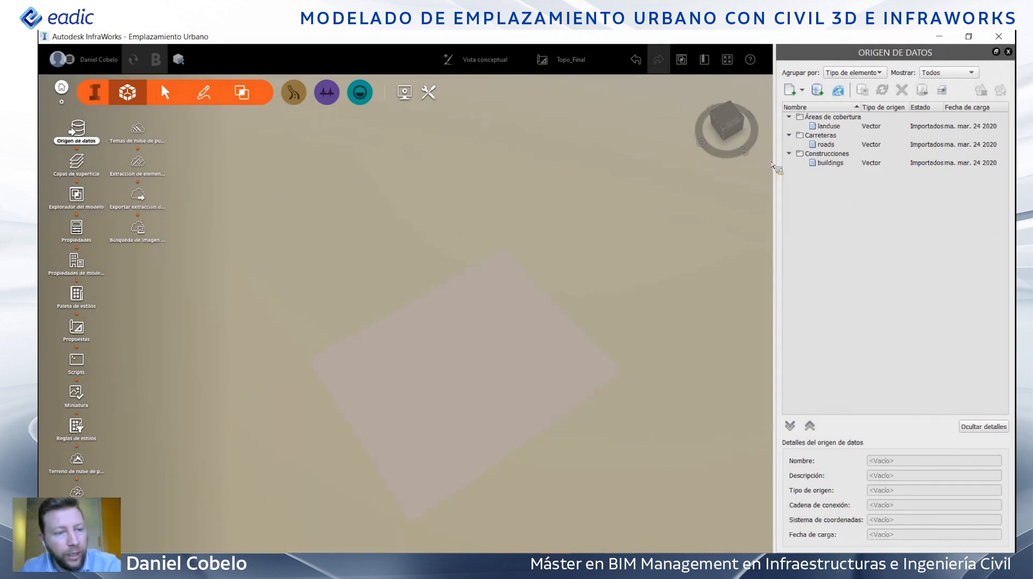
- Add the LandXML file Terreno final from the Solución Webinar folder inside Emplazamiento Urbano as a data source
{"action": "left_click", "coordinate": [802, 90]}
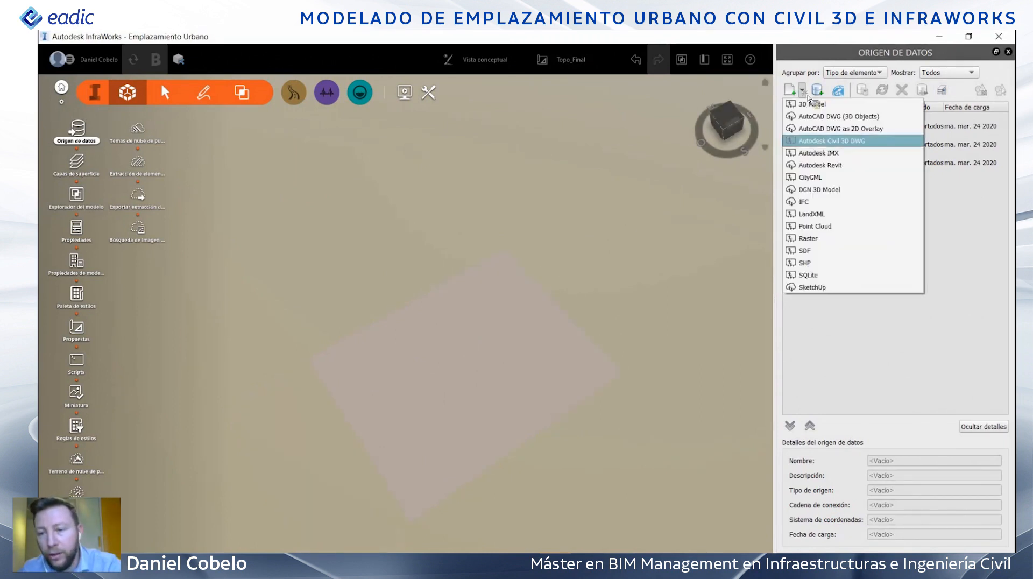
{"action": "left_click", "coordinate": [815, 219]}
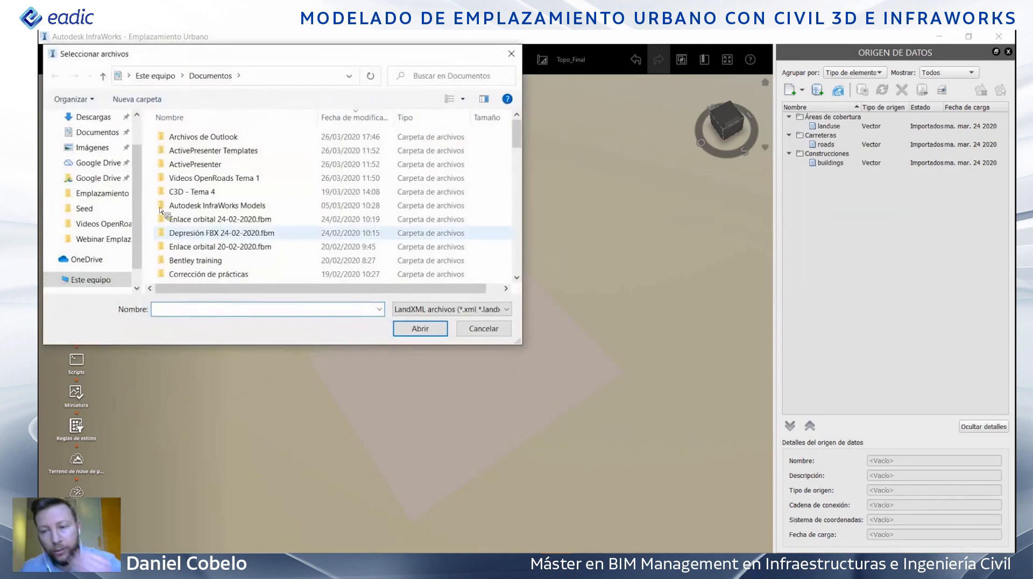
{"action": "scroll", "coordinate": [161, 211], "scroll_direction": "down", "scroll_amount": 5}
{"action": "scroll", "coordinate": [167, 213], "scroll_direction": "up", "scroll_amount": 2}
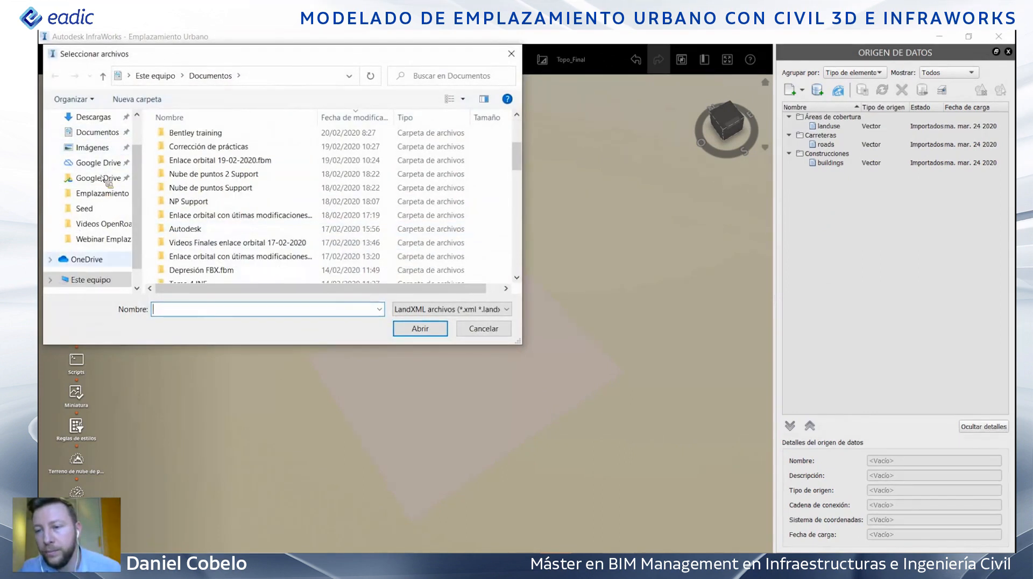
{"action": "scroll", "coordinate": [105, 150], "scroll_direction": "up", "scroll_amount": 1}
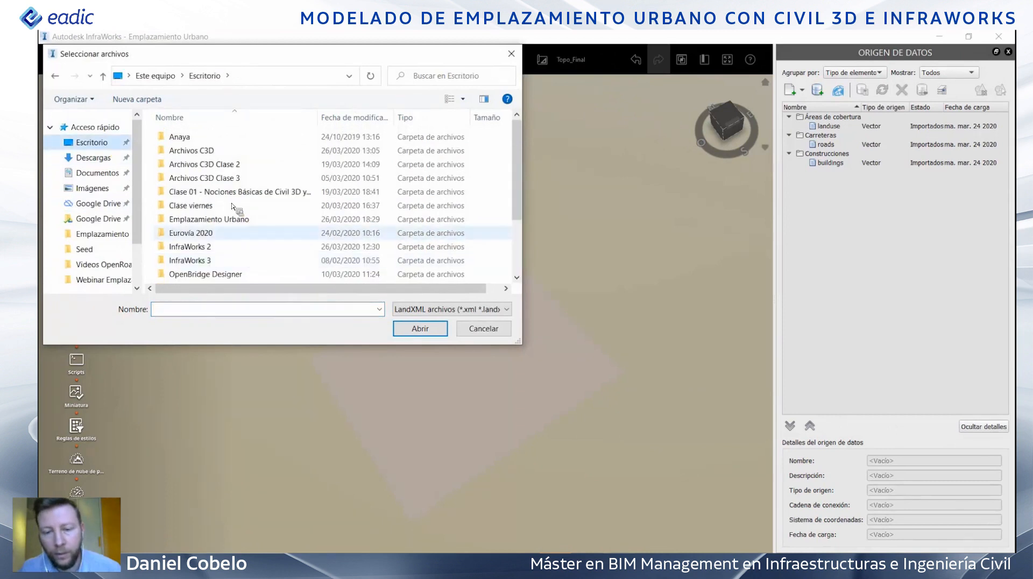
{"action": "scroll", "coordinate": [243, 256], "scroll_direction": "down", "scroll_amount": 2}
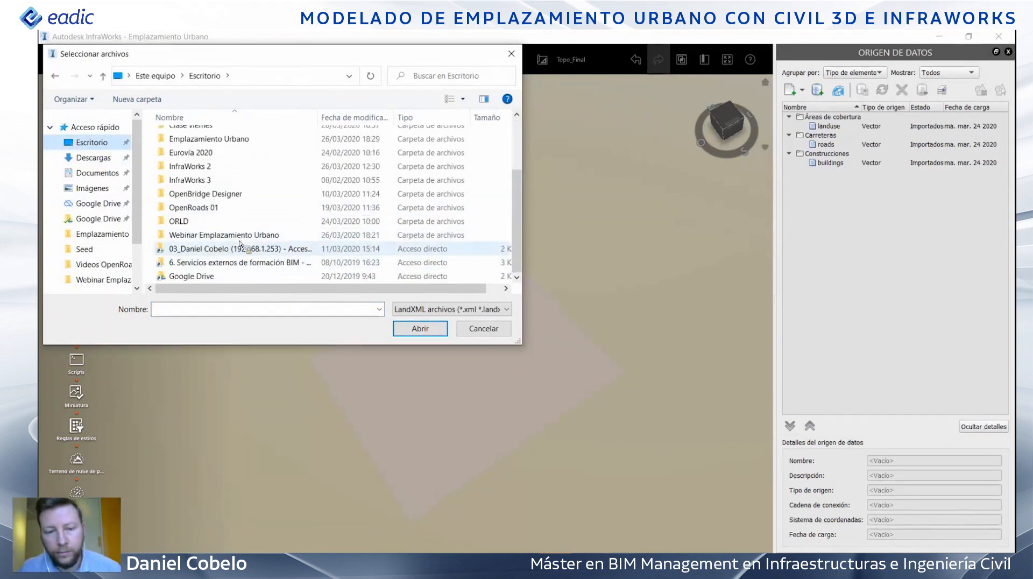
{"action": "double_click", "coordinate": [231, 235]}
{"action": "left_click", "coordinate": [103, 81]}
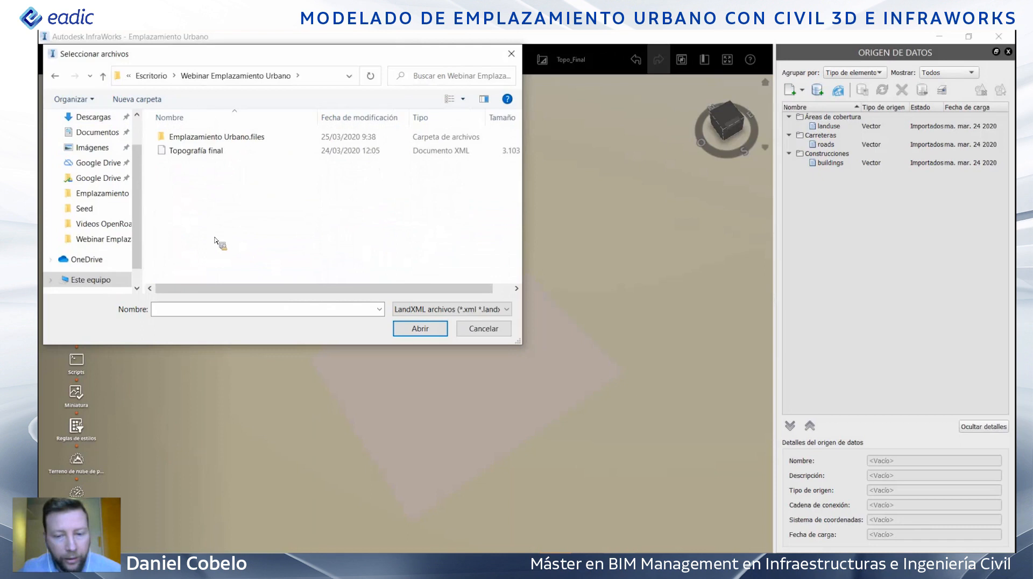
{"action": "double_click", "coordinate": [220, 218]}
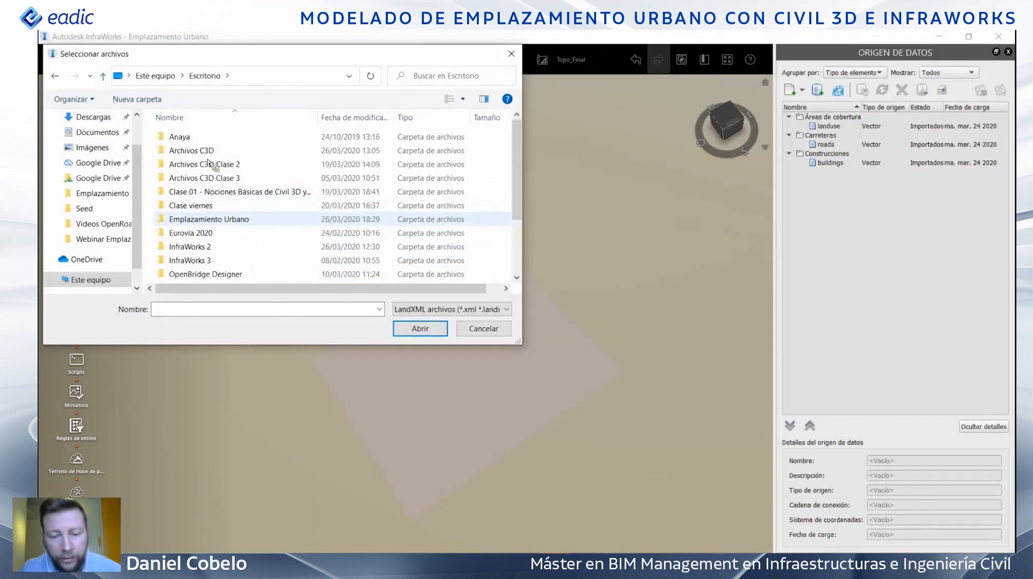
{"action": "double_click", "coordinate": [237, 173]}
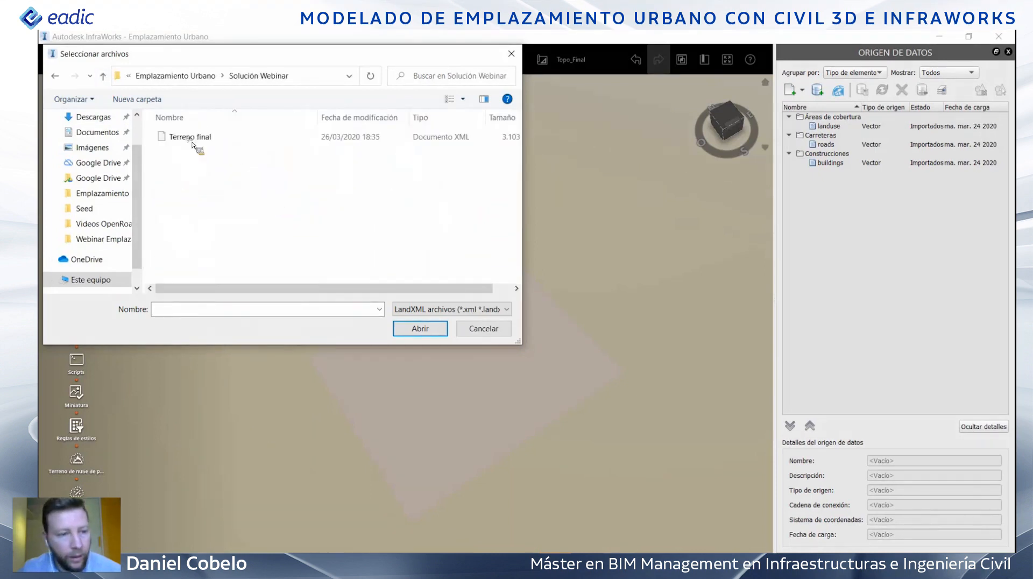
{"action": "left_click", "coordinate": [421, 332]}
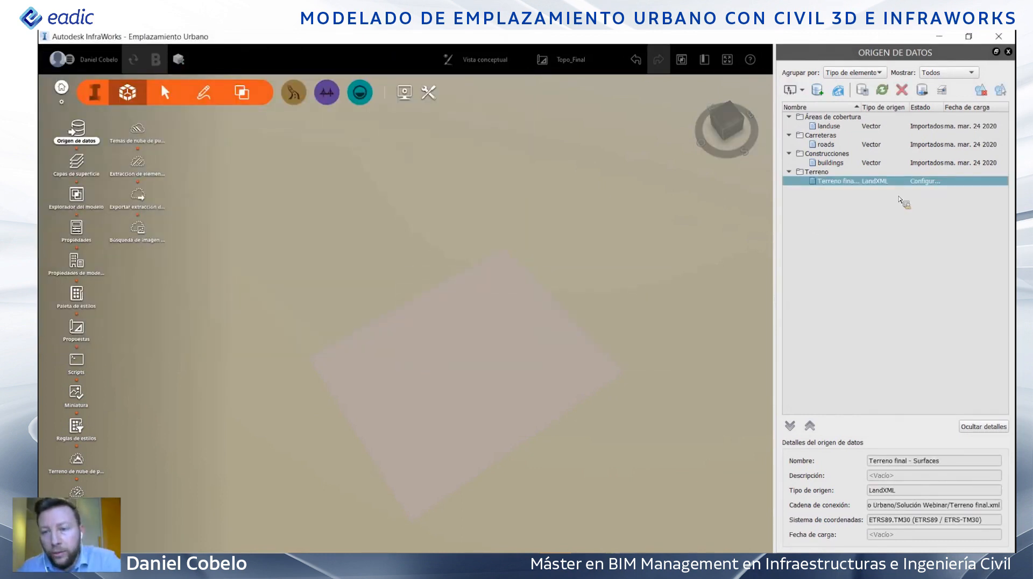
- Refresh the configured Terreno final data source to import its terrain, and inspect the terrain from a rotated angle
{"action": "left_click", "coordinate": [883, 91]}
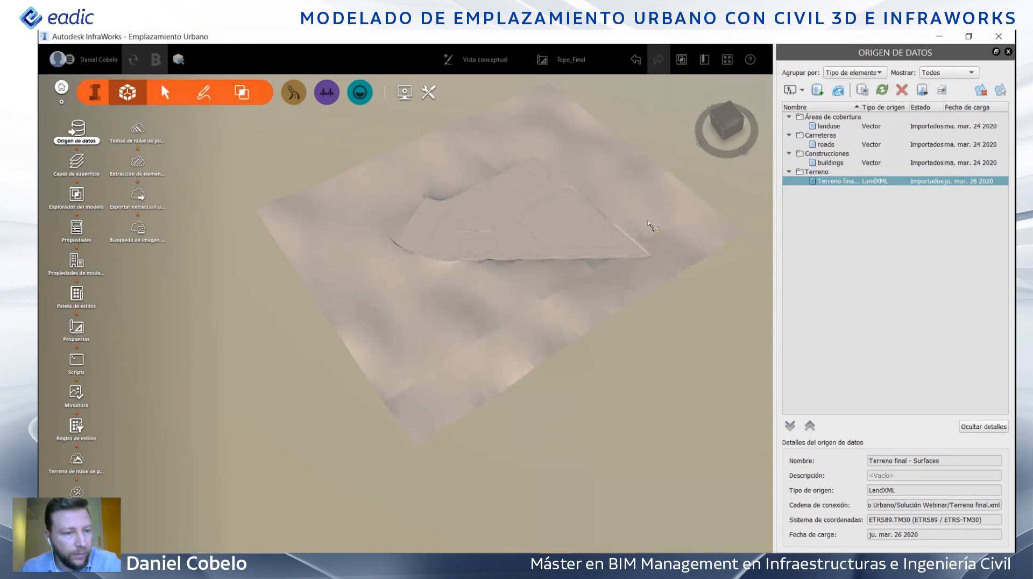
{"action": "left_click_drag", "start_coordinate": [625, 304], "coordinate": [528, 287]}
{"action": "scroll", "coordinate": [527, 288], "scroll_direction": "down", "scroll_amount": 1}
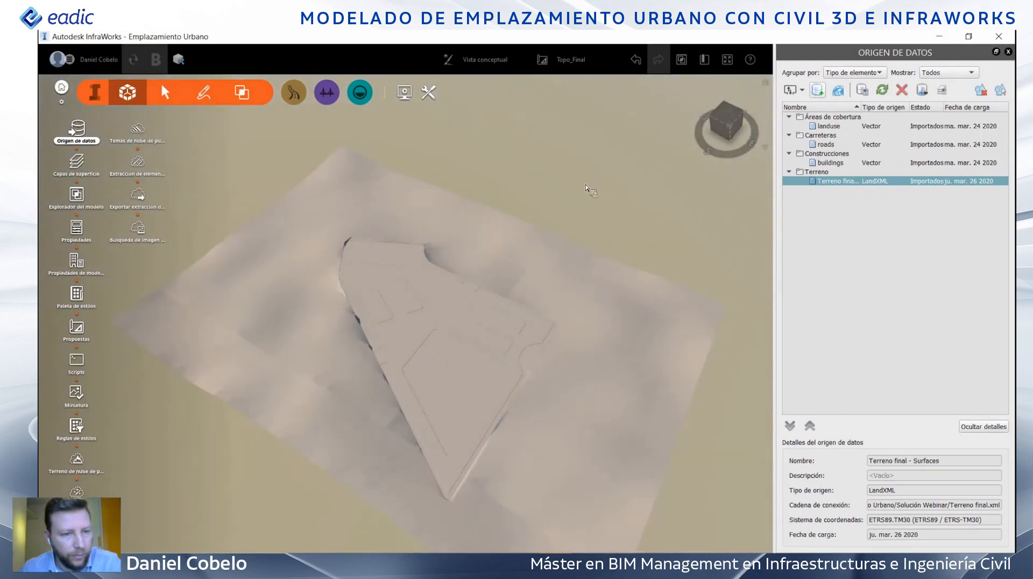
- Connect a Bing Maps imagery data source at mosaic level 17 and inspect the draped terrain from several angles
{"action": "left_click", "coordinate": [819, 91]}
{"action": "left_click", "coordinate": [473, 205]}
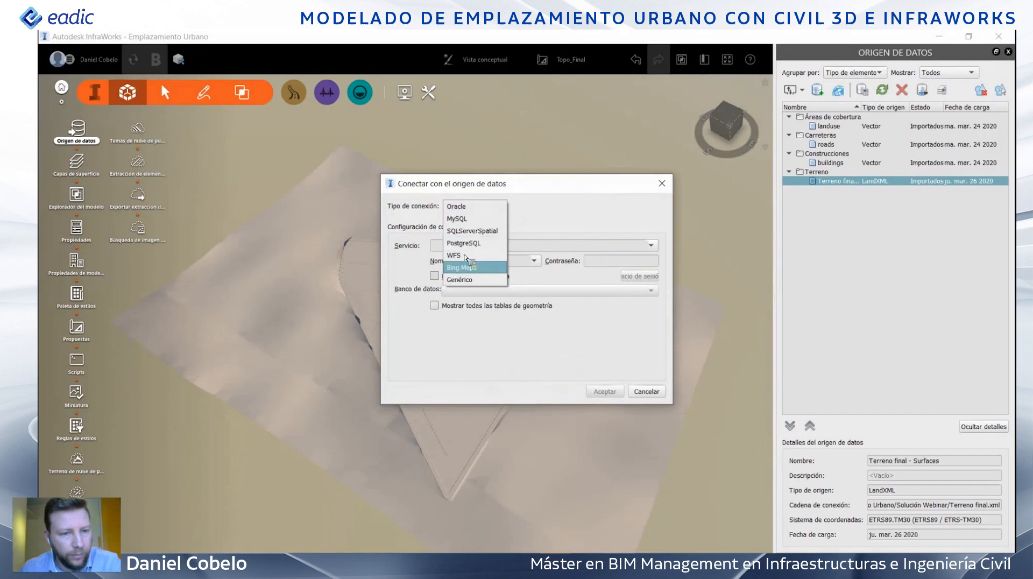
{"action": "left_click", "coordinate": [460, 269]}
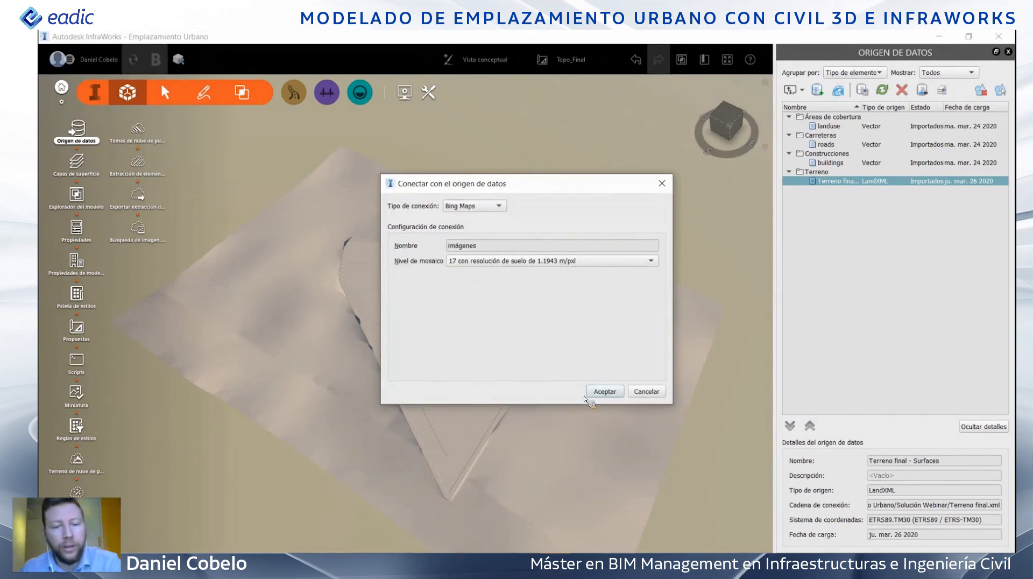
{"action": "left_click", "coordinate": [581, 433]}
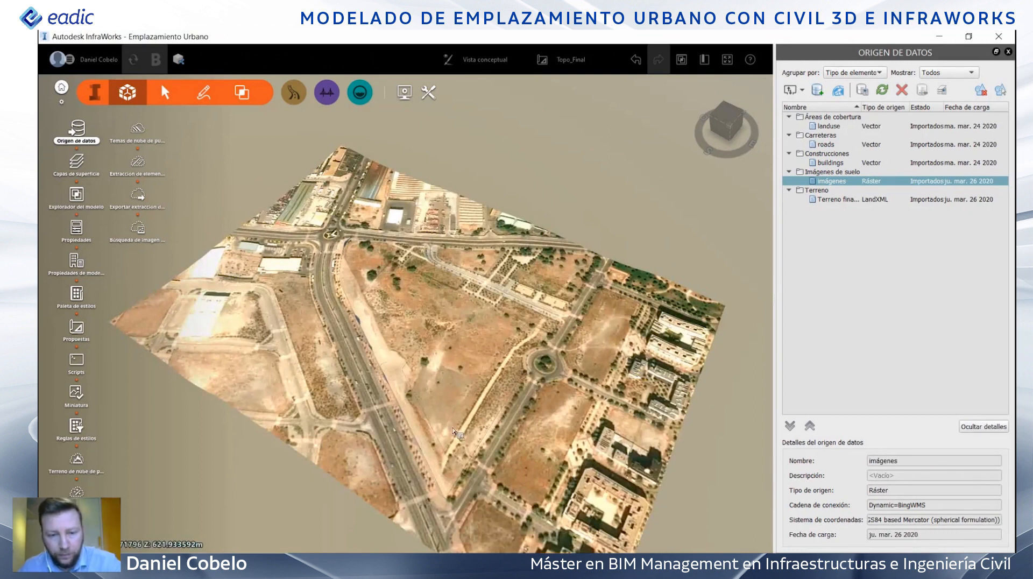
{"action": "scroll", "coordinate": [439, 342], "scroll_direction": "up", "scroll_amount": 5}
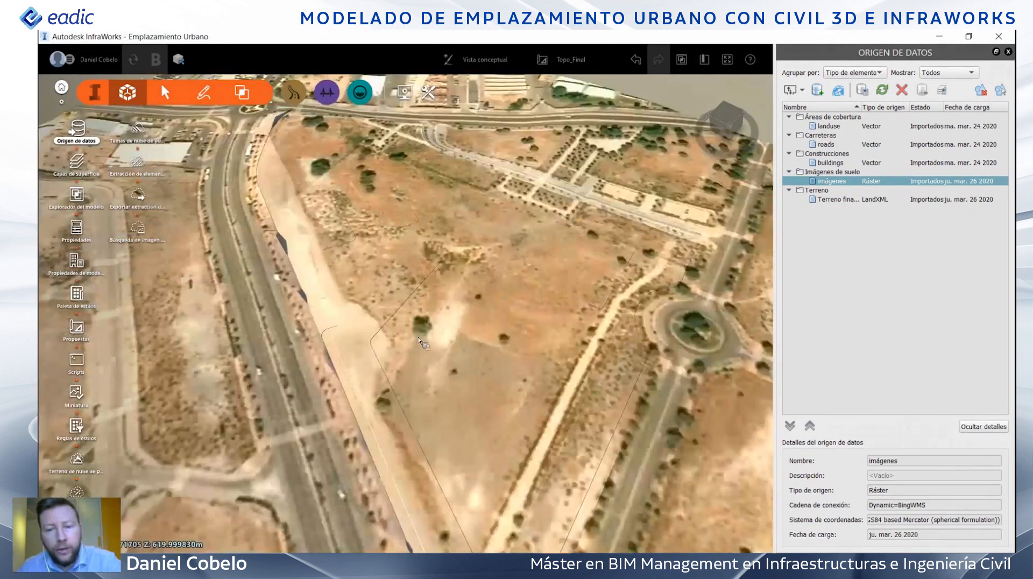
{"action": "left_click_drag", "start_coordinate": [420, 338], "coordinate": [397, 328]}
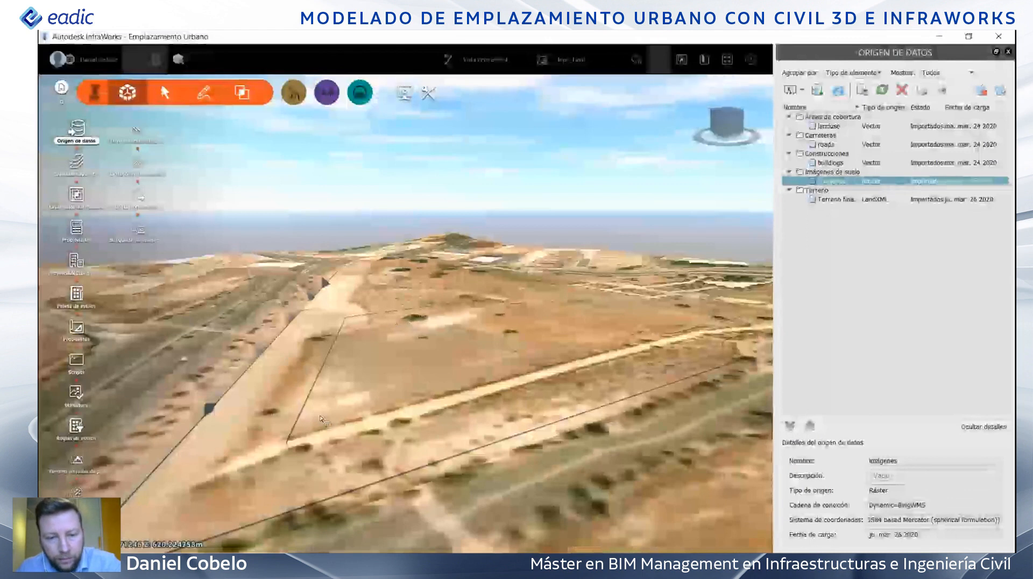
{"action": "left_click_drag", "start_coordinate": [640, 342], "coordinate": [596, 296]}
{"action": "scroll", "coordinate": [490, 315], "scroll_direction": "down", "scroll_amount": 1}
{"action": "scroll", "coordinate": [572, 299], "scroll_direction": "down", "scroll_amount": 2}
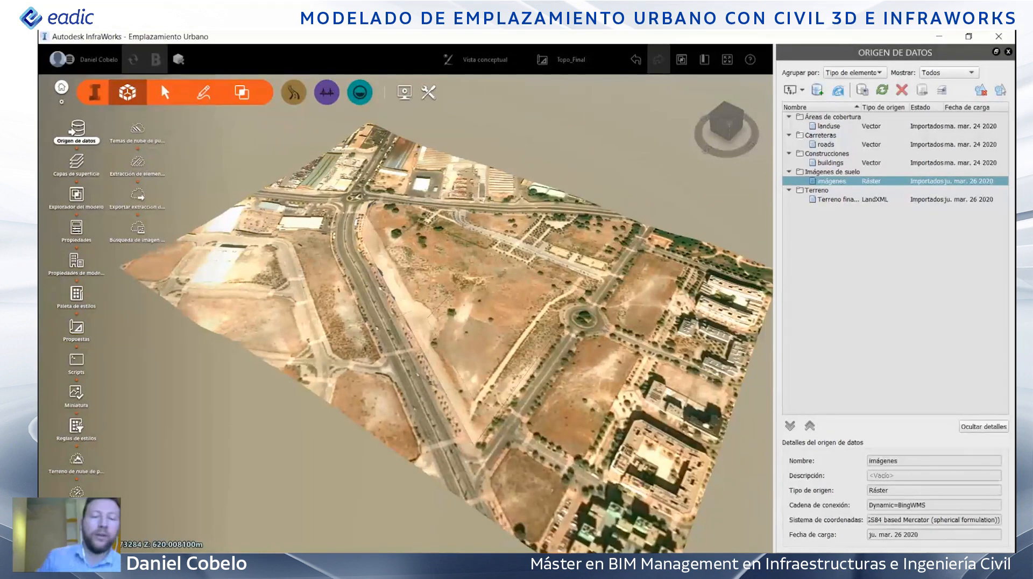
- Switch to Civil 3D and set the surface style of Terreno Final to Border Only
{"action": "key", "text": "alt+Tab"}
{"action": "middle_click_drag", "start_coordinate": [556, 342], "coordinate": [521, 344]}
{"action": "scroll", "coordinate": [388, 274], "scroll_direction": "up", "scroll_amount": 2}
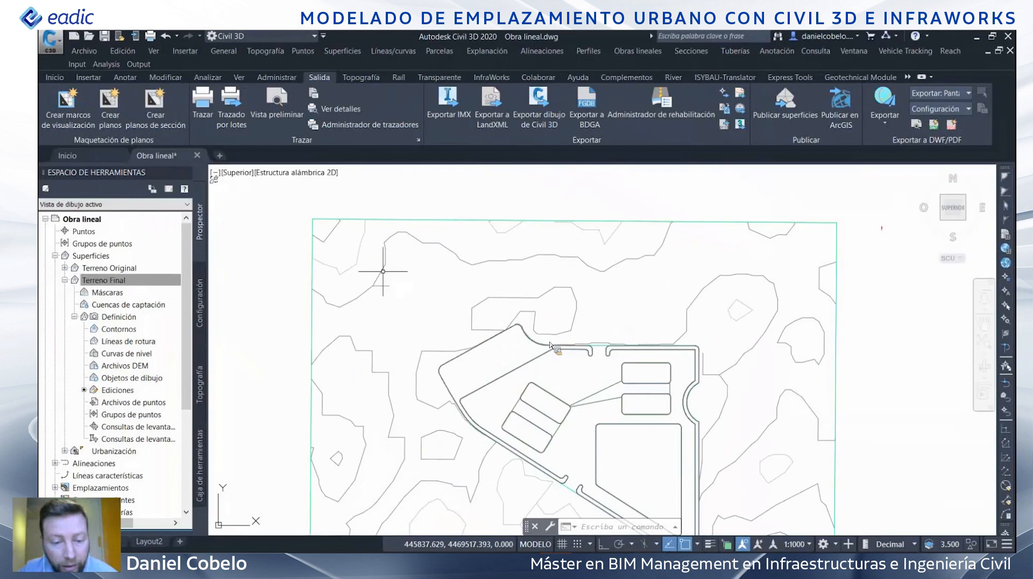
{"action": "left_click", "coordinate": [383, 277]}
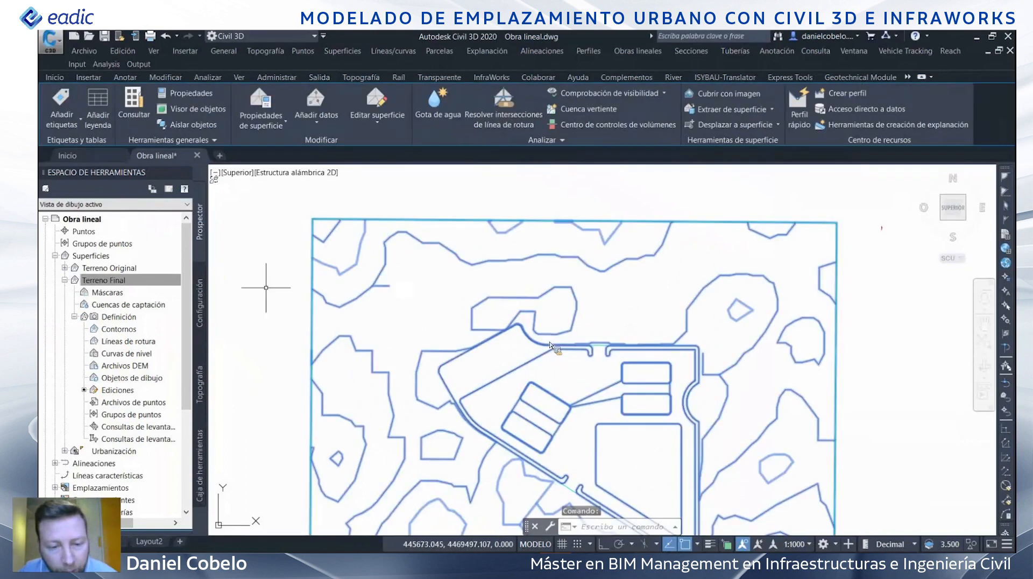
{"action": "right_click", "coordinate": [378, 279]}
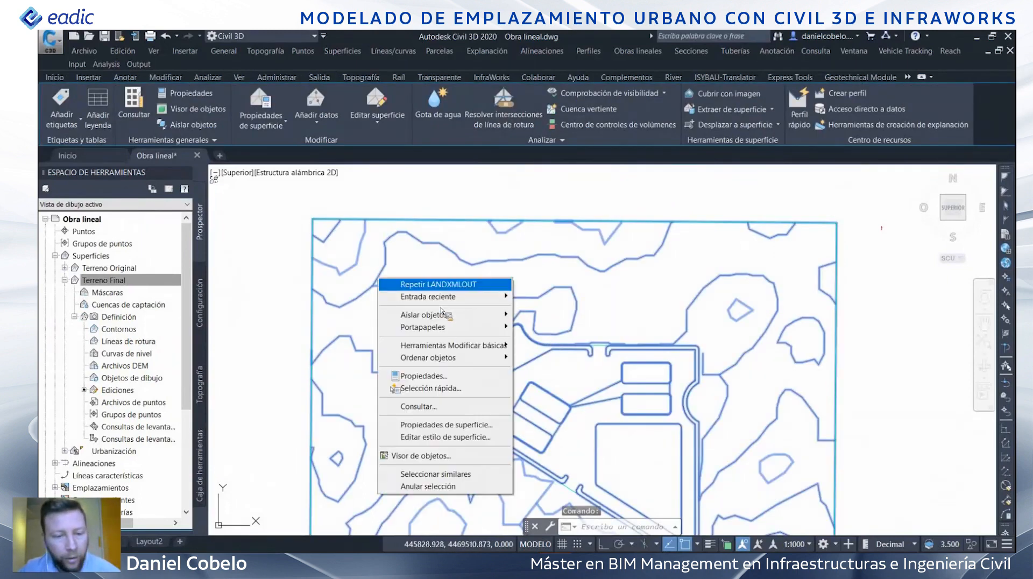
{"action": "left_click", "coordinate": [463, 425]}
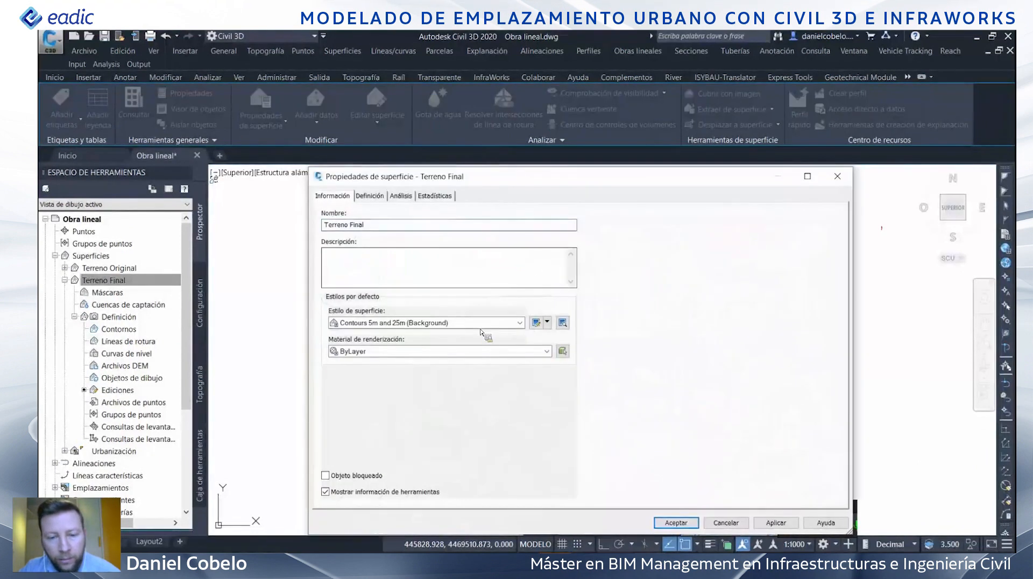
{"action": "left_click", "coordinate": [482, 323]}
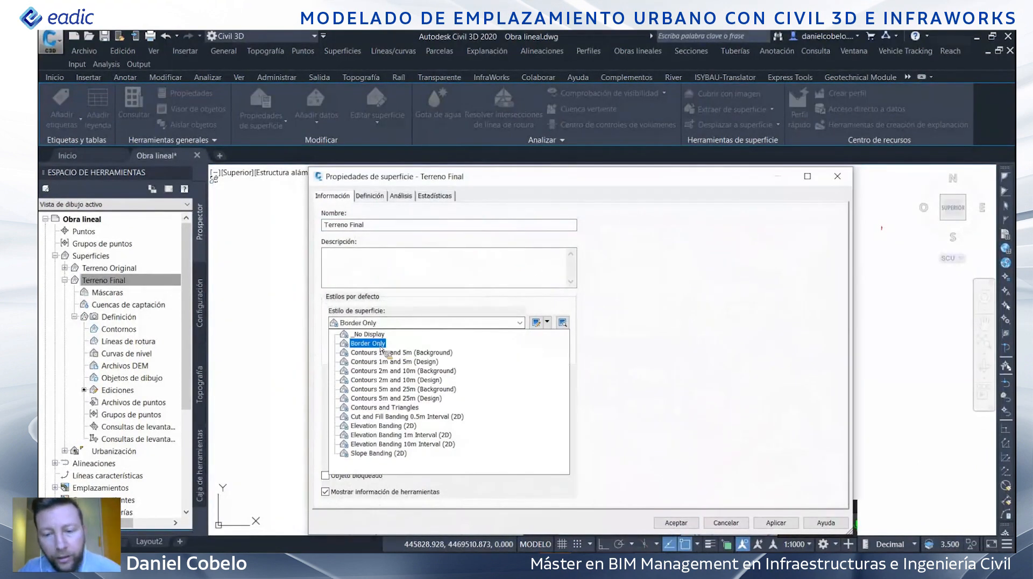
{"action": "left_click", "coordinate": [381, 346]}
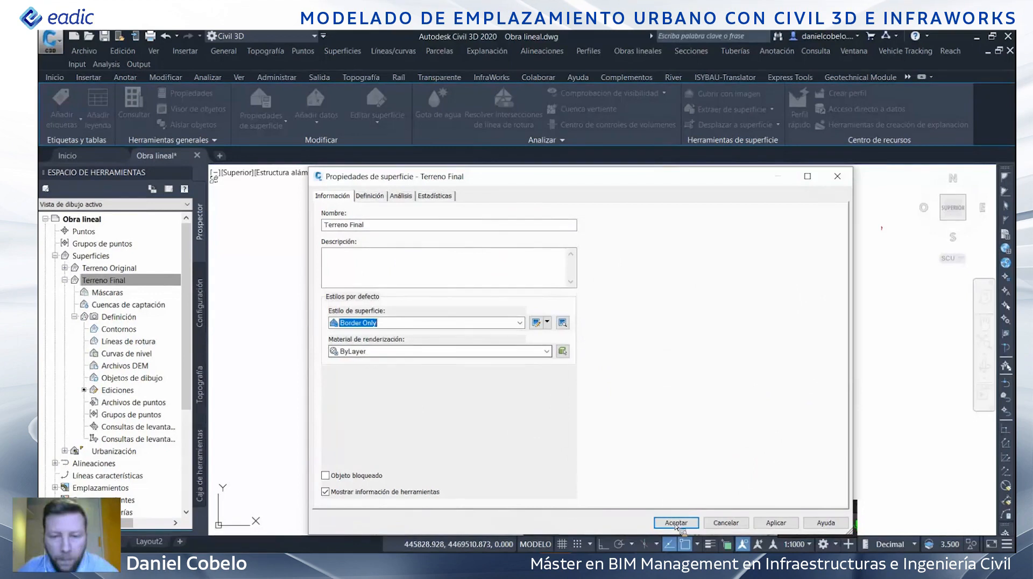
{"action": "left_click", "coordinate": [676, 522]}
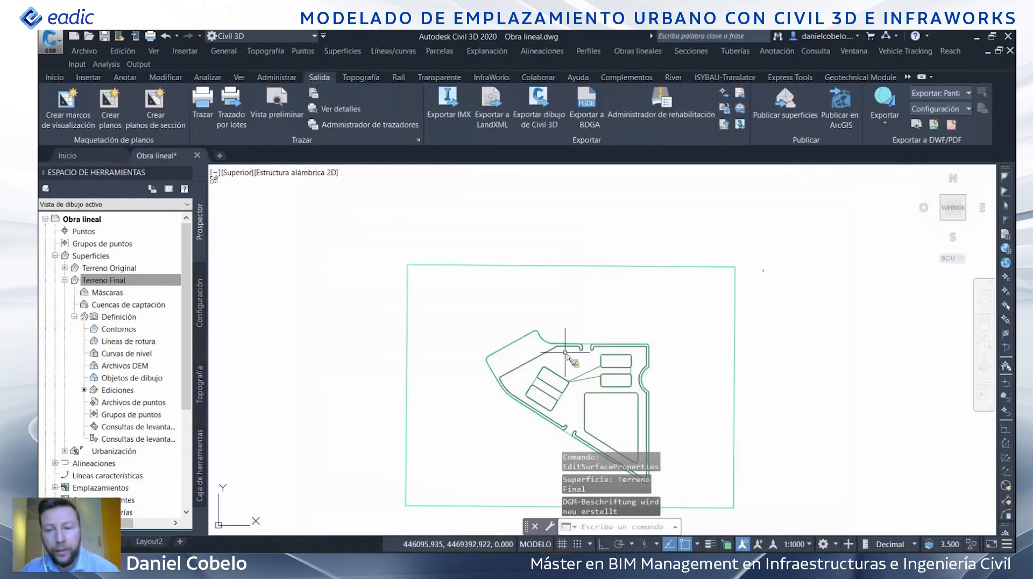
{"action": "scroll", "coordinate": [569, 356], "scroll_direction": "up", "scroll_amount": 8}
{"action": "key", "text": "Escape"}
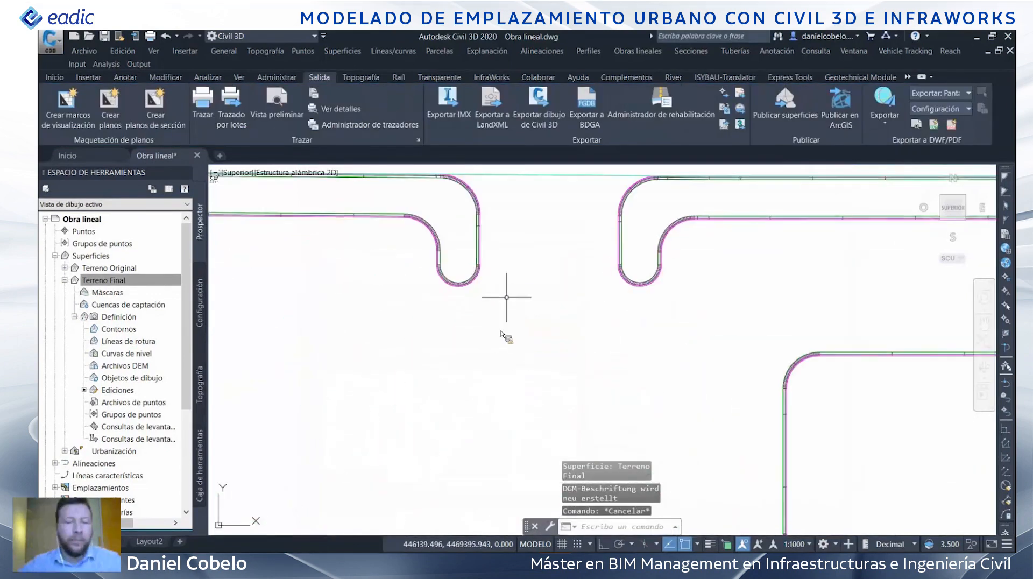
- Export the Obra lineal drawing to AutoCAD format as ACAD-lineas base in the Solución Webinar folder
{"action": "scroll", "coordinate": [507, 297], "scroll_direction": "down", "scroll_amount": 5}
{"action": "middle_click_drag", "start_coordinate": [508, 294], "coordinate": [544, 266]}
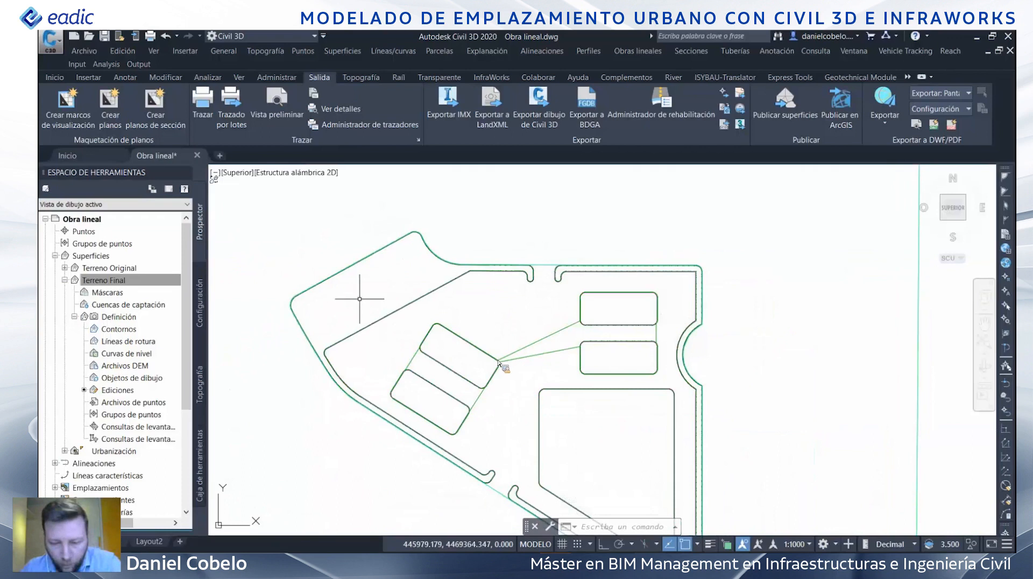
{"action": "mouse_move", "coordinate": [475, 285]}
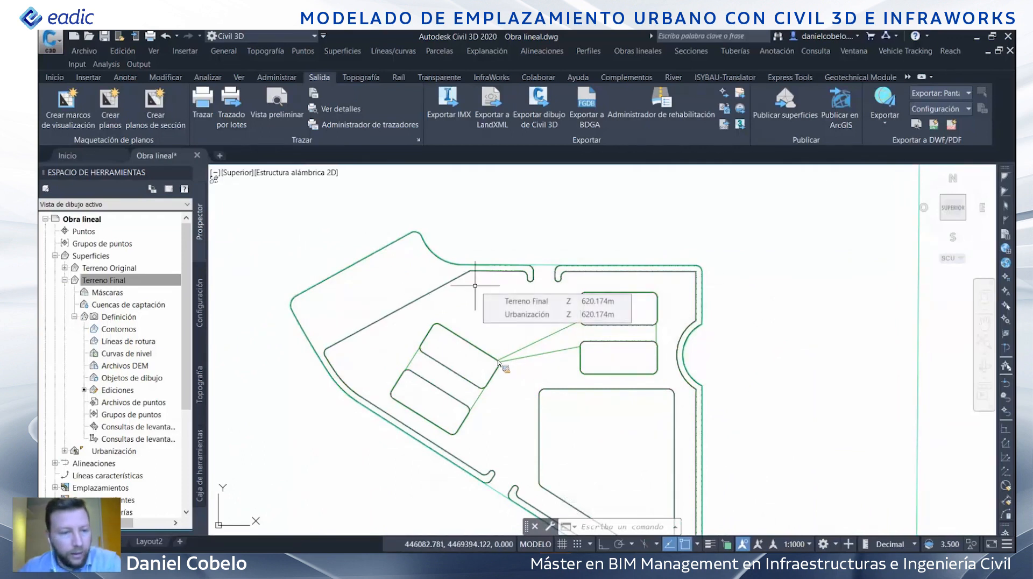
{"action": "scroll", "coordinate": [556, 343], "scroll_direction": "down", "scroll_amount": 4}
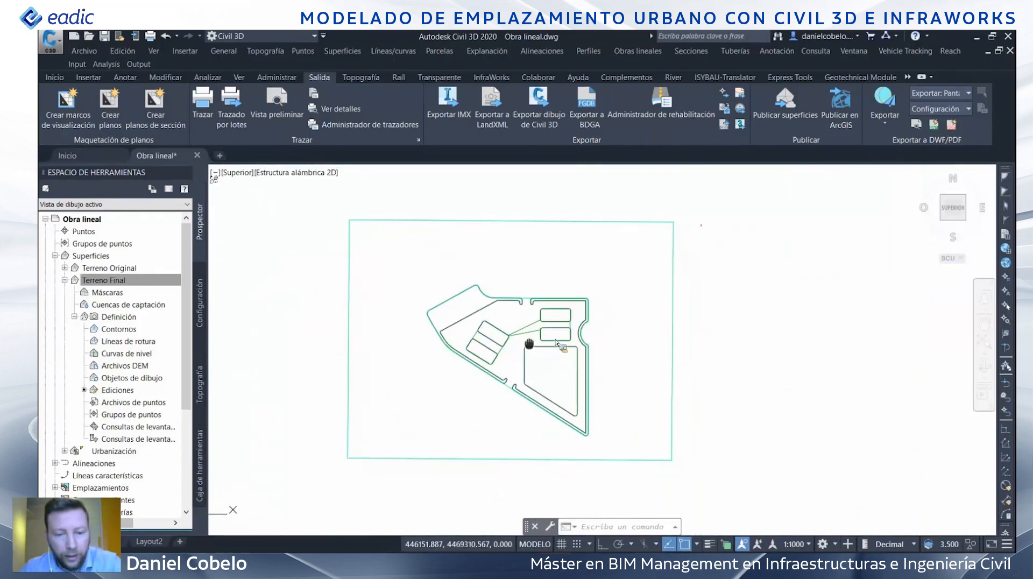
{"action": "mouse_move", "coordinate": [499, 365]}
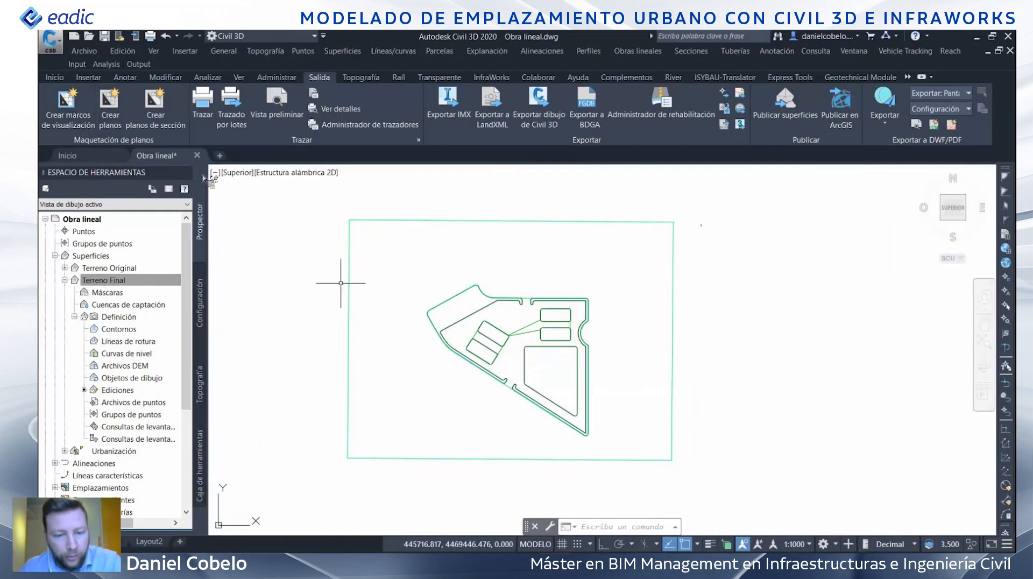
{"action": "type", "text": "expor"}
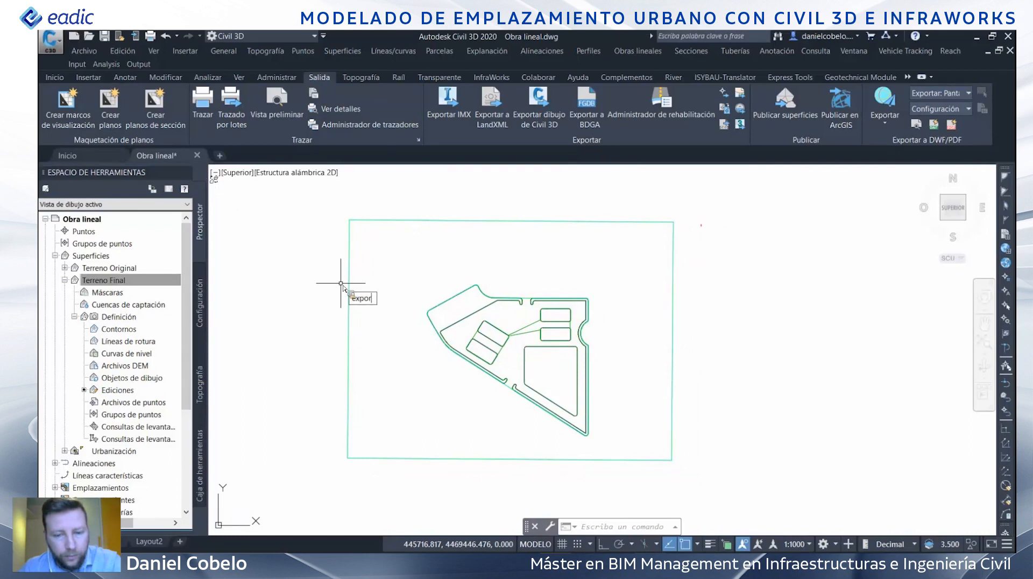
{"action": "key", "text": "Return"}
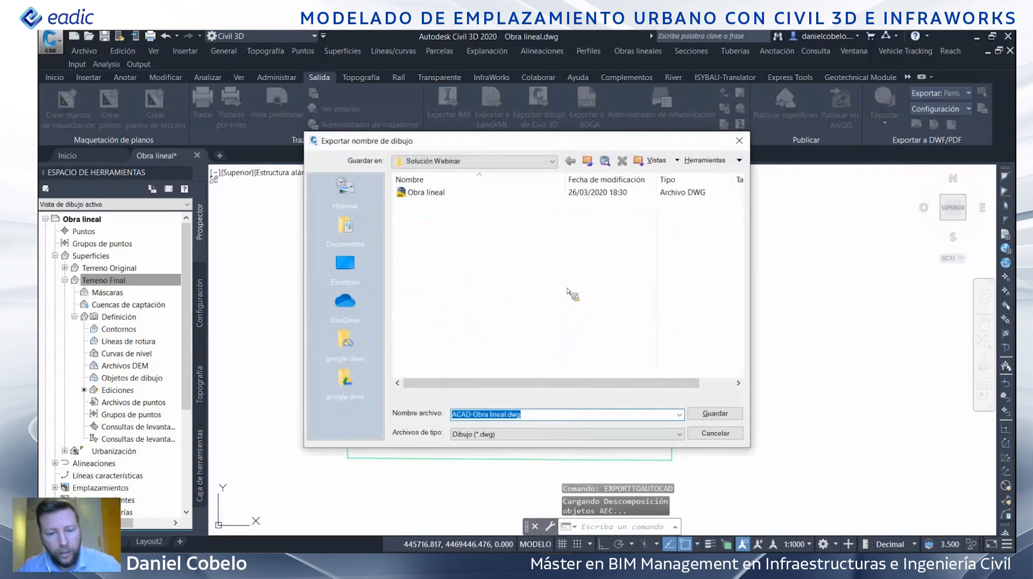
{"action": "left_click_drag", "start_coordinate": [537, 420], "coordinate": [478, 422]}
{"action": "type", "text": "l"}
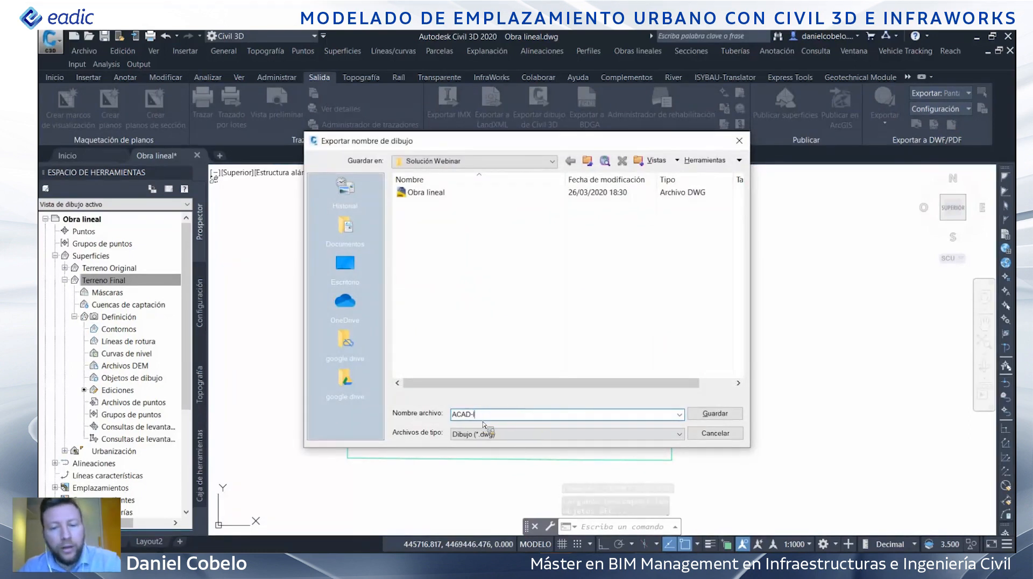
{"action": "type", "text": "ineas base"}
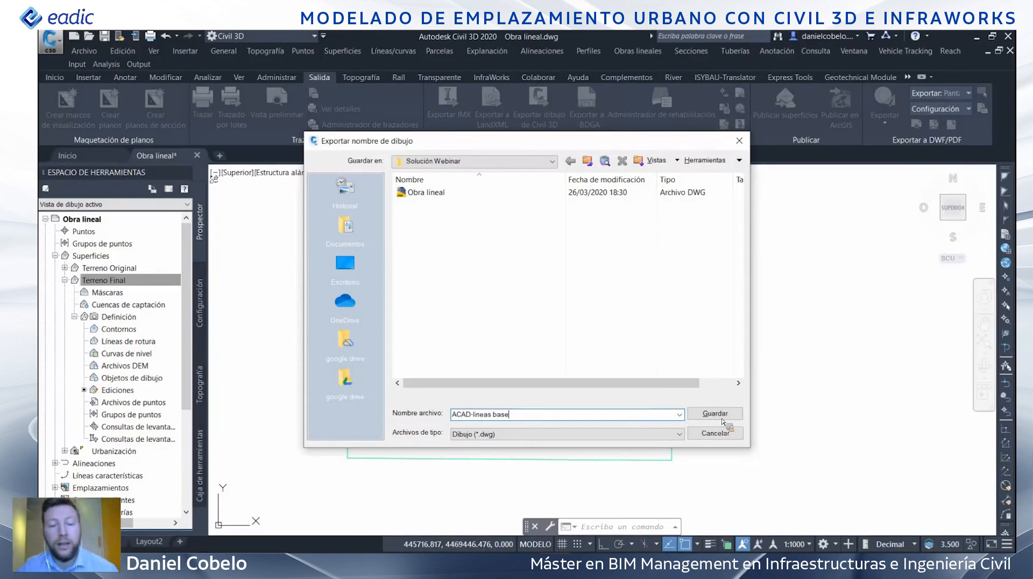
{"action": "left_click", "coordinate": [716, 415]}
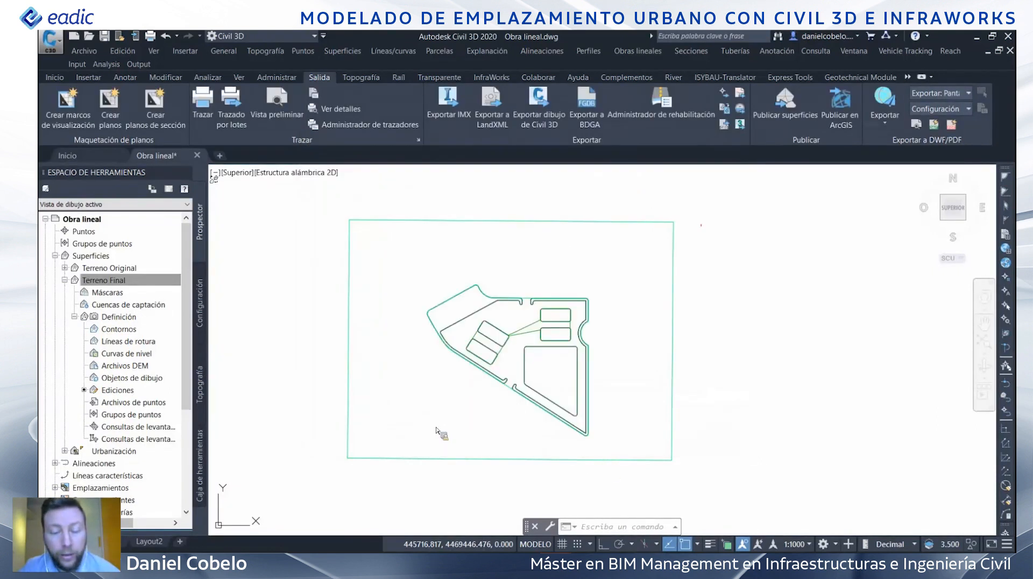
- Open the exported ACAD-lineas base drawing from the Solución Webinar folder inside Emplazamiento Urbano
{"action": "left_click", "coordinate": [107, 157]}
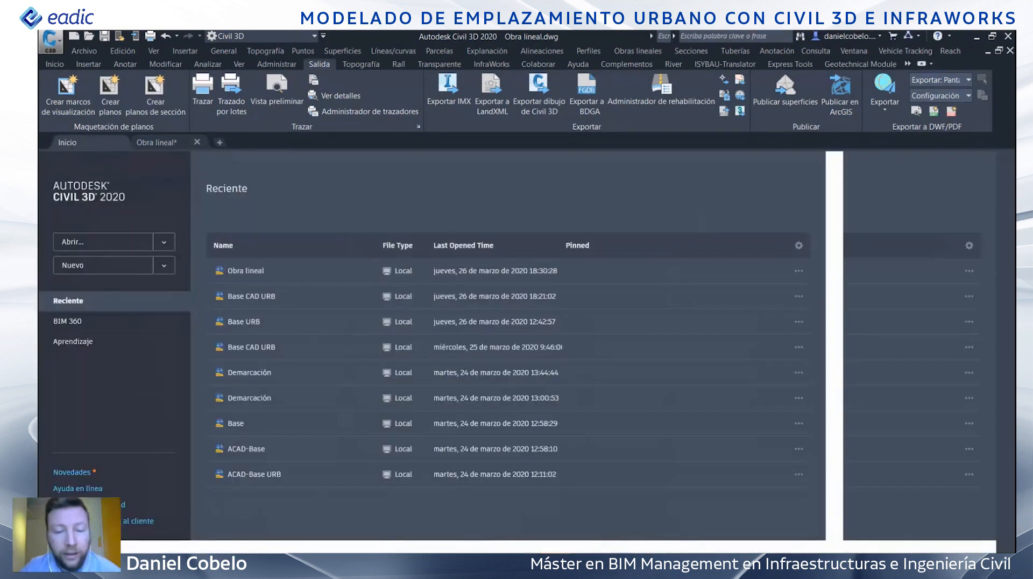
{"action": "key", "text": "alt+Tab"}
{"action": "left_click", "coordinate": [356, 261]}
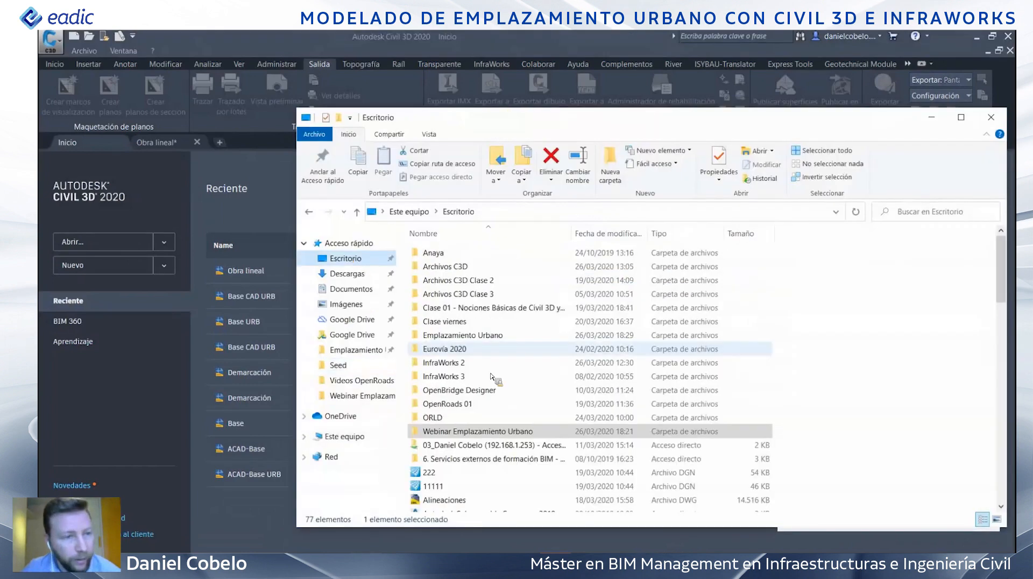
{"action": "double_click", "coordinate": [496, 335]}
{"action": "double_click", "coordinate": [450, 267]}
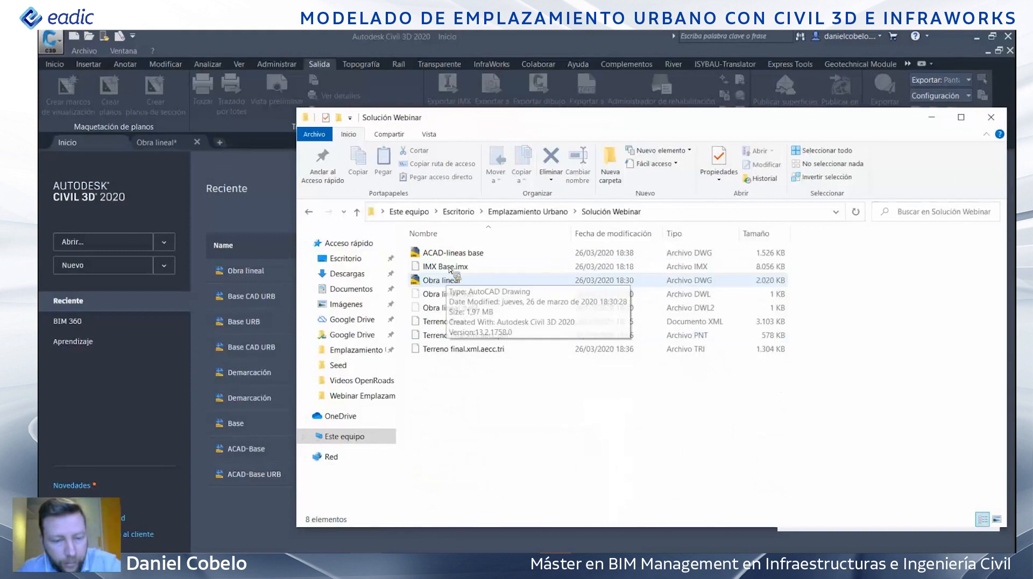
{"action": "left_click_drag", "start_coordinate": [431, 253], "coordinate": [382, 510]}
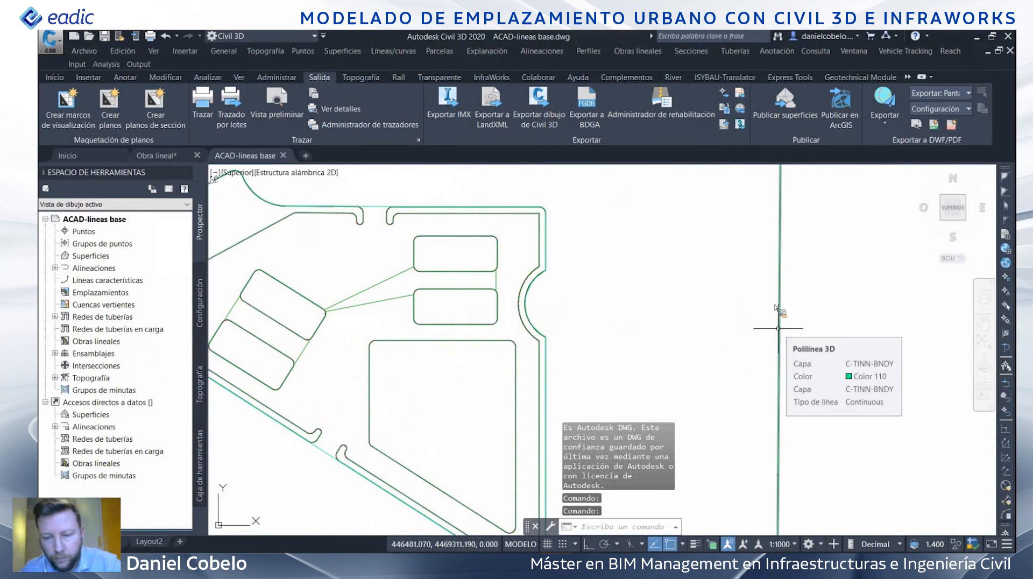
- Select the site's outer boundary polyline across the northern entrance and check in its properties whether it is closed
{"action": "scroll", "coordinate": [370, 206], "scroll_direction": "up", "scroll_amount": 10}
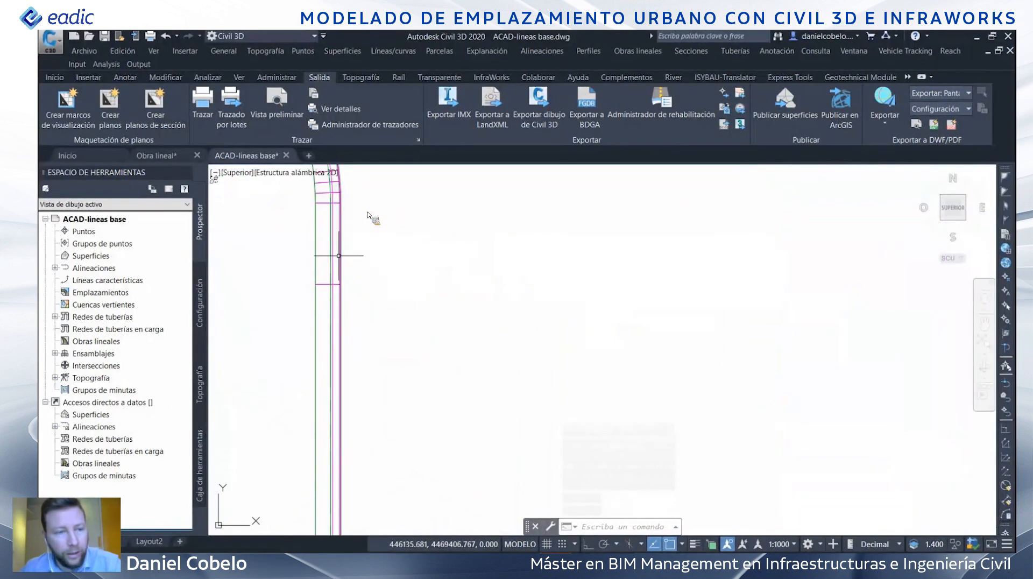
{"action": "scroll", "coordinate": [541, 309], "scroll_direction": "down", "scroll_amount": 5}
{"action": "scroll", "coordinate": [542, 309], "scroll_direction": "down", "scroll_amount": 5}
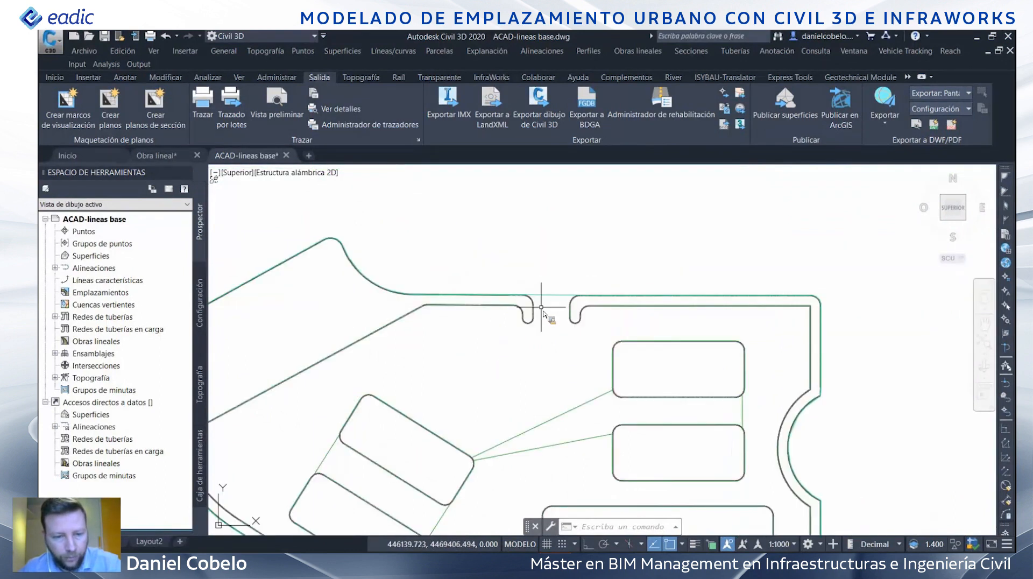
{"action": "scroll", "coordinate": [550, 349], "scroll_direction": "down", "scroll_amount": 2}
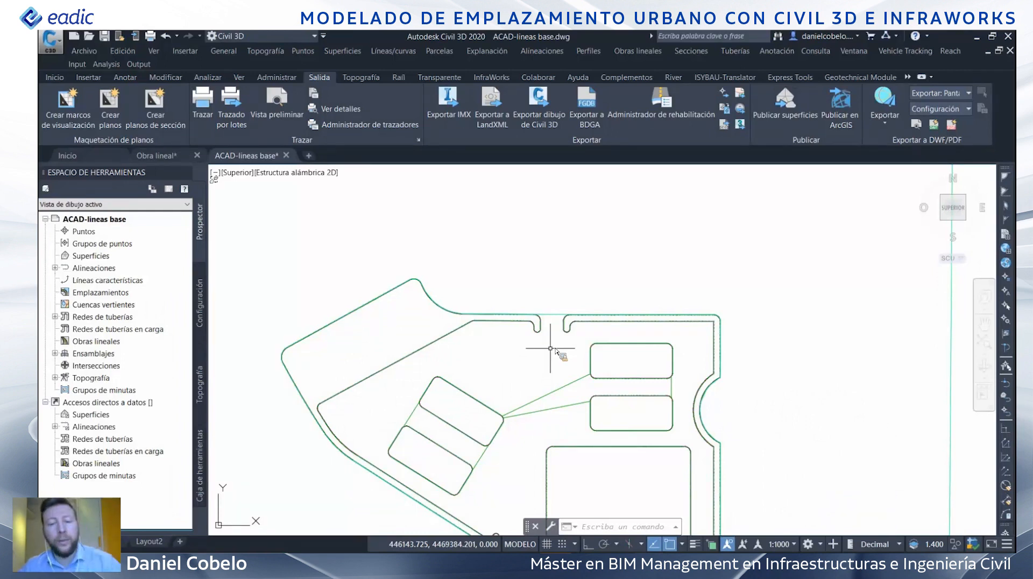
{"action": "scroll", "coordinate": [507, 330], "scroll_direction": "up", "scroll_amount": 4}
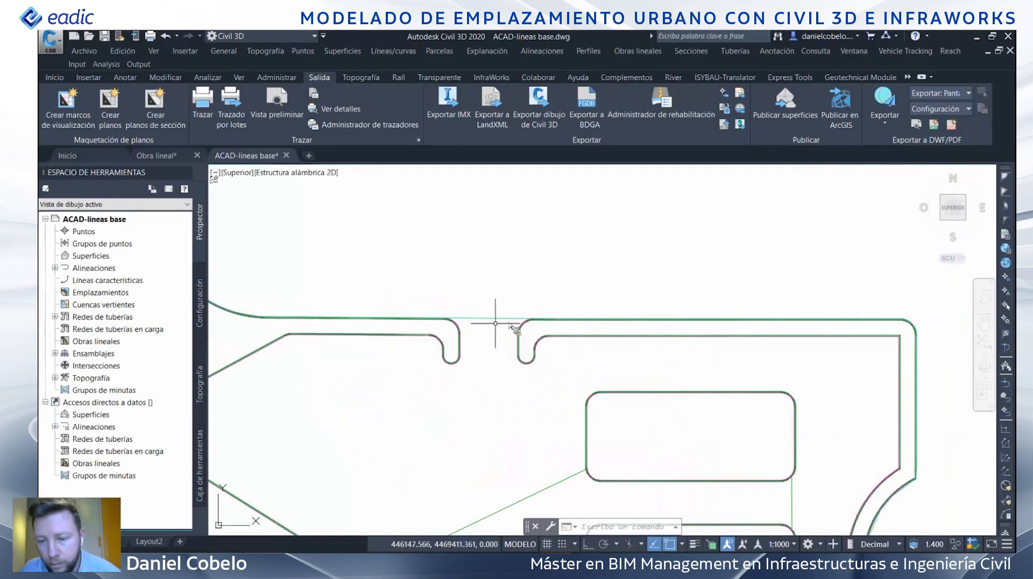
{"action": "scroll", "coordinate": [495, 339], "scroll_direction": "down", "scroll_amount": 2}
{"action": "scroll", "coordinate": [490, 333], "scroll_direction": "up", "scroll_amount": 4}
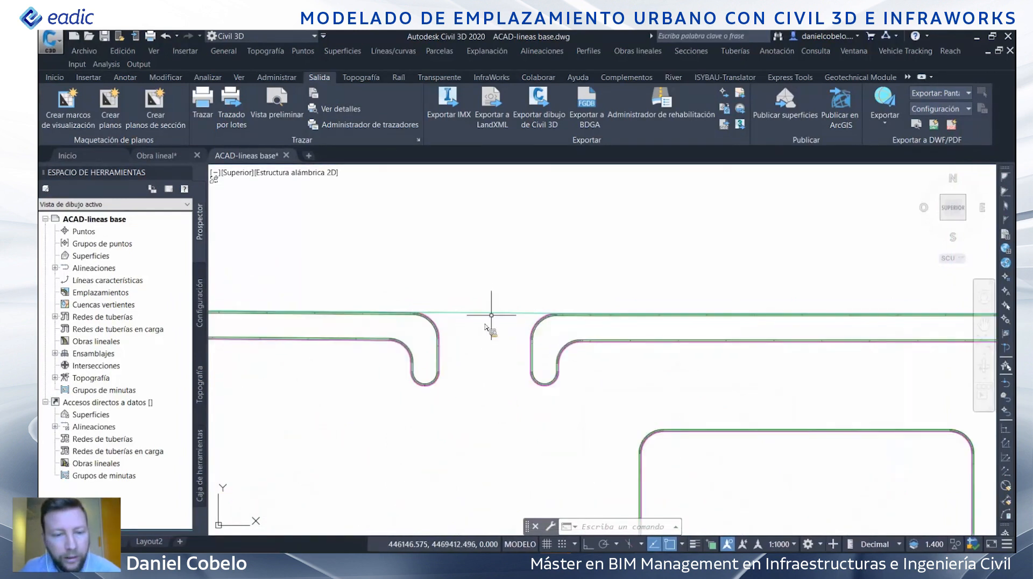
{"action": "left_click", "coordinate": [494, 312]}
{"action": "scroll", "coordinate": [491, 345], "scroll_direction": "down", "scroll_amount": 6}
{"action": "scroll", "coordinate": [491, 344], "scroll_direction": "down", "scroll_amount": 3}
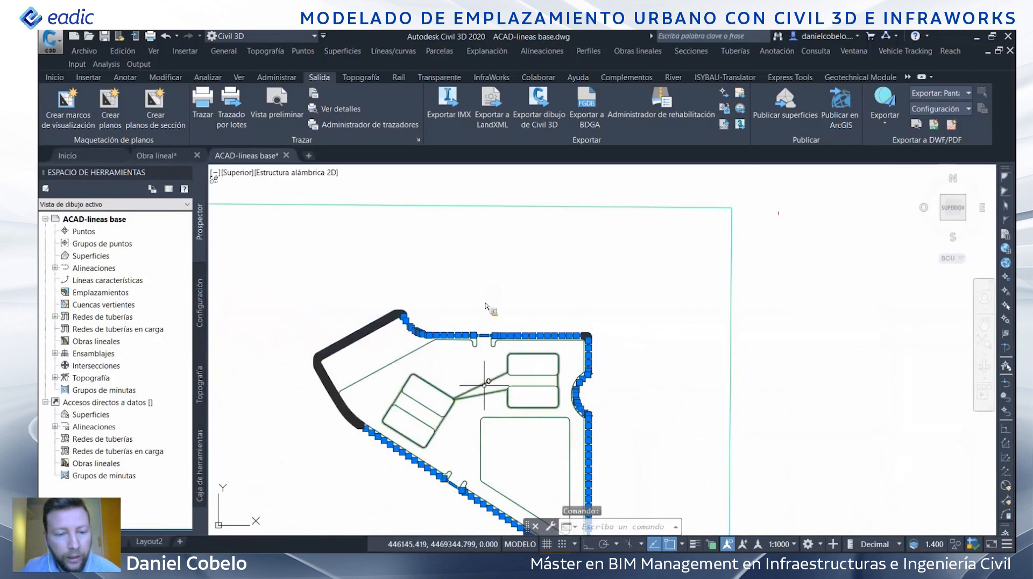
{"action": "scroll", "coordinate": [487, 306], "scroll_direction": "up", "scroll_amount": 8}
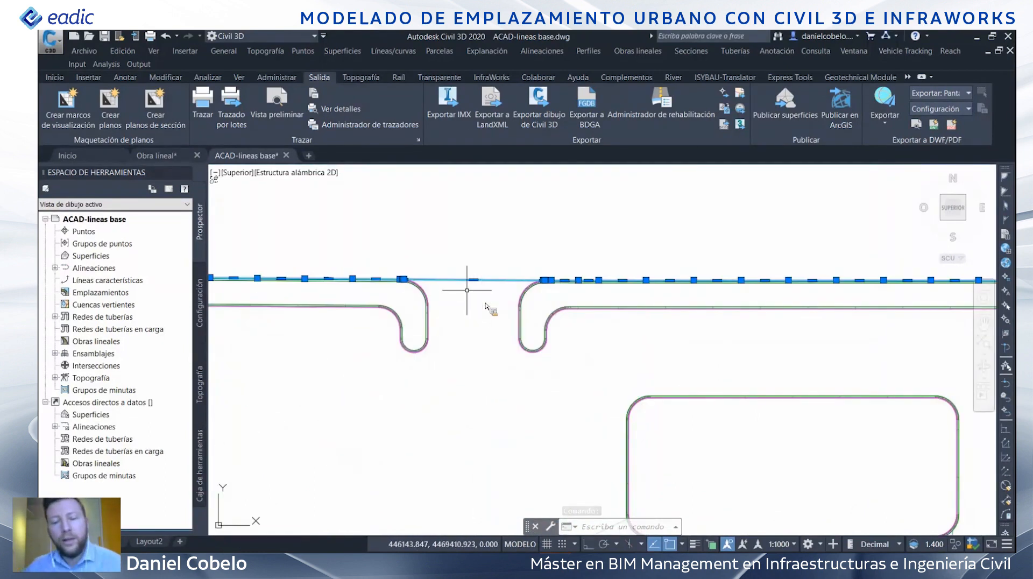
{"action": "right_click", "coordinate": [472, 292]}
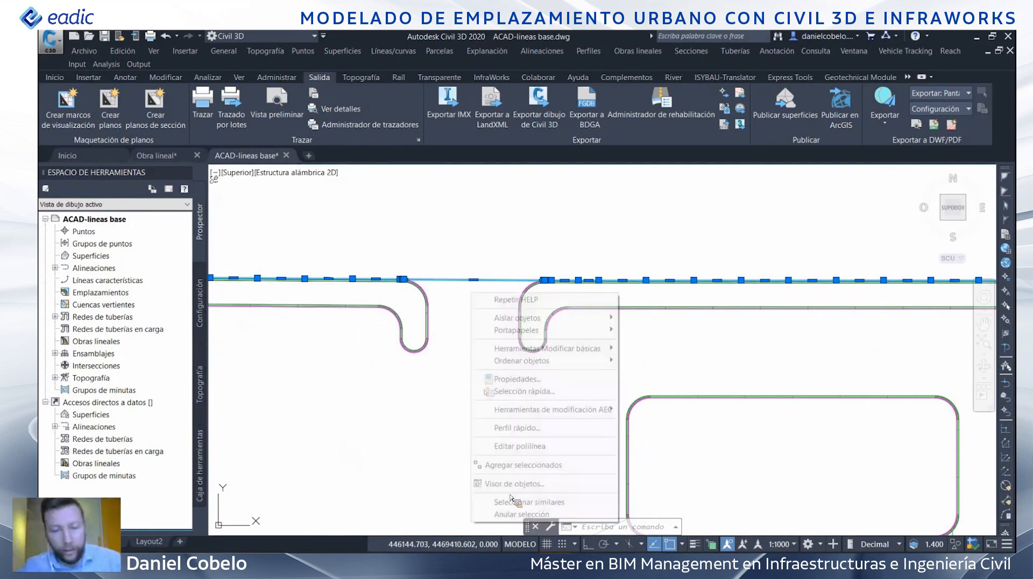
{"action": "left_click", "coordinate": [518, 380]}
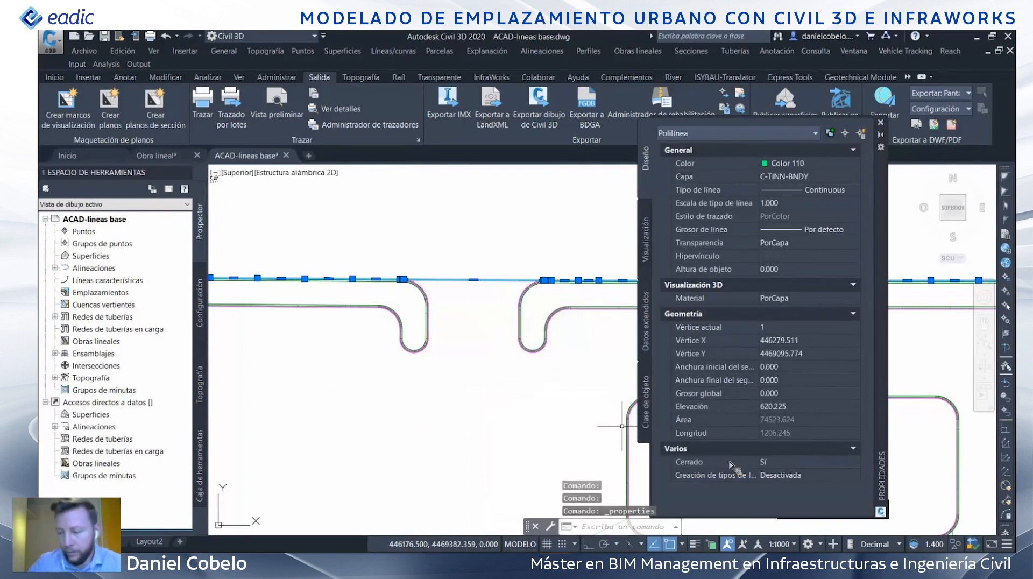
{"action": "left_click", "coordinate": [881, 123]}
- Start MAPEXPORT and set the output as an ESRI Shapefile named Pavimento in Emplazamiento Urbano's Solución Webinar folder
{"action": "scroll", "coordinate": [486, 362], "scroll_direction": "down", "scroll_amount": 4}
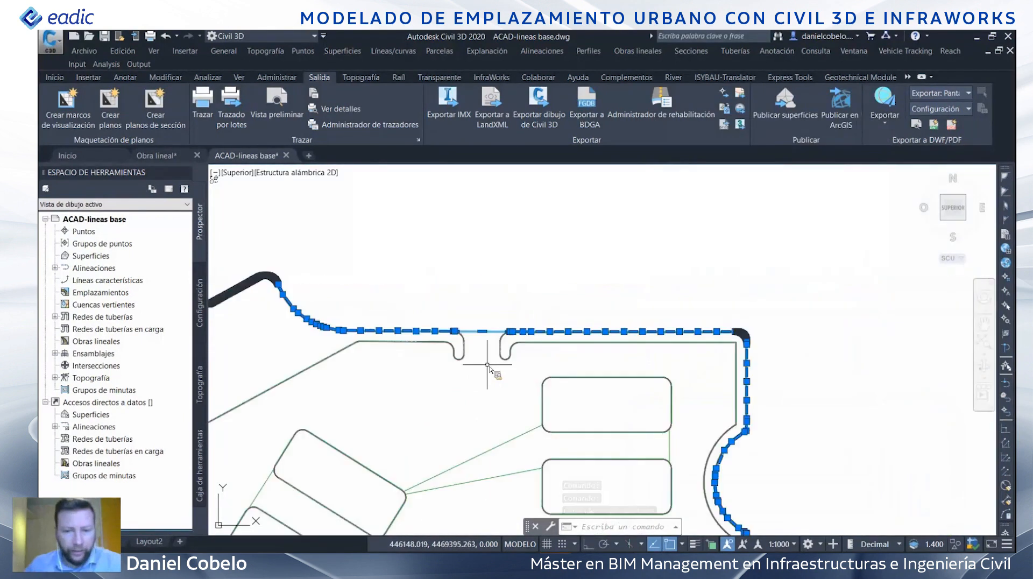
{"action": "mouse_move", "coordinate": [486, 362]}
{"action": "middle_mouse_down"}
{"action": "mouse_move", "coordinate": [477, 317]}
{"action": "mouse_move", "coordinate": [477, 326]}
{"action": "middle_mouse_up"}
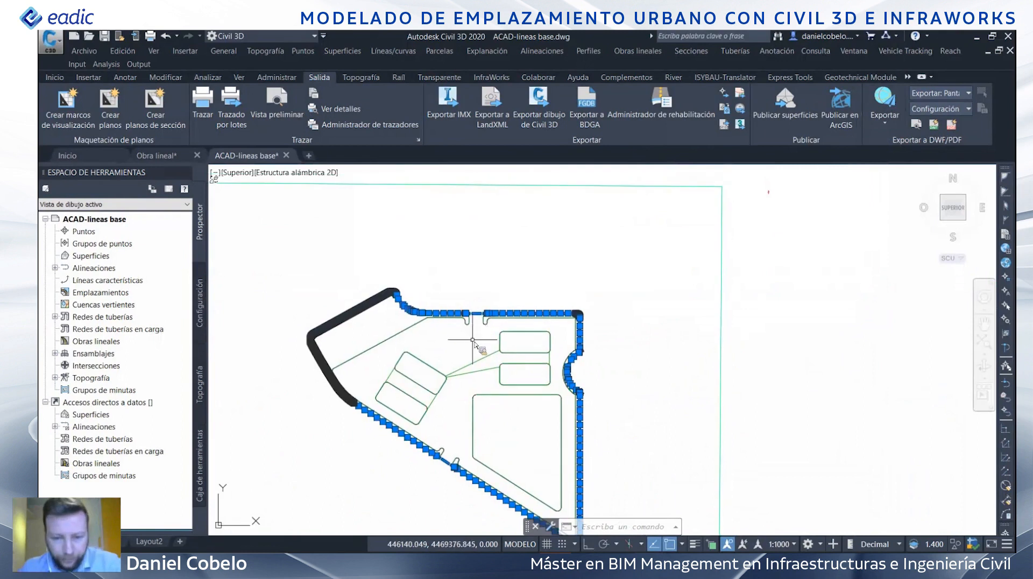
{"action": "scroll", "coordinate": [473, 341], "scroll_direction": "up", "scroll_amount": 2}
{"action": "type", "text": "me"}
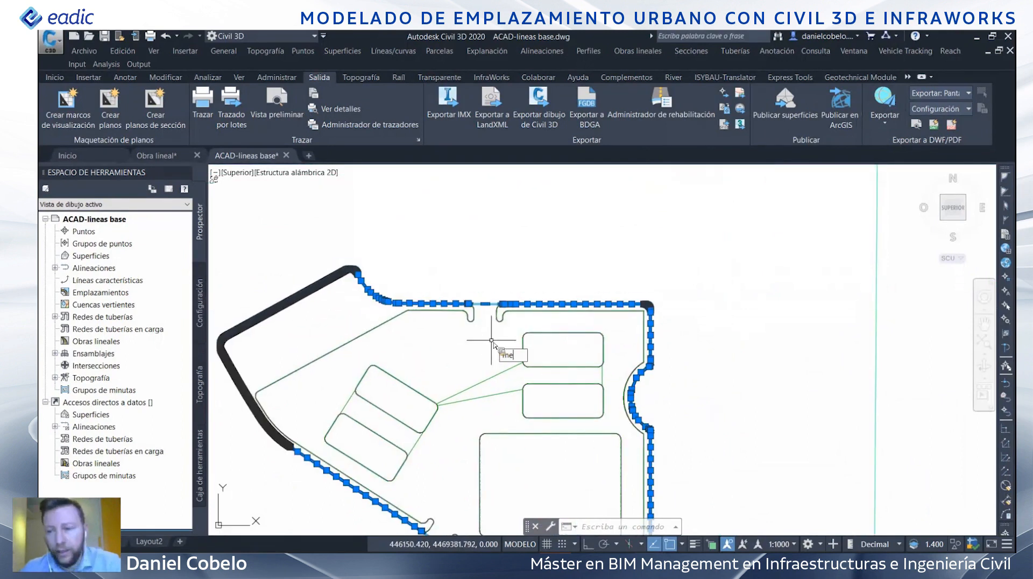
{"action": "type", "text": "p"}
{"action": "key", "text": "BackSpace"}
{"action": "key", "text": "BackSpace"}
{"action": "type", "text": "ap"}
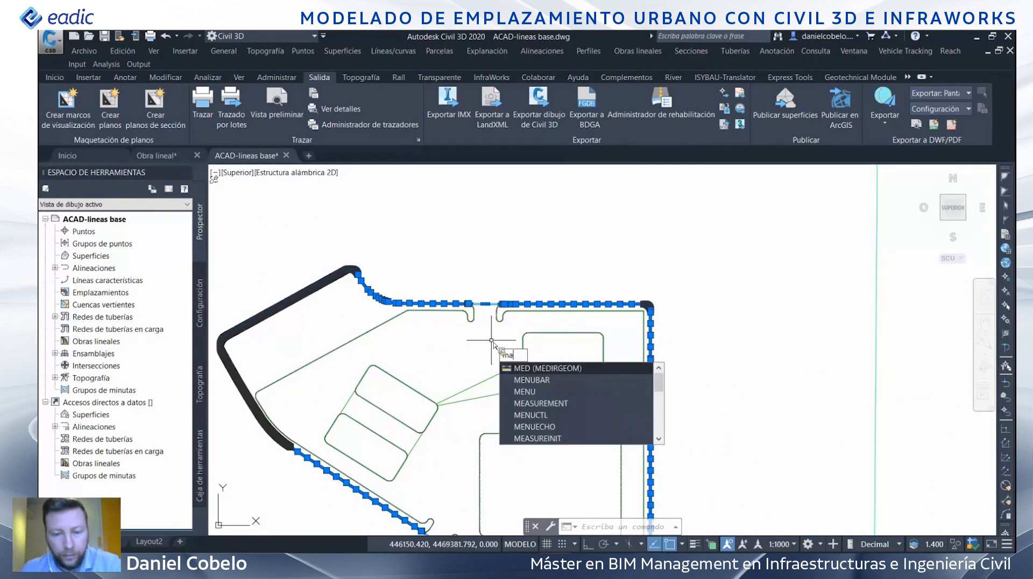
{"action": "left_click", "coordinate": [547, 369]}
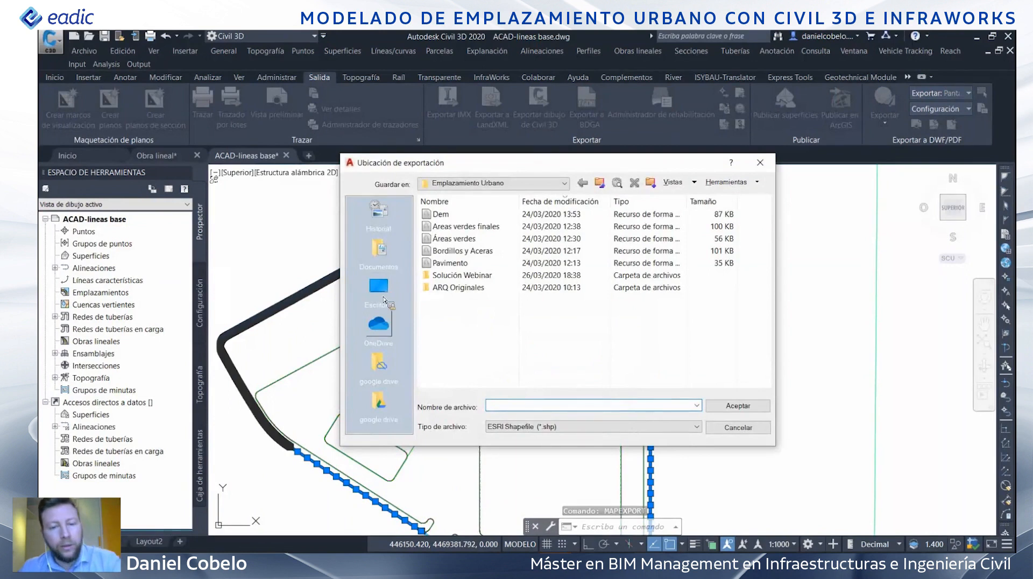
{"action": "left_click", "coordinate": [381, 294]}
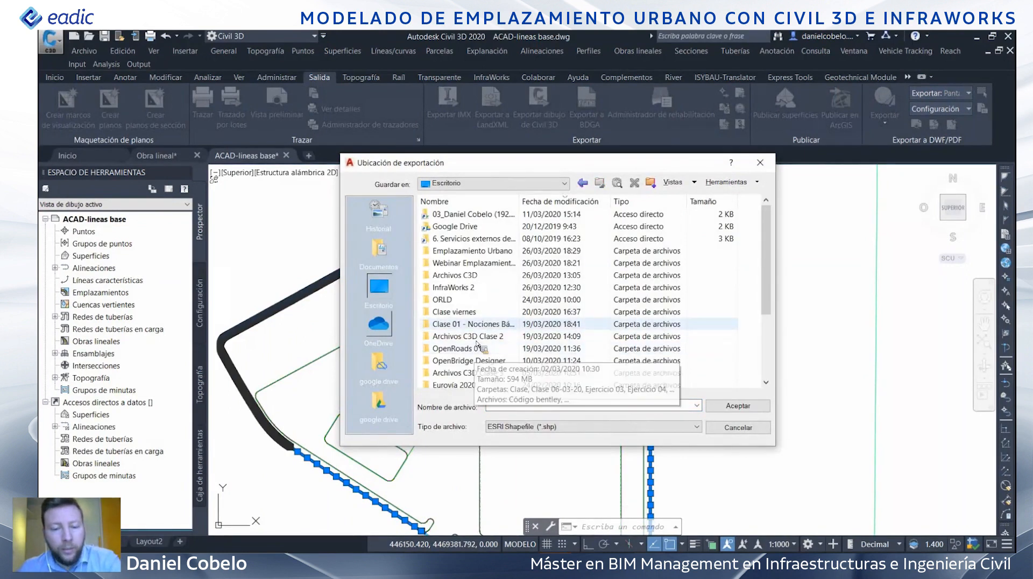
{"action": "double_click", "coordinate": [481, 253]}
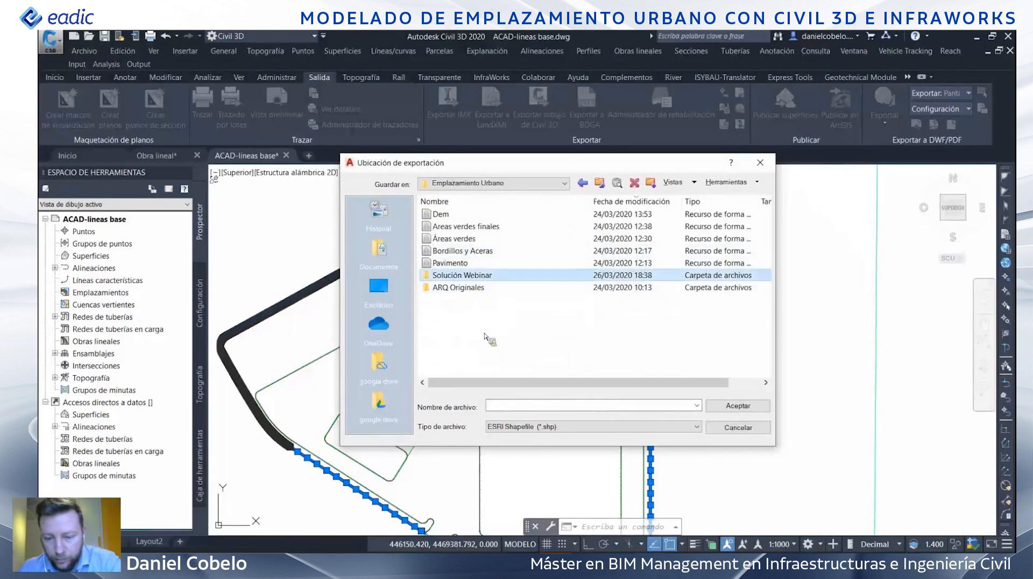
{"action": "left_click", "coordinate": [511, 408]}
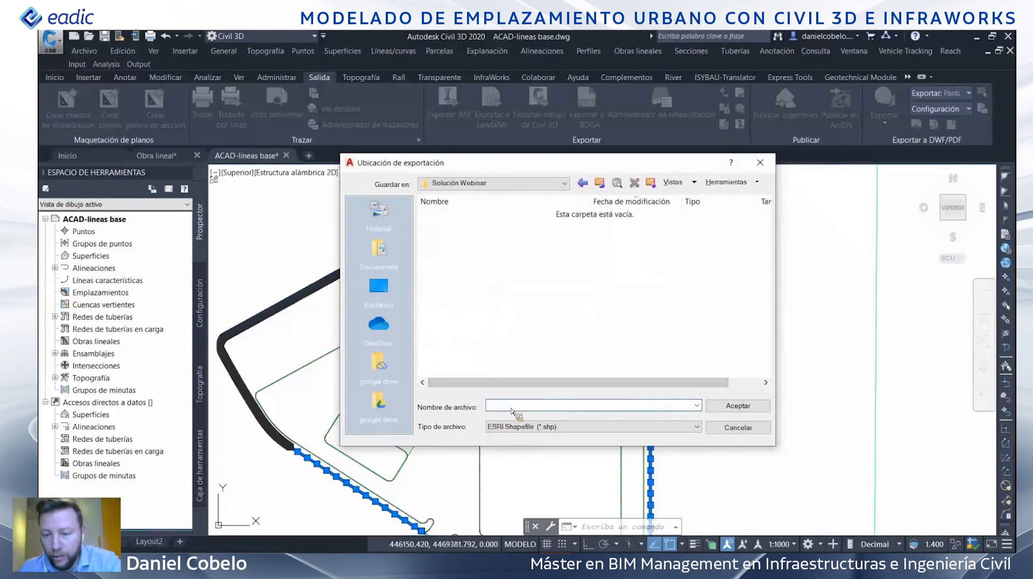
{"action": "type", "text": "Pavimento"}
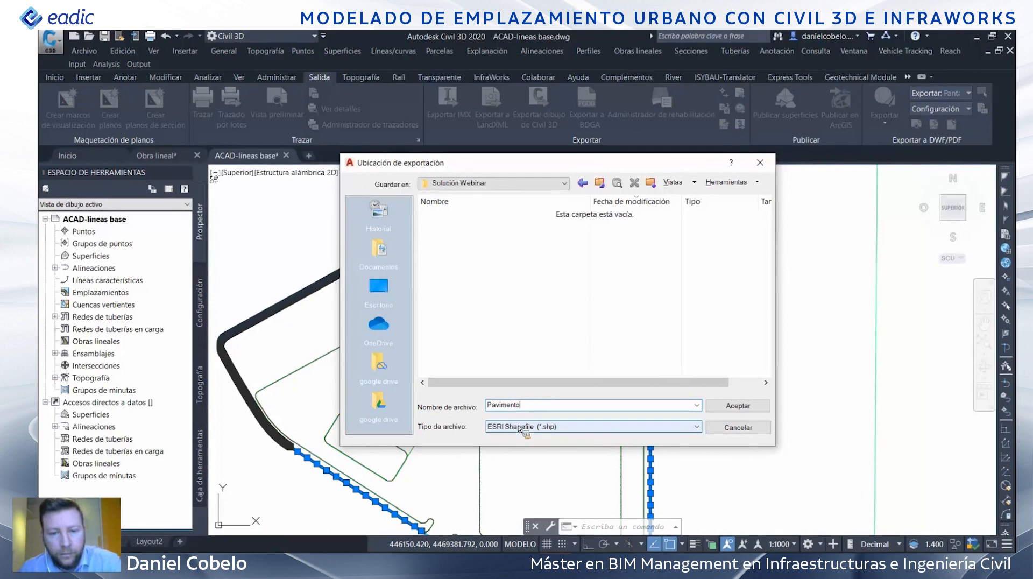
{"action": "left_click", "coordinate": [732, 409]}
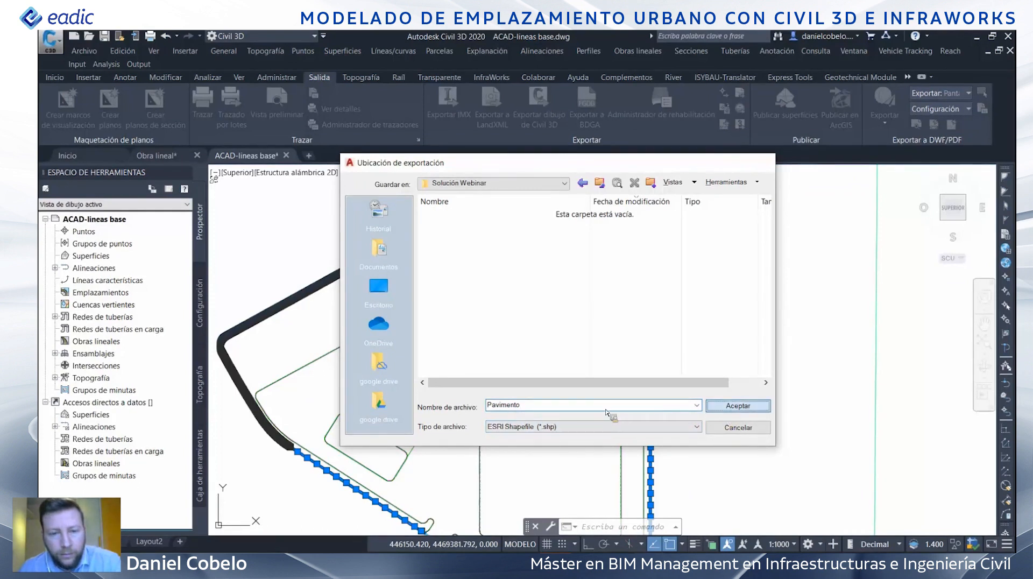
- Set the export object type to polygon and manually select the site's outer boundary polyline as the object to export
{"action": "left_click", "coordinate": [529, 158]}
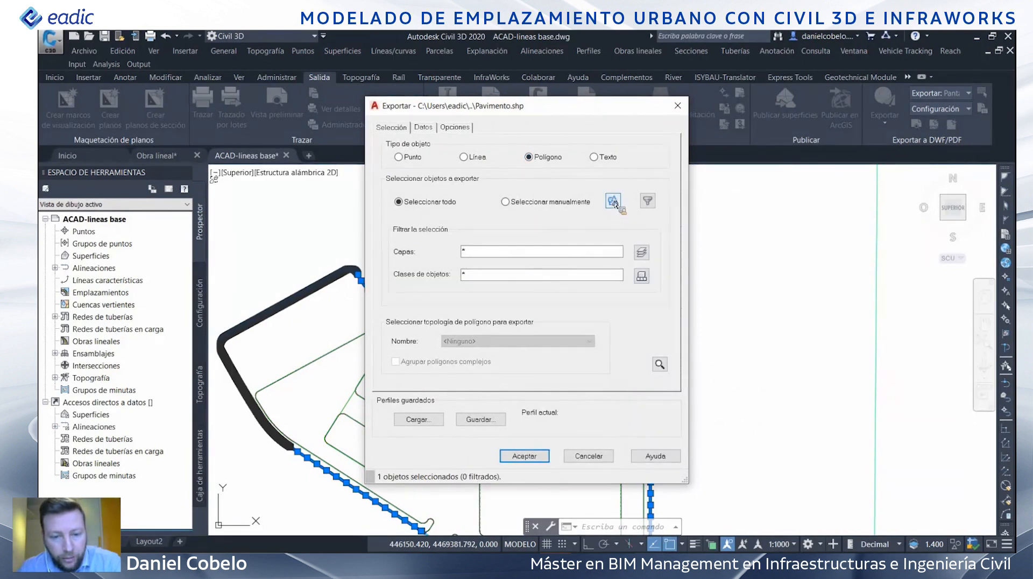
{"action": "left_click", "coordinate": [613, 201]}
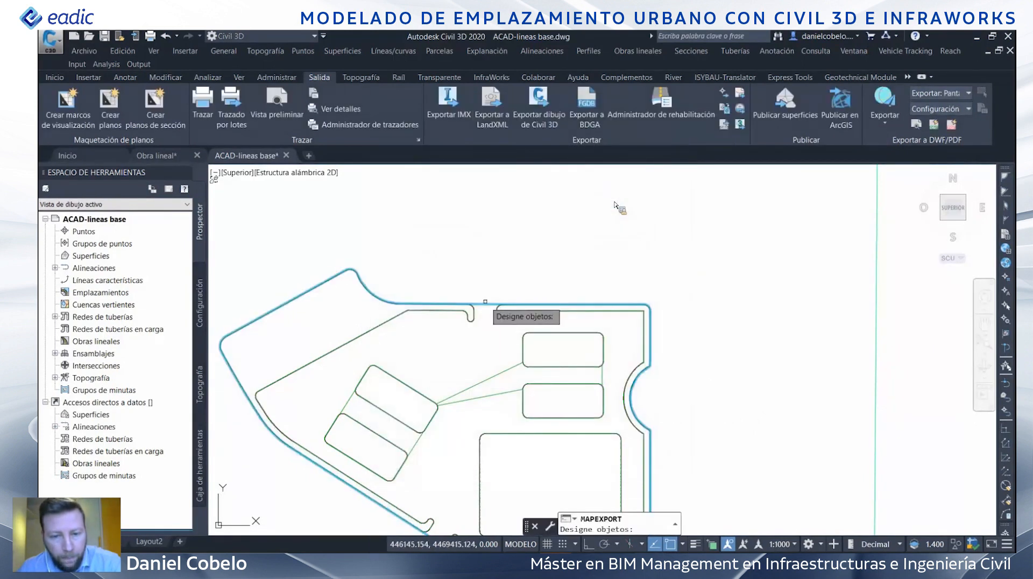
{"action": "double_click", "coordinate": [485, 304]}
{"action": "key", "text": "Return"}
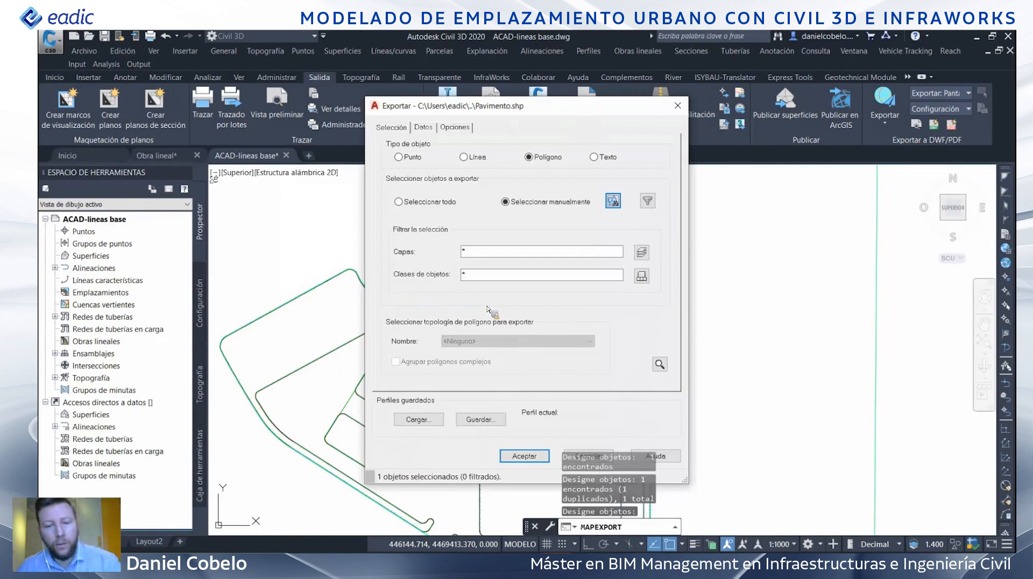
- Enable treating closed polylines as polygons, leave coordinate conversion off, and run the Pavimento shapefile export
{"action": "left_click", "coordinate": [455, 128]}
{"action": "left_click", "coordinate": [397, 247]}
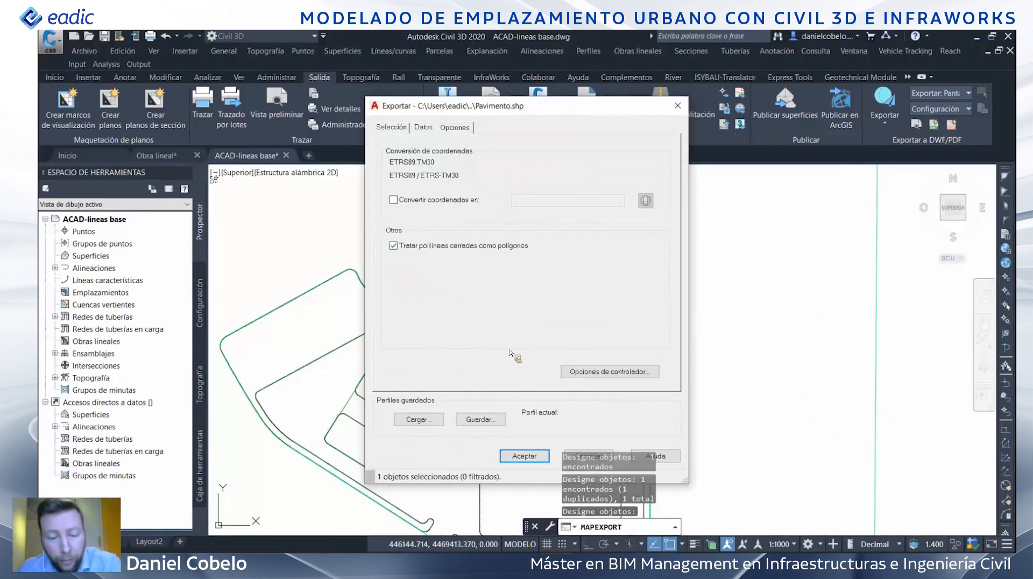
{"action": "left_click_drag", "start_coordinate": [538, 106], "coordinate": [531, 101]}
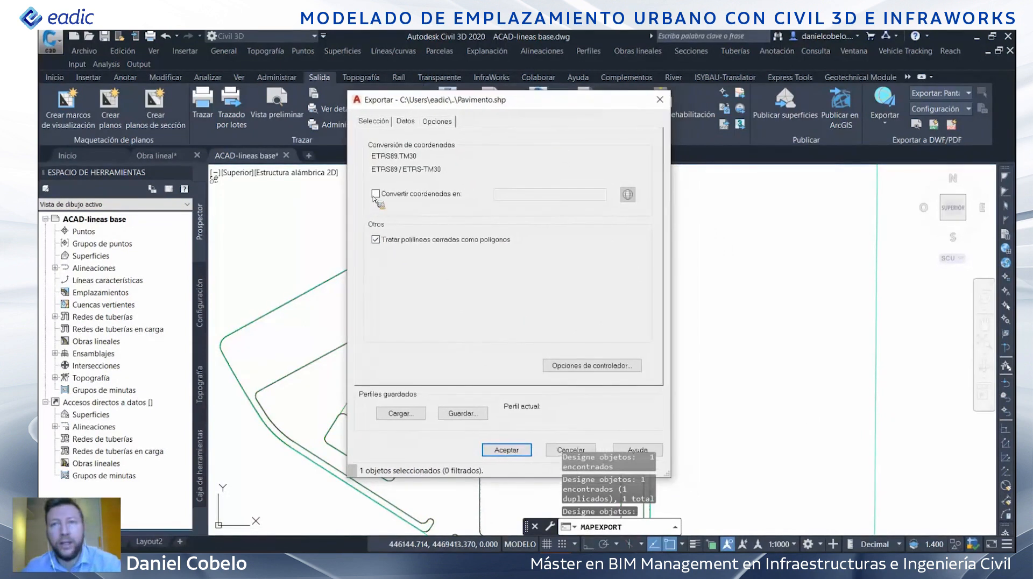
{"action": "left_click_drag", "start_coordinate": [550, 113], "coordinate": [518, 106]}
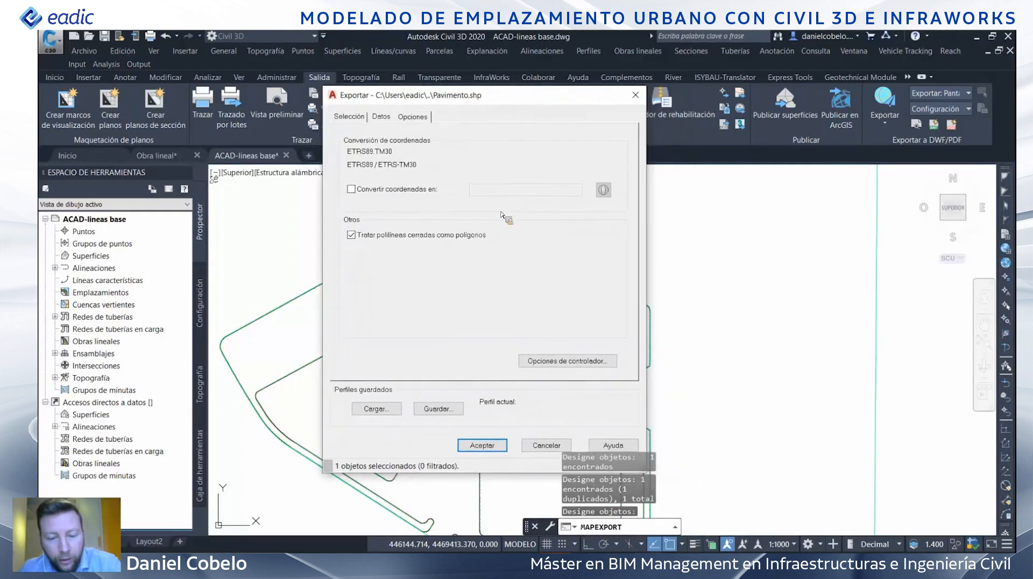
{"action": "left_click", "coordinate": [483, 445]}
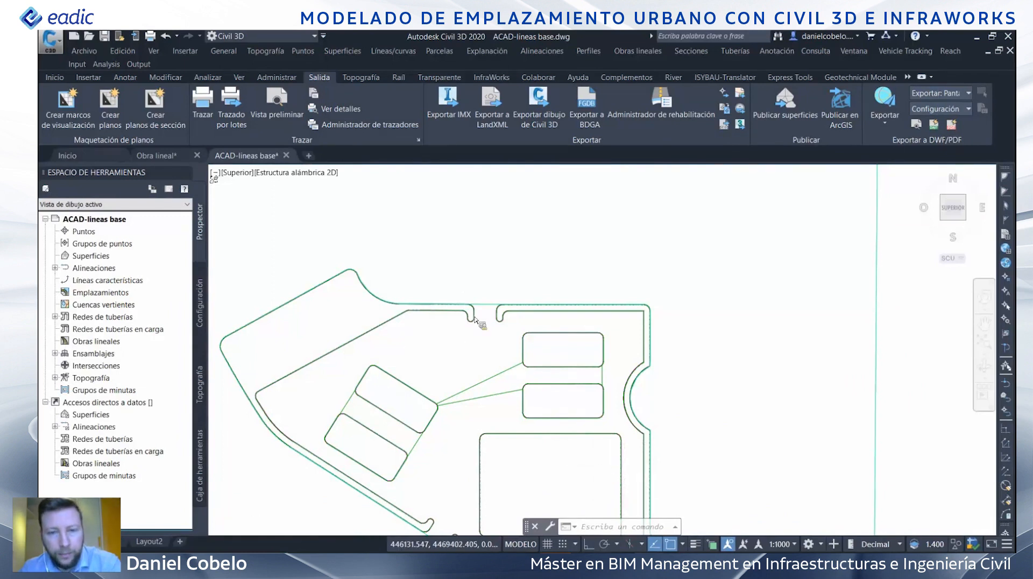
- Close the outer magenta kerb polyline on the west side of the northern entrance by setting its Cerrado property to Sí
{"action": "scroll", "coordinate": [474, 320], "scroll_direction": "up", "scroll_amount": 5}
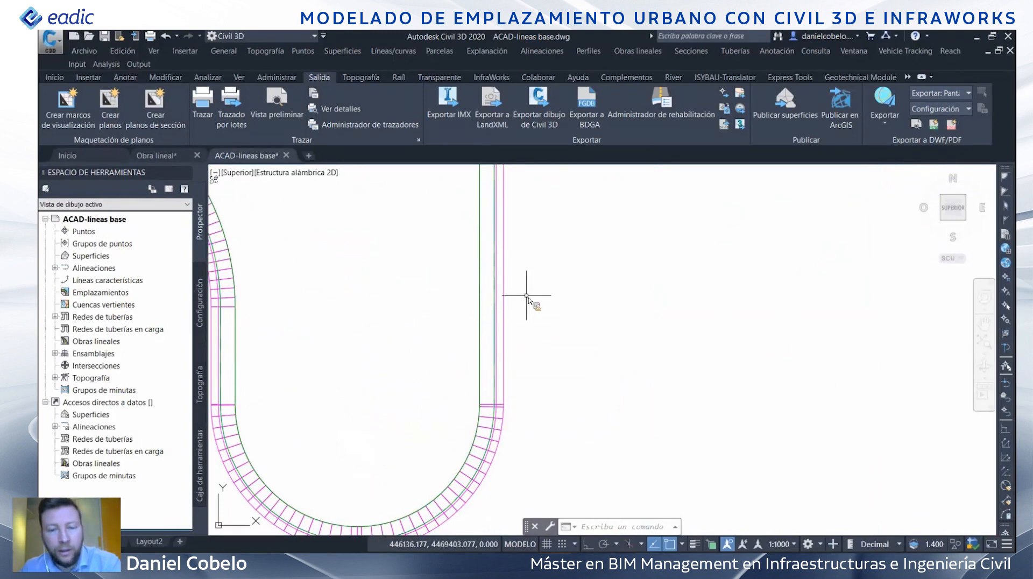
{"action": "scroll", "coordinate": [532, 297], "scroll_direction": "down", "scroll_amount": 5}
{"action": "scroll", "coordinate": [517, 223], "scroll_direction": "up", "scroll_amount": 3}
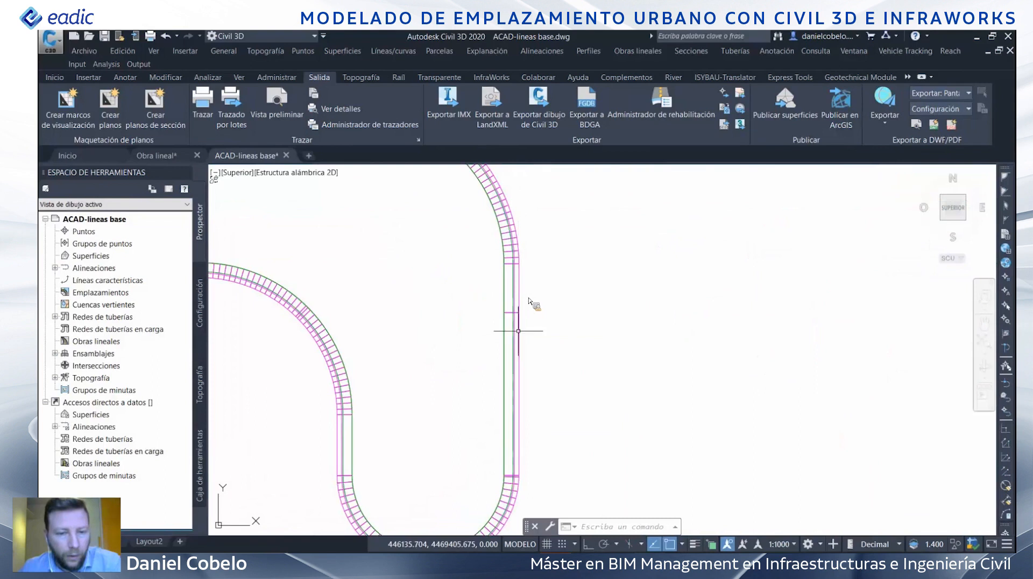
{"action": "scroll", "coordinate": [526, 411], "scroll_direction": "up", "scroll_amount": 2}
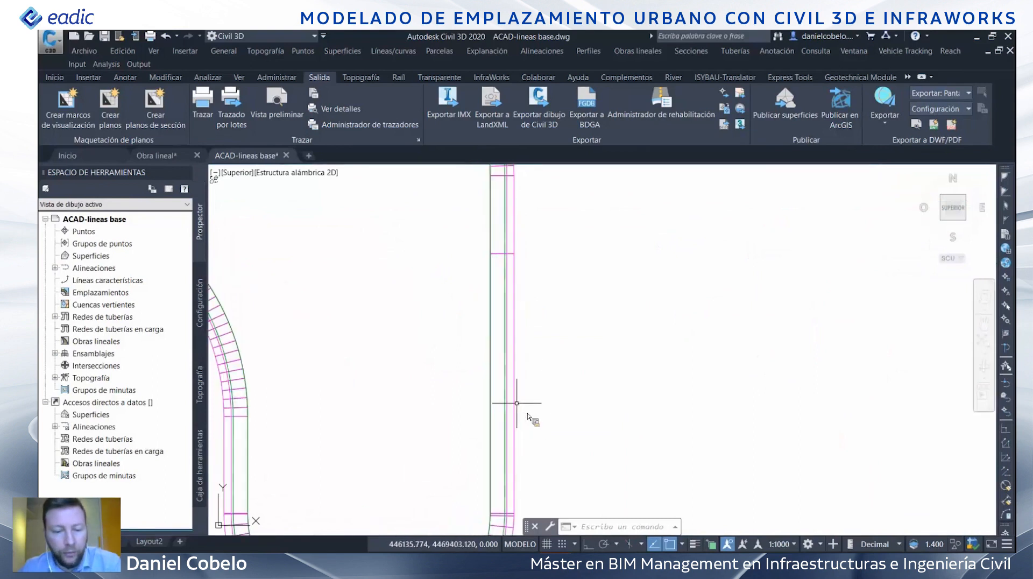
{"action": "left_click", "coordinate": [515, 404]}
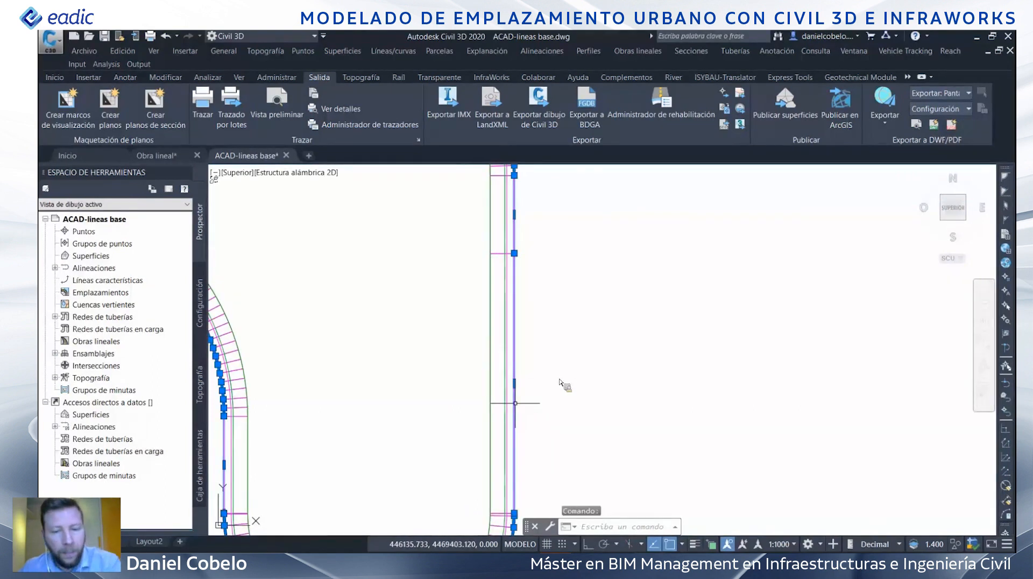
{"action": "right_click", "coordinate": [556, 376]}
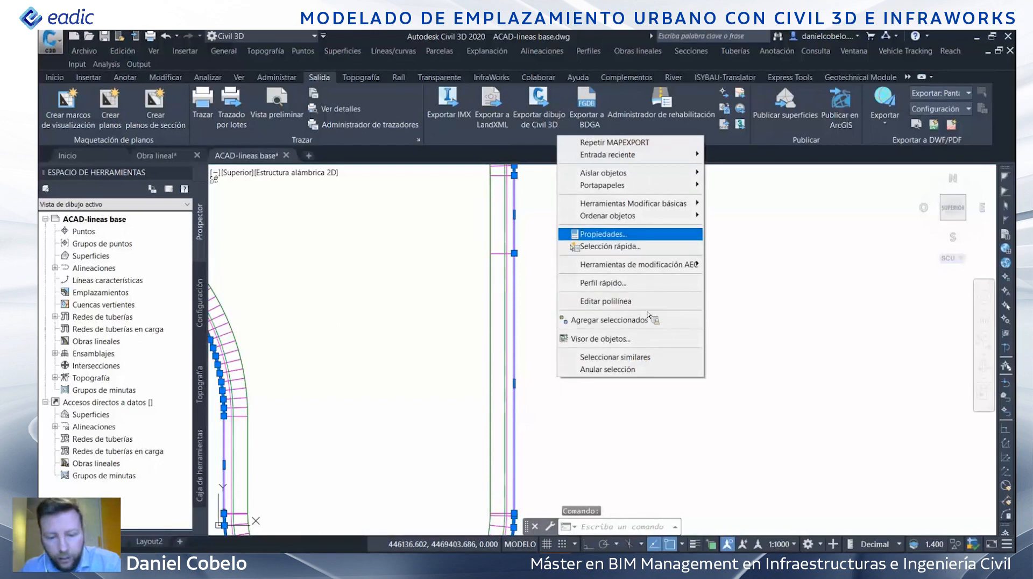
{"action": "left_click", "coordinate": [614, 234]}
{"action": "left_click", "coordinate": [785, 464]}
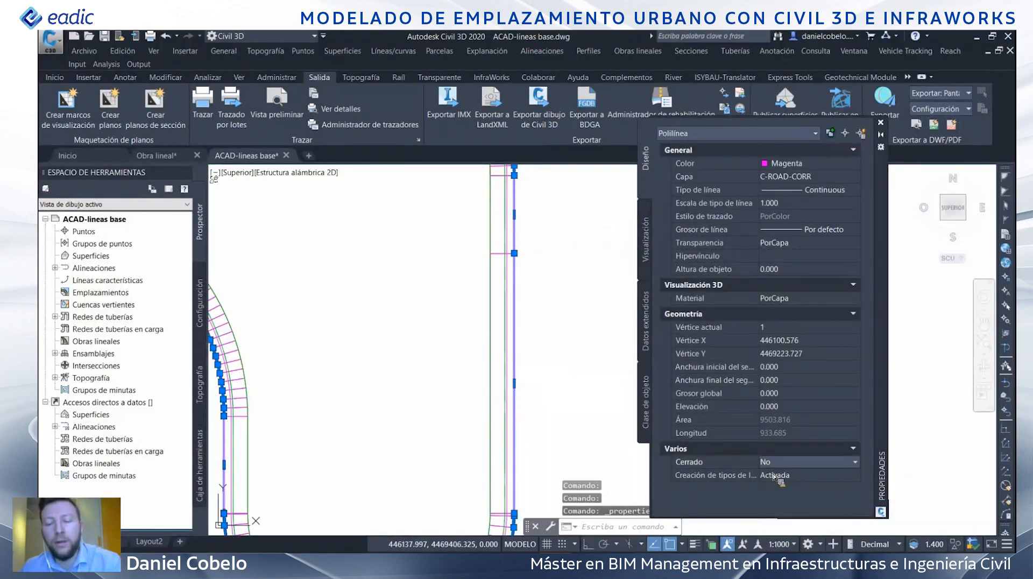
{"action": "left_click", "coordinate": [776, 464]}
{"action": "left_click", "coordinate": [768, 471]}
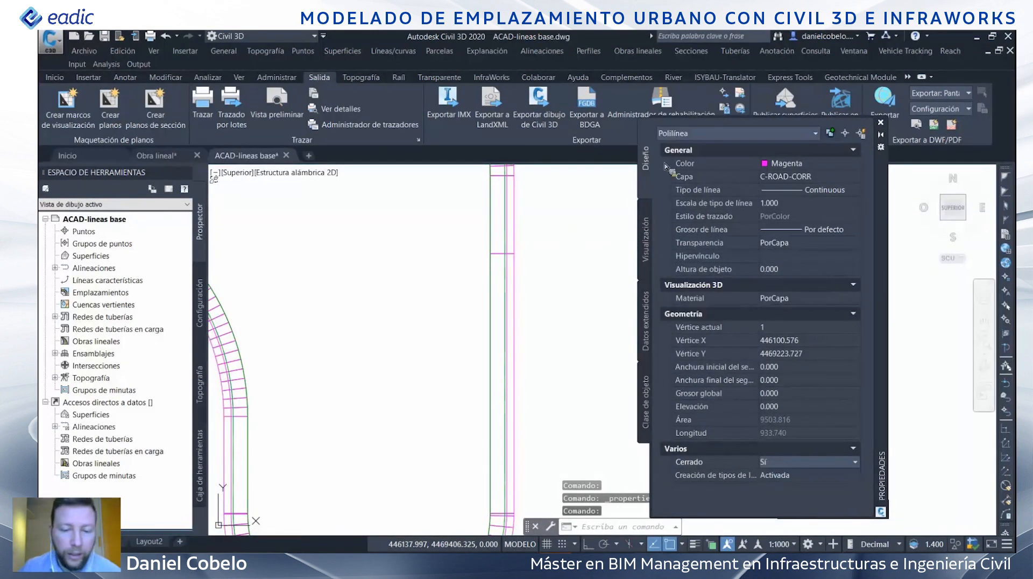
{"action": "left_click", "coordinate": [882, 124]}
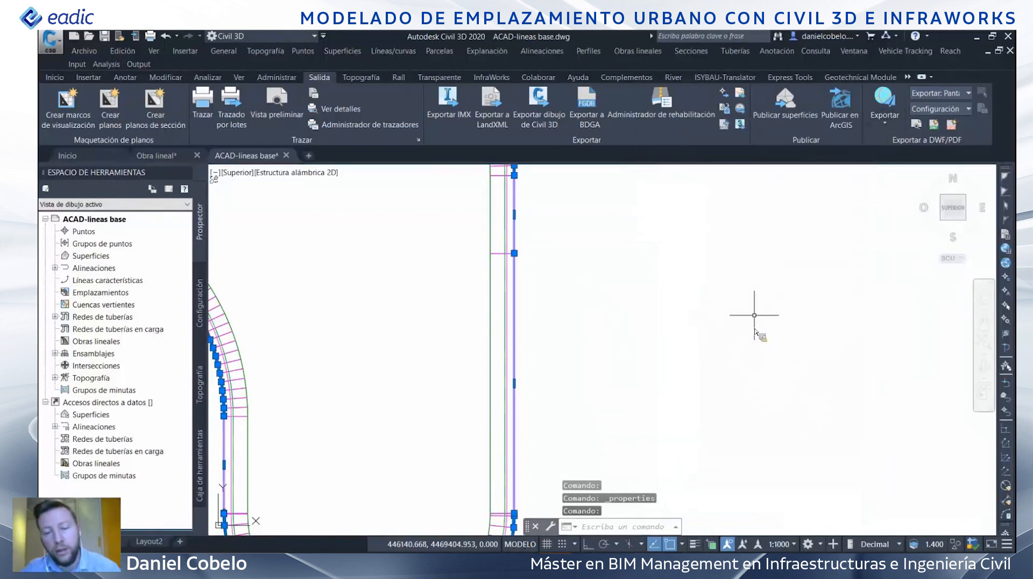
- Close the outer magenta kerb polyline on the east side of the northern entrance by setting its Cerrado property to Sí
{"action": "scroll", "coordinate": [754, 307], "scroll_direction": "down", "scroll_amount": 3}
{"action": "scroll", "coordinate": [737, 304], "scroll_direction": "up", "scroll_amount": 3}
{"action": "middle_click_drag", "start_coordinate": [737, 303], "coordinate": [632, 286]}
{"action": "scroll", "coordinate": [629, 287], "scroll_direction": "up", "scroll_amount": 2}
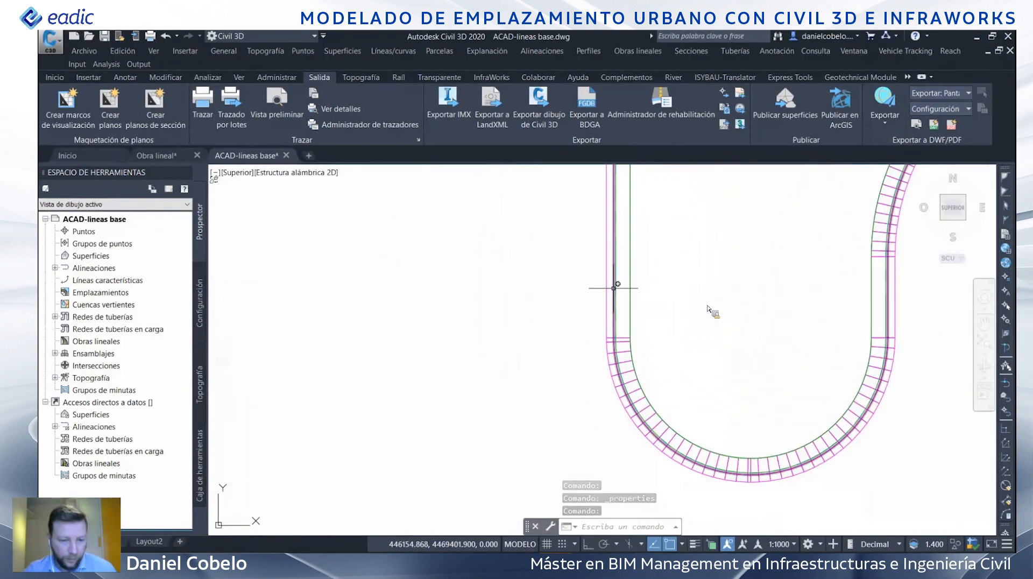
{"action": "key", "text": "Escape"}
{"action": "left_click", "coordinate": [607, 305]}
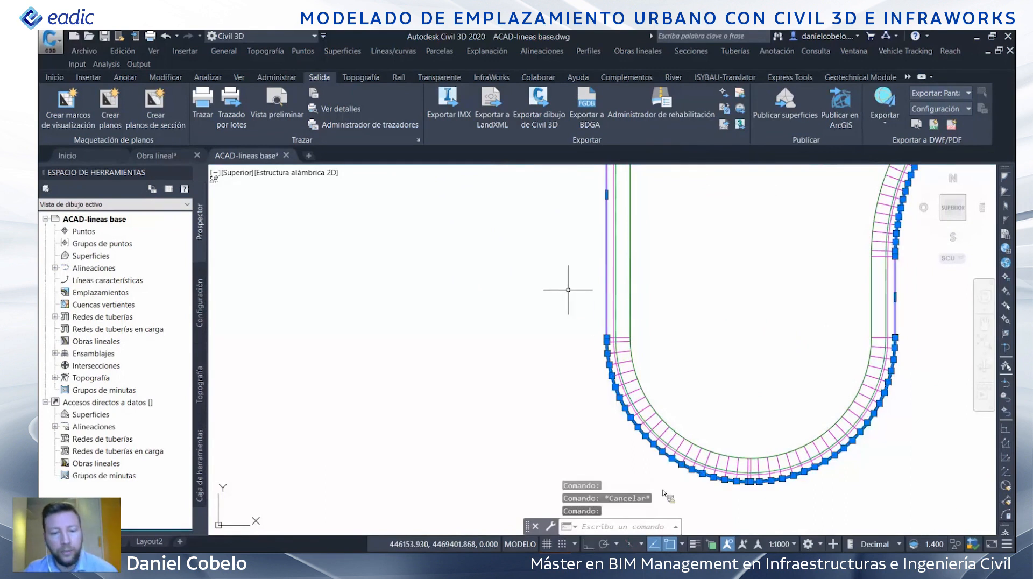
{"action": "right_click", "coordinate": [666, 493]}
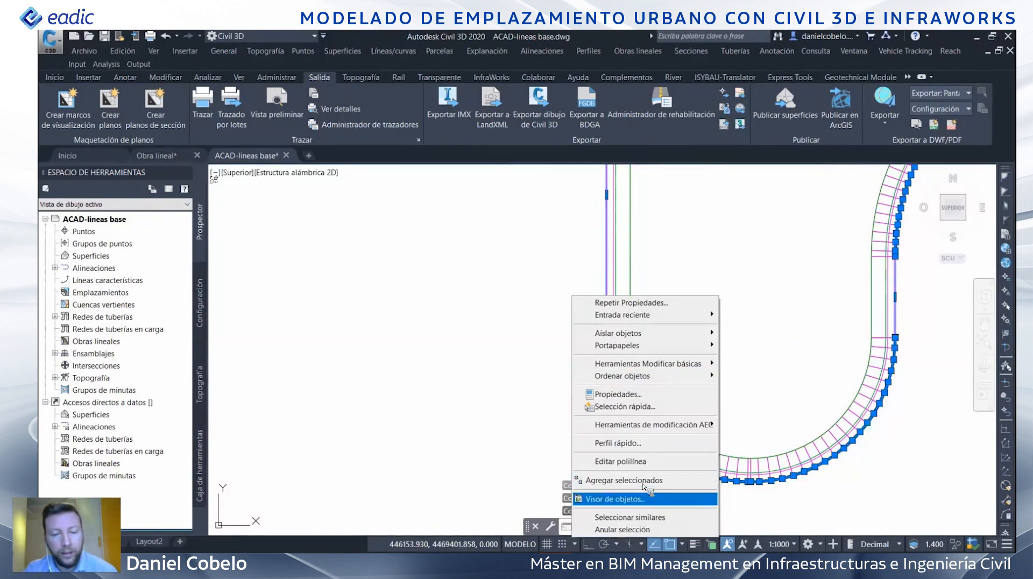
{"action": "left_click", "coordinate": [639, 400]}
{"action": "left_click", "coordinate": [808, 449]}
{"action": "left_click", "coordinate": [784, 464]}
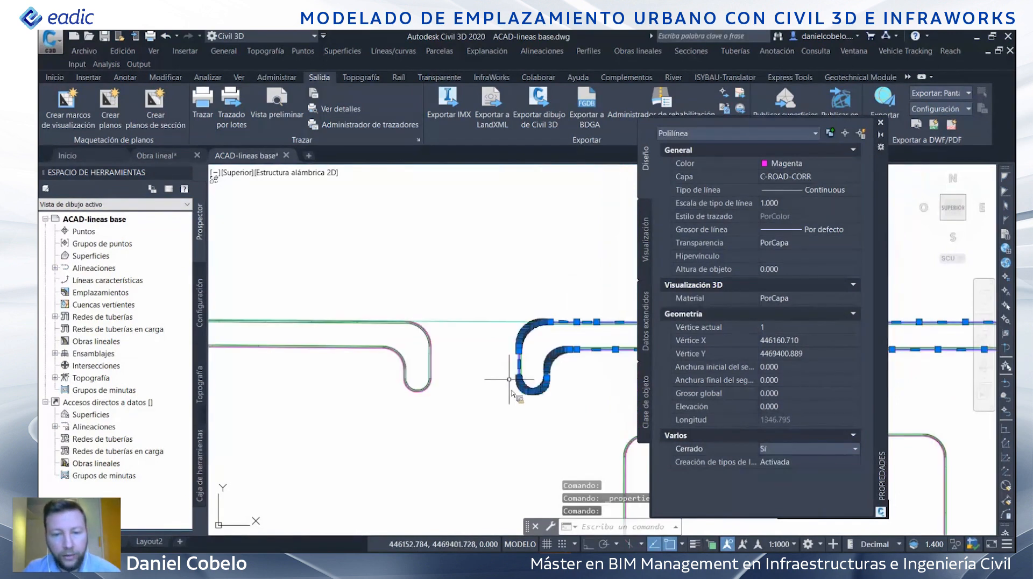
- Close the green outline polylines of the two northeastern islands by setting Cerrado to Sí
{"action": "scroll", "coordinate": [509, 379], "scroll_direction": "down", "scroll_amount": 3}
{"action": "middle_click_drag", "start_coordinate": [624, 407], "coordinate": [536, 355]}
{"action": "scroll", "coordinate": [482, 362], "scroll_direction": "up", "scroll_amount": 5}
{"action": "middle_click_drag", "start_coordinate": [389, 250], "coordinate": [428, 322]}
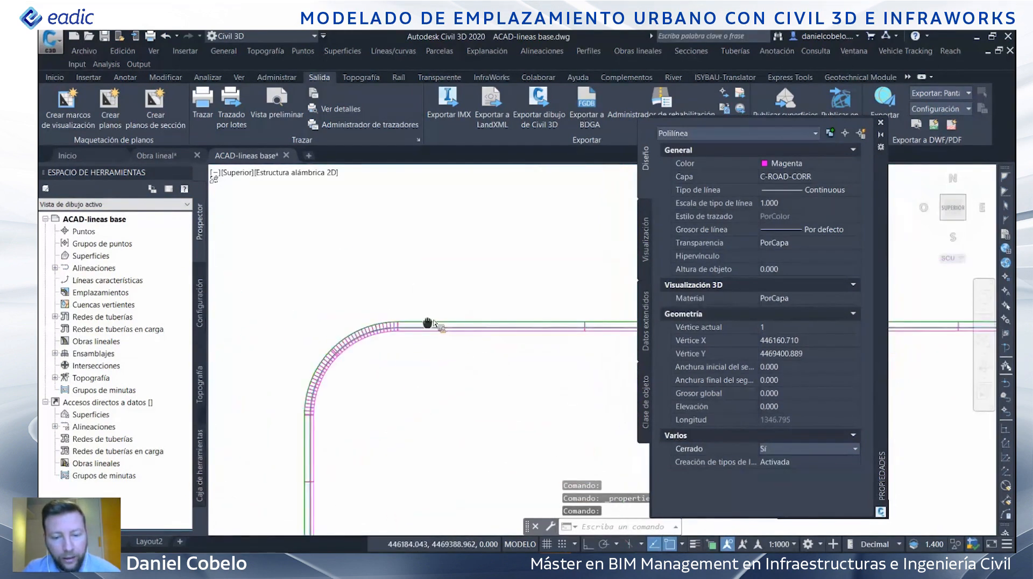
{"action": "scroll", "coordinate": [427, 323], "scroll_direction": "up", "scroll_amount": 3}
{"action": "key", "text": "Escape"}
{"action": "left_click", "coordinate": [422, 339]}
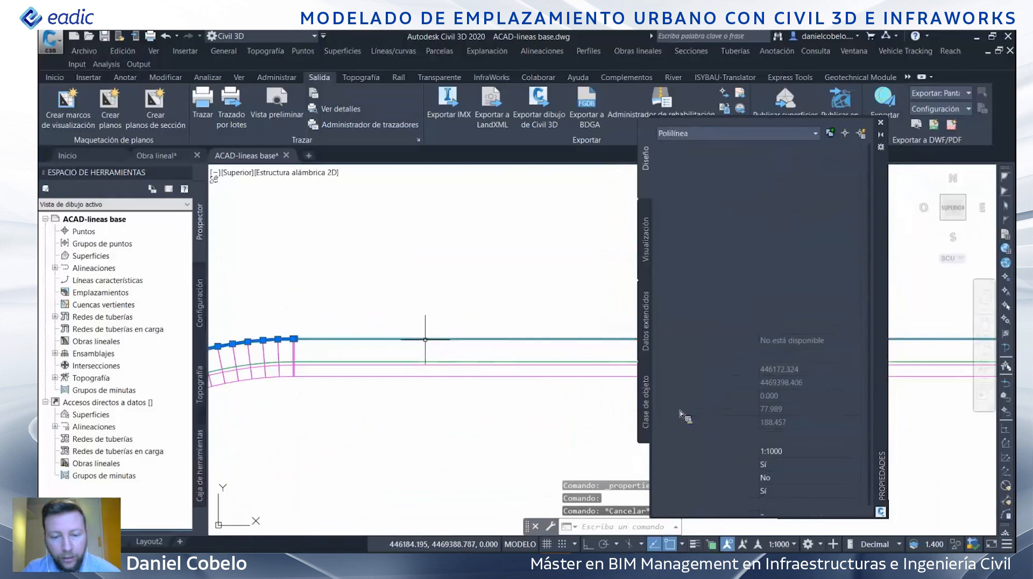
{"action": "scroll", "coordinate": [392, 370], "scroll_direction": "down", "scroll_amount": 3}
{"action": "scroll", "coordinate": [389, 416], "scroll_direction": "up", "scroll_amount": 5}
{"action": "key", "text": "Escape"}
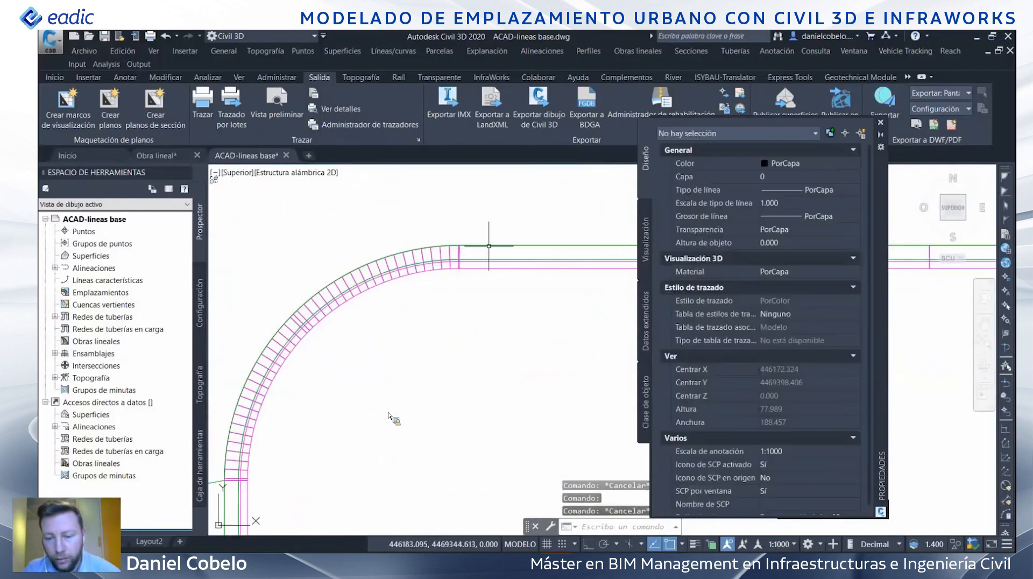
{"action": "left_click", "coordinate": [491, 246]}
{"action": "left_click", "coordinate": [784, 463]}
{"action": "left_click", "coordinate": [784, 462]}
{"action": "key", "text": "Escape"}
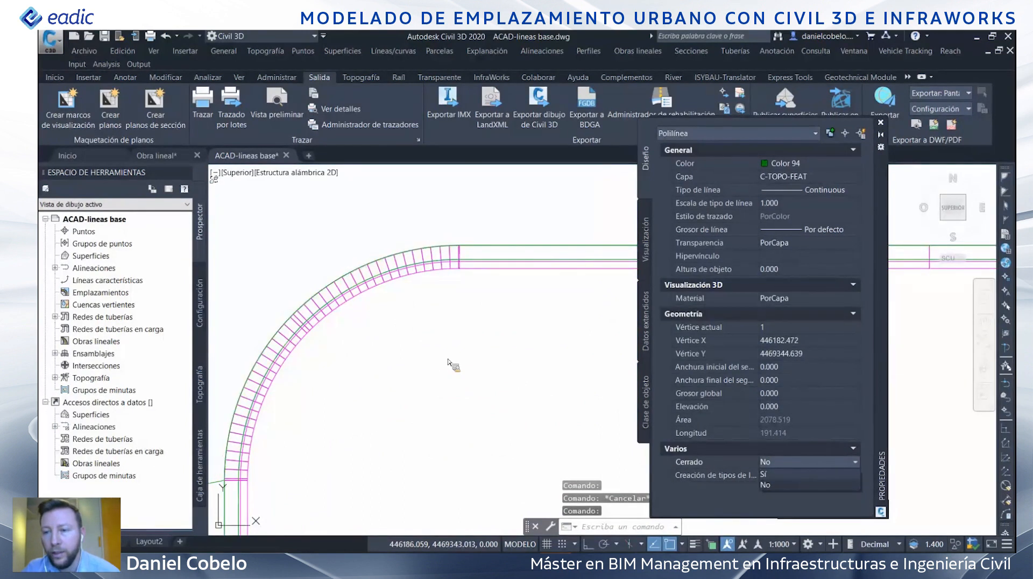
- Close the outer magenta kerb polyline of the large southeastern block by setting its Cerrado property to Sí
{"action": "scroll", "coordinate": [447, 363], "scroll_direction": "down", "scroll_amount": 7}
{"action": "scroll", "coordinate": [420, 324], "scroll_direction": "up", "scroll_amount": 9}
{"action": "key", "text": "Escape"}
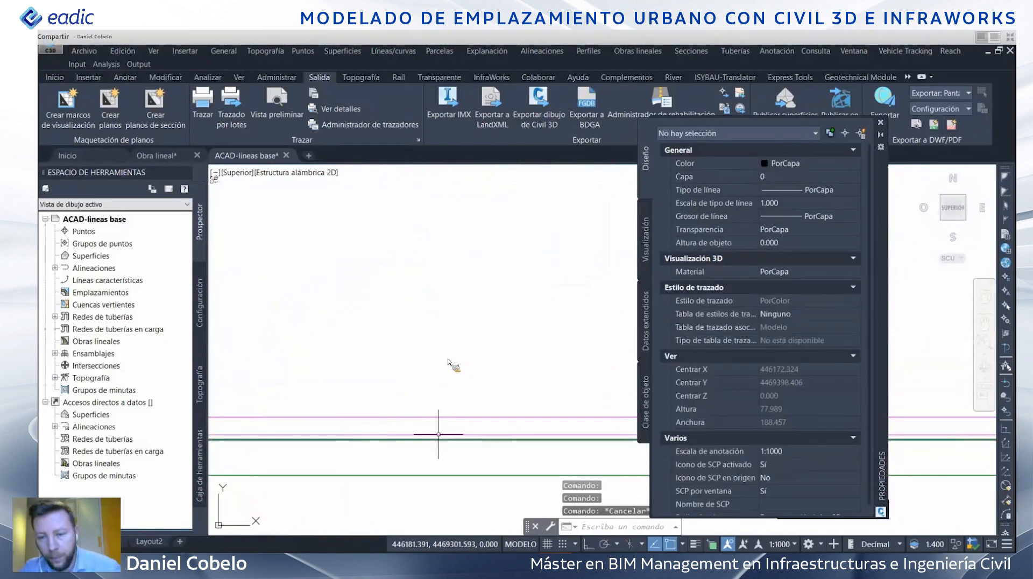
{"action": "left_click", "coordinate": [445, 417]}
{"action": "left_click", "coordinate": [787, 463]}
{"action": "left_click", "coordinate": [785, 463]}
{"action": "key", "text": "Escape"}
{"action": "scroll", "coordinate": [468, 301], "scroll_direction": "down", "scroll_amount": 18}
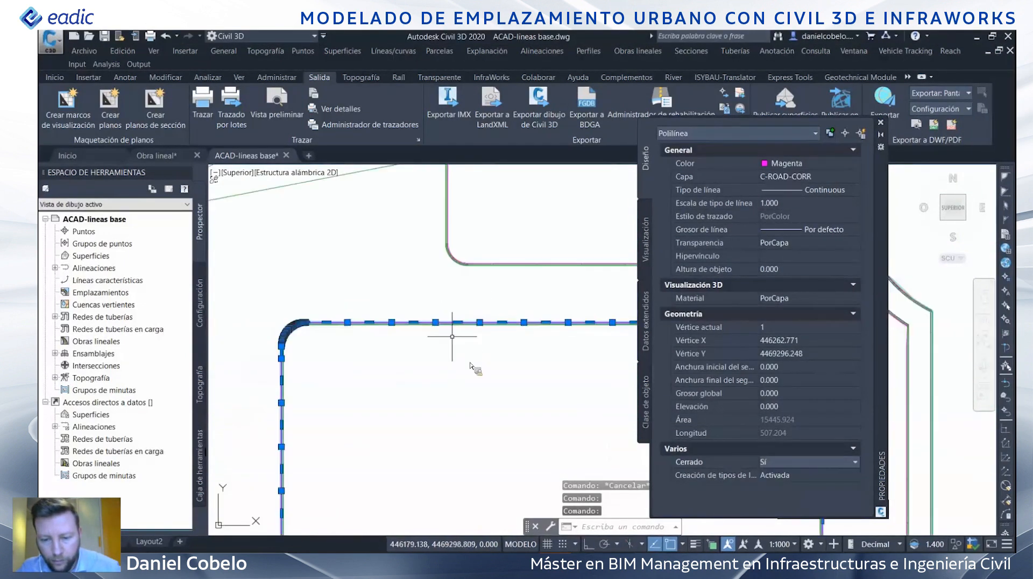
- Check the Cerrado property of the outer magenta kerb polylines on both sides of the southern entrance
{"action": "scroll", "coordinate": [474, 429], "scroll_direction": "up", "scroll_amount": 12}
{"action": "key", "text": "Escape"}
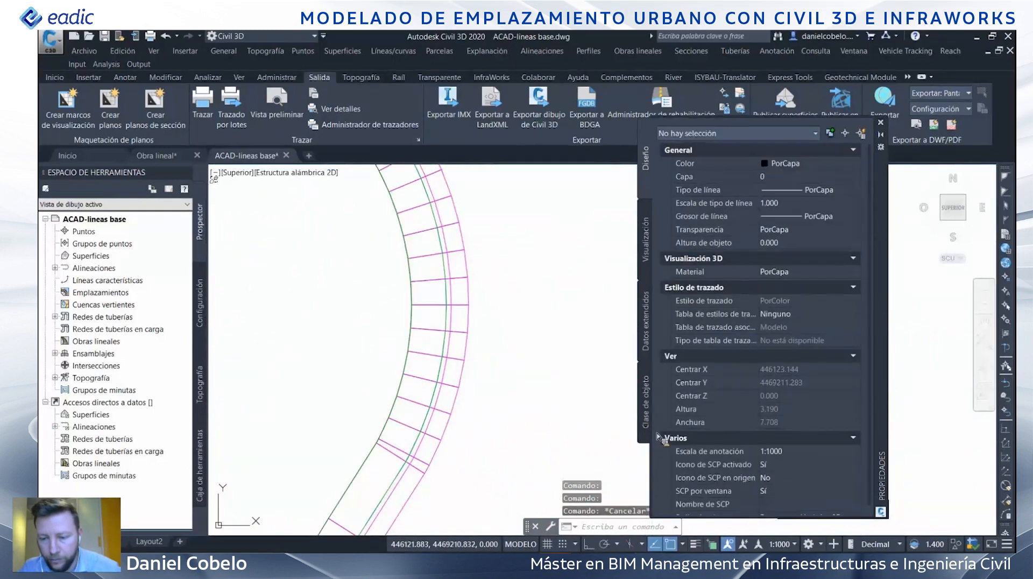
{"action": "scroll", "coordinate": [419, 344], "scroll_direction": "down", "scroll_amount": 5}
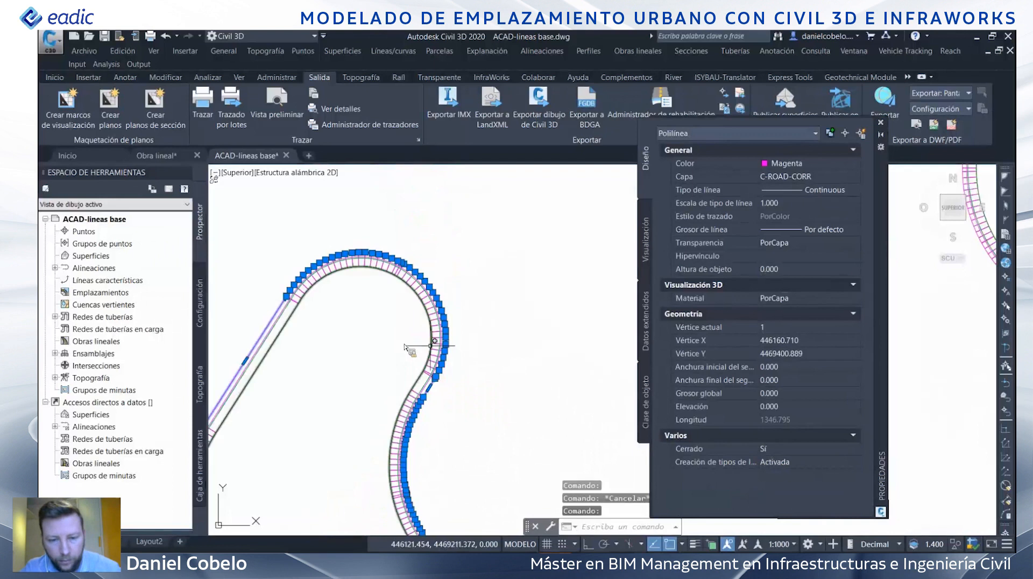
{"action": "scroll", "coordinate": [414, 366], "scroll_direction": "up", "scroll_amount": 6}
{"action": "middle_click_drag", "start_coordinate": [451, 467], "coordinate": [460, 425]}
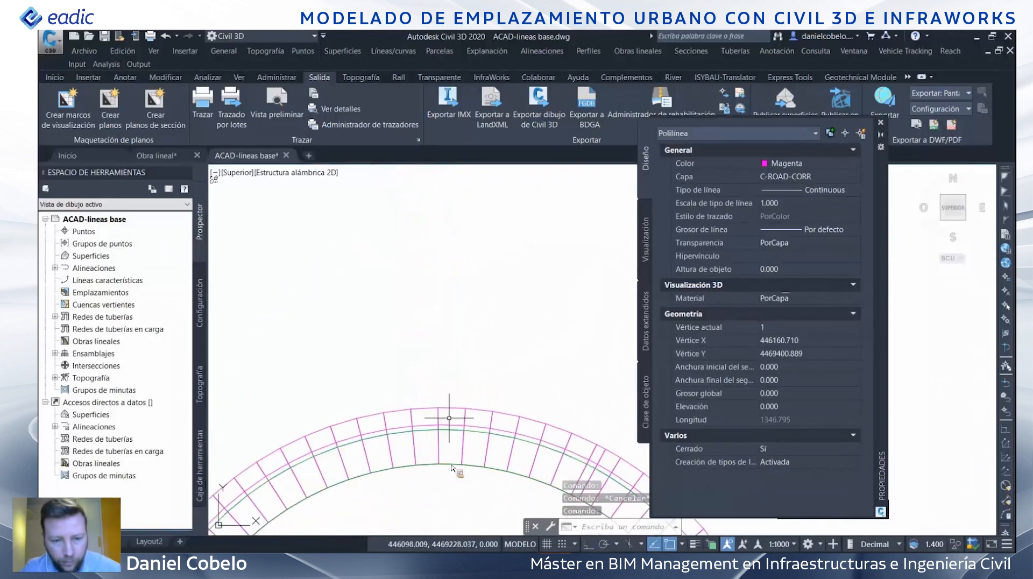
{"action": "key", "text": "Escape"}
{"action": "left_click", "coordinate": [462, 426]}
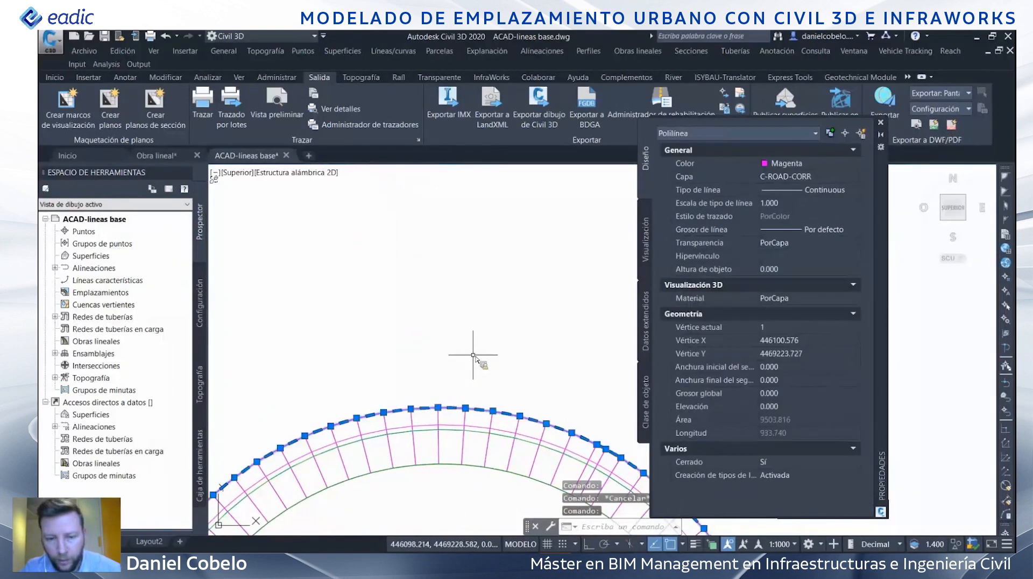
- Close the green outline polyline of the lower western island by setting its Cerrado property to Sí
{"action": "scroll", "coordinate": [474, 350], "scroll_direction": "down", "scroll_amount": 4}
{"action": "scroll", "coordinate": [425, 357], "scroll_direction": "up", "scroll_amount": 6}
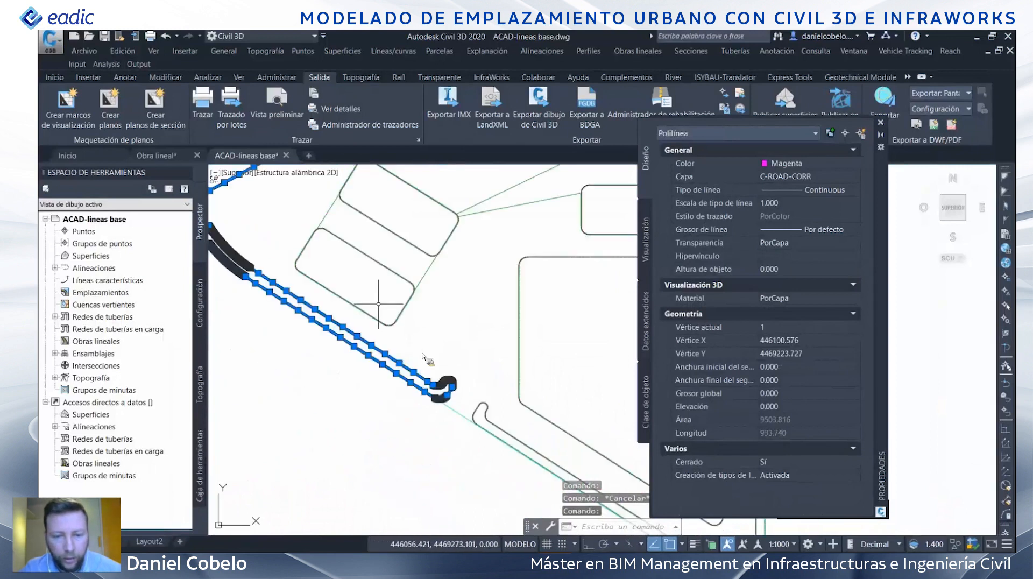
{"action": "scroll", "coordinate": [423, 357], "scroll_direction": "up", "scroll_amount": 8}
{"action": "key", "text": "Escape"}
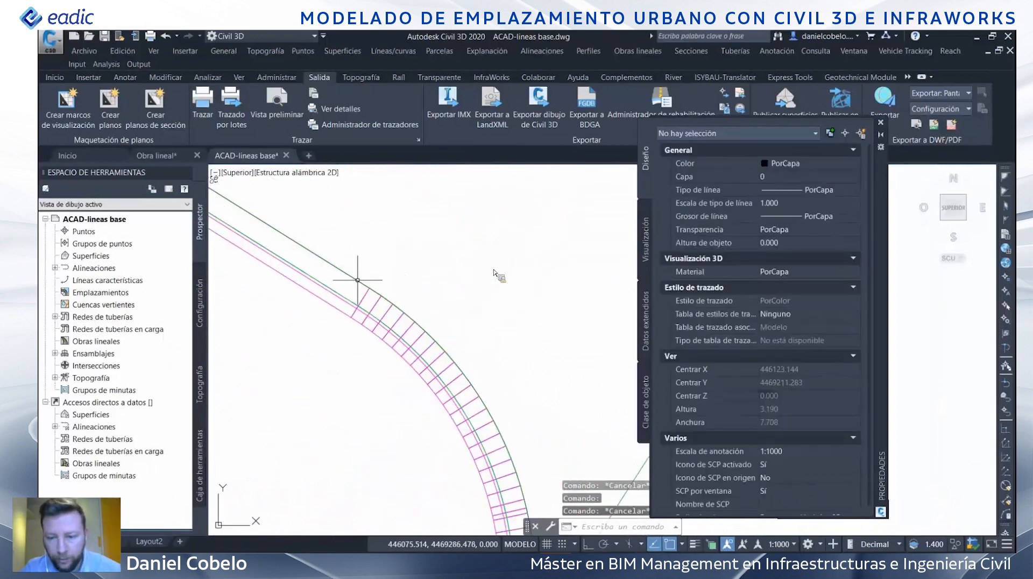
{"action": "left_click", "coordinate": [351, 276]}
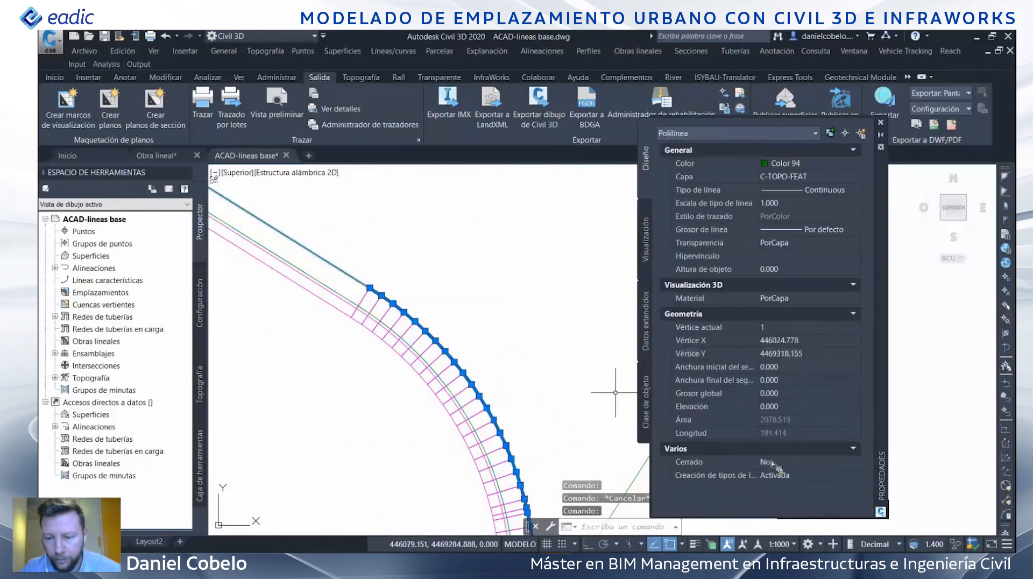
{"action": "left_click", "coordinate": [775, 462]}
{"action": "left_click", "coordinate": [770, 475]}
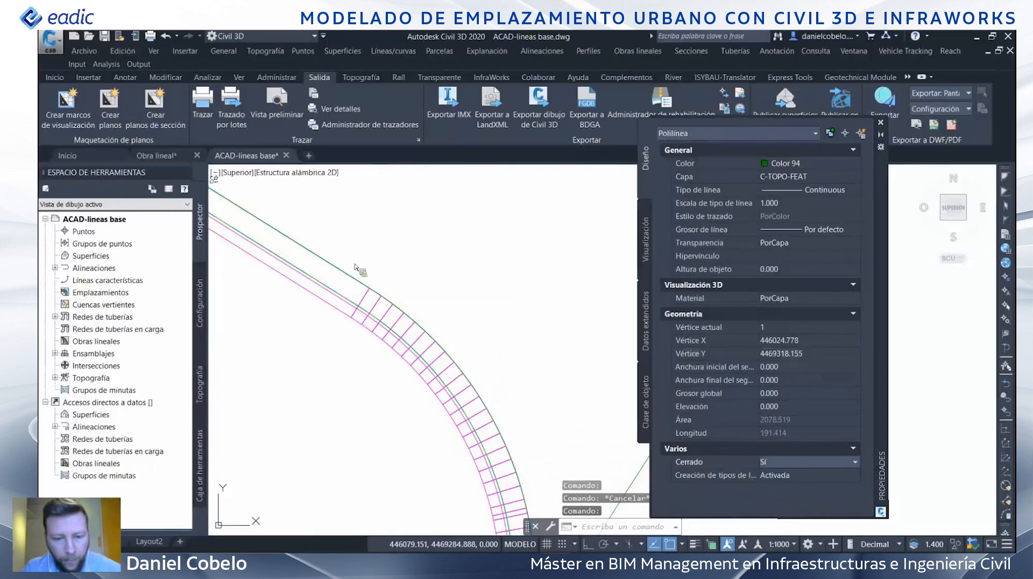
{"action": "scroll", "coordinate": [351, 264], "scroll_direction": "down", "scroll_amount": 3}
{"action": "key", "text": "Escape"}
- Close the green outline polyline of the upper western island by setting Cerrado to Sí, and dismiss the object properties
{"action": "scroll", "coordinate": [351, 264], "scroll_direction": "down", "scroll_amount": 3}
{"action": "scroll", "coordinate": [434, 347], "scroll_direction": "up", "scroll_amount": 3}
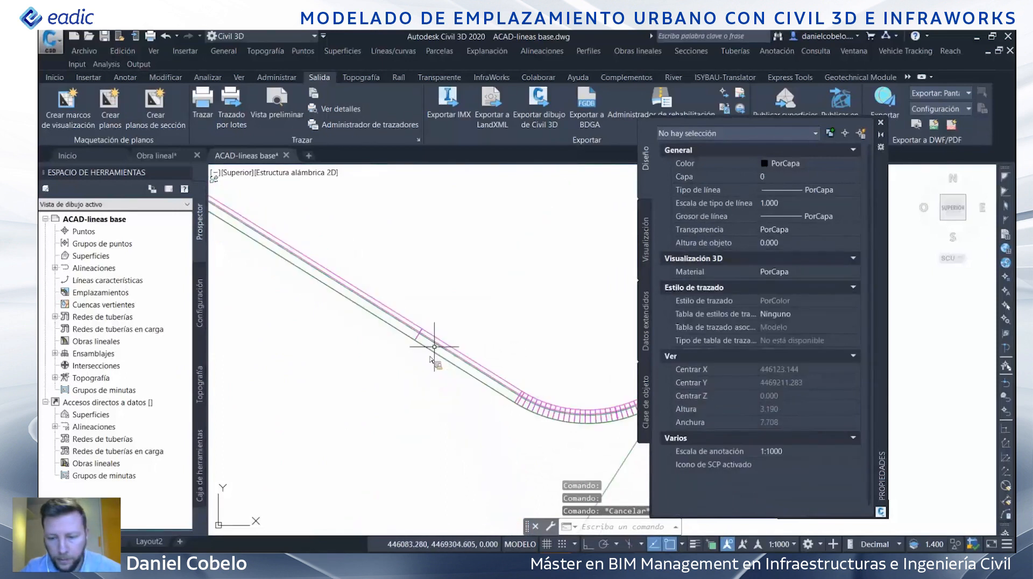
{"action": "scroll", "coordinate": [435, 347], "scroll_direction": "up", "scroll_amount": 3}
{"action": "left_click", "coordinate": [435, 353]}
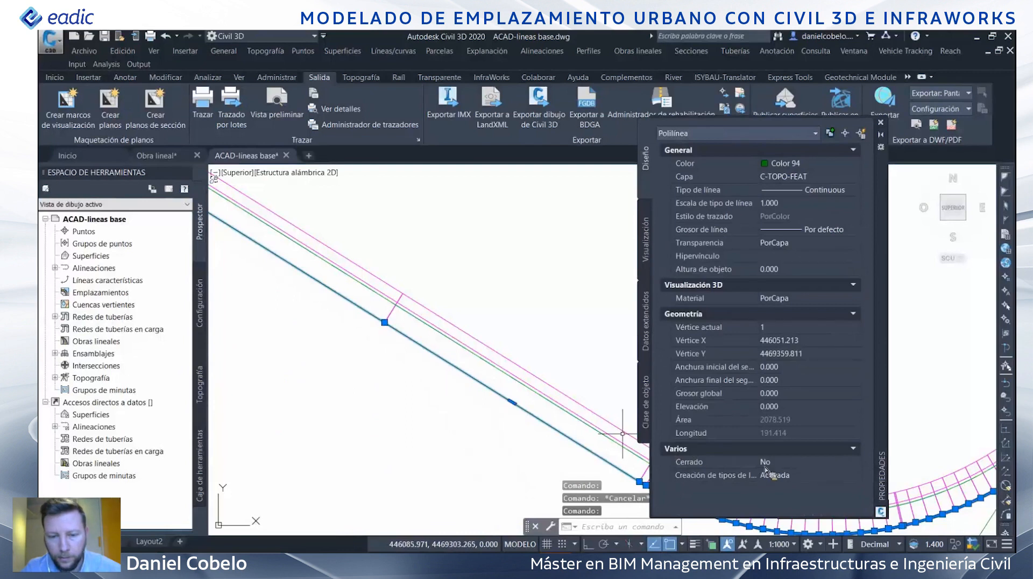
{"action": "left_click", "coordinate": [766, 464]}
{"action": "left_click", "coordinate": [766, 474]}
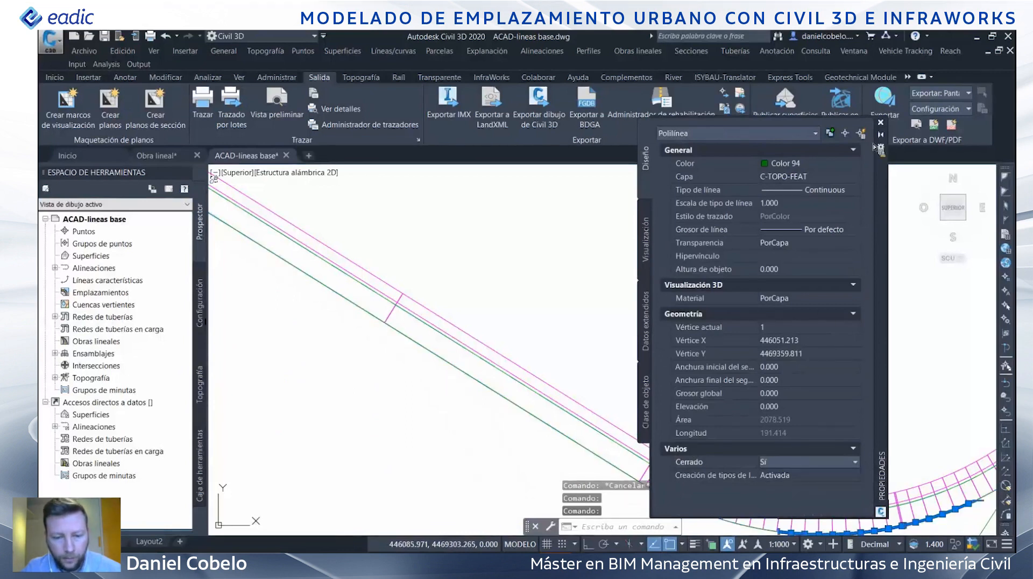
{"action": "middle_click_drag", "start_coordinate": [560, 253], "coordinate": [544, 279]}
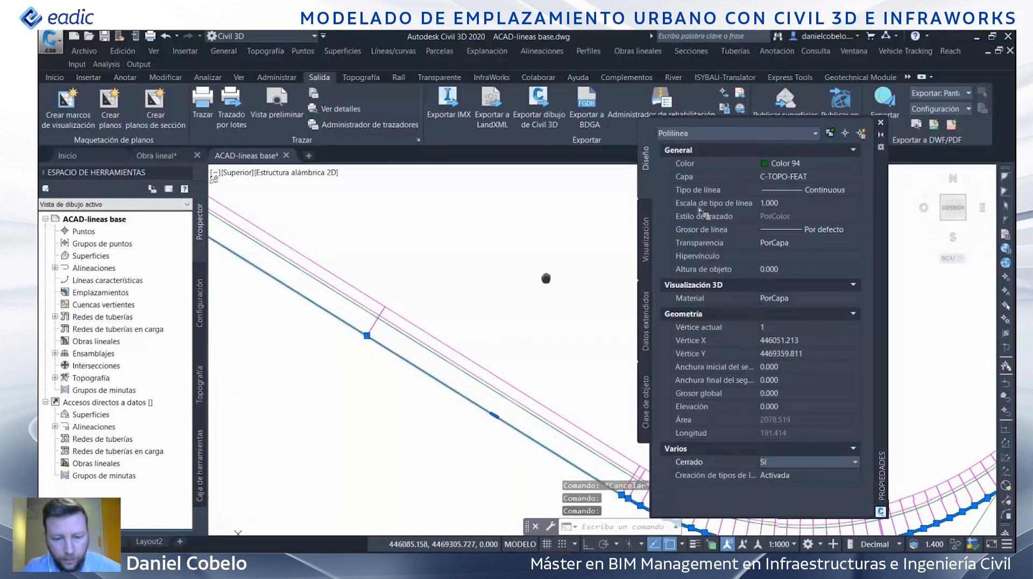
{"action": "key", "text": "Escape"}
{"action": "left_click", "coordinate": [881, 123]}
- Start MAPEXPORT and set the output as an ESRI Shapefile named Bordillo y acera in the Solución Webinar folder
{"action": "scroll", "coordinate": [602, 281], "scroll_direction": "down", "scroll_amount": 8}
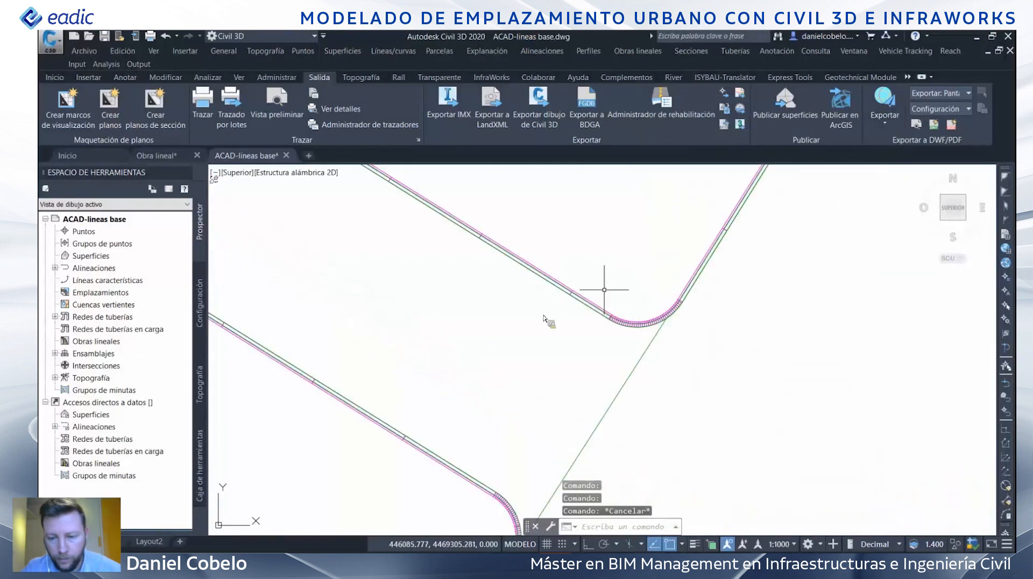
{"action": "middle_click_drag", "start_coordinate": [541, 336], "coordinate": [447, 295]}
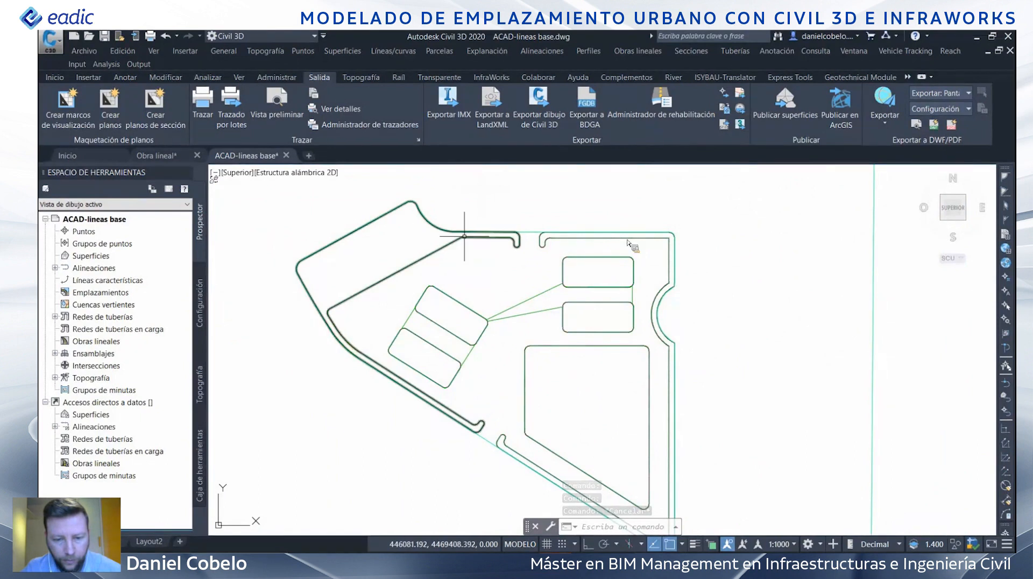
{"action": "type", "text": "map"}
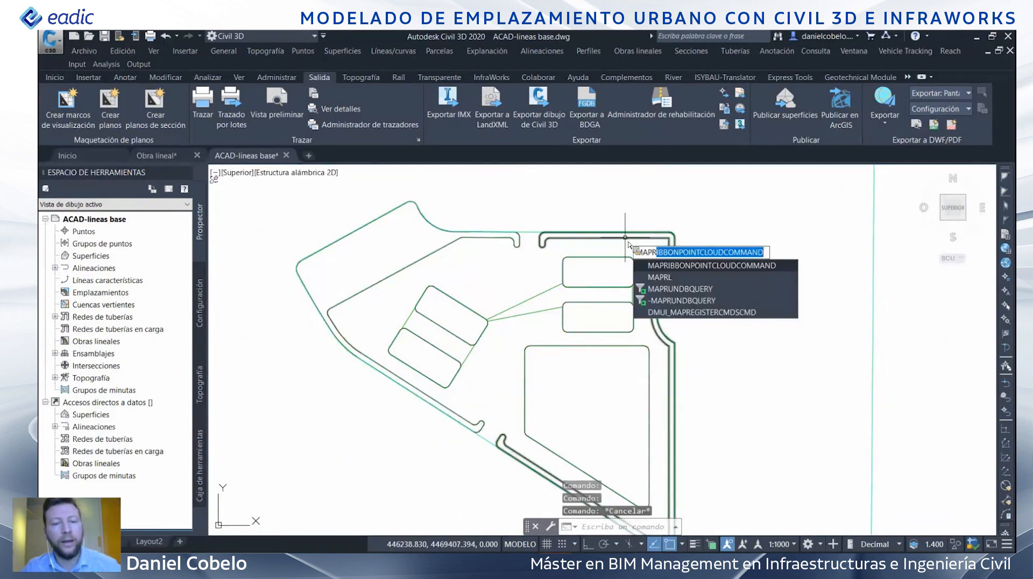
{"action": "key", "text": "BackSpace"}
{"action": "key", "text": "BackSpace"}
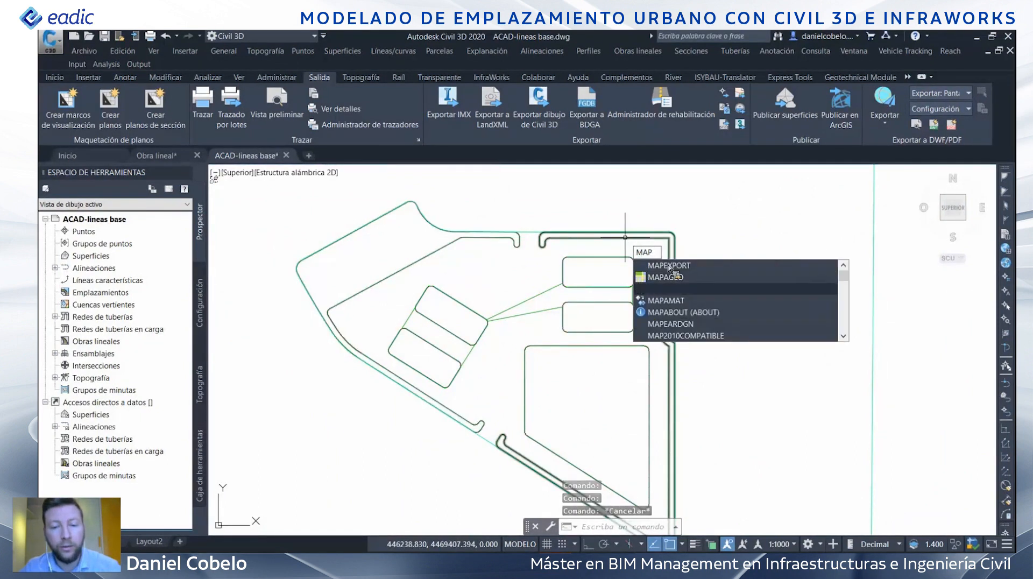
{"action": "left_click", "coordinate": [670, 265]}
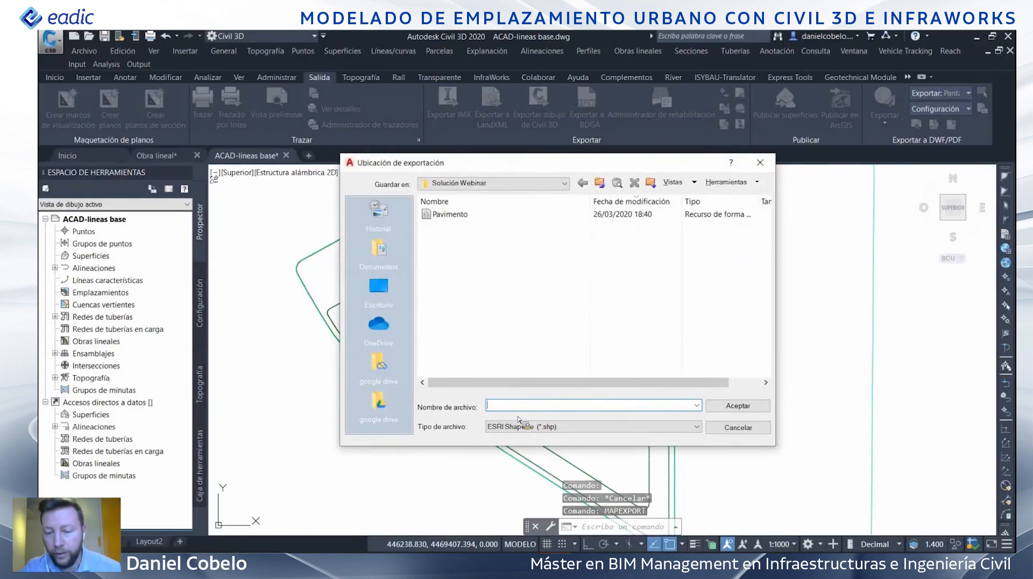
{"action": "type", "text": "Bordillo y acera"}
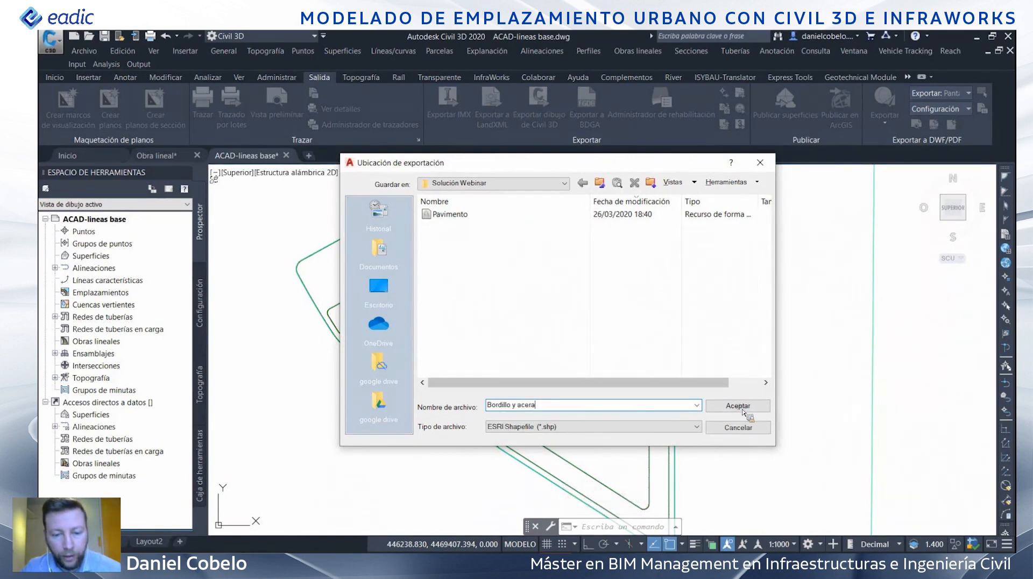
{"action": "left_click", "coordinate": [742, 409]}
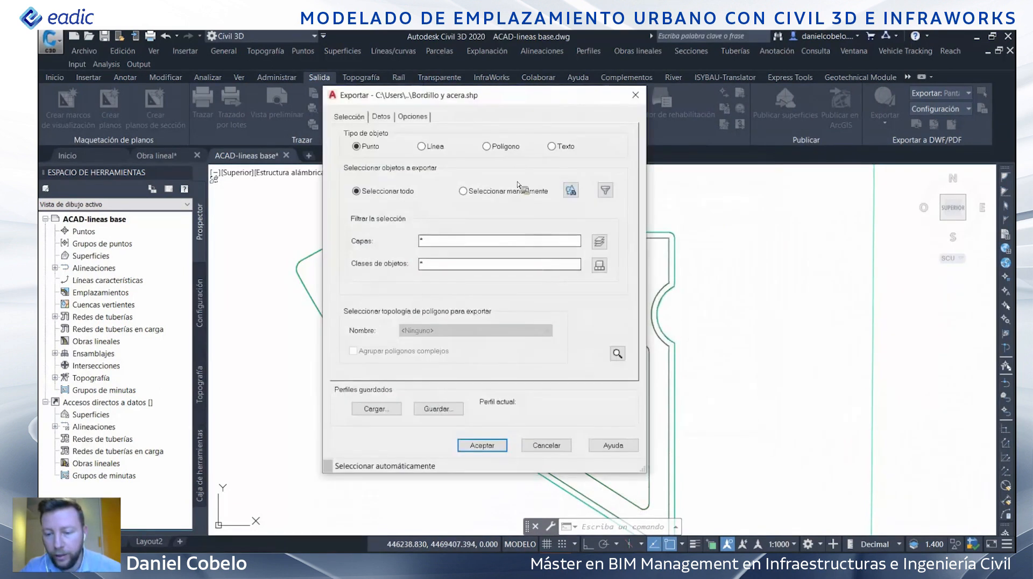
- Manually select the outer magenta kerb polylines on both sides of the northern entrance as objects to export
{"action": "left_click", "coordinate": [571, 191]}
{"action": "scroll", "coordinate": [519, 239], "scroll_direction": "up", "scroll_amount": 10}
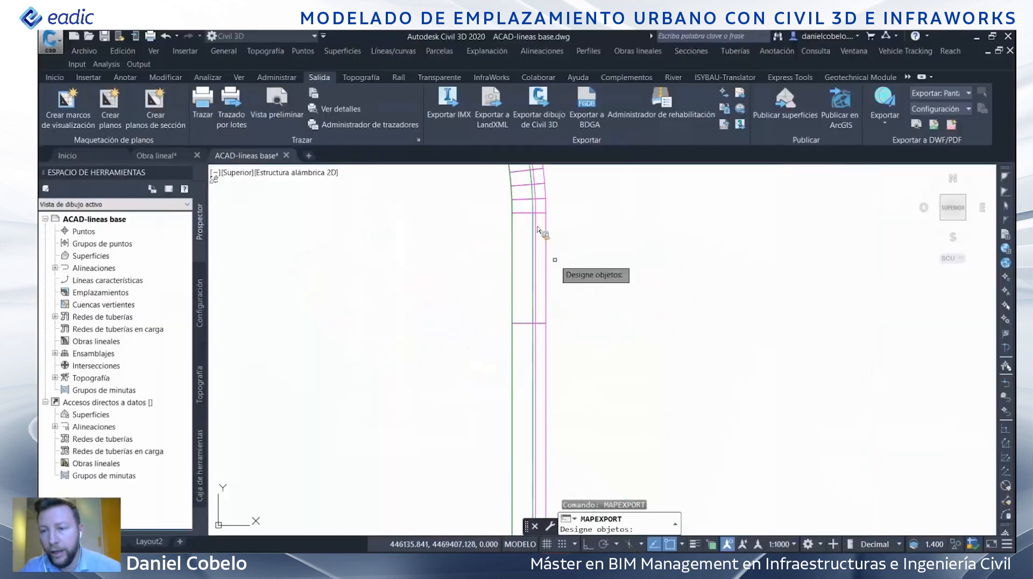
{"action": "left_click", "coordinate": [545, 264]}
{"action": "scroll", "coordinate": [704, 309], "scroll_direction": "down", "scroll_amount": 4}
{"action": "middle_click_drag", "start_coordinate": [879, 331], "coordinate": [637, 320]}
{"action": "scroll", "coordinate": [728, 322], "scroll_direction": "up", "scroll_amount": 4}
{"action": "left_click", "coordinate": [749, 322]}
{"action": "scroll", "coordinate": [725, 342], "scroll_direction": "down", "scroll_amount": 10}
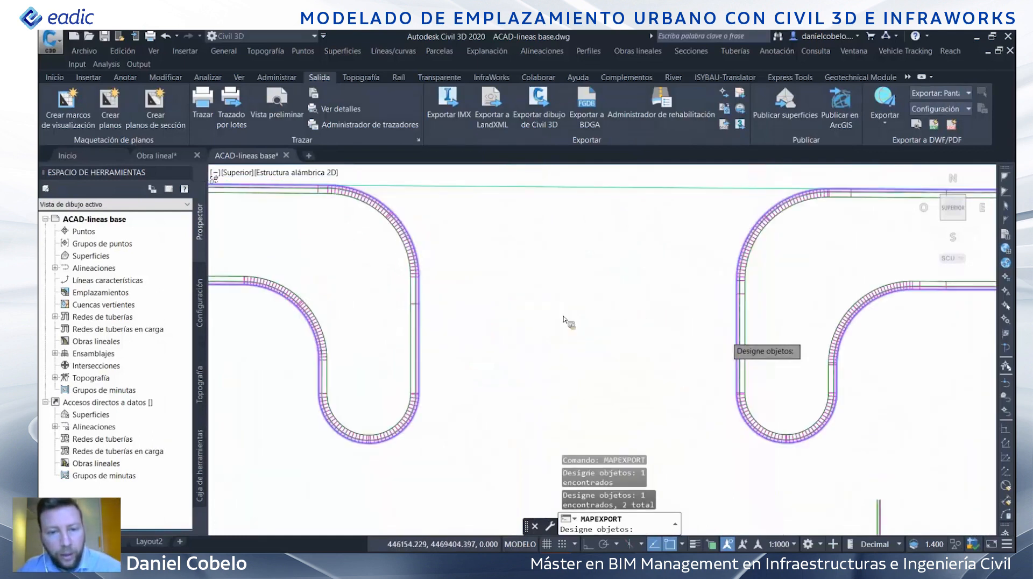
- Add the green outline polylines of the two western islands to the export selection
{"action": "middle_click_drag", "start_coordinate": [568, 433], "coordinate": [551, 308]}
{"action": "scroll", "coordinate": [557, 306], "scroll_direction": "up", "scroll_amount": 7}
{"action": "scroll", "coordinate": [436, 403], "scroll_direction": "up", "scroll_amount": 5}
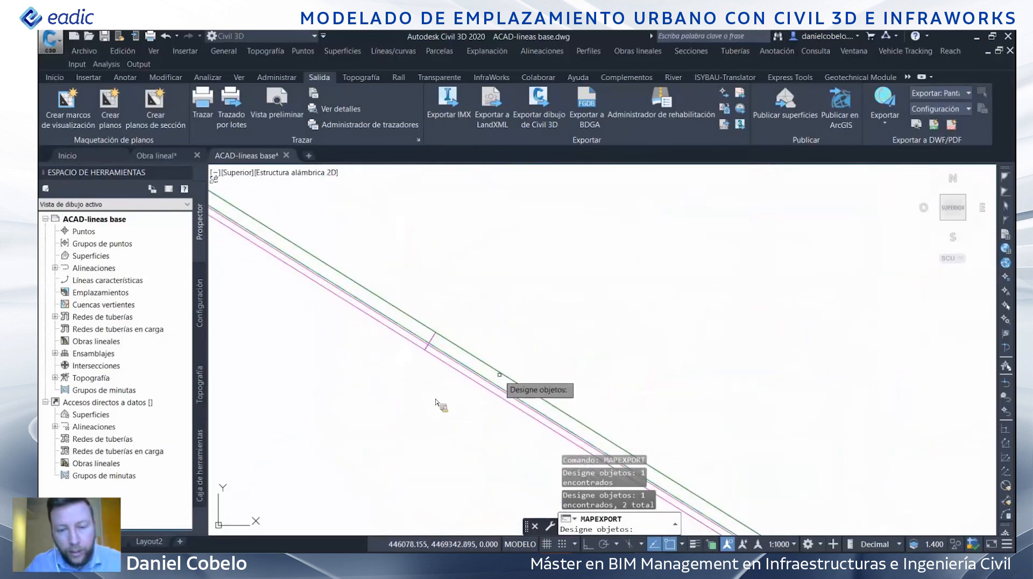
{"action": "left_click", "coordinate": [503, 375]}
{"action": "scroll", "coordinate": [501, 375], "scroll_direction": "down", "scroll_amount": 12}
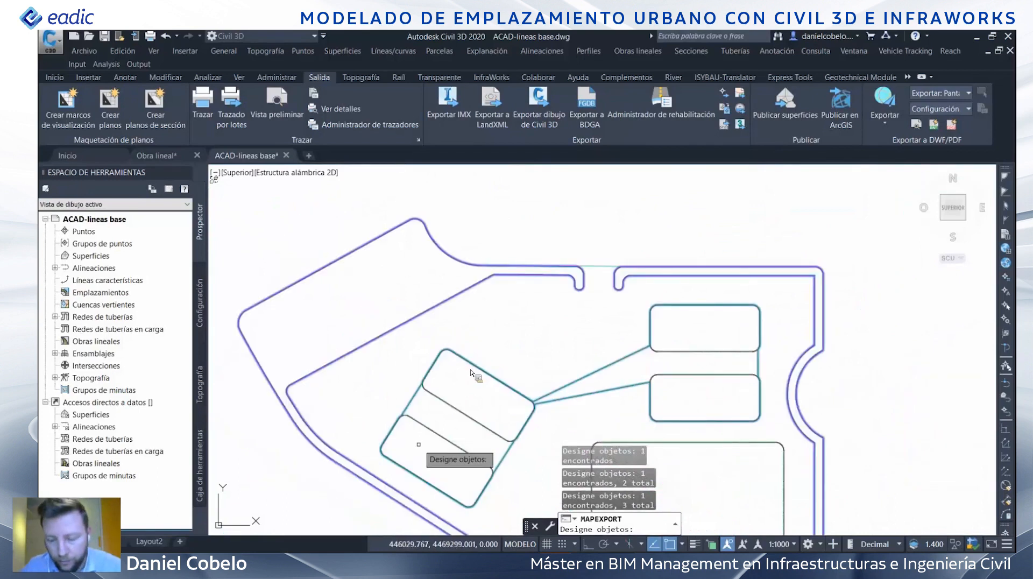
{"action": "scroll", "coordinate": [471, 372], "scroll_direction": "up", "scroll_amount": 6}
{"action": "left_click", "coordinate": [414, 454]}
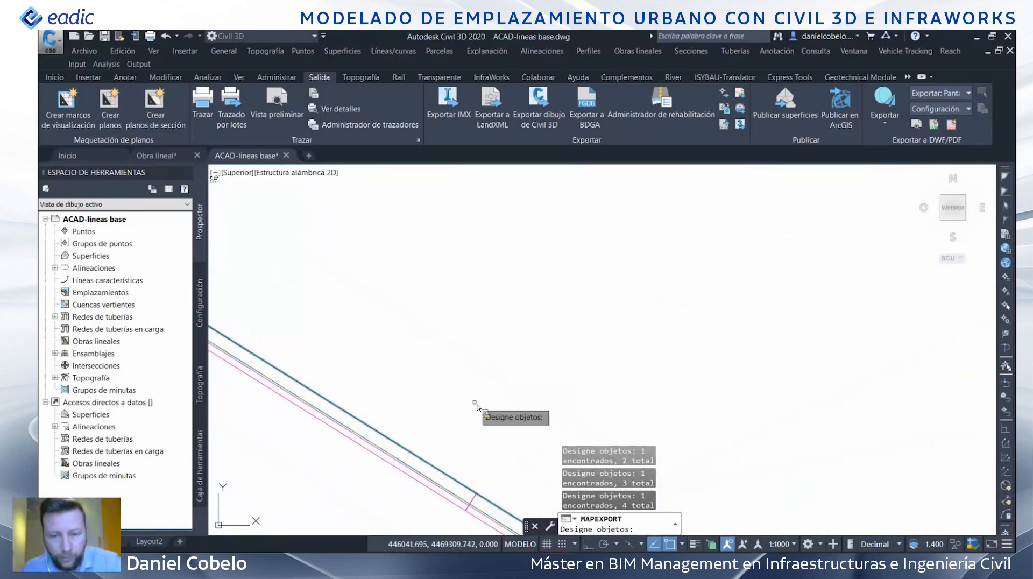
- Add the outer magenta kerb polyline of the large southeastern block to the export selection
{"action": "scroll", "coordinate": [484, 401], "scroll_direction": "down", "scroll_amount": 9}
{"action": "middle_click_drag", "start_coordinate": [741, 457], "coordinate": [597, 362]}
{"action": "scroll", "coordinate": [591, 369], "scroll_direction": "up", "scroll_amount": 8}
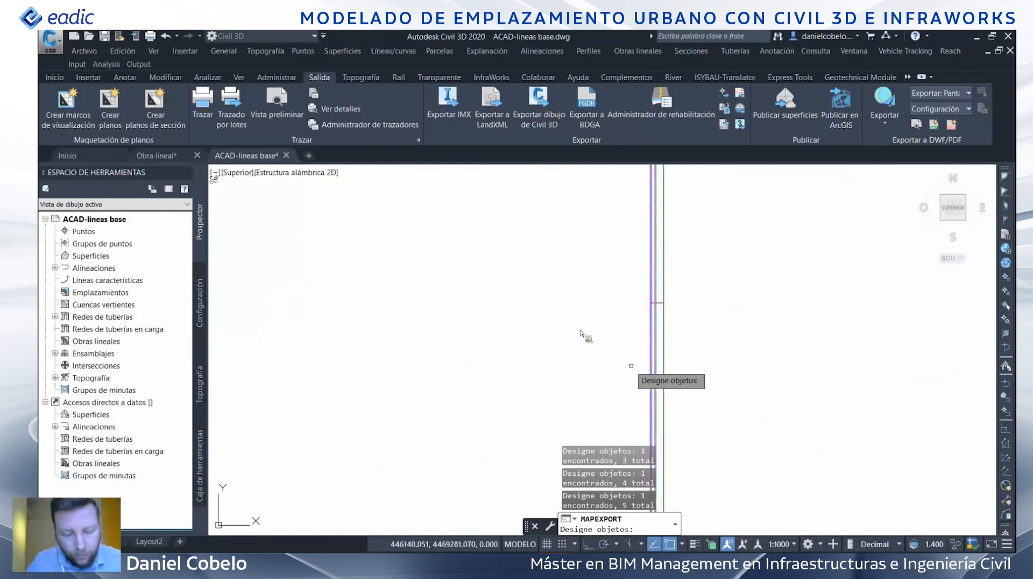
- Add the outer green outline polyline of the lower northeastern island to the export selection
{"action": "scroll", "coordinate": [565, 344], "scroll_direction": "down", "scroll_amount": 5}
{"action": "scroll", "coordinate": [334, 321], "scroll_direction": "up", "scroll_amount": 5}
{"action": "scroll", "coordinate": [542, 348], "scroll_direction": "down", "scroll_amount": 5}
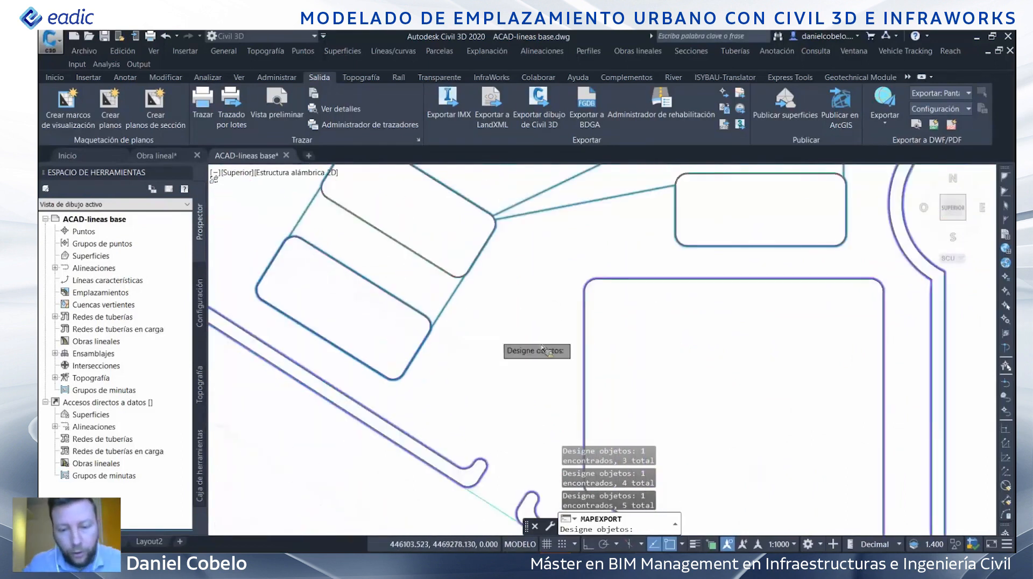
{"action": "scroll", "coordinate": [542, 347], "scroll_direction": "up", "scroll_amount": 5}
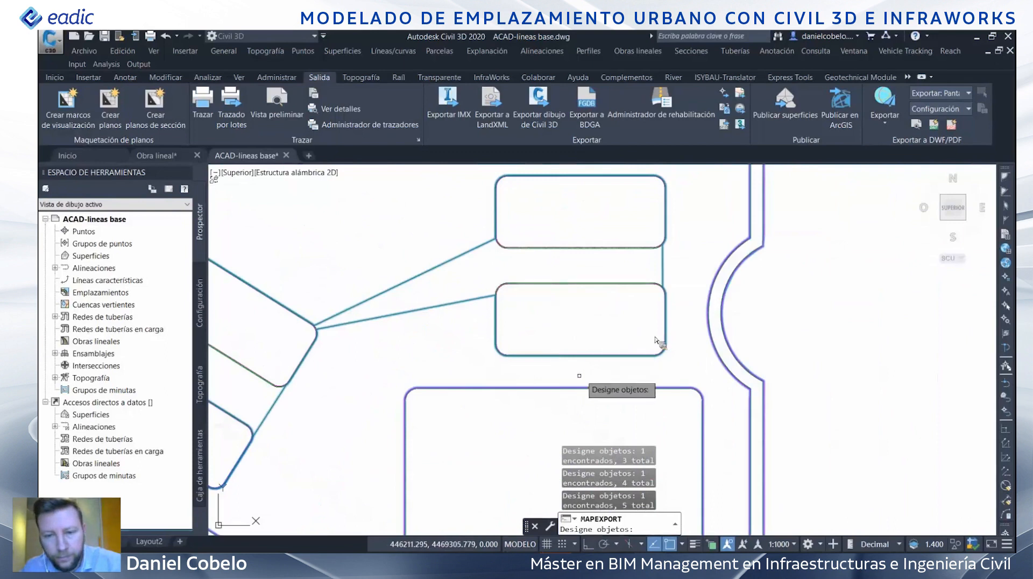
{"action": "scroll", "coordinate": [698, 347], "scroll_direction": "up", "scroll_amount": 8}
{"action": "scroll", "coordinate": [698, 347], "scroll_direction": "down", "scroll_amount": 6}
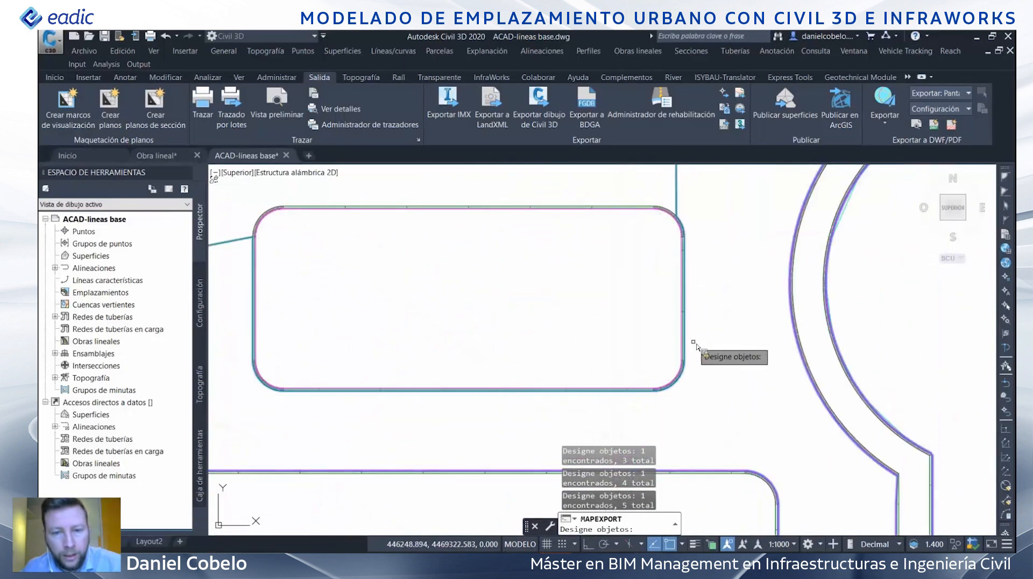
{"action": "scroll", "coordinate": [614, 339], "scroll_direction": "up", "scroll_amount": 2}
{"action": "scroll", "coordinate": [622, 336], "scroll_direction": "up", "scroll_amount": 5}
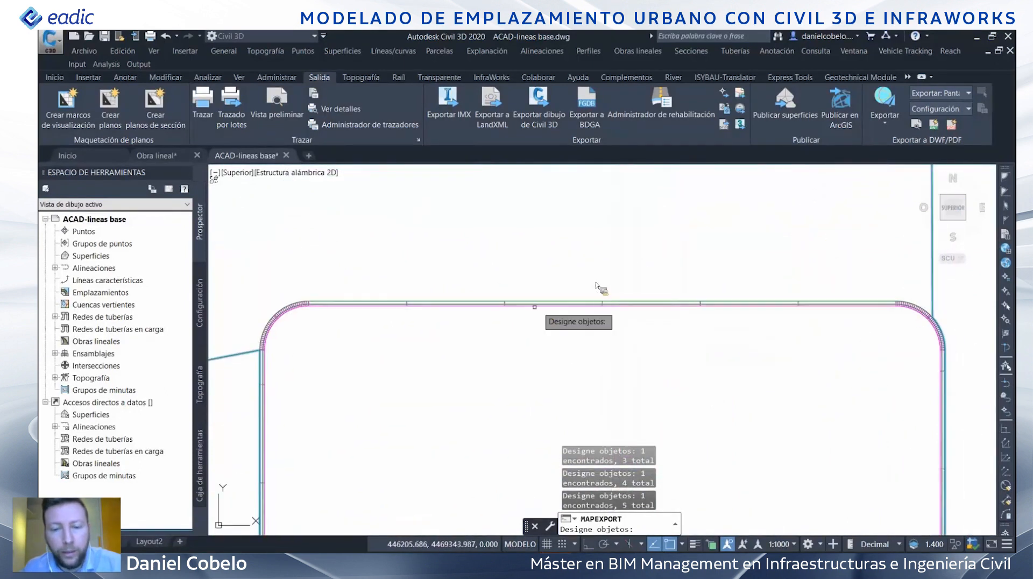
{"action": "left_click", "coordinate": [544, 297]}
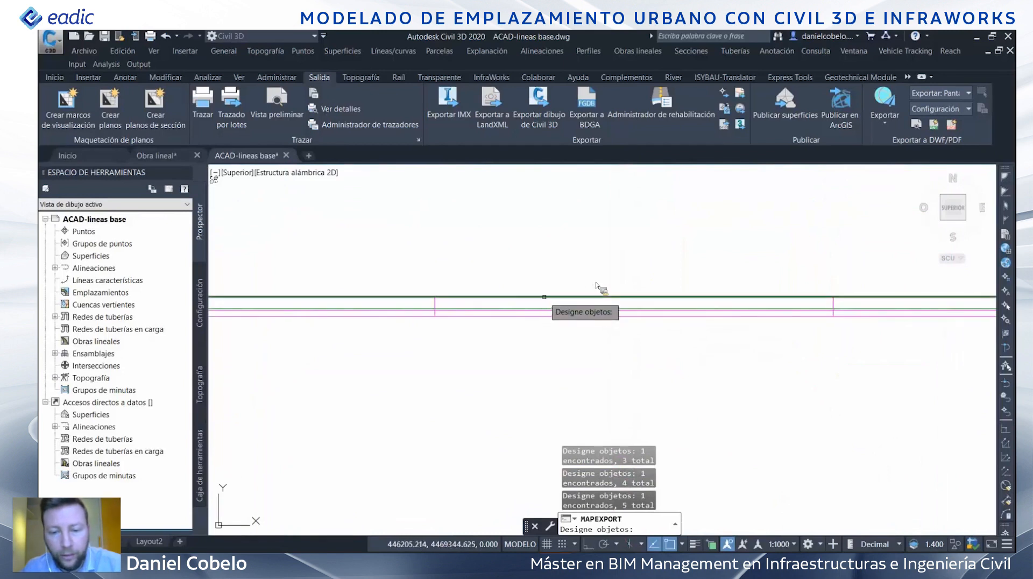
{"action": "scroll", "coordinate": [547, 299], "scroll_direction": "down", "scroll_amount": 3}
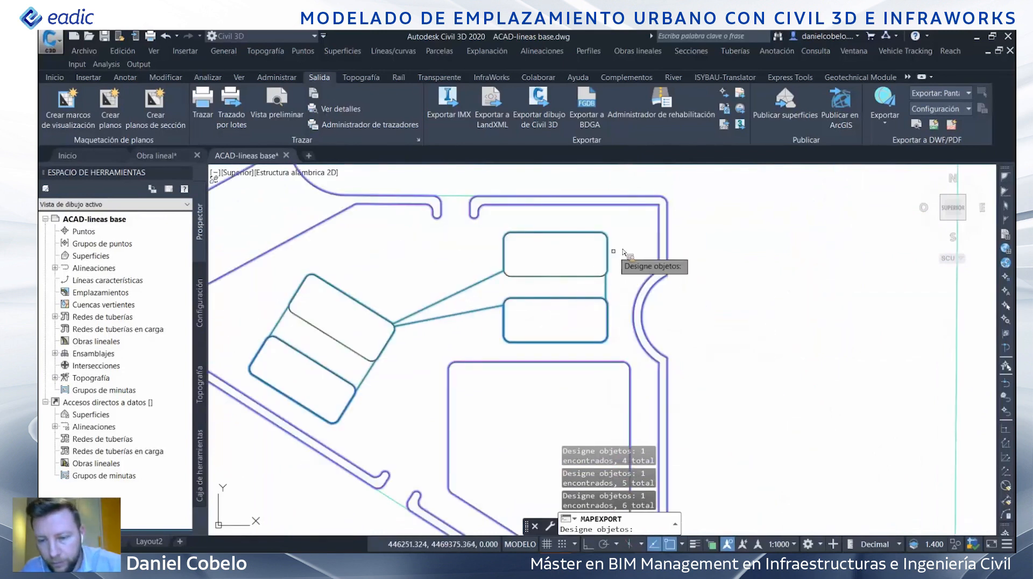
- Cancel the Bordillo y acera shapefile export and clear any active selection in the drawing
{"action": "scroll", "coordinate": [571, 304], "scroll_direction": "down", "scroll_amount": 2}
{"action": "scroll", "coordinate": [474, 372], "scroll_direction": "down", "scroll_amount": 1}
{"action": "scroll", "coordinate": [458, 337], "scroll_direction": "up", "scroll_amount": 5}
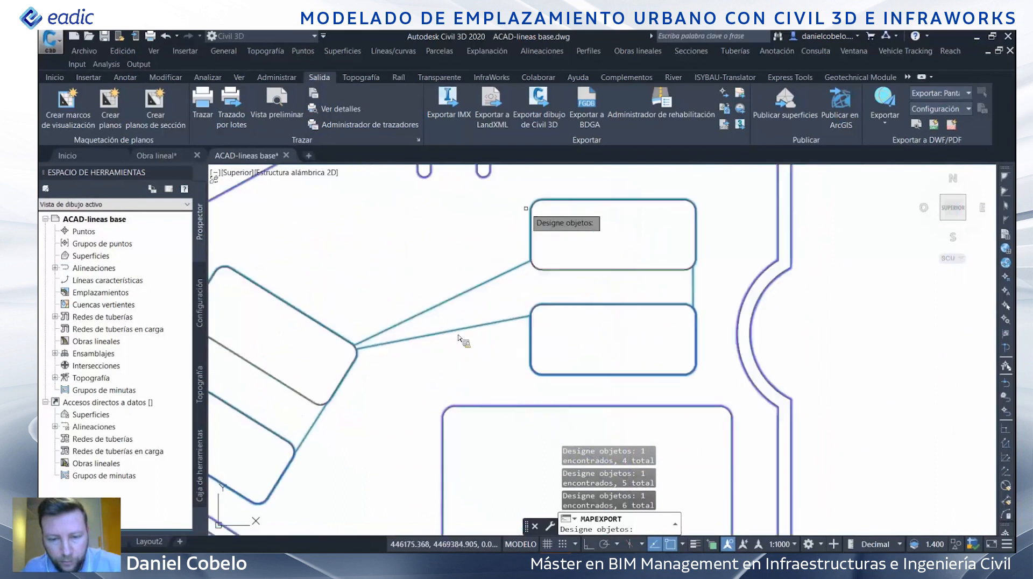
{"action": "middle_click_drag", "start_coordinate": [626, 398], "coordinate": [617, 315]}
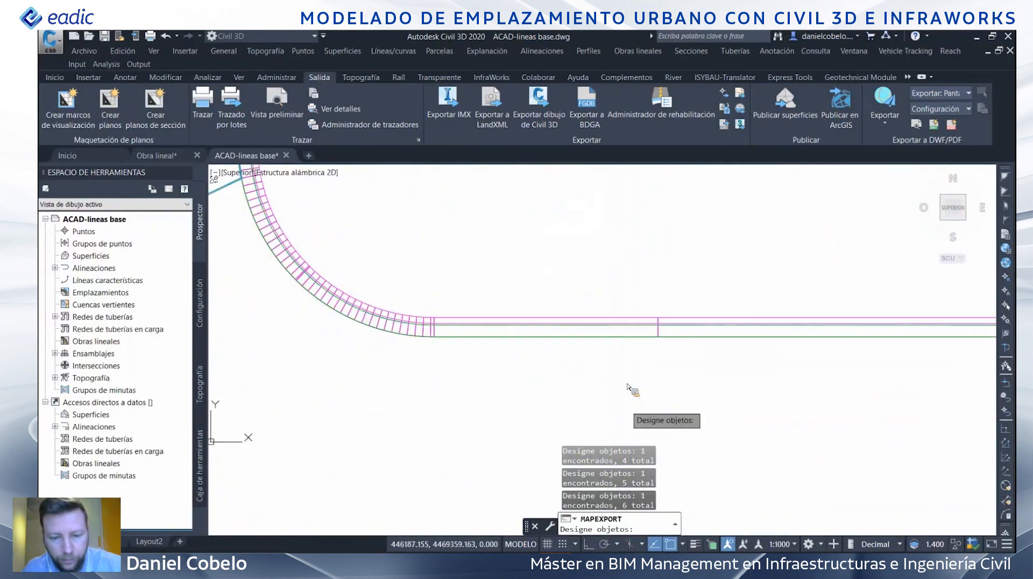
{"action": "middle_click_drag", "start_coordinate": [534, 370], "coordinate": [576, 386]}
{"action": "key", "text": "Return"}
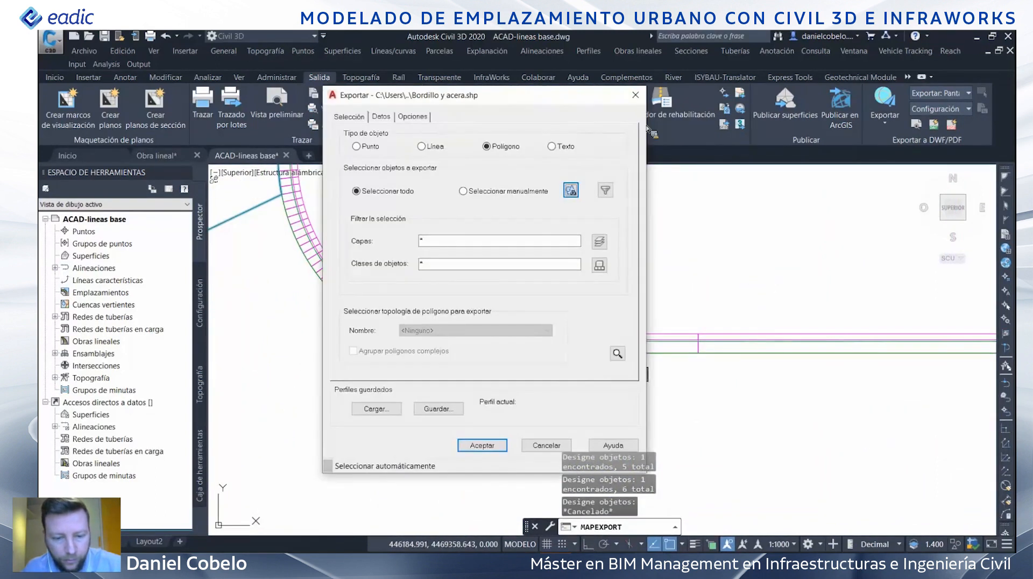
{"action": "key", "text": "Escape"}
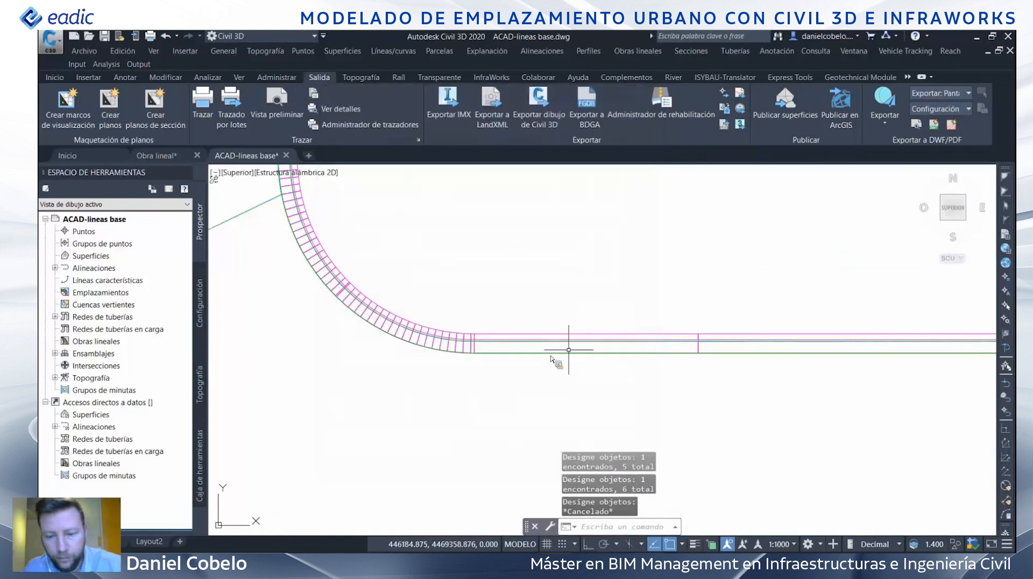
{"action": "left_click", "coordinate": [560, 362]}
{"action": "key", "text": "Escape"}
{"action": "key", "text": "Escape"}
{"action": "key", "text": "Escape"}
{"action": "scroll", "coordinate": [520, 361], "scroll_direction": "down", "scroll_amount": 3}
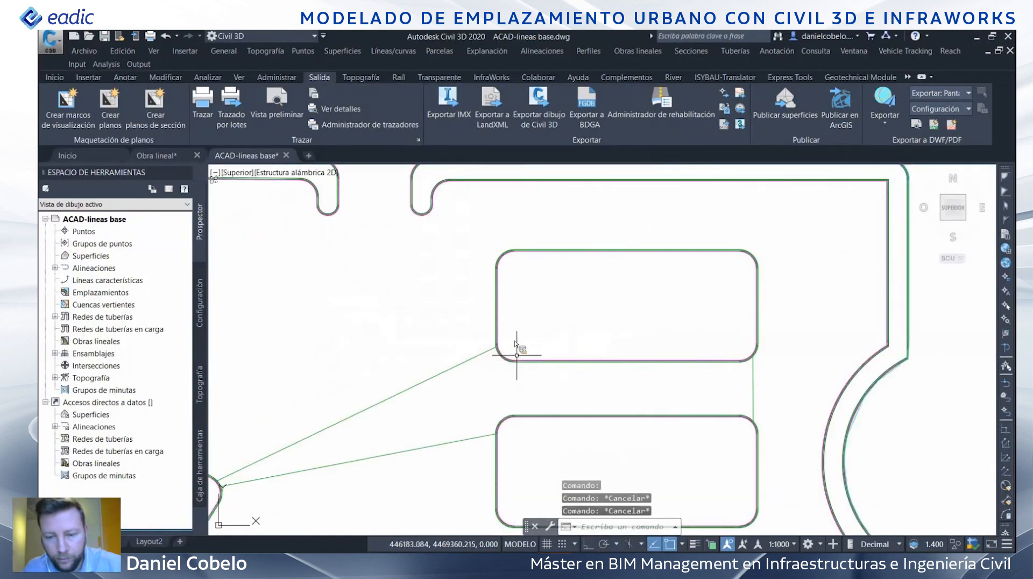
{"action": "scroll", "coordinate": [522, 345], "scroll_direction": "down", "scroll_amount": 3}
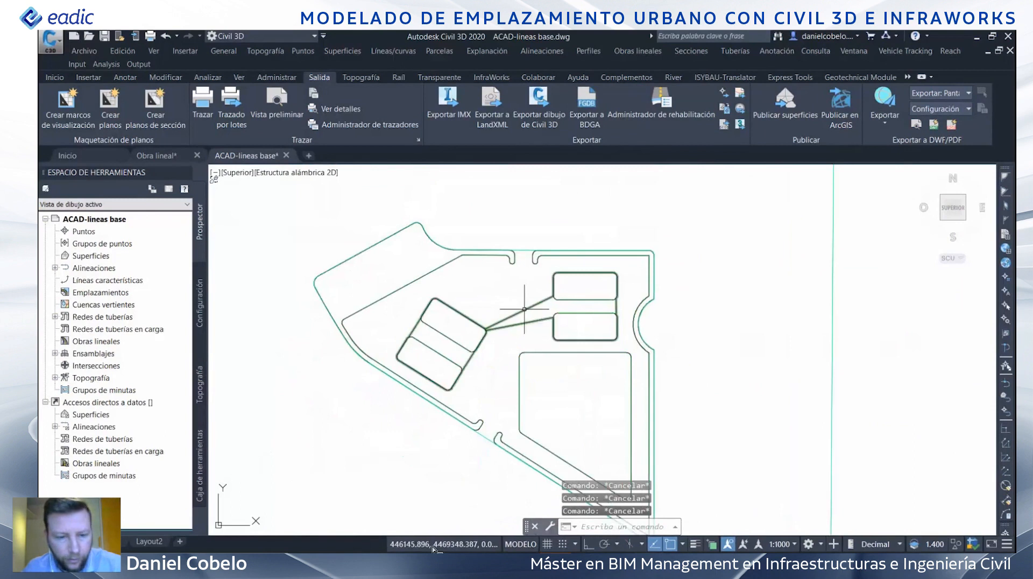
- Switch to File Explorer, go up to the Emplazamiento Urbano folder and examine the previously exported shapefiles
{"action": "key", "text": "alt+Tab"}
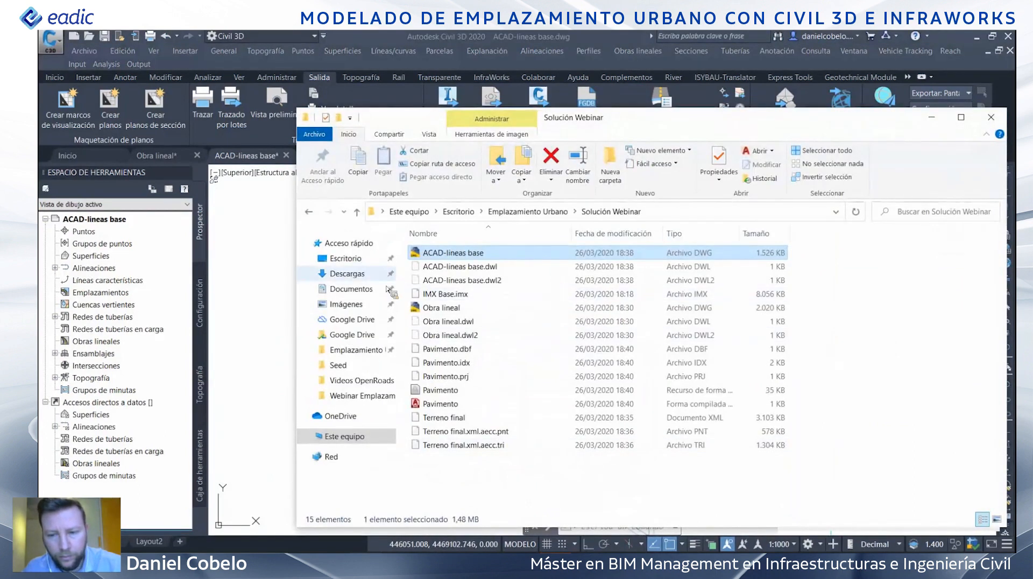
{"action": "left_click", "coordinate": [362, 565]}
{"action": "left_click", "coordinate": [372, 557]}
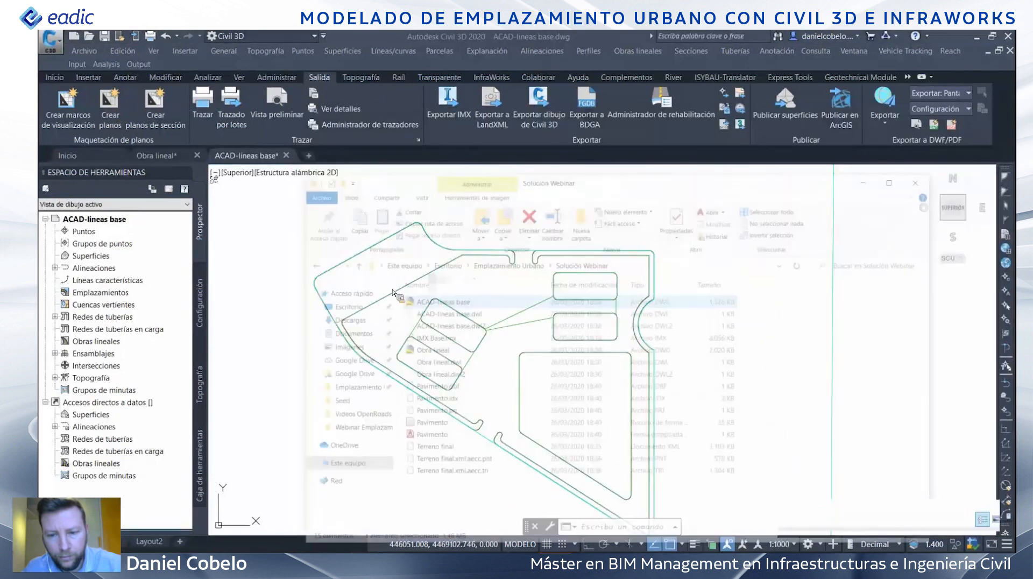
{"action": "left_click", "coordinate": [311, 214]}
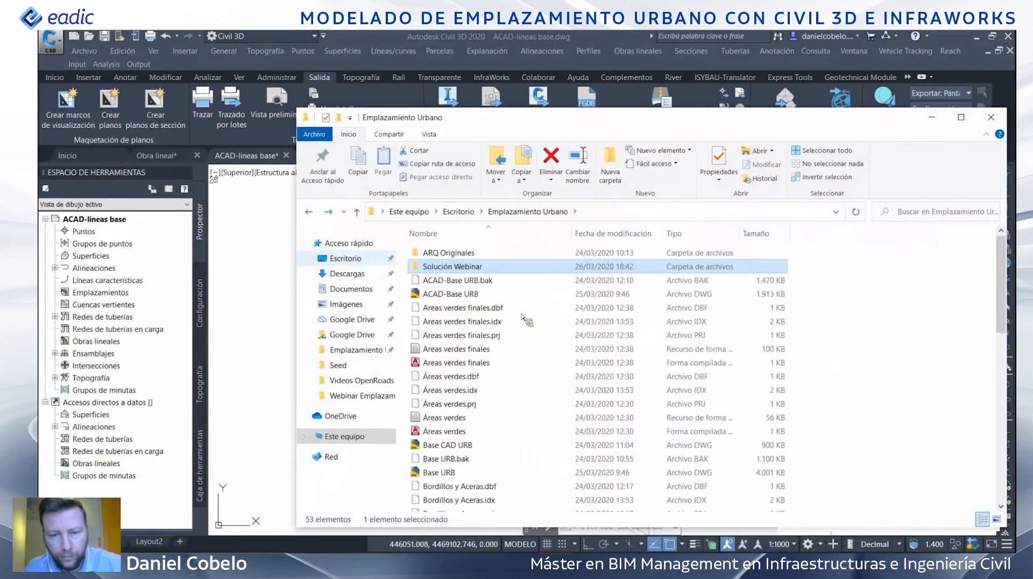
{"action": "scroll", "coordinate": [468, 296], "scroll_direction": "down", "scroll_amount": 1}
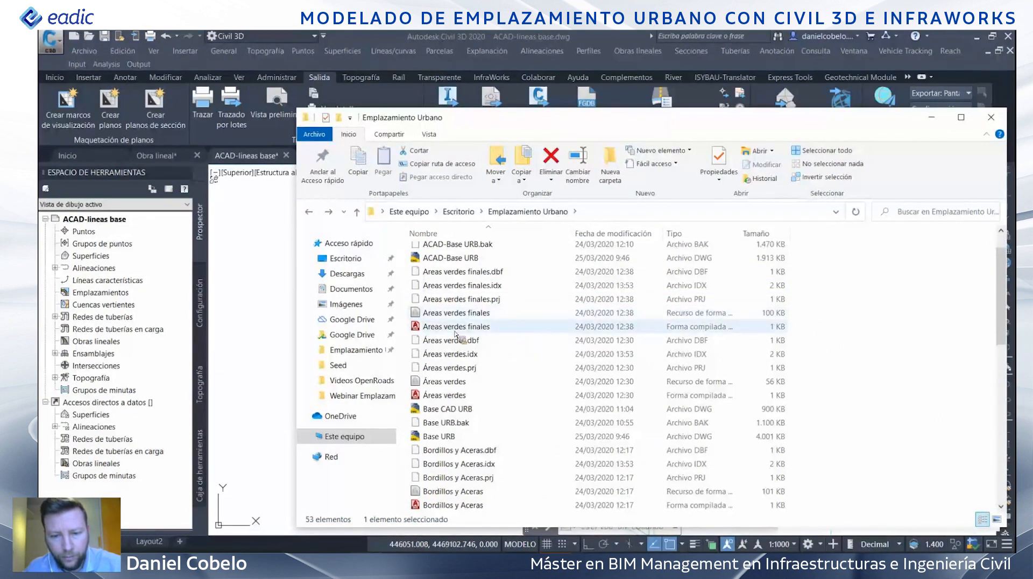
{"action": "scroll", "coordinate": [457, 342], "scroll_direction": "down", "scroll_amount": 1}
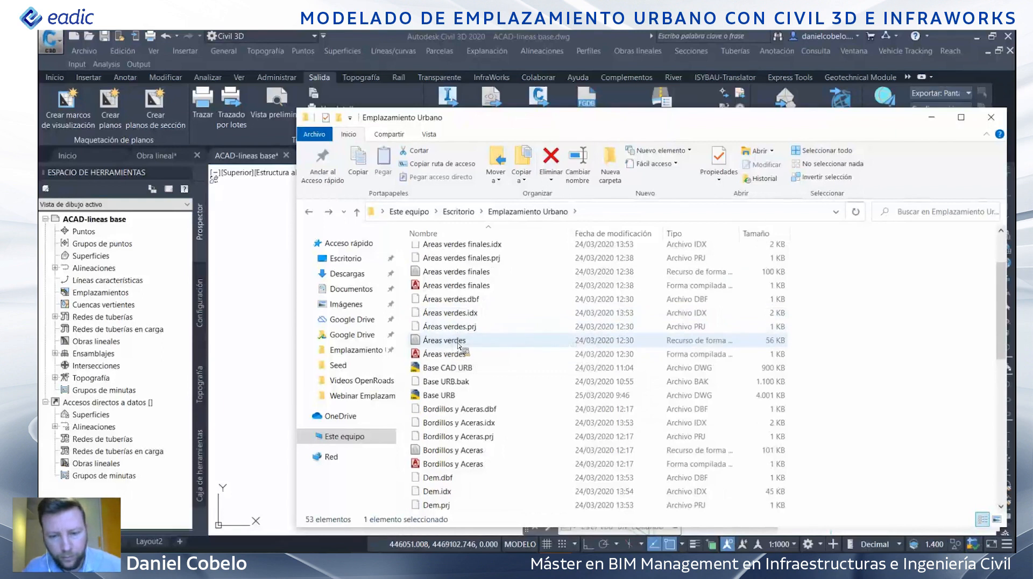
{"action": "scroll", "coordinate": [463, 398], "scroll_direction": "down", "scroll_amount": 1}
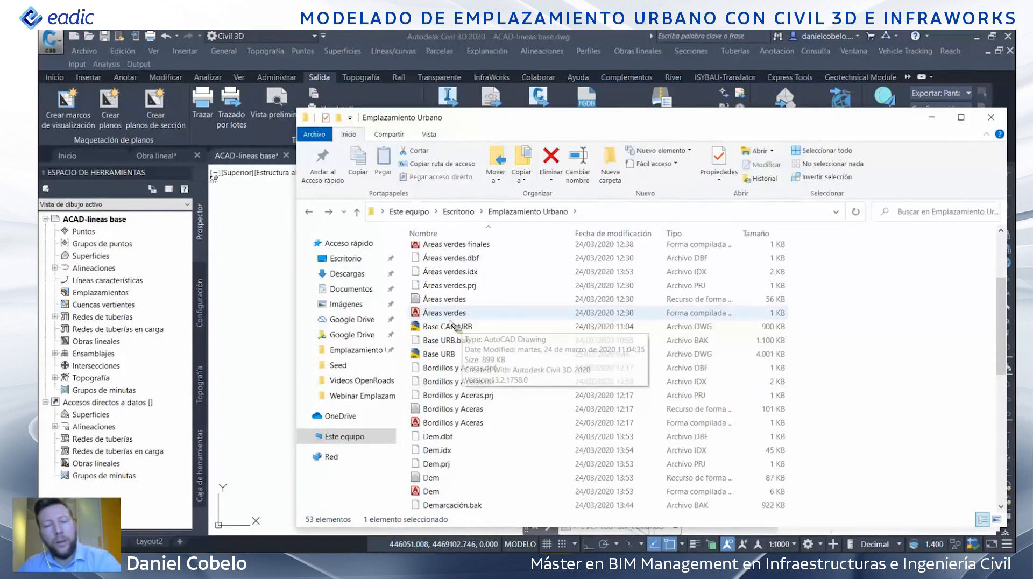
- Open the Demarcación drawing from the Emplazamiento Urbano folder in Civil 3D and examine the site's road markings
{"action": "scroll", "coordinate": [451, 397], "scroll_direction": "down", "scroll_amount": 3}
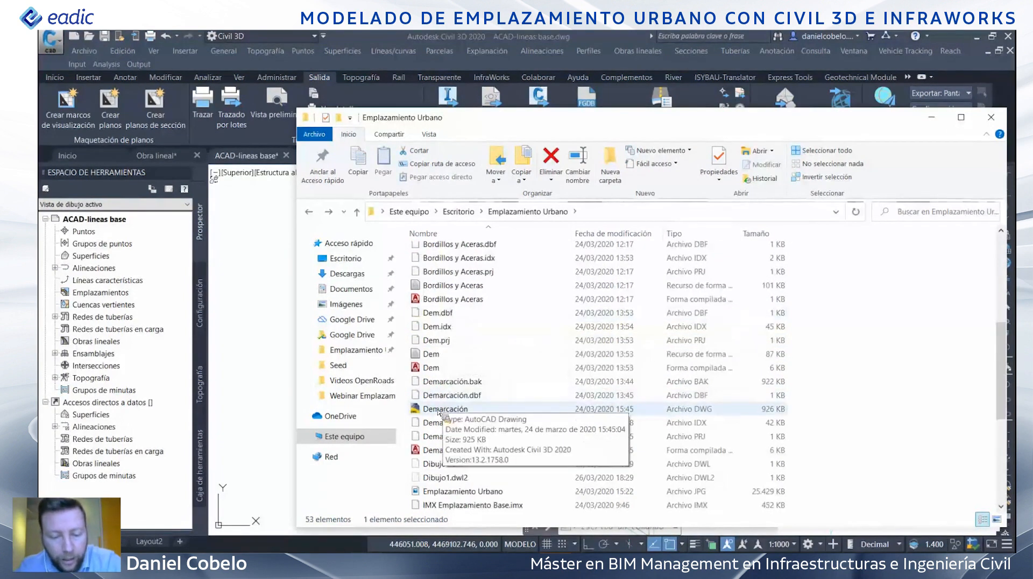
{"action": "left_click", "coordinate": [91, 161]}
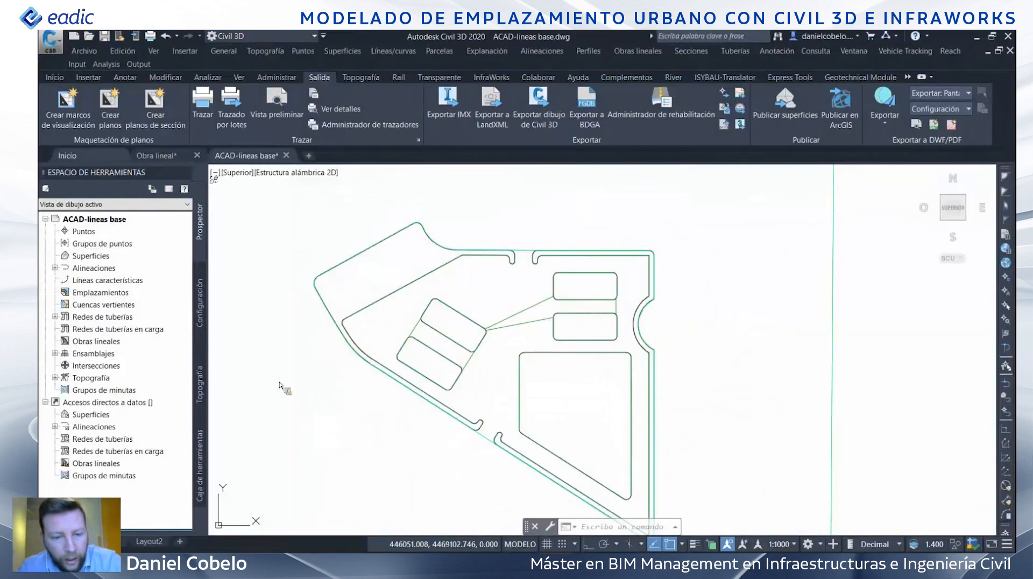
{"action": "key", "text": "alt+Tab"}
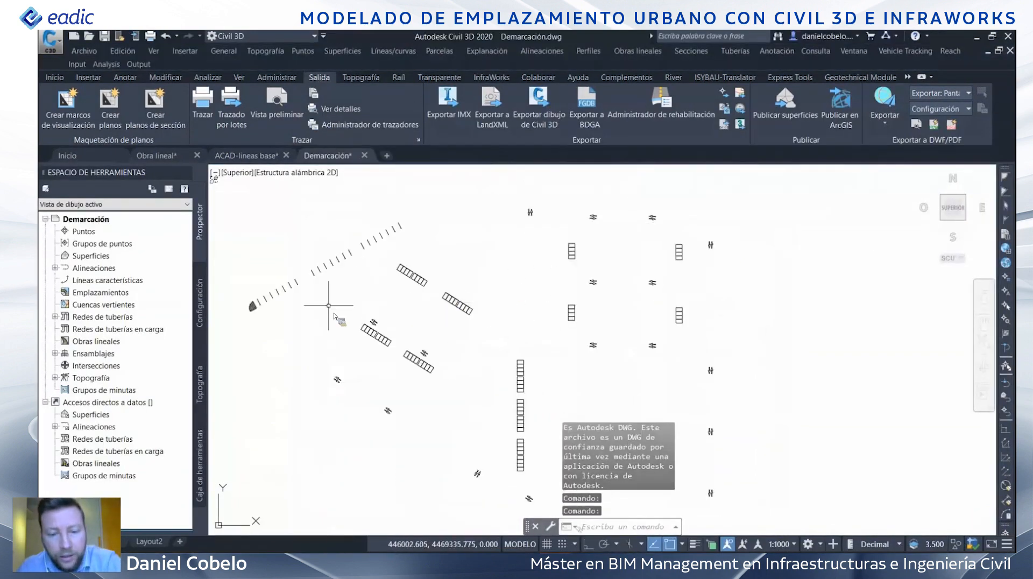
{"action": "scroll", "coordinate": [329, 306], "scroll_direction": "down", "scroll_amount": 2}
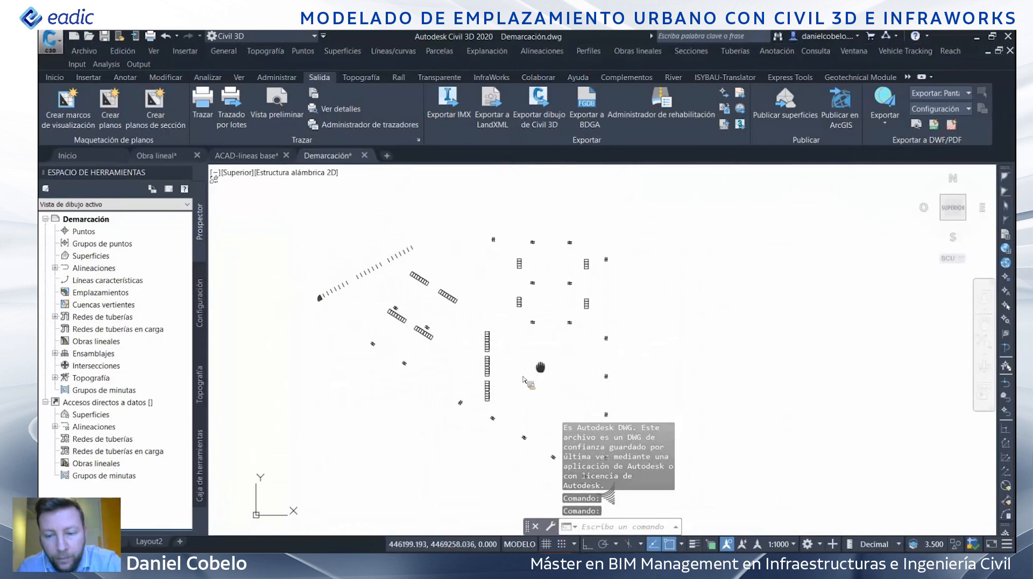
{"action": "middle_click_drag", "start_coordinate": [509, 379], "coordinate": [526, 378]}
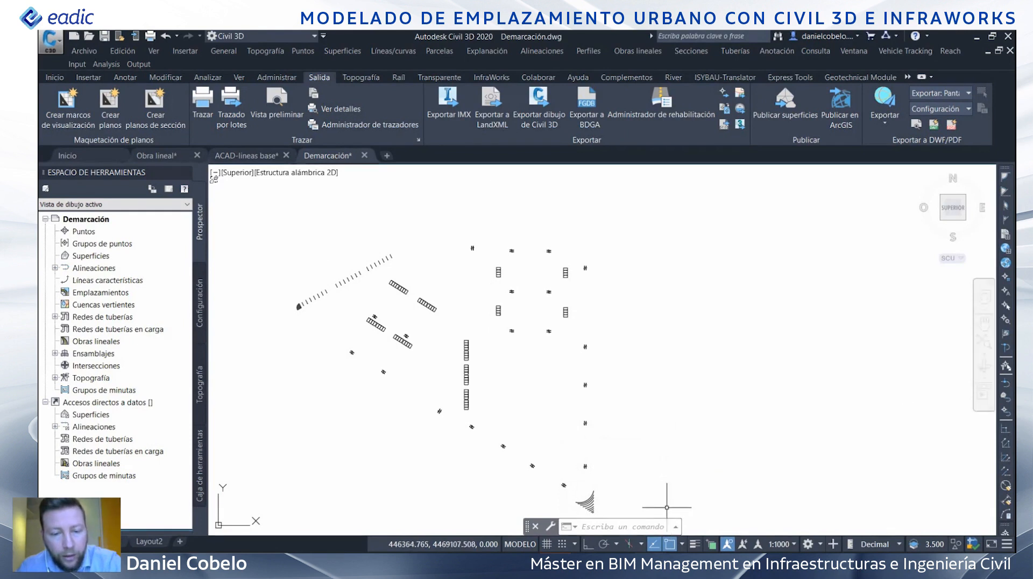
- Switch to InfraWorks and add a new proposal named Topofinal_cobertura
{"action": "key", "text": "alt+Tab"}
{"action": "left_click_drag", "start_coordinate": [485, 343], "coordinate": [397, 280]}
{"action": "left_click_drag", "start_coordinate": [416, 200], "coordinate": [421, 303]}
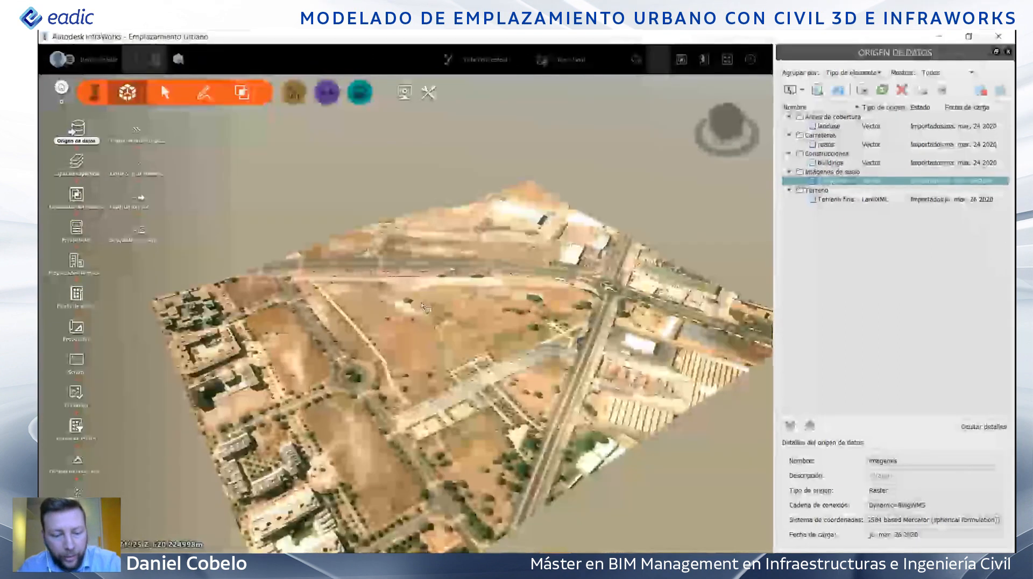
{"action": "left_click", "coordinate": [572, 62]}
{"action": "left_click", "coordinate": [624, 161]}
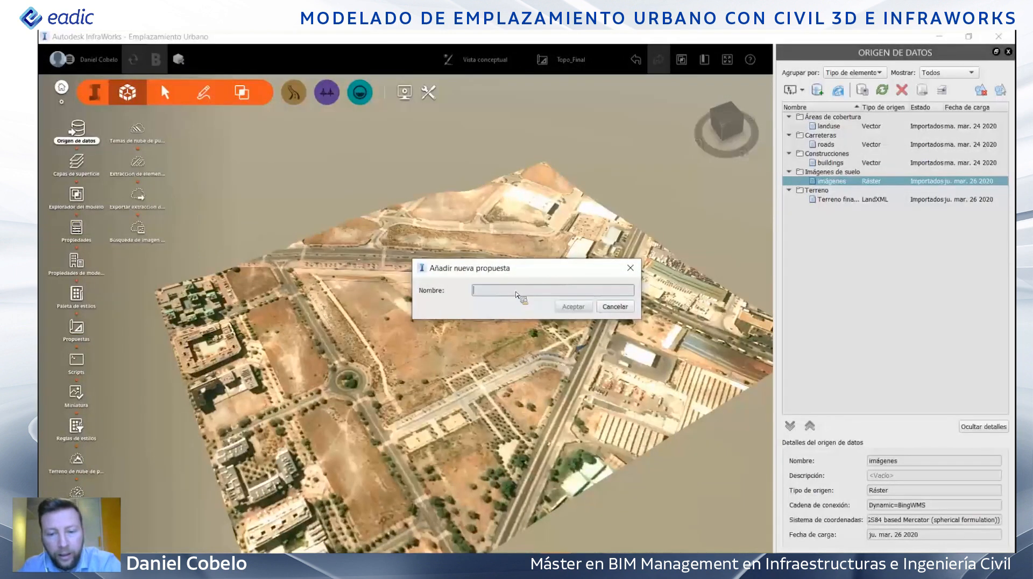
{"action": "type", "text": "Topofinal_cob"}
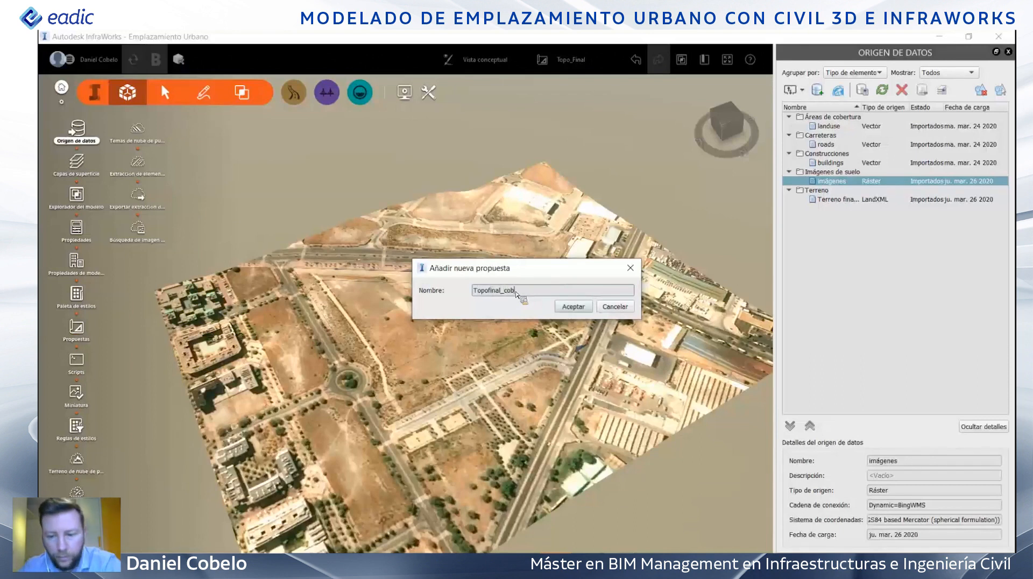
{"action": "type", "text": "ertura"}
{"action": "left_click", "coordinate": [572, 307]}
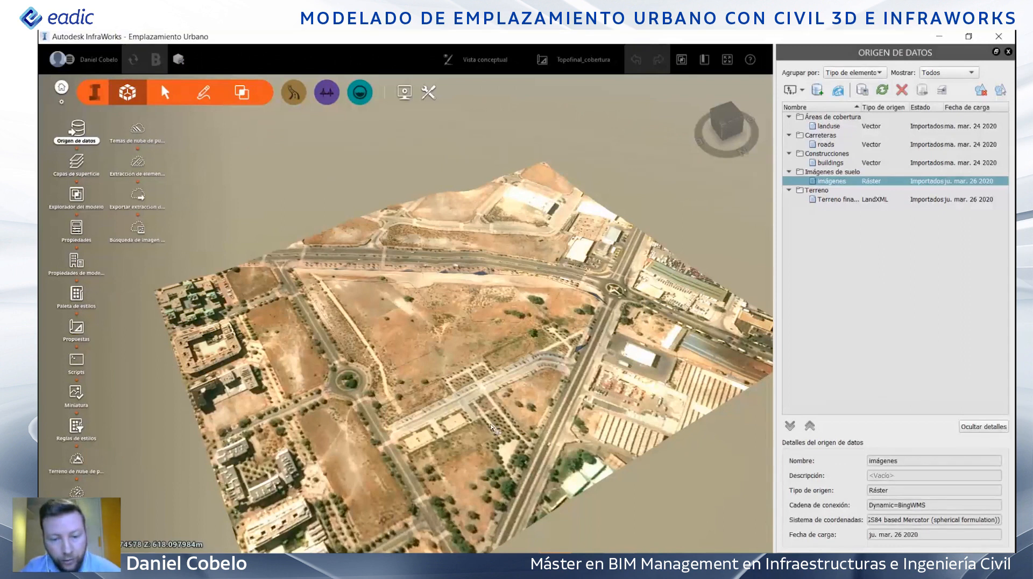
- Import the Pavimento shapefile from the Emplazamiento Urbano folder as a data source and set its type to Áreas de cobertura
{"action": "key", "text": "alt+Tab"}
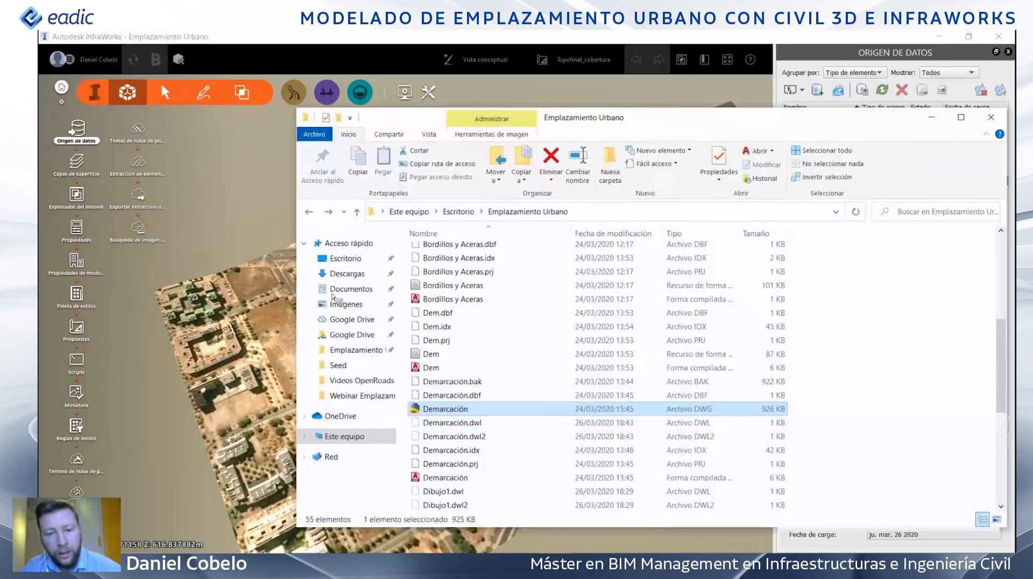
{"action": "mouse_move", "coordinate": [702, 114]}
{"action": "left_mouse_down"}
{"action": "mouse_move", "coordinate": [744, 115]}
{"action": "mouse_move", "coordinate": [695, 115]}
{"action": "left_mouse_up"}
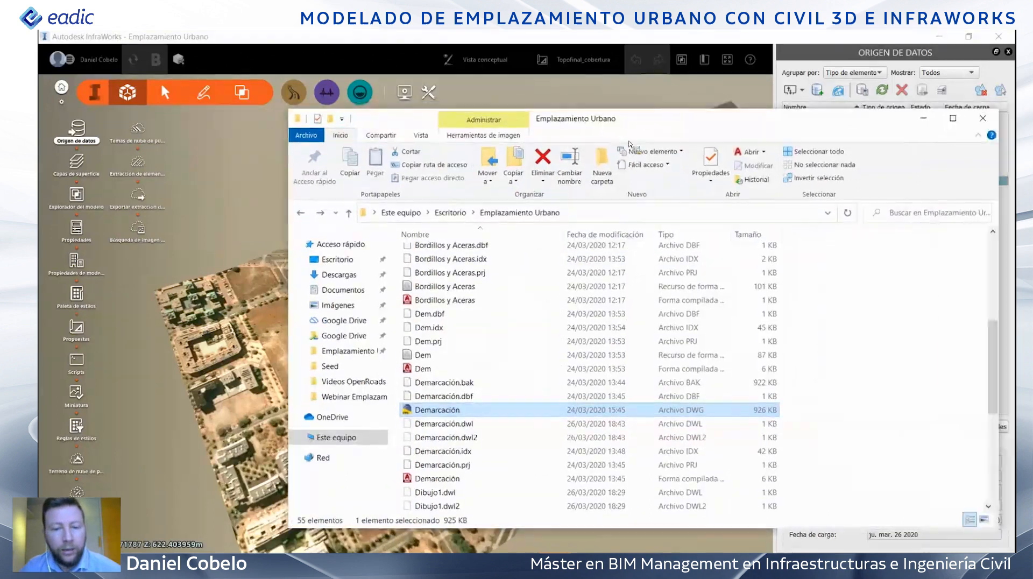
{"action": "scroll", "coordinate": [571, 279], "scroll_direction": "down", "scroll_amount": 4}
{"action": "left_click_drag", "start_coordinate": [434, 421], "coordinate": [264, 384]}
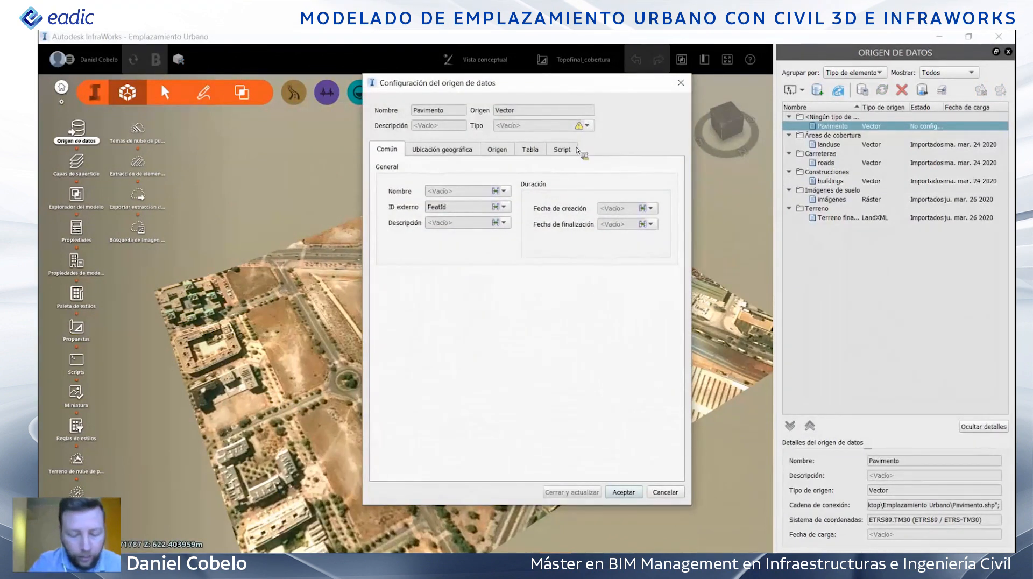
{"action": "left_click", "coordinate": [588, 126]}
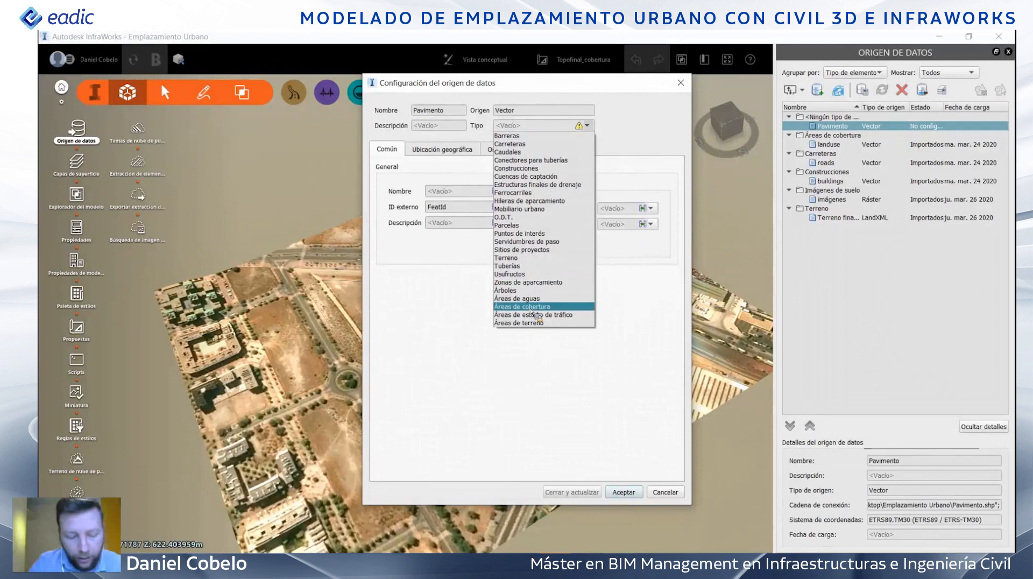
{"action": "left_click", "coordinate": [531, 308]}
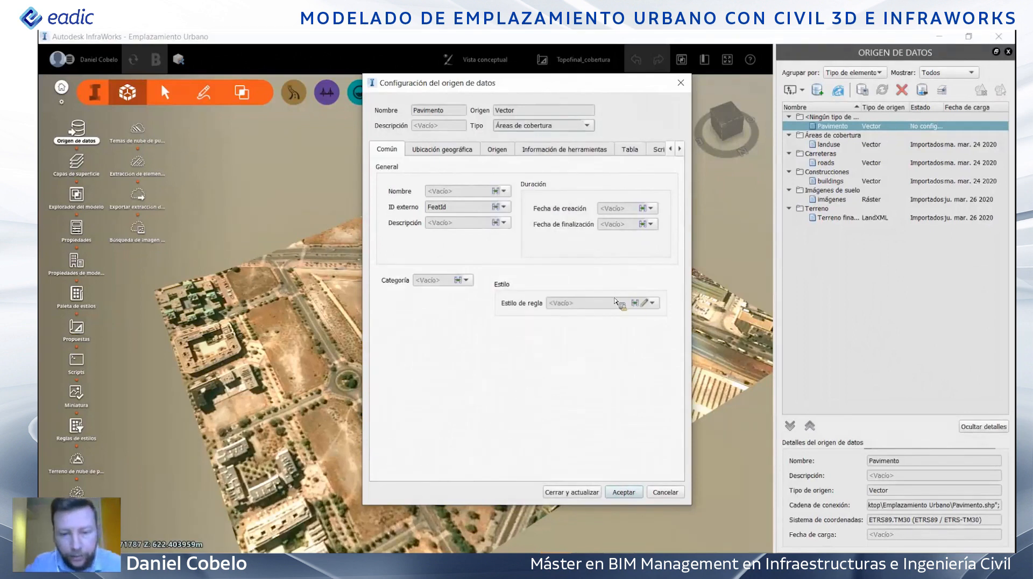
- Assign the Dark Grey Asphalt material from Material/Parking Area as the Pavimento source's rule style and update the model
{"action": "left_click", "coordinate": [644, 303]}
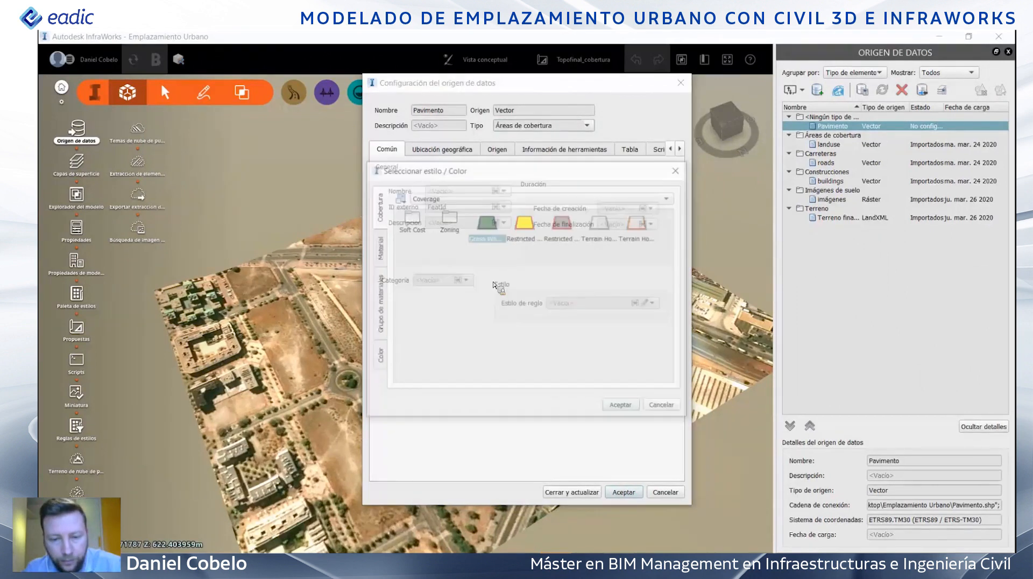
{"action": "left_click", "coordinate": [387, 253]}
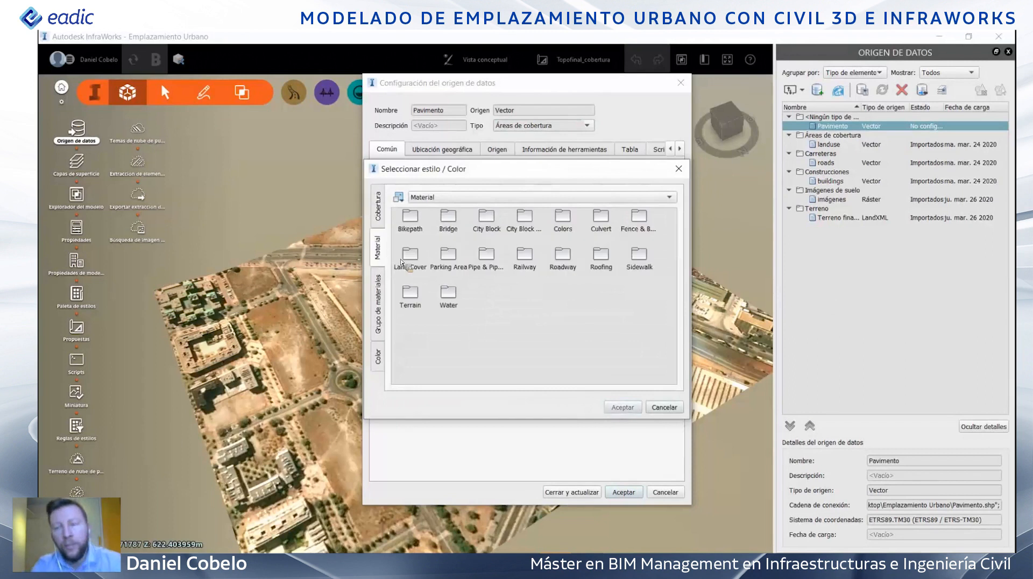
{"action": "double_click", "coordinate": [459, 266]}
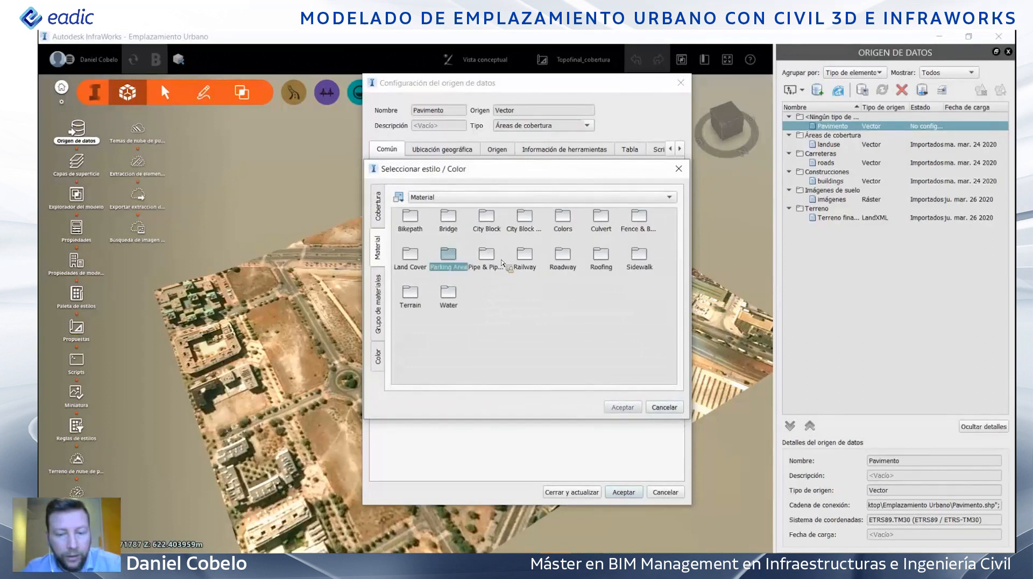
{"action": "left_click", "coordinate": [487, 222]}
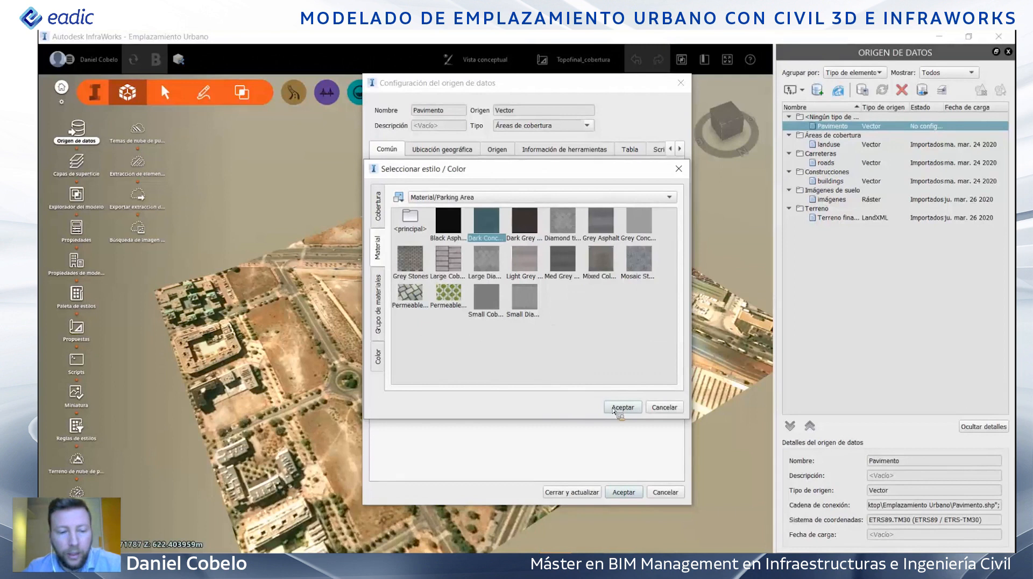
{"action": "double_click", "coordinate": [528, 233]}
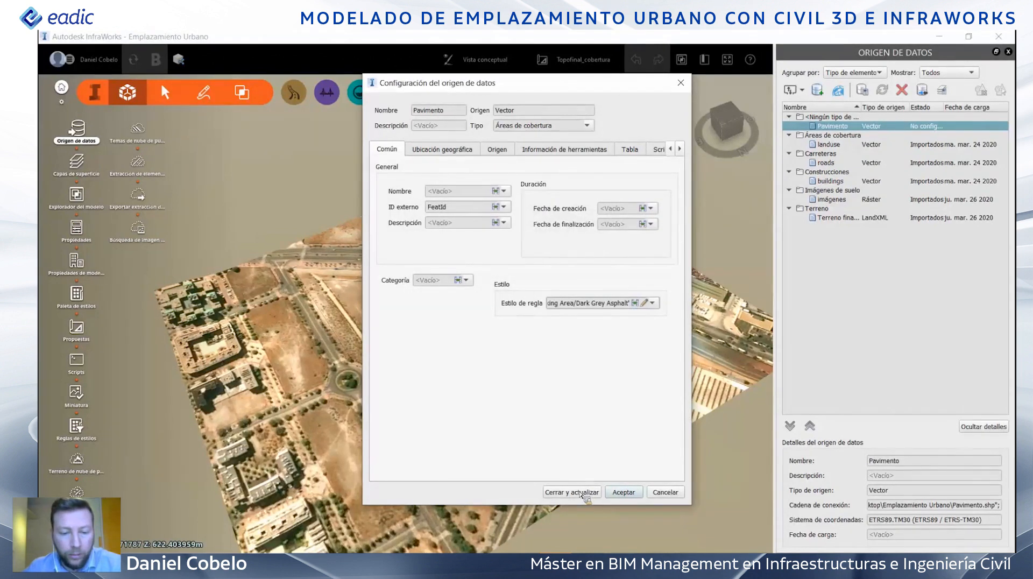
{"action": "left_click", "coordinate": [582, 492]}
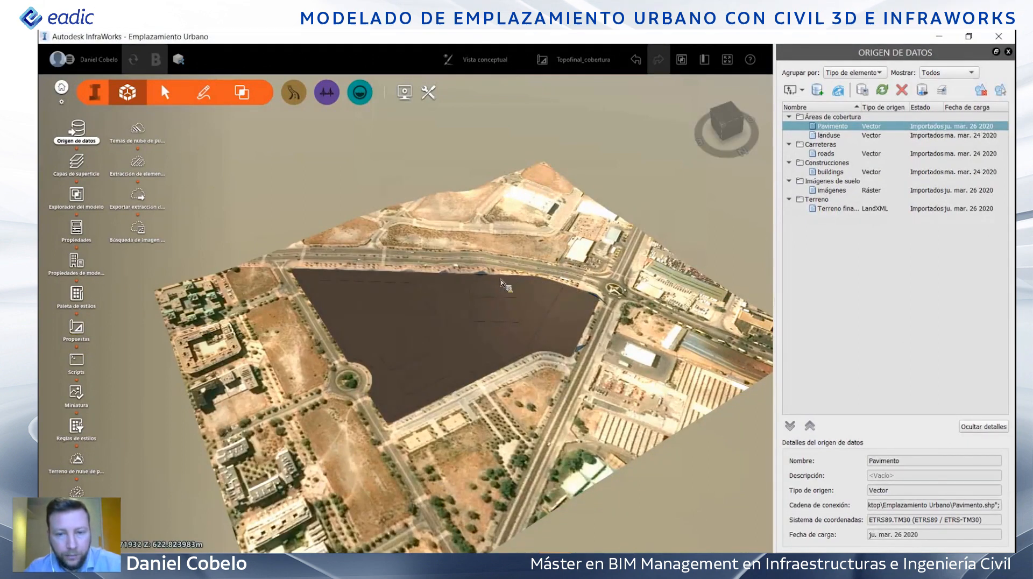
- Import the Bordillos y Aceras shapefile from the Emplazamiento Urbano folder as a data source and set its type to Áreas de cobertura
{"action": "left_click_drag", "start_coordinate": [500, 280], "coordinate": [542, 241]}
{"action": "left_click_drag", "start_coordinate": [360, 363], "coordinate": [533, 421]}
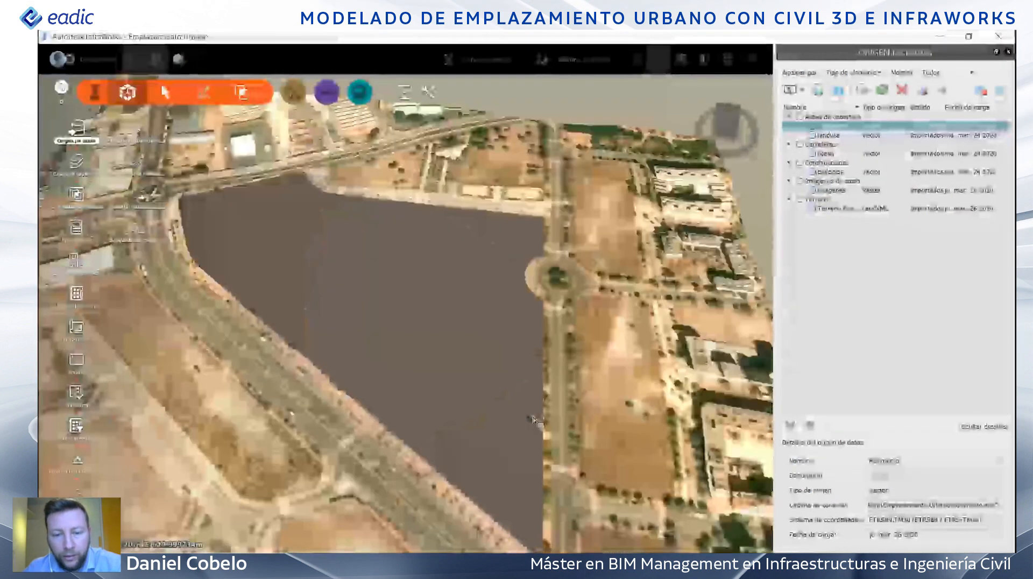
{"action": "middle_click_drag", "start_coordinate": [626, 343], "coordinate": [679, 313]}
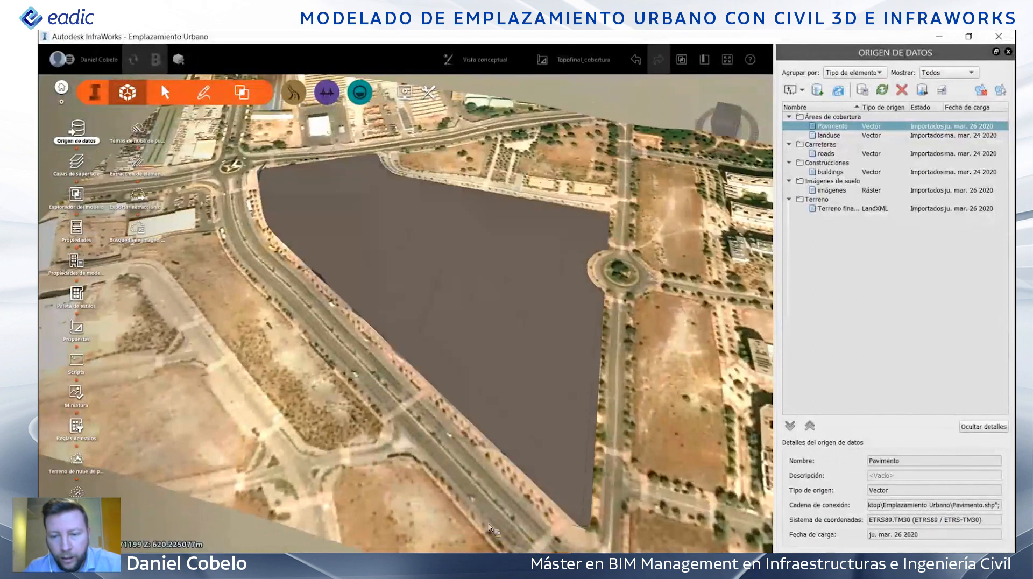
{"action": "key", "text": "alt+Tab"}
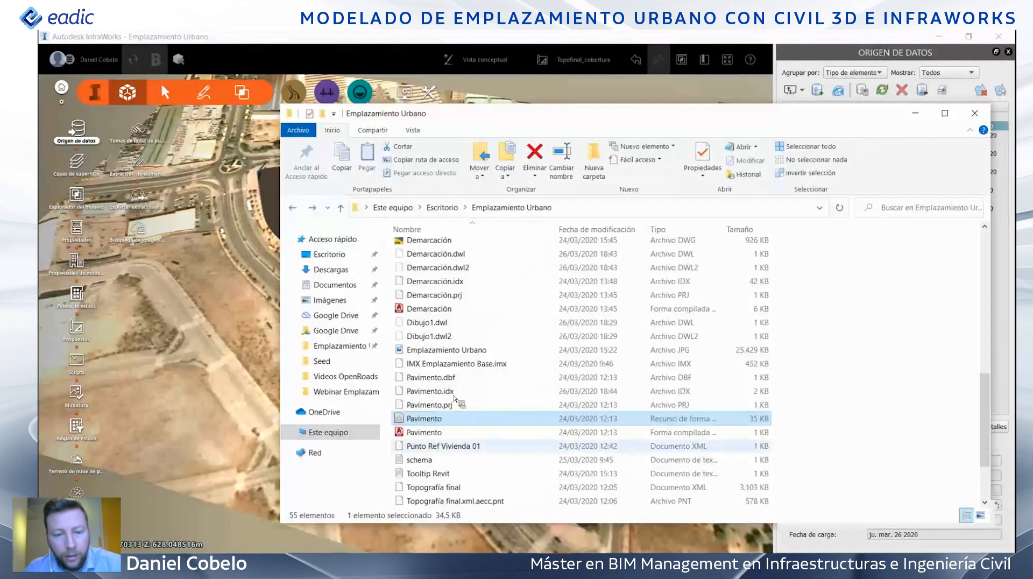
{"action": "scroll", "coordinate": [457, 341], "scroll_direction": "up", "scroll_amount": 2}
{"action": "scroll", "coordinate": [457, 341], "scroll_direction": "up", "scroll_amount": 3}
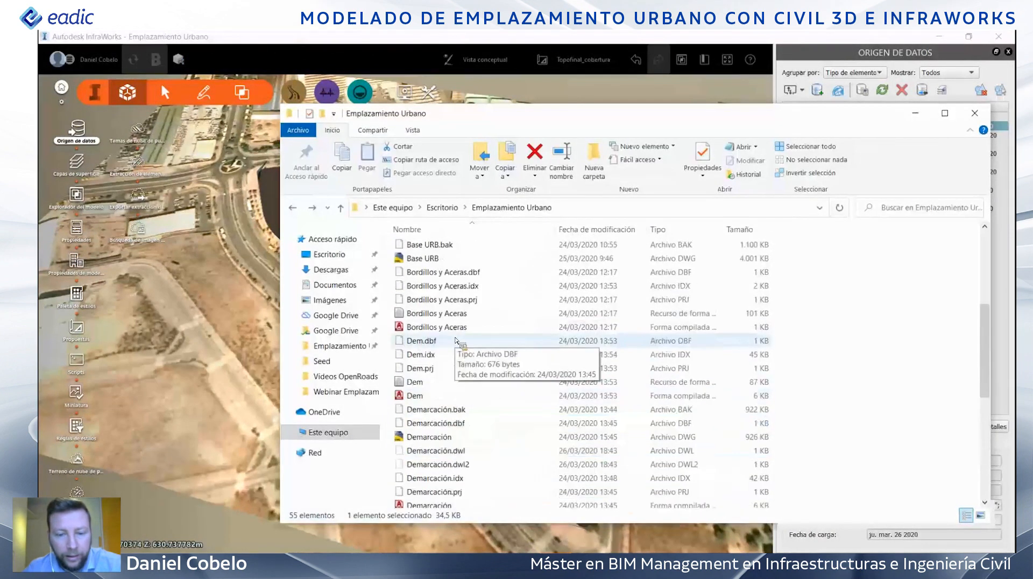
{"action": "left_click_drag", "start_coordinate": [440, 318], "coordinate": [626, 151]}
{"action": "left_click", "coordinate": [587, 126]}
{"action": "left_click", "coordinate": [533, 306]}
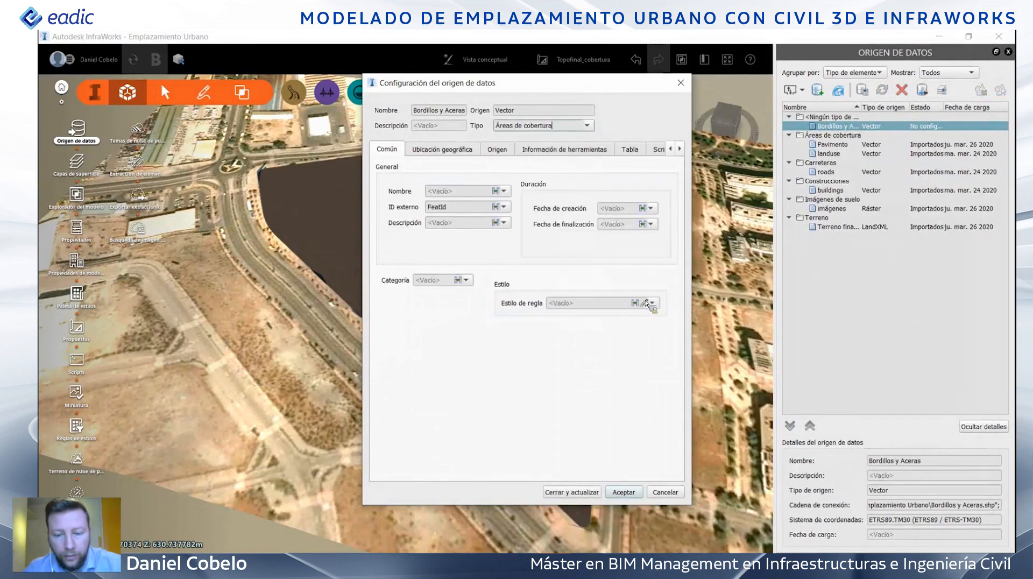
- Assign a light grey material from Material/Parking Area as the Bordillos y Aceras source's rule style and update the model
{"action": "left_click", "coordinate": [646, 303]}
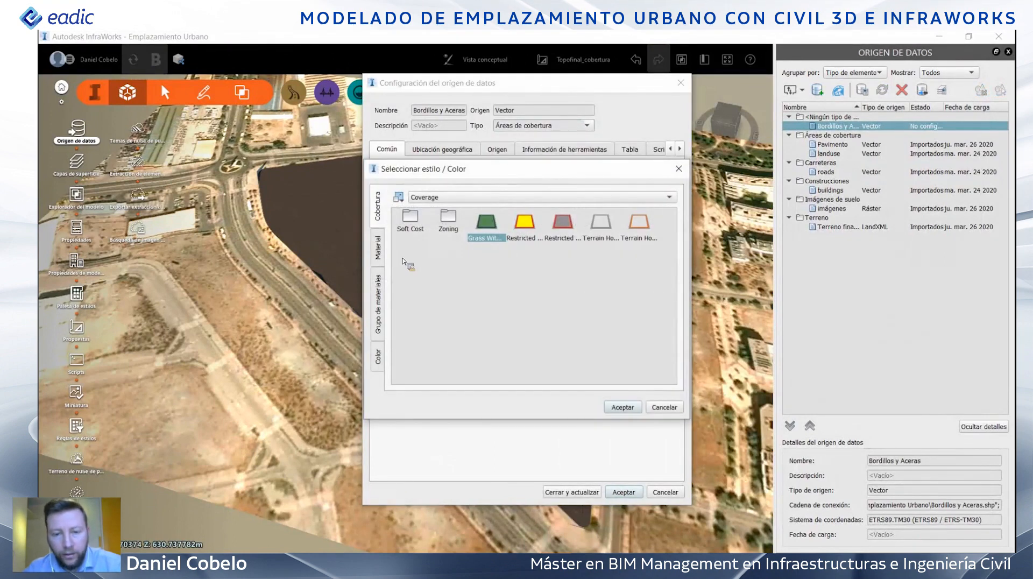
{"action": "double_click", "coordinate": [450, 259]}
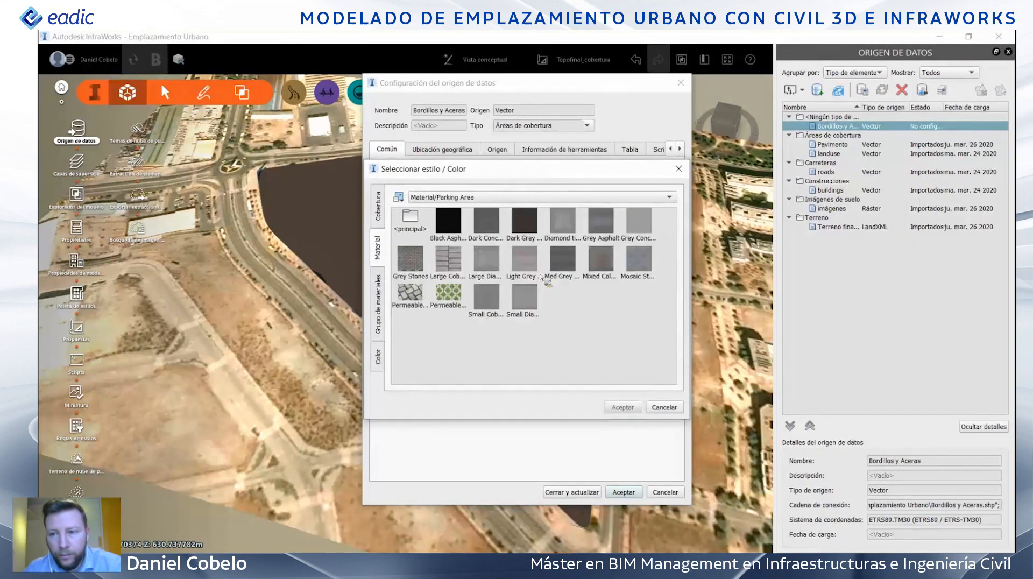
{"action": "left_click", "coordinate": [530, 264]}
{"action": "left_click", "coordinate": [638, 409]}
{"action": "left_click", "coordinate": [572, 492]}
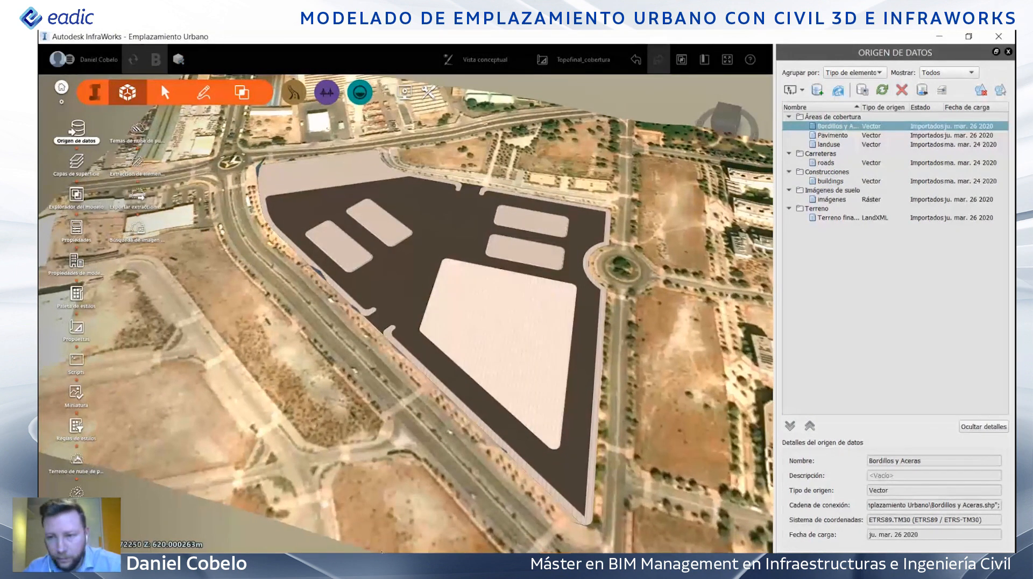
- Import the Areas verdes finales shapefile from the Emplazamiento Urbano folder as a data source and set its type to Áreas de cobertura
{"action": "key", "text": "alt+Tab"}
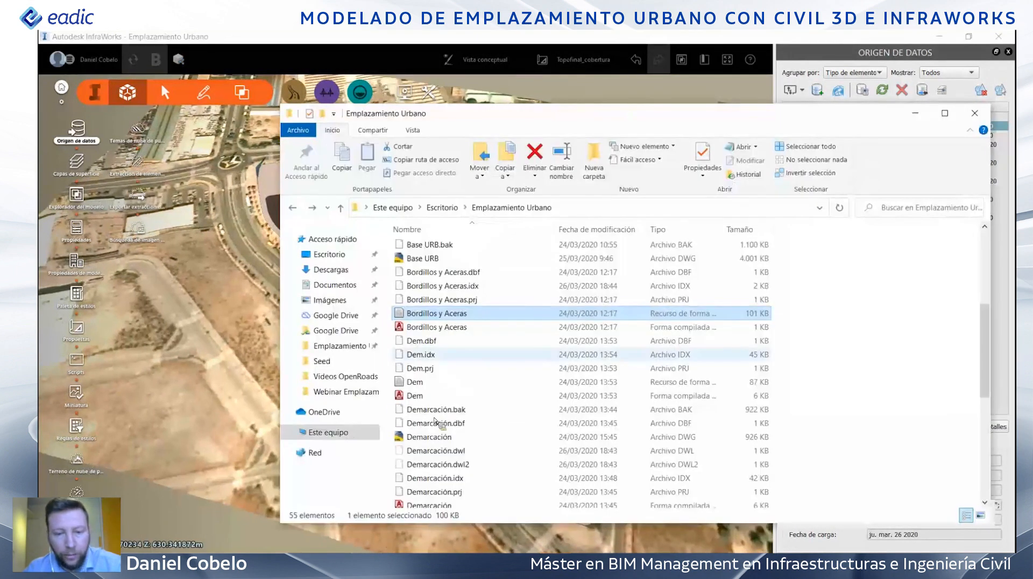
{"action": "scroll", "coordinate": [435, 455], "scroll_direction": "down", "scroll_amount": 3}
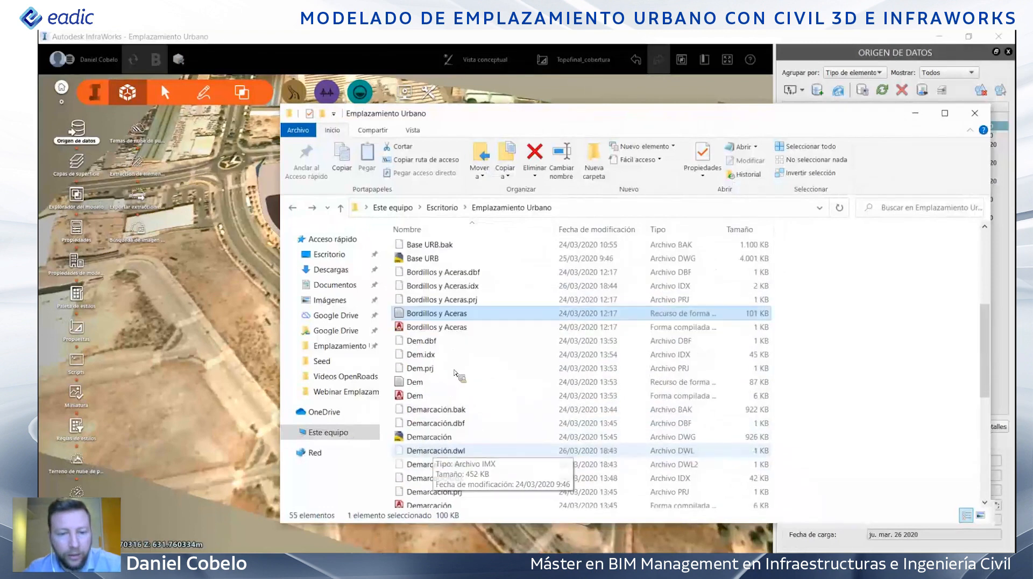
{"action": "scroll", "coordinate": [439, 447], "scroll_direction": "up", "scroll_amount": 6}
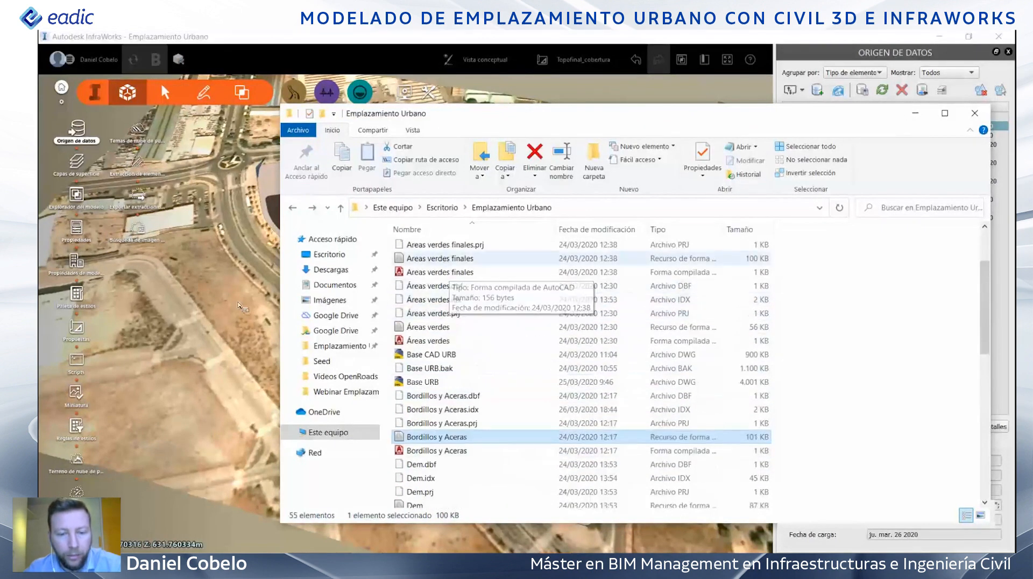
{"action": "left_click_drag", "start_coordinate": [447, 260], "coordinate": [401, 363]}
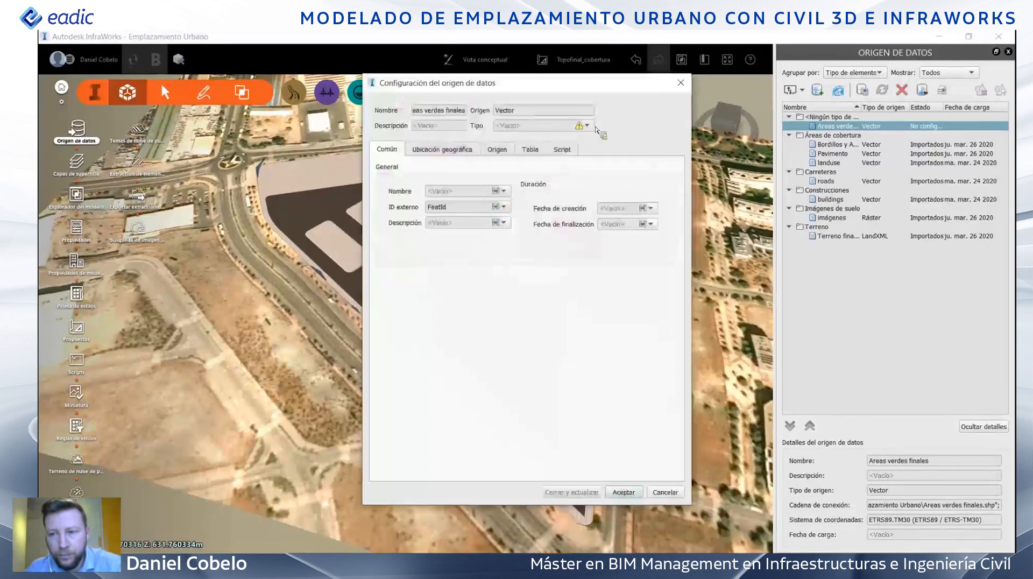
{"action": "left_click", "coordinate": [590, 127]}
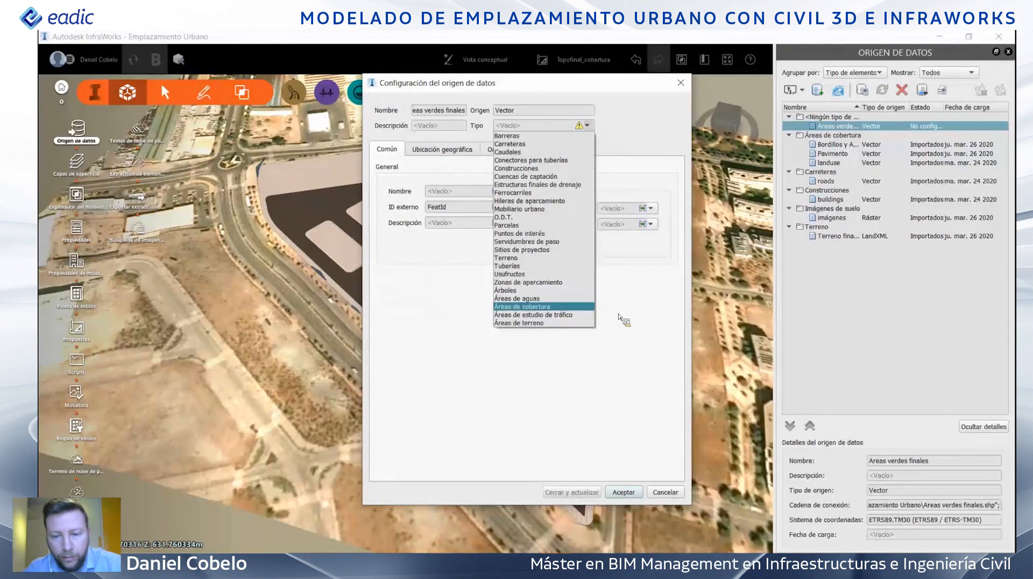
{"action": "left_click", "coordinate": [533, 306]}
- Assign the Material/Terrain/Grass2 rule style to the Areas verdes finales source and update the model
{"action": "left_click", "coordinate": [383, 257]}
{"action": "double_click", "coordinate": [419, 299]}
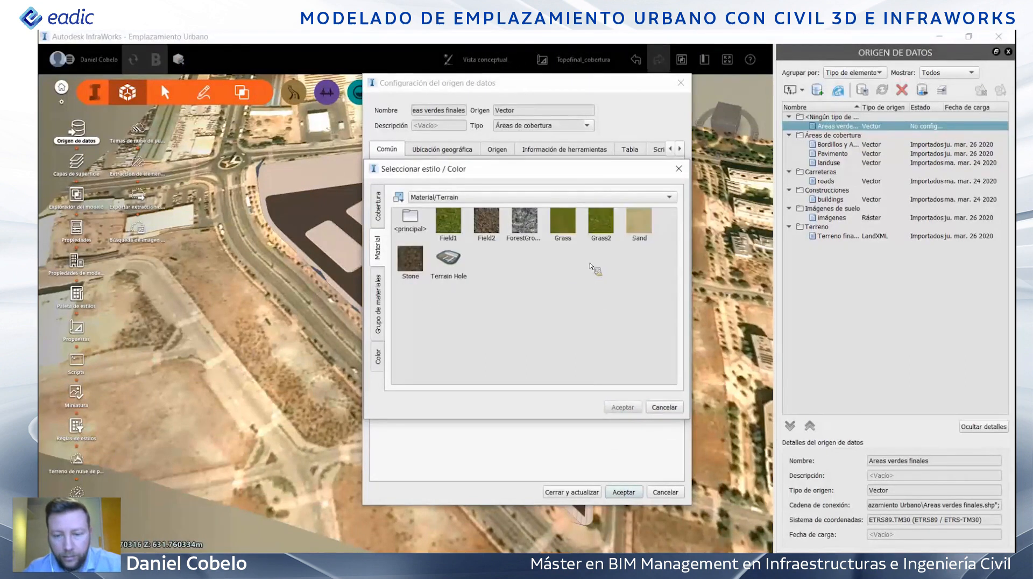
{"action": "double_click", "coordinate": [602, 237]}
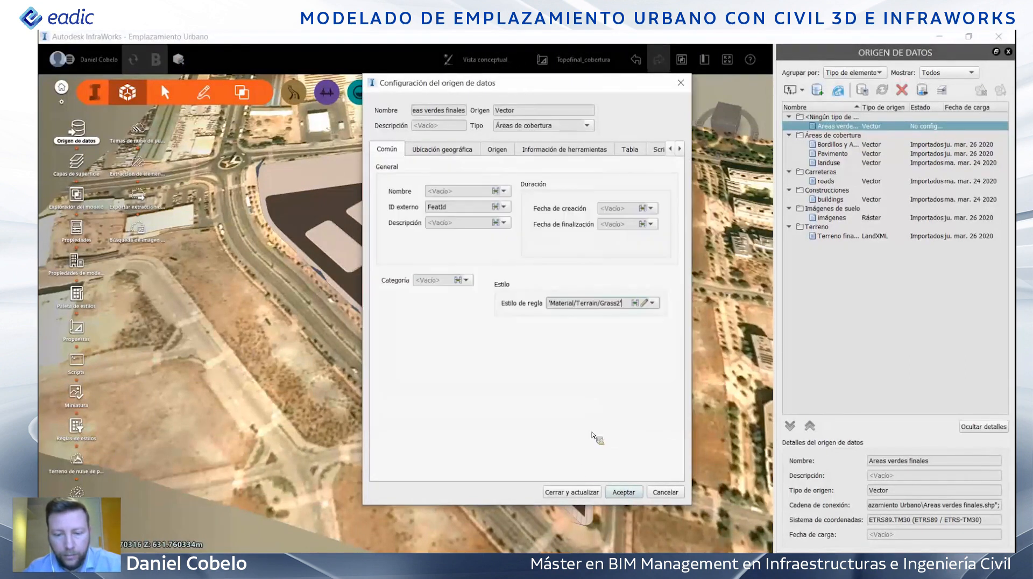
{"action": "left_click", "coordinate": [572, 493]}
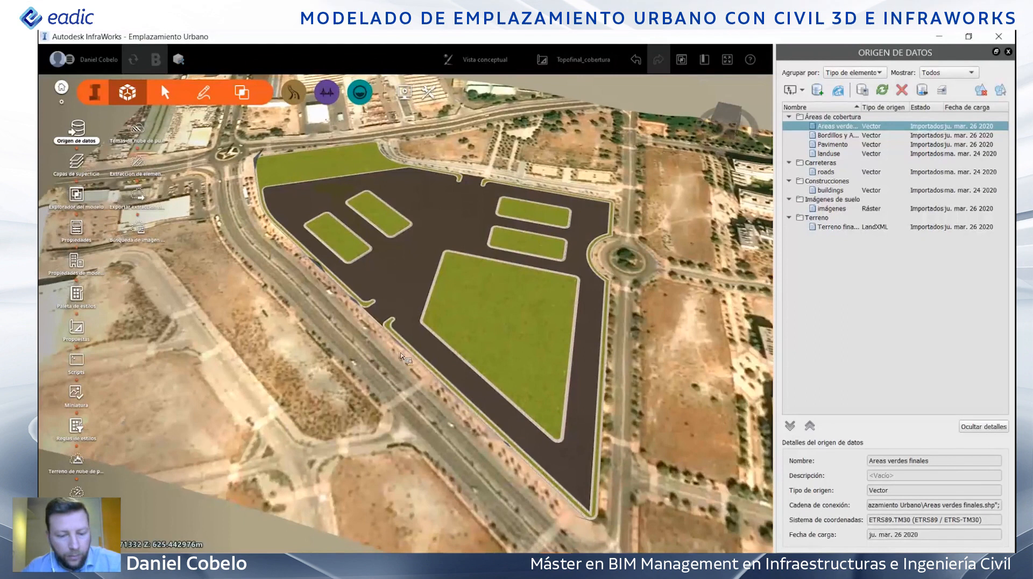
- Import the Dem shapefile from the Emplazamiento Urbano folder as a data source
{"action": "left_click_drag", "start_coordinate": [401, 355], "coordinate": [506, 360]}
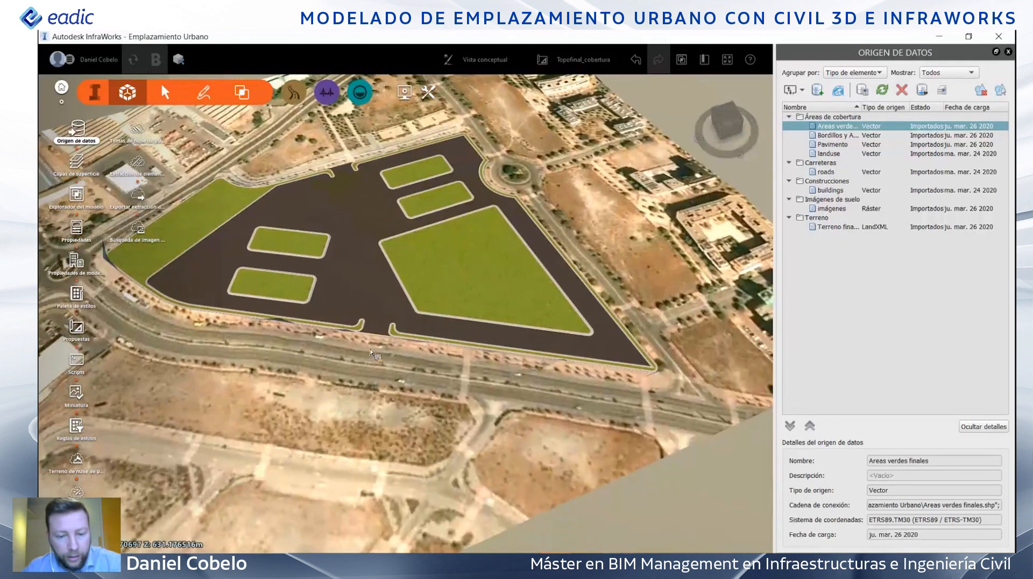
{"action": "scroll", "coordinate": [442, 179], "scroll_direction": "up", "scroll_amount": 2}
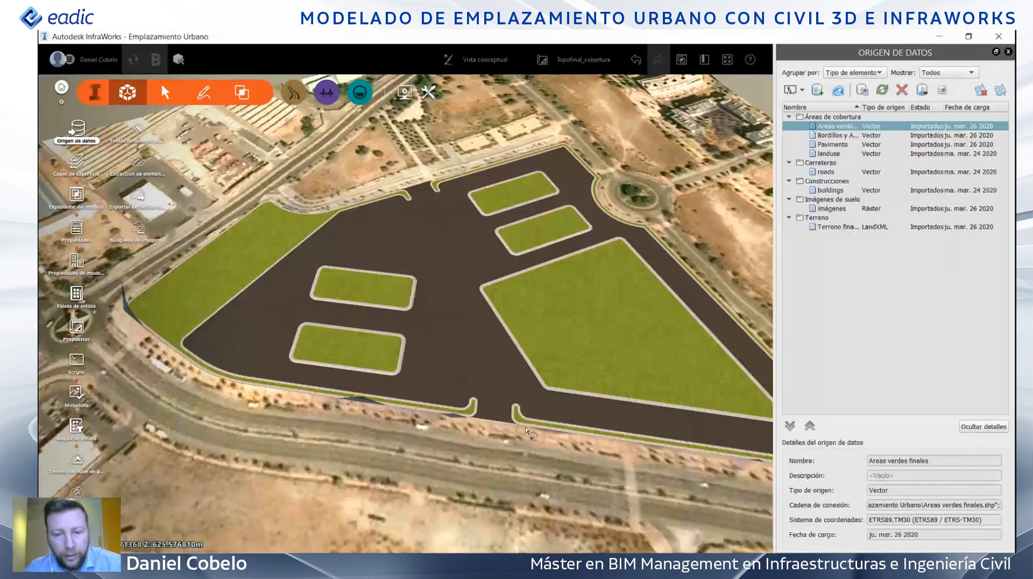
{"action": "scroll", "coordinate": [514, 463], "scroll_direction": "down", "scroll_amount": 1}
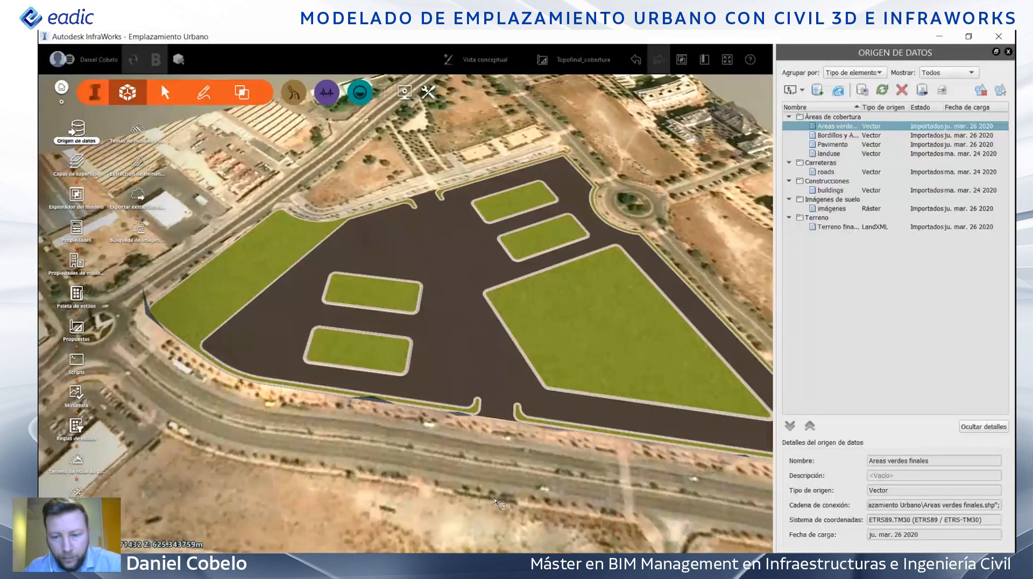
{"action": "left_click_drag", "start_coordinate": [509, 470], "coordinate": [318, 509]}
{"action": "key", "text": "alt+Tab"}
{"action": "scroll", "coordinate": [424, 414], "scroll_direction": "down", "scroll_amount": 3}
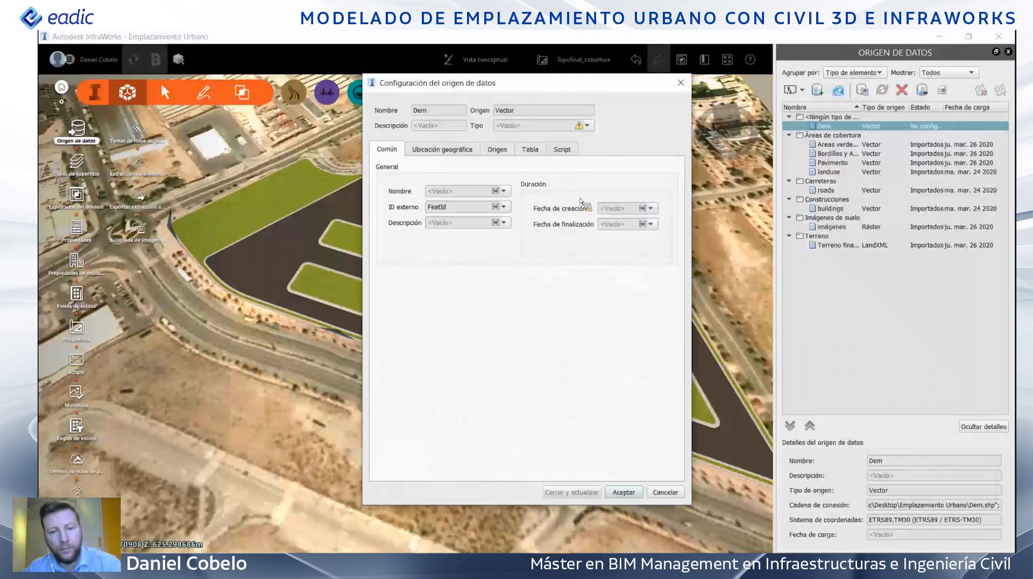
- Configure the Dem source as Áreas de cobertura with the solid white colour FFFFFFFF as rule style and update the model
{"action": "left_click", "coordinate": [587, 125]}
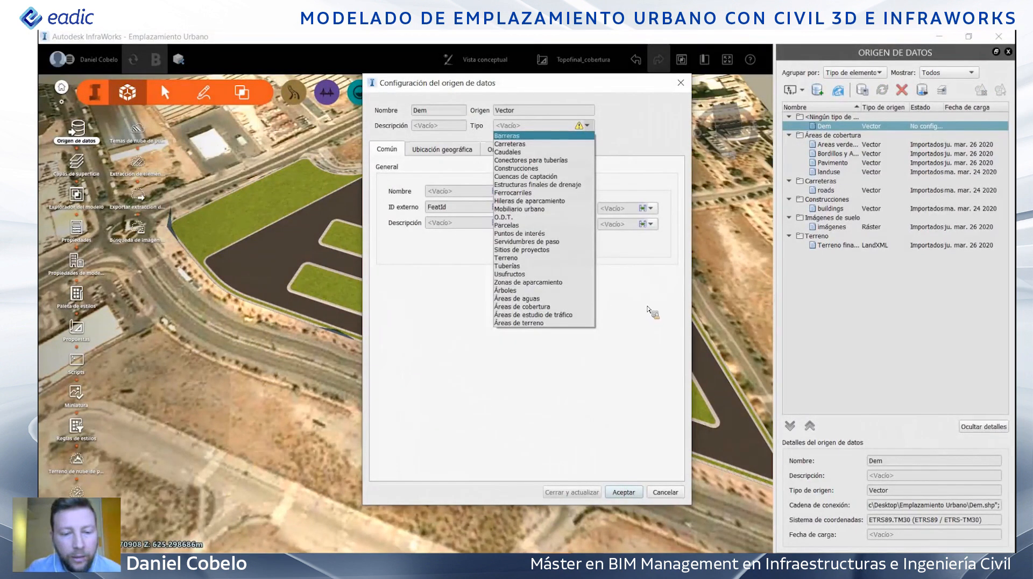
{"action": "left_click", "coordinate": [525, 306]}
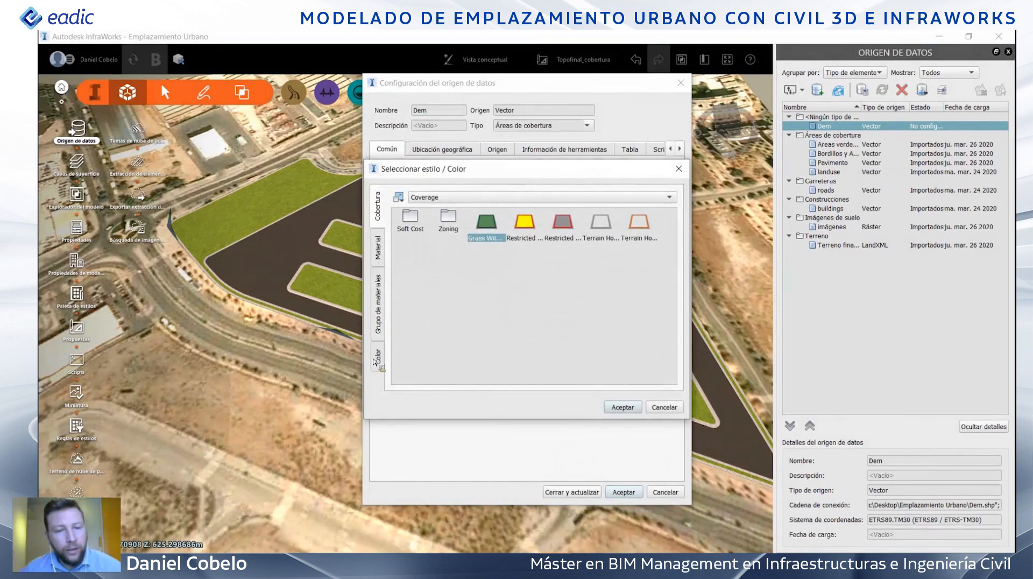
{"action": "left_click", "coordinate": [378, 356]}
{"action": "left_click", "coordinate": [614, 412]}
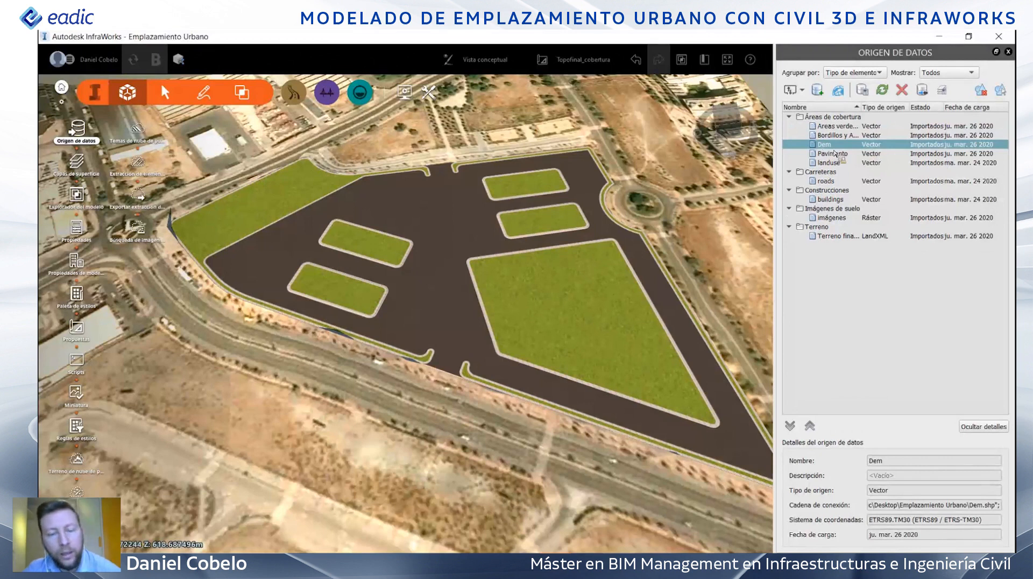
- Select all coverage features of the Dem source, set their buffer (Búfer) to 0,1667 m, and clear the selection
{"action": "left_click", "coordinate": [1000, 94]}
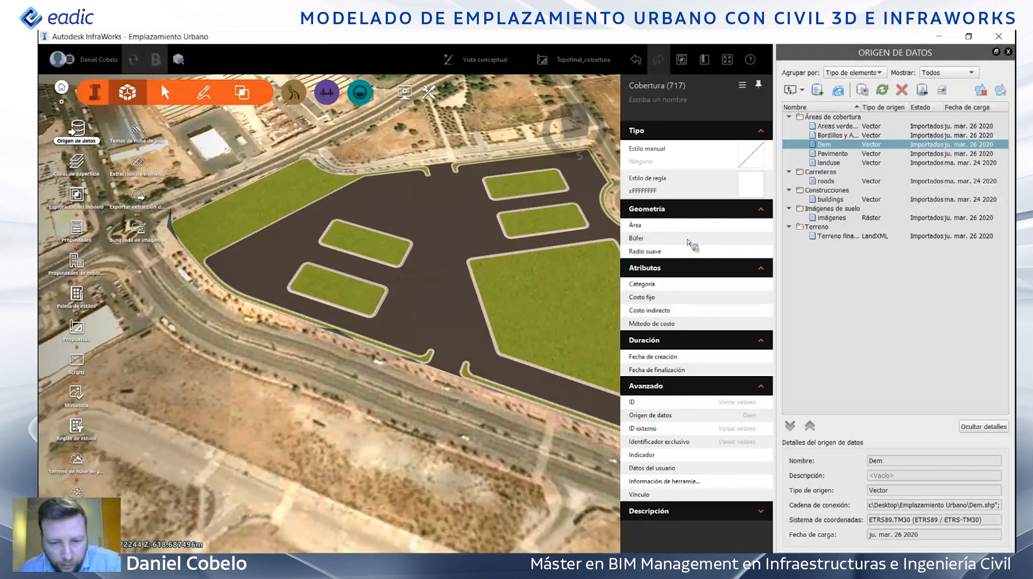
{"action": "left_click", "coordinate": [744, 240]}
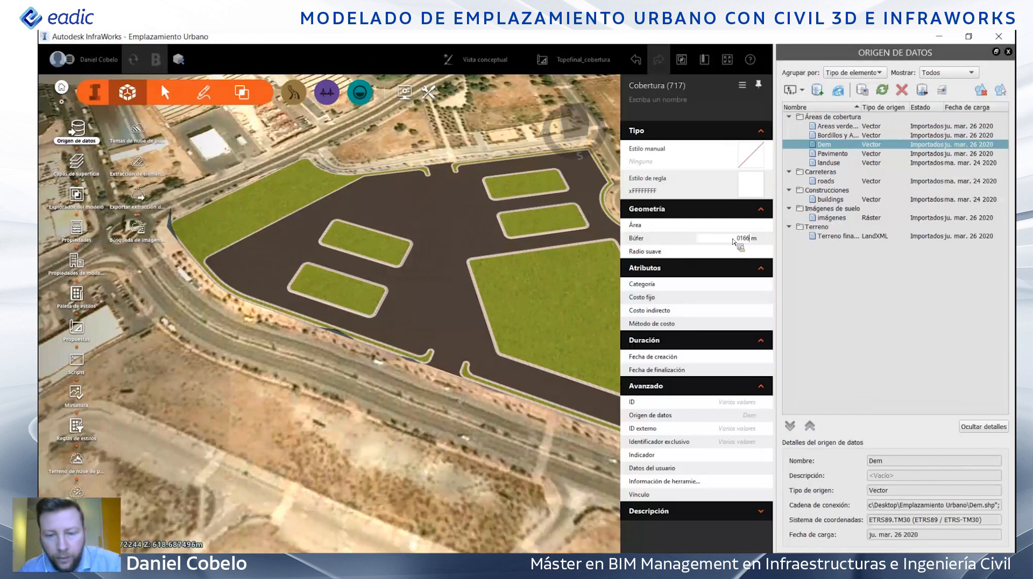
{"action": "type", "text": "01667"}
{"action": "left_click", "coordinate": [738, 241]}
{"action": "type", "text": ","}
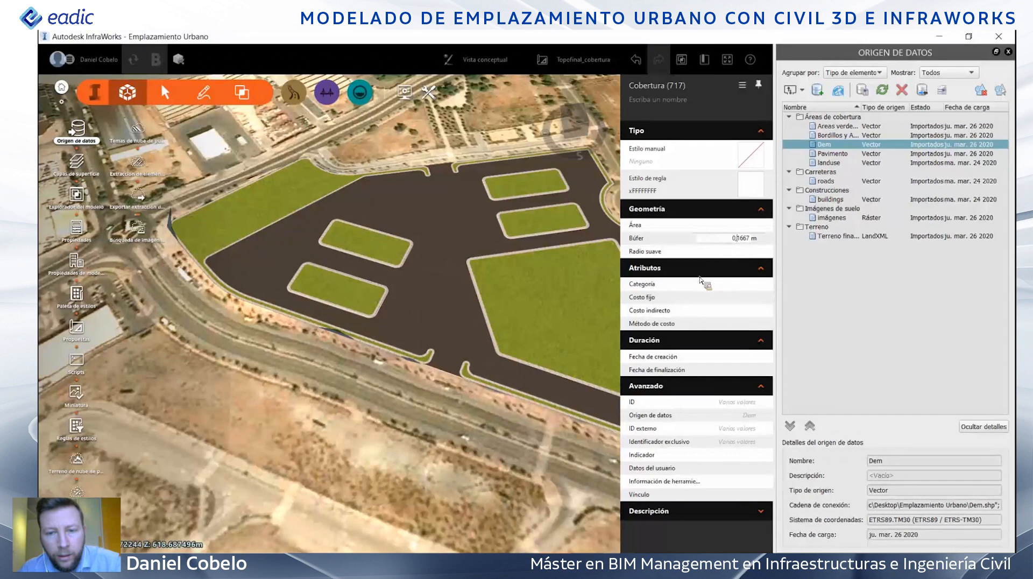
{"action": "left_click", "coordinate": [458, 459]}
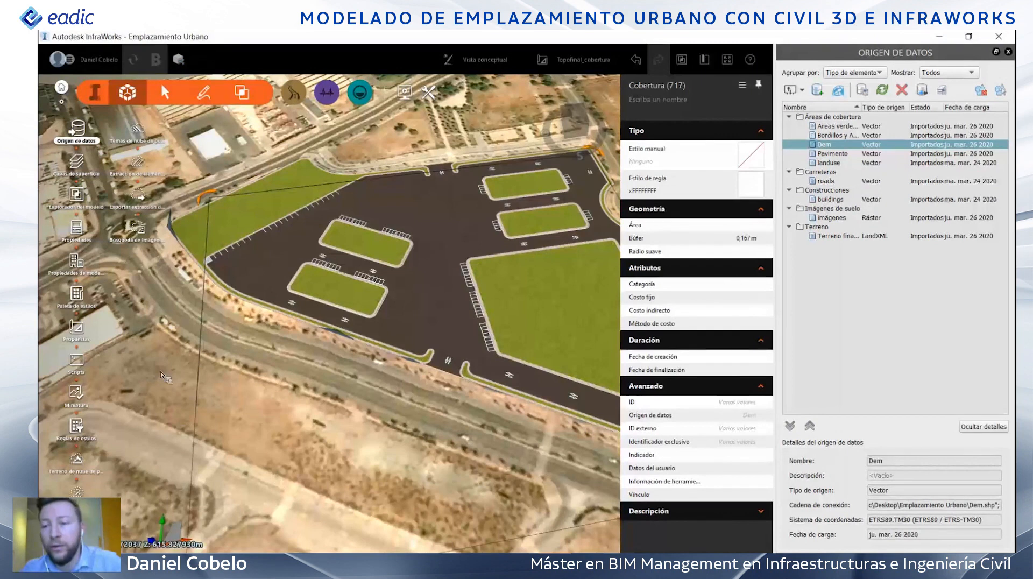
{"action": "key", "text": "Escape"}
{"action": "left_click_drag", "start_coordinate": [369, 336], "coordinate": [344, 309]}
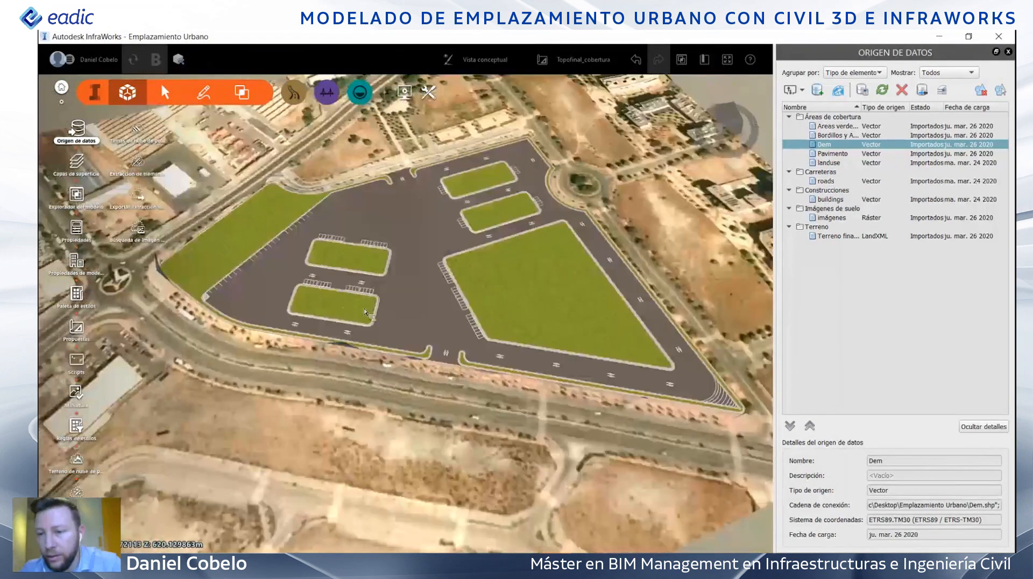
{"action": "left_click_drag", "start_coordinate": [489, 312], "coordinate": [533, 399]}
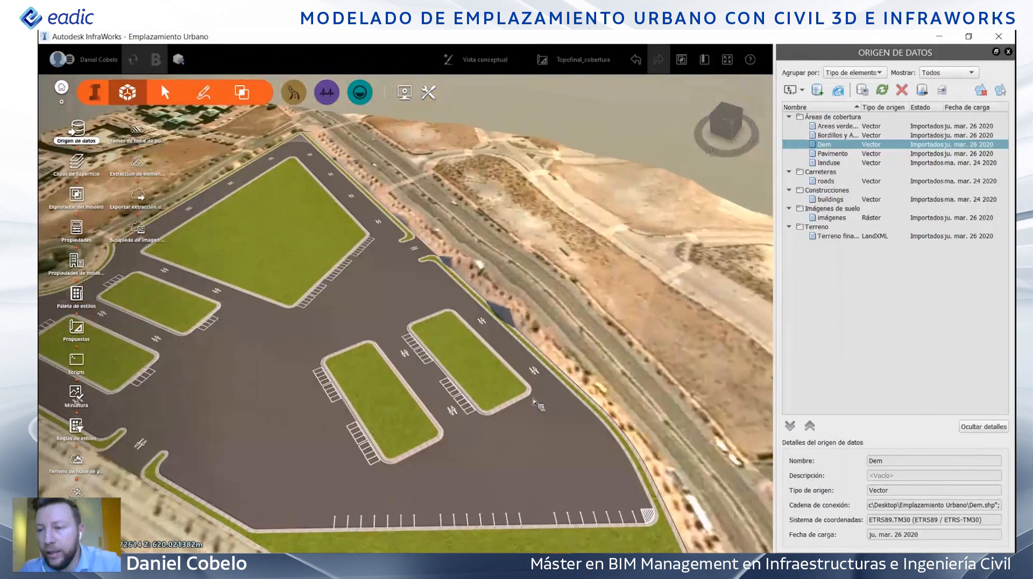
- Examine the road markings, kerbs, pavement and green areas of the urban site up close and from several angles
{"action": "scroll", "coordinate": [542, 389], "scroll_direction": "up", "scroll_amount": 4}
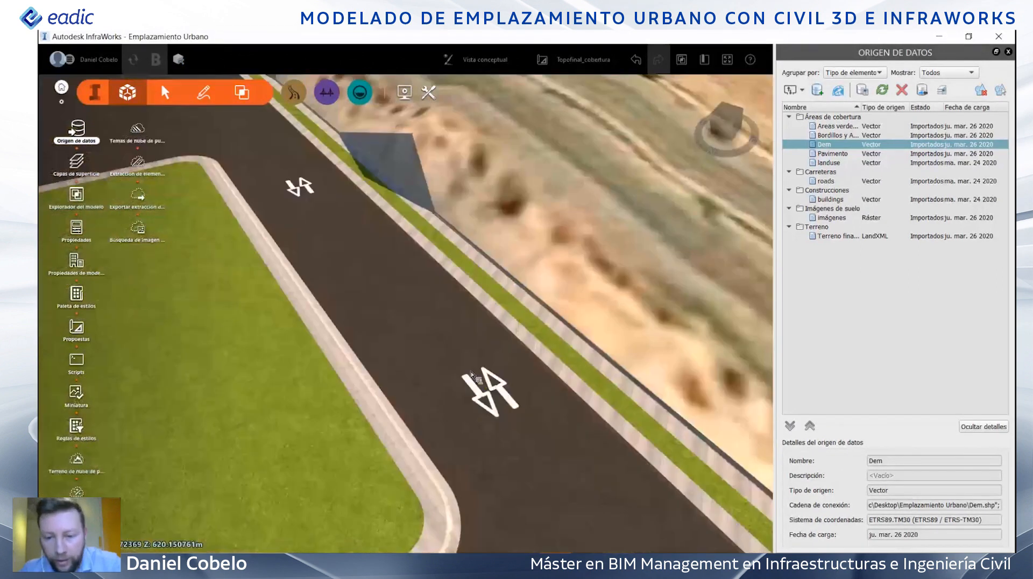
{"action": "scroll", "coordinate": [384, 379], "scroll_direction": "down", "scroll_amount": 1}
{"action": "scroll", "coordinate": [384, 379], "scroll_direction": "down", "scroll_amount": 1}
{"action": "scroll", "coordinate": [245, 275], "scroll_direction": "down", "scroll_amount": 5}
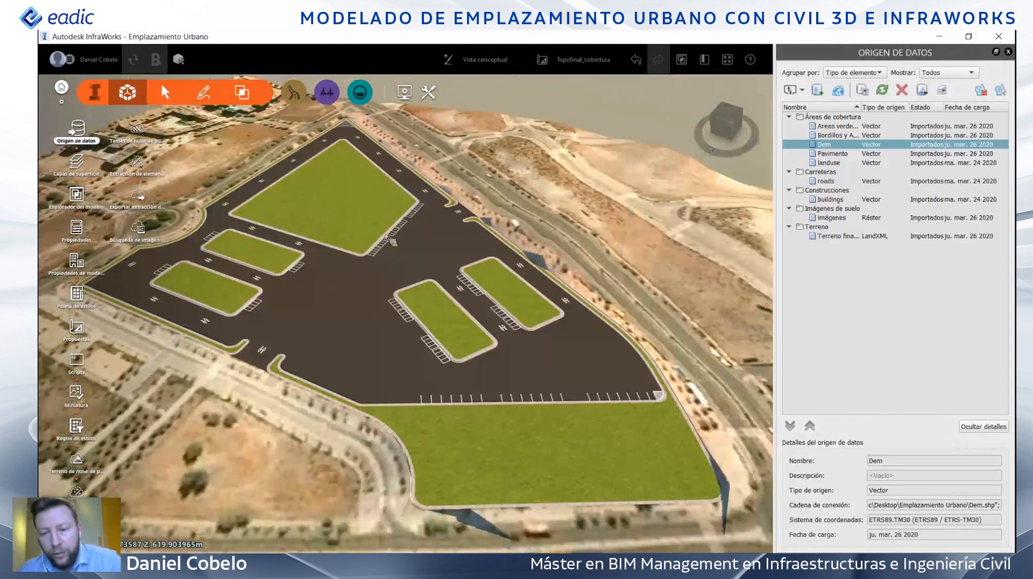
{"action": "left_click_drag", "start_coordinate": [517, 126], "coordinate": [434, 347]}
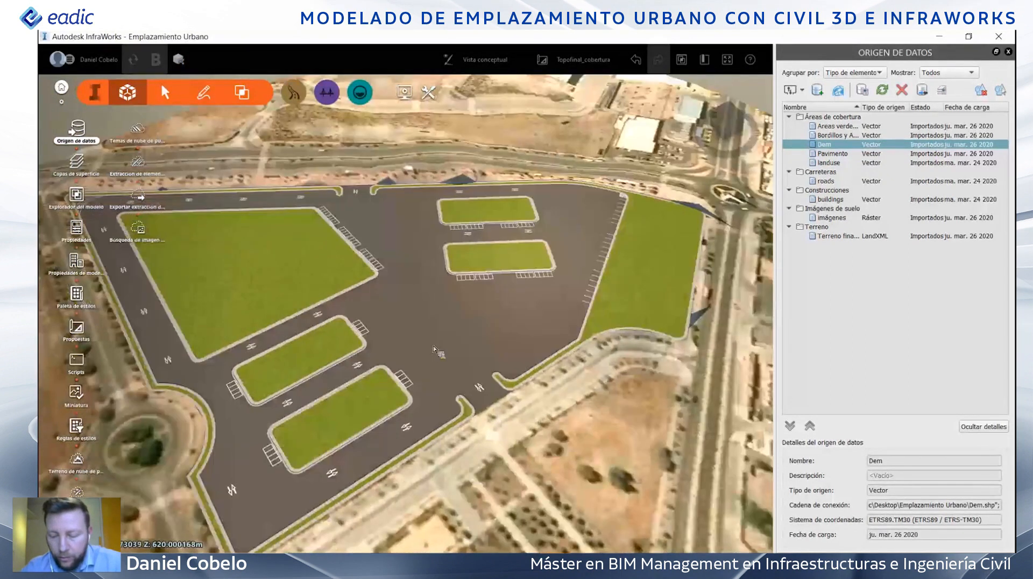
{"action": "left_click_drag", "start_coordinate": [507, 339], "coordinate": [373, 356]}
{"action": "left_click_drag", "start_coordinate": [476, 329], "coordinate": [494, 220]}
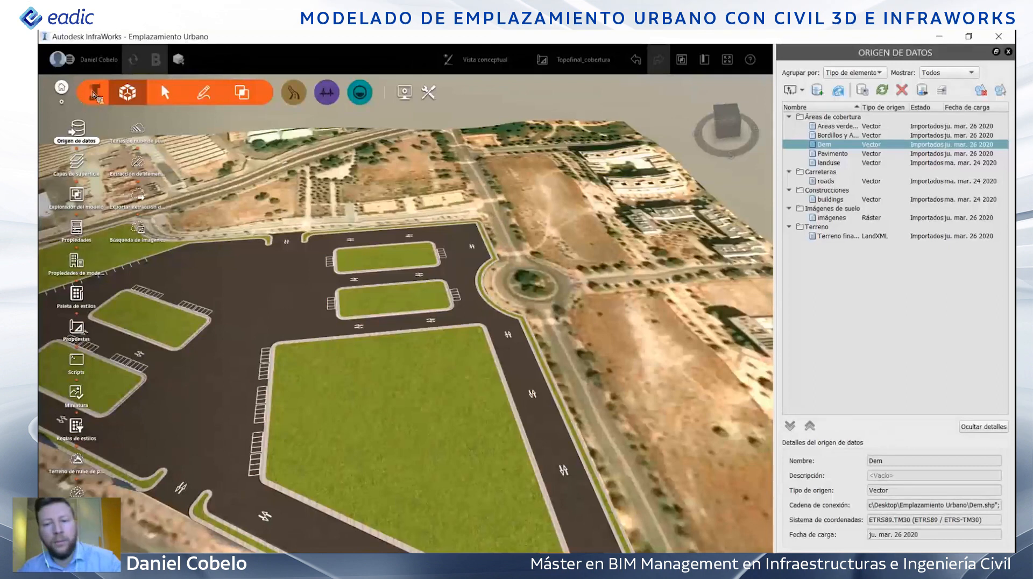
{"action": "scroll", "coordinate": [563, 253], "scroll_direction": "down", "scroll_amount": 3}
{"action": "left_click_drag", "start_coordinate": [564, 253], "coordinate": [602, 255]}
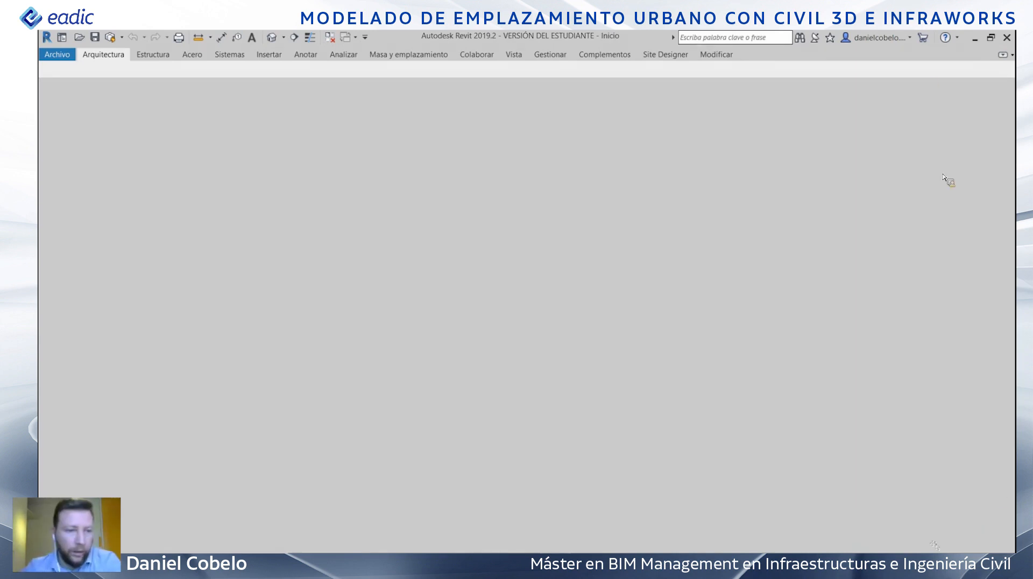
- Switch to Revit, examine the Vivienda 01 house in its 3D view, and close that view
{"action": "left_click", "coordinate": [925, 75]}
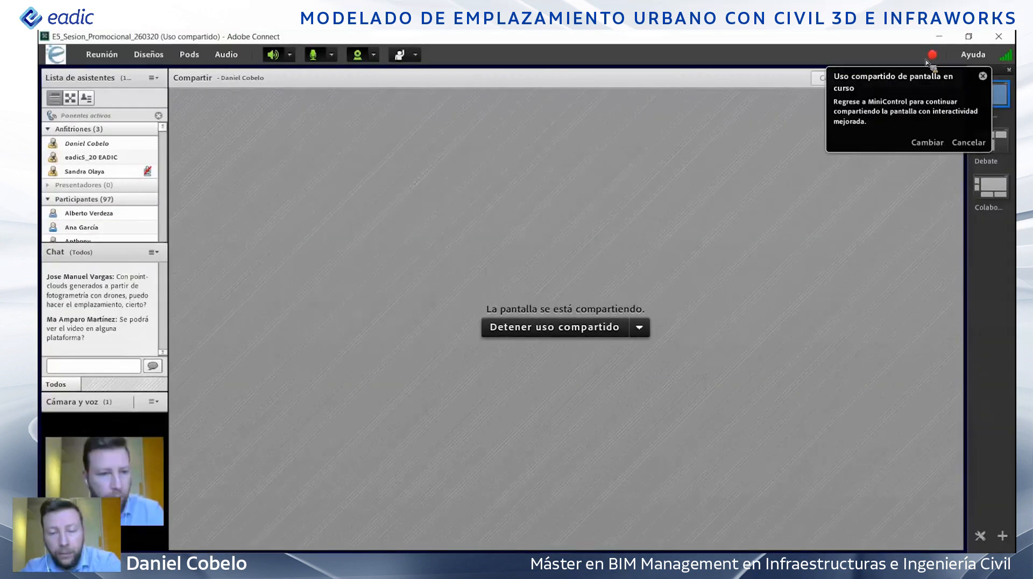
{"action": "left_click", "coordinate": [940, 36]}
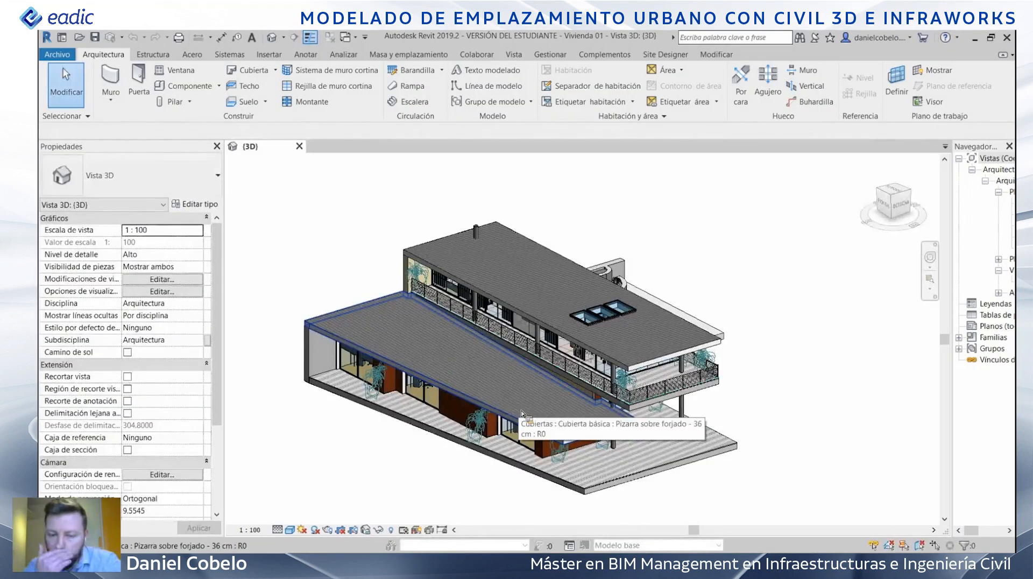
{"action": "scroll", "coordinate": [683, 305], "scroll_direction": "down", "scroll_amount": 2}
{"action": "middle_click_drag", "start_coordinate": [709, 329], "coordinate": [664, 348], "text": "shift"}
{"action": "middle_click_drag", "start_coordinate": [401, 321], "coordinate": [345, 270], "text": "shift"}
{"action": "left_click", "coordinate": [299, 146]}
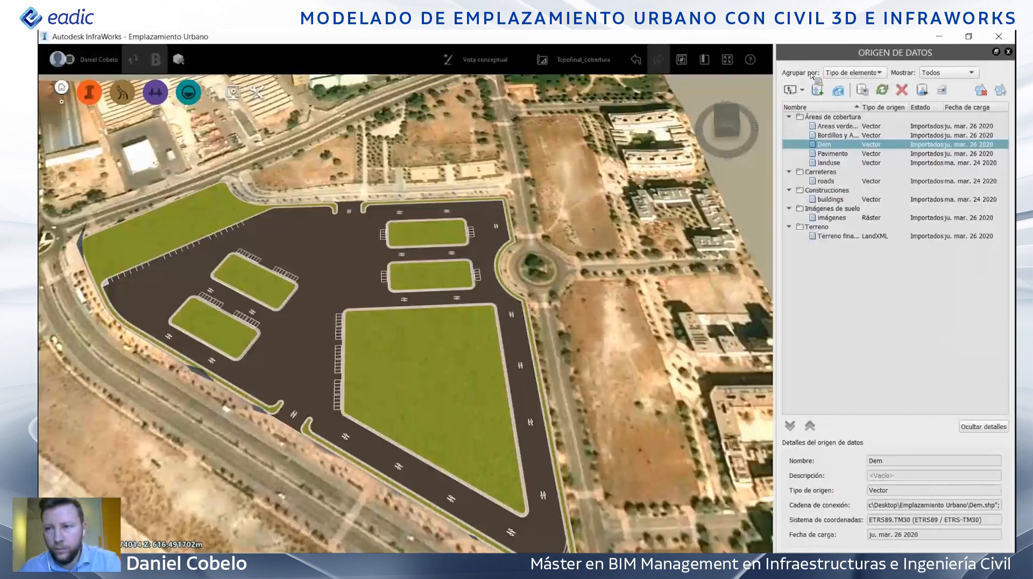
- Check the importable data source formats in InfraWorks, then examine the Vivienda 02 house in Revit and close its 3D view
{"action": "left_click", "coordinate": [803, 93]}
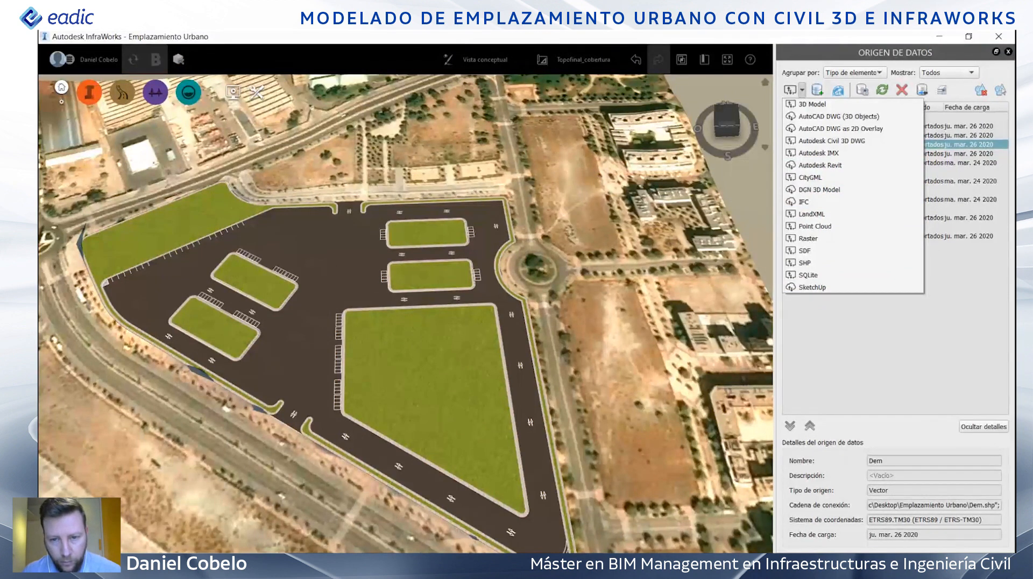
{"action": "key", "text": "alt+Tab"}
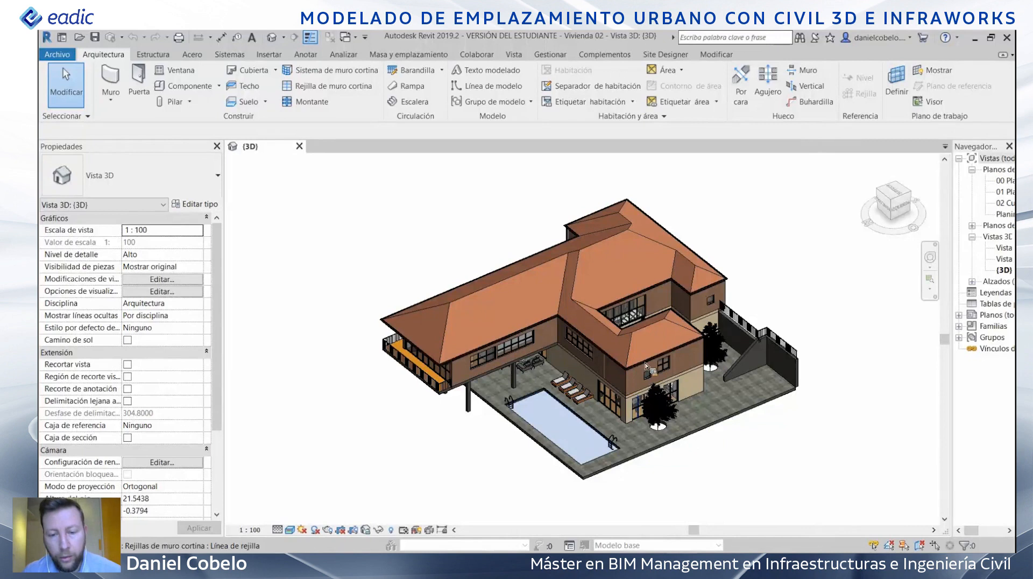
{"action": "middle_click_drag", "start_coordinate": [646, 366], "coordinate": [720, 379], "text": "shift"}
{"action": "middle_click_drag", "start_coordinate": [648, 311], "coordinate": [616, 281], "text": "shift"}
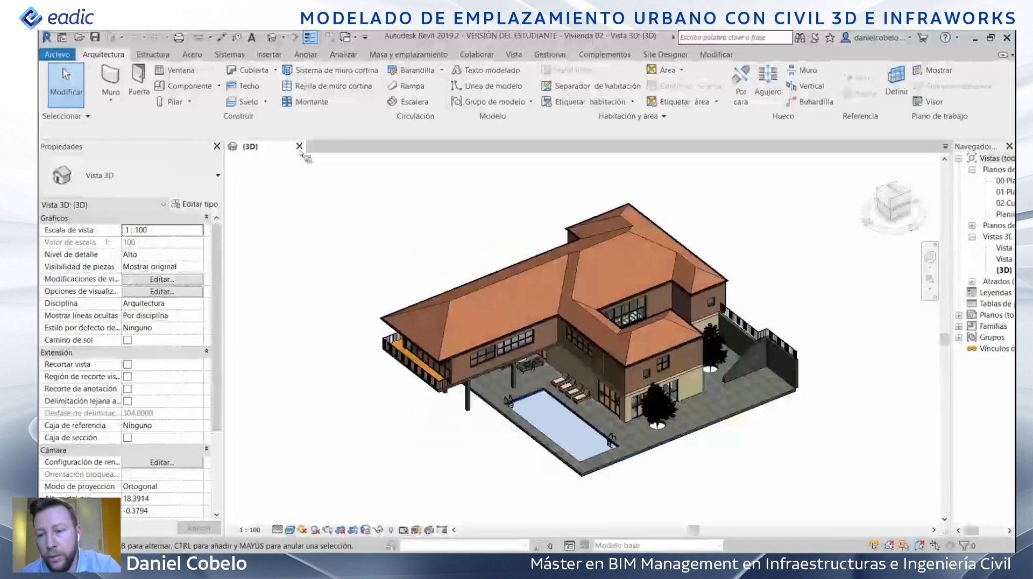
{"action": "left_click", "coordinate": [300, 148]}
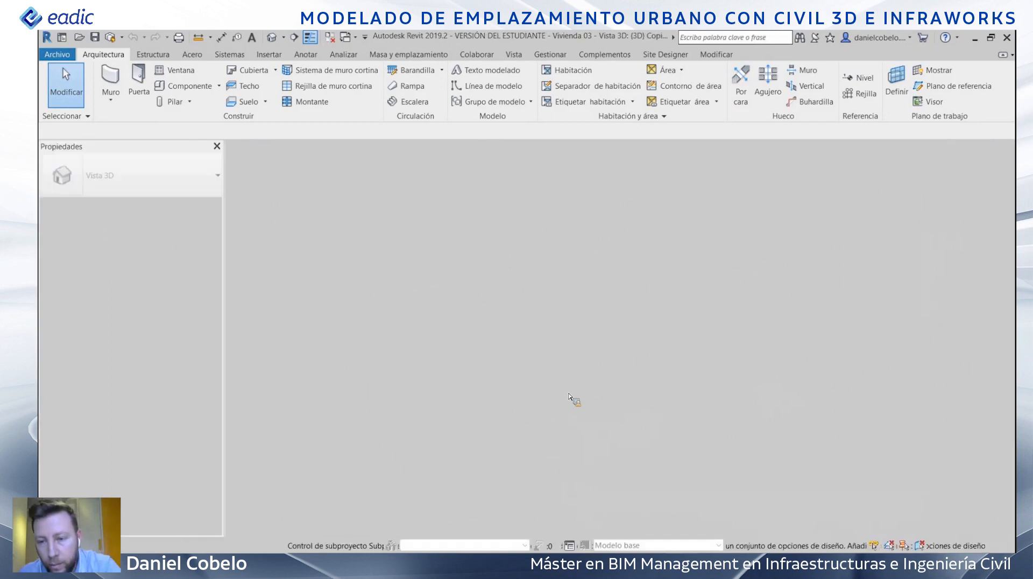
- Examine the Vivienda 03 house in its 3D view from another angle and close the view
{"action": "scroll", "coordinate": [650, 388], "scroll_direction": "down", "scroll_amount": 5}
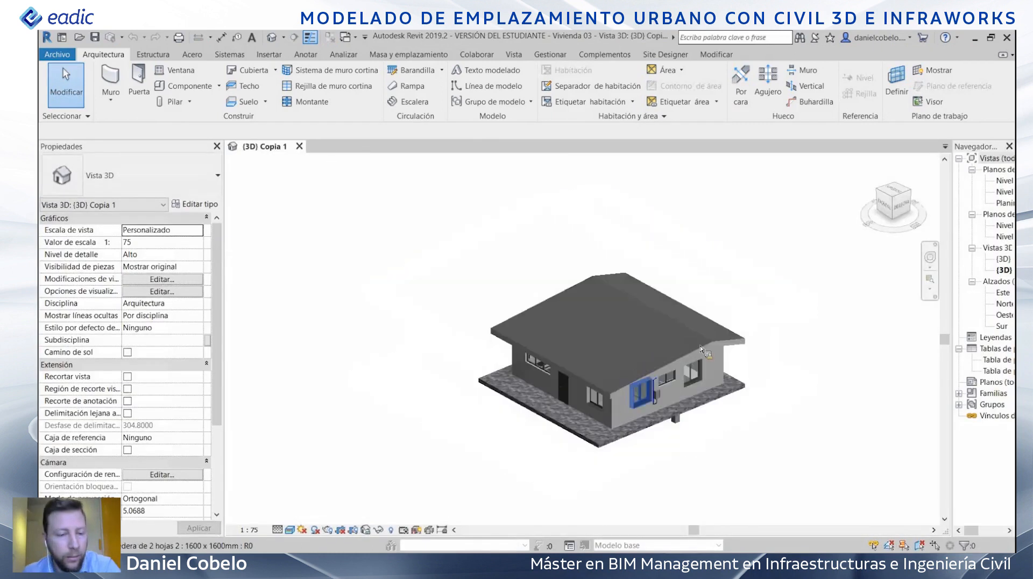
{"action": "middle_click_drag", "start_coordinate": [665, 364], "coordinate": [350, 189], "text": "shift"}
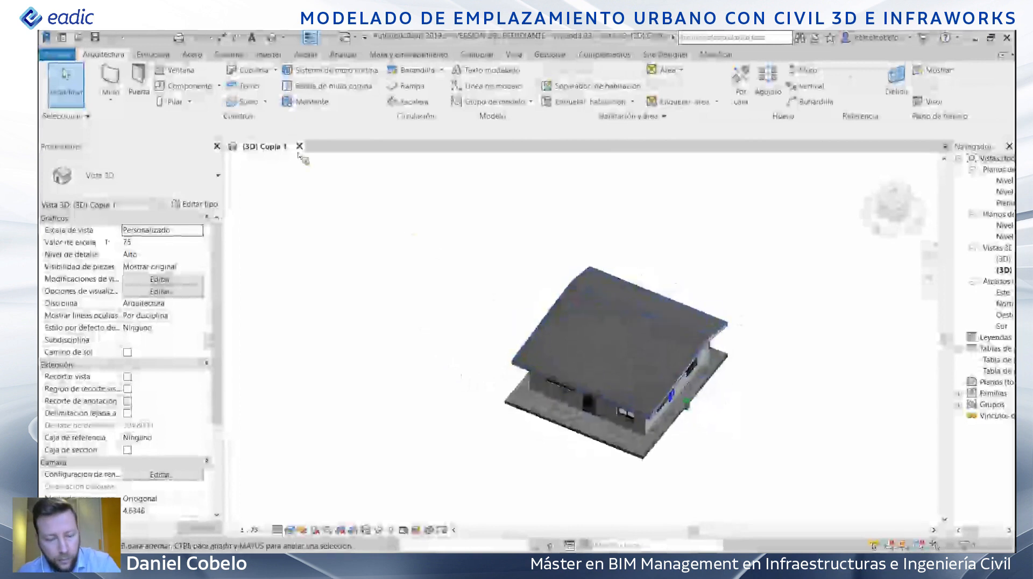
{"action": "left_click", "coordinate": [299, 146]}
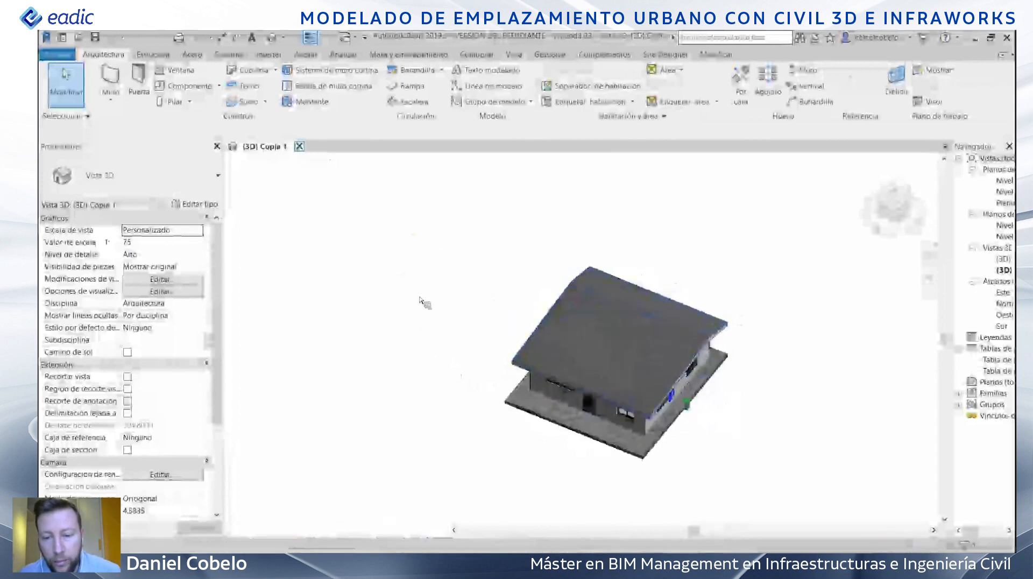
- Return to InfraWorks, import the Vivienda 01 Revit file from the Emplazamiento Urbano folder, and set its source type to Mobiliario urbano
{"action": "key", "text": "alt+Tab"}
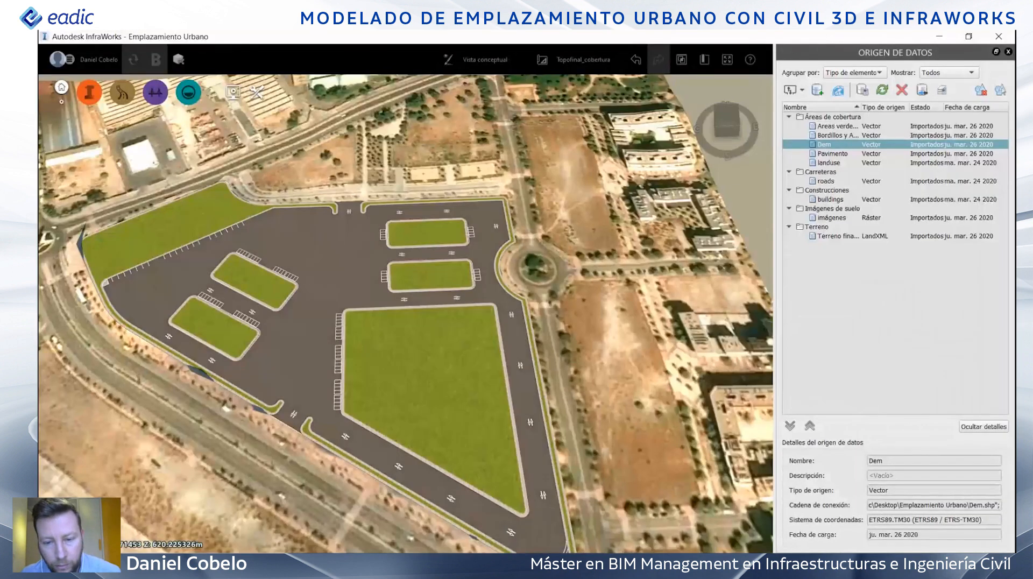
{"action": "key", "text": "alt+Tab"}
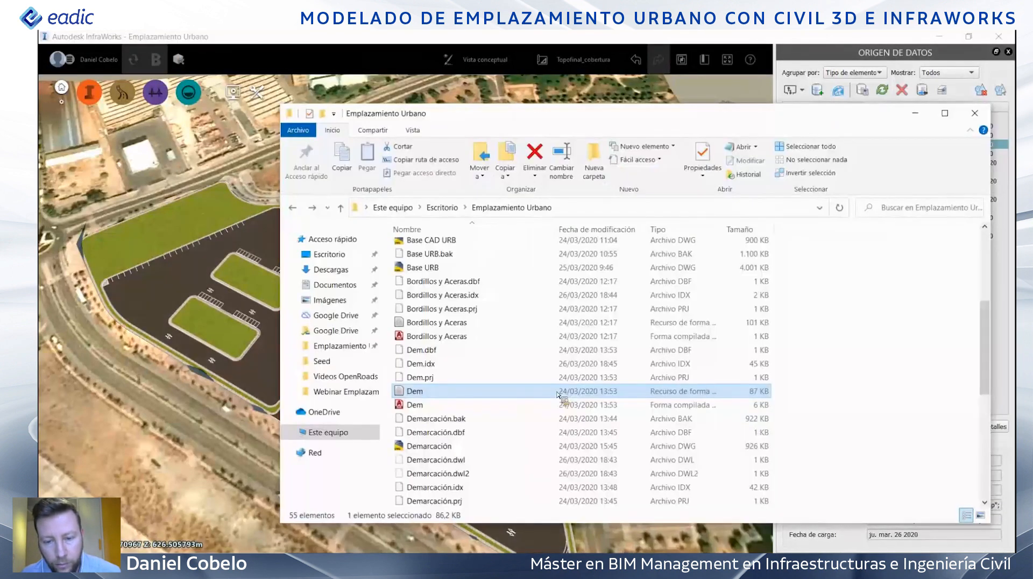
{"action": "scroll", "coordinate": [465, 493], "scroll_direction": "down", "scroll_amount": 7}
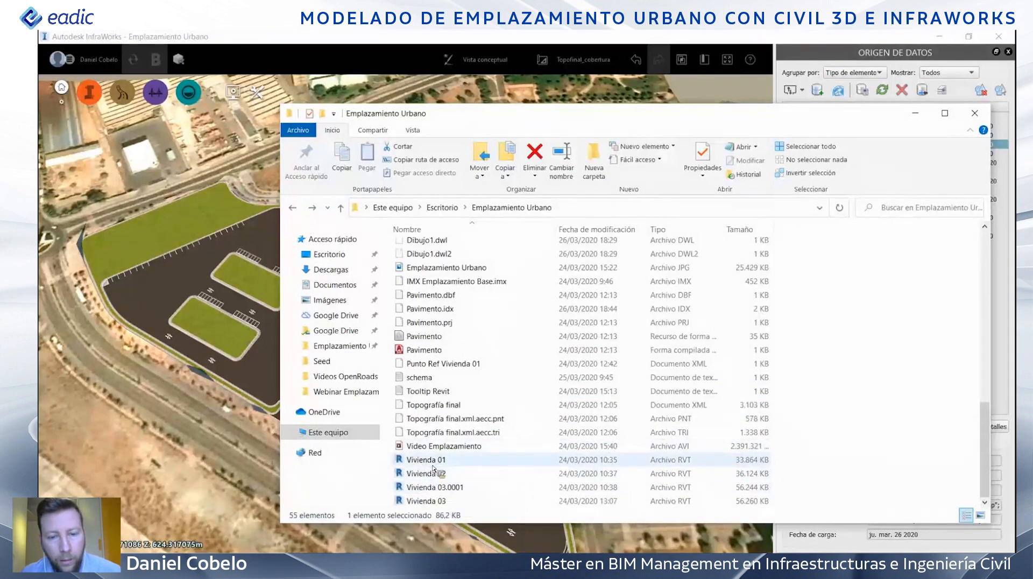
{"action": "left_click_drag", "start_coordinate": [430, 461], "coordinate": [222, 280]}
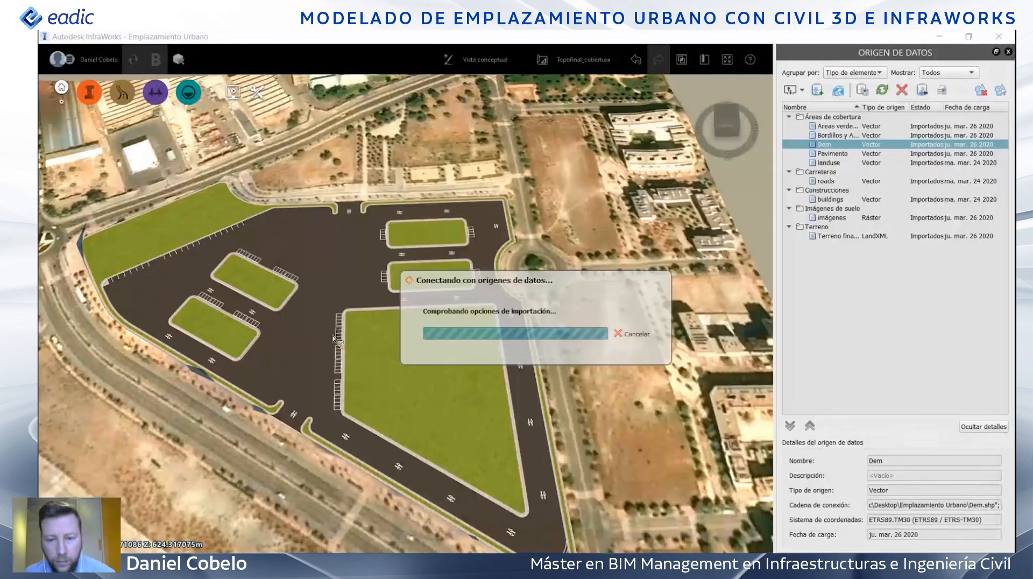
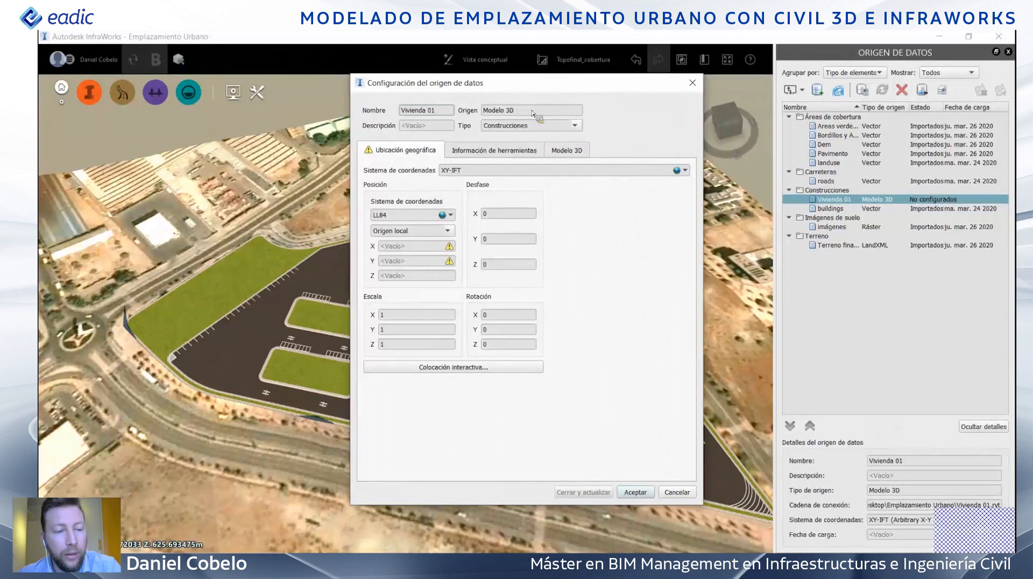
{"action": "left_click", "coordinate": [576, 126]}
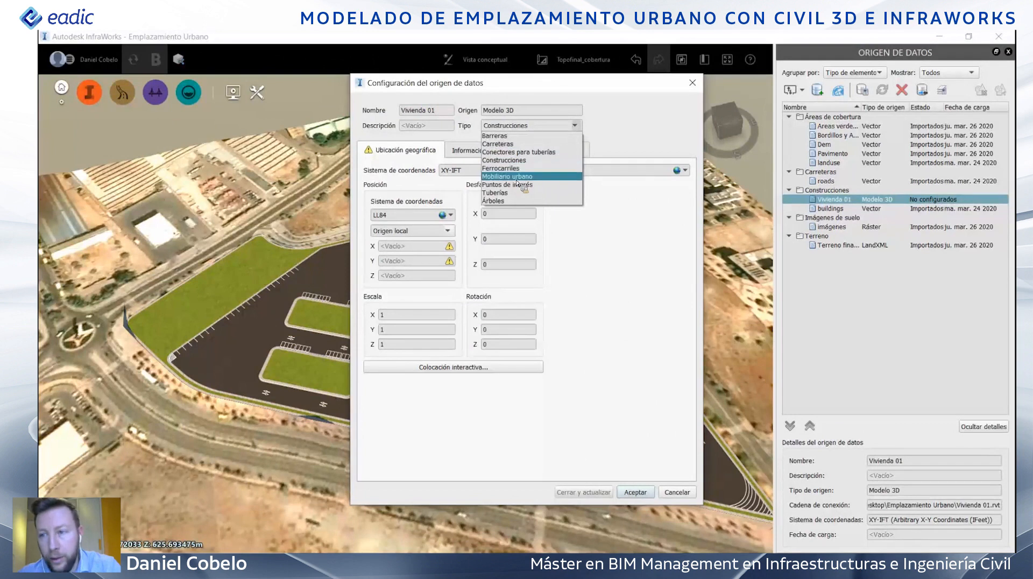
{"action": "left_click", "coordinate": [521, 173]}
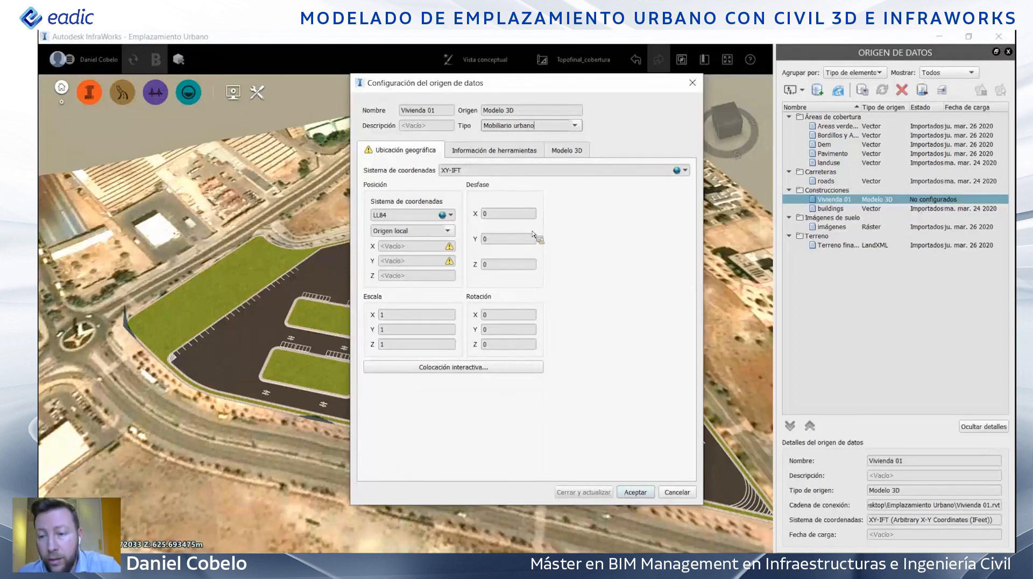
- Place the Vivienda 01 model interactively on the large green area beside the long parking row and update the model
{"action": "left_click", "coordinate": [453, 367]}
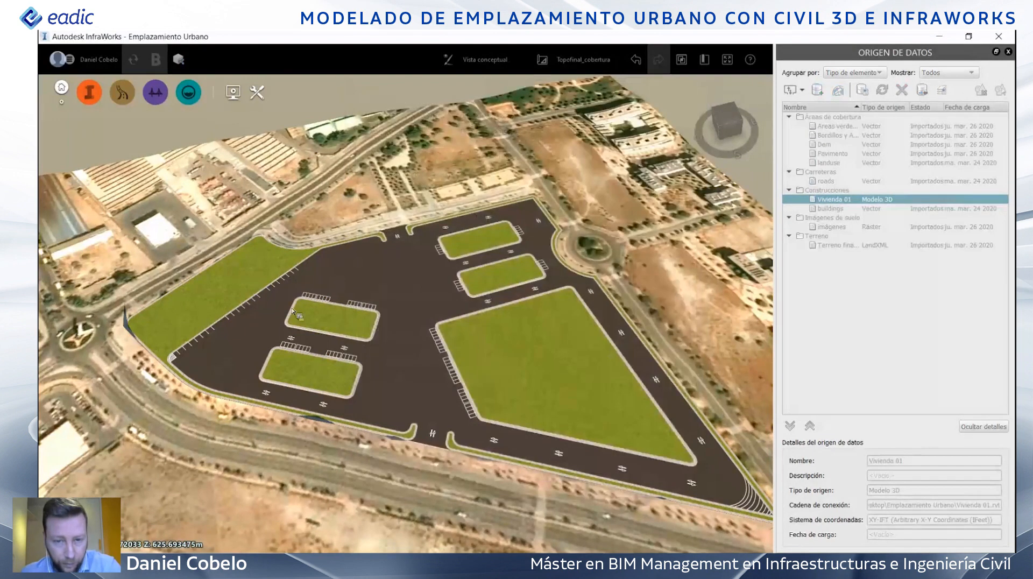
{"action": "scroll", "coordinate": [250, 268], "scroll_direction": "up", "scroll_amount": 1}
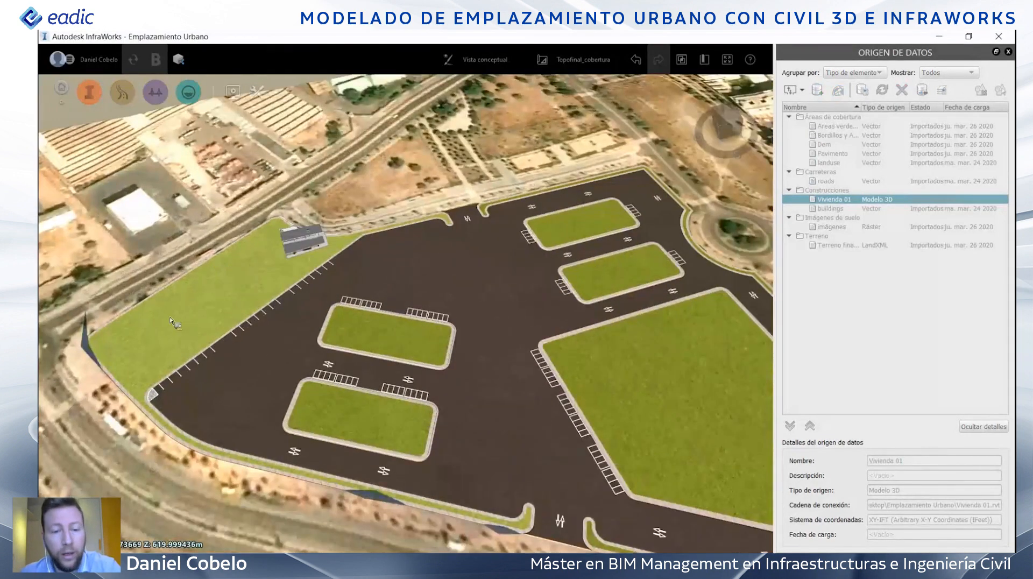
{"action": "scroll", "coordinate": [264, 231], "scroll_direction": "up", "scroll_amount": 2}
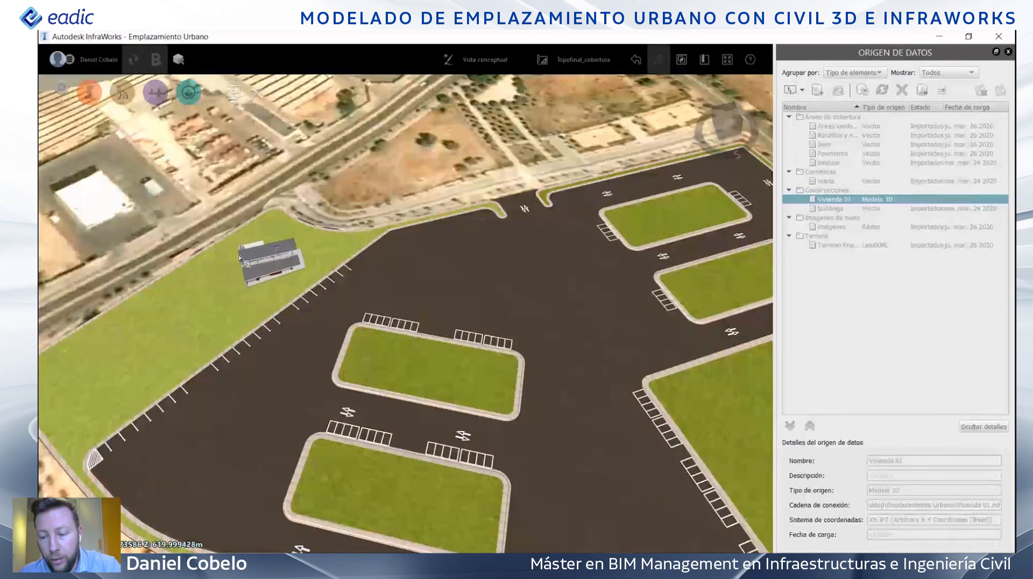
{"action": "left_click", "coordinate": [240, 259]}
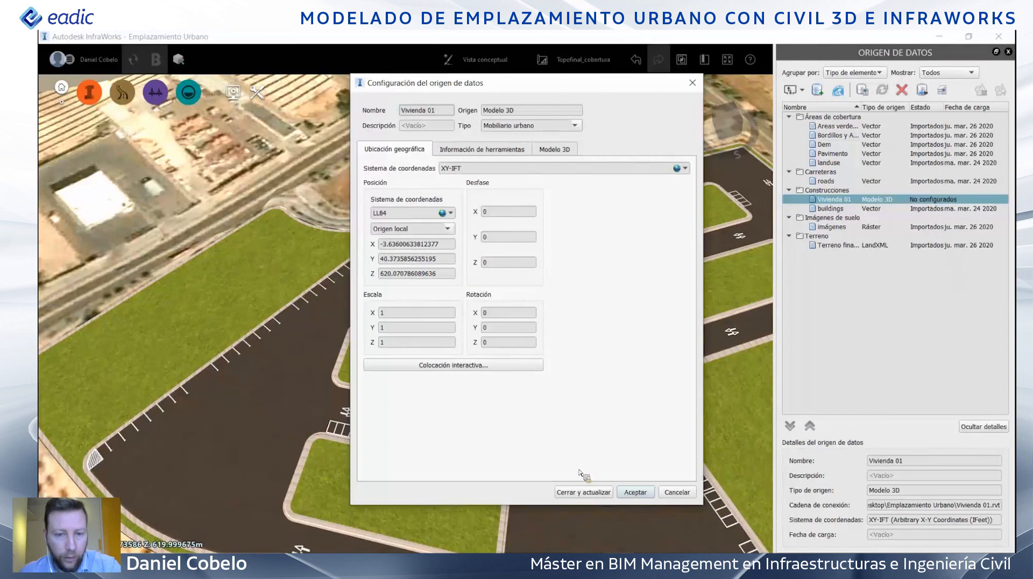
{"action": "left_click", "coordinate": [583, 492]}
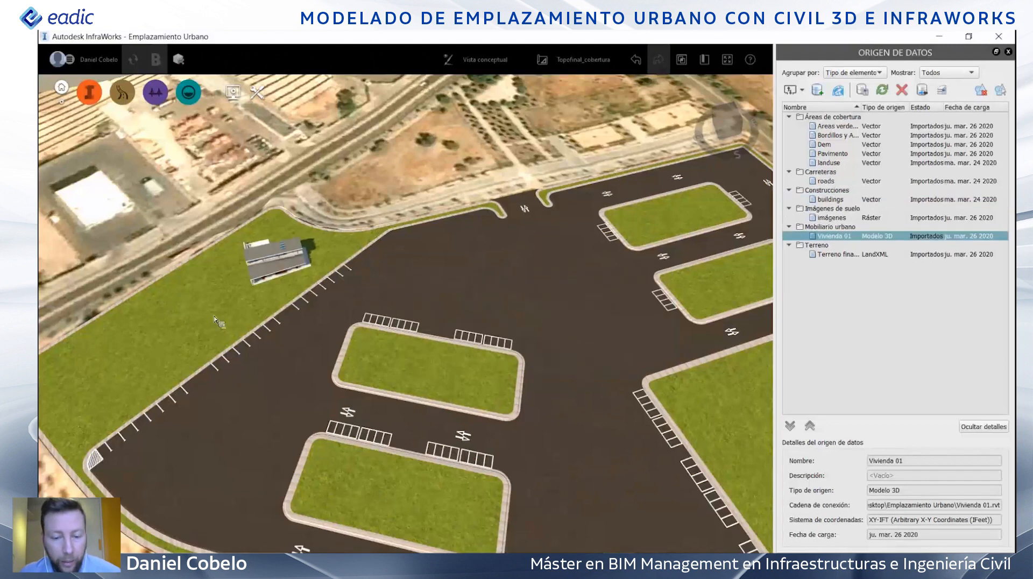
- Select the placed Vivienda 01 house, rotate it to align with the green area's long edges, and move it away from the parking spaces
{"action": "middle_click_drag", "start_coordinate": [389, 323], "coordinate": [544, 359]}
{"action": "scroll", "coordinate": [543, 360], "scroll_direction": "up", "scroll_amount": 3}
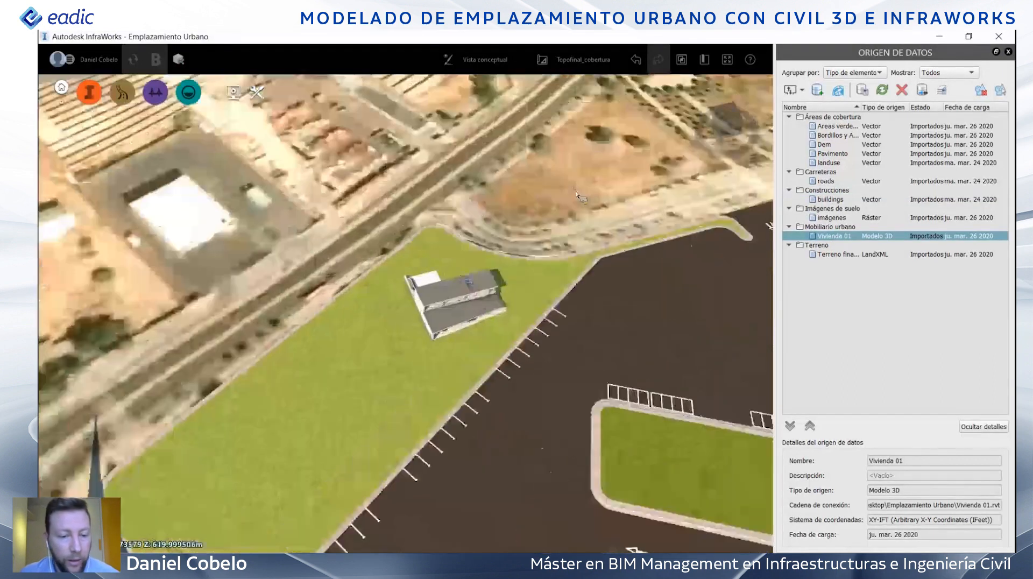
{"action": "double_click", "coordinate": [392, 302]}
{"action": "scroll", "coordinate": [371, 309], "scroll_direction": "up", "scroll_amount": 2}
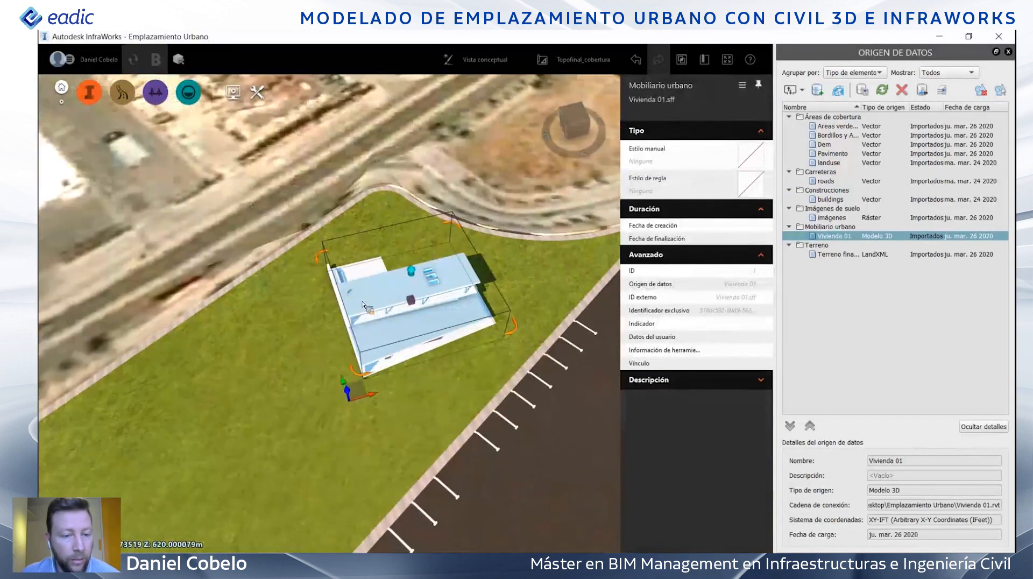
{"action": "scroll", "coordinate": [398, 331], "scroll_direction": "up", "scroll_amount": 3}
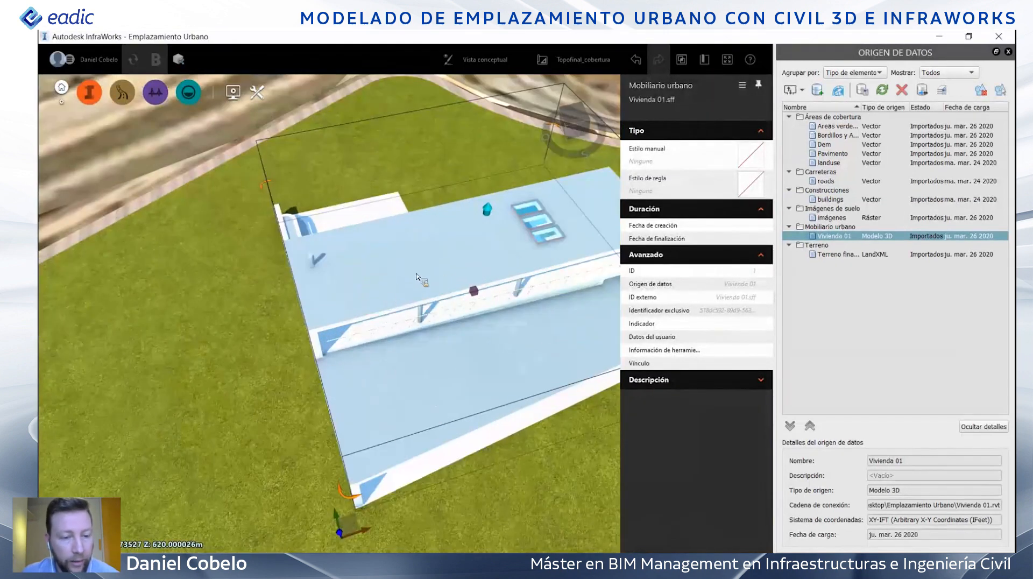
{"action": "scroll", "coordinate": [428, 257], "scroll_direction": "down", "scroll_amount": 3}
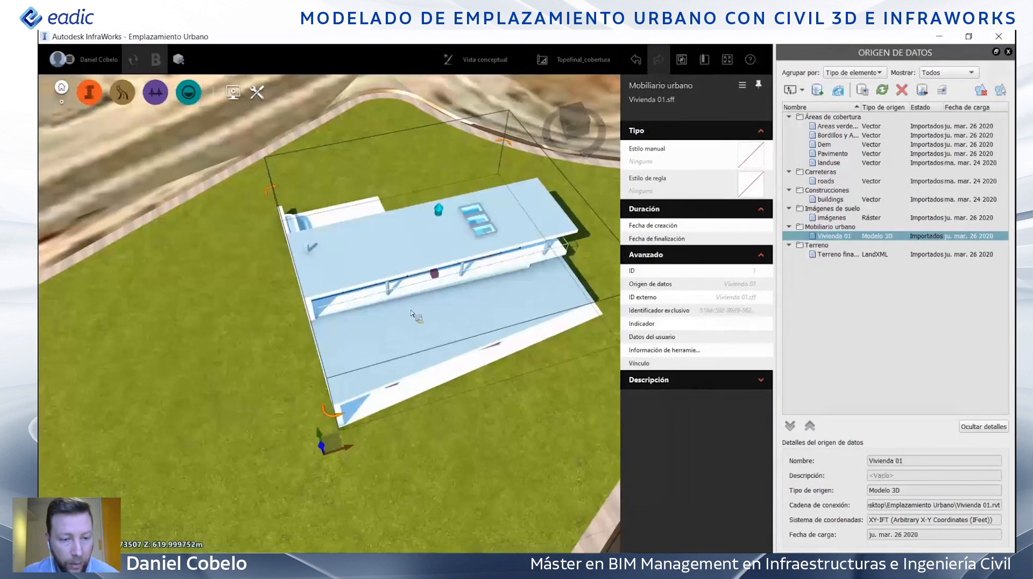
{"action": "scroll", "coordinate": [510, 181], "scroll_direction": "down", "scroll_amount": 4}
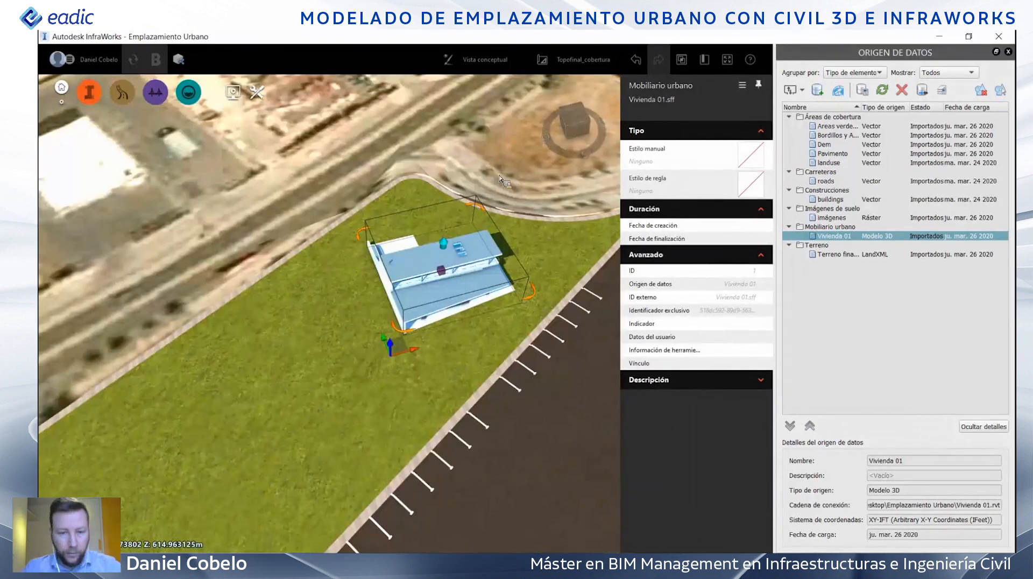
{"action": "left_click_drag", "start_coordinate": [494, 174], "coordinate": [437, 197]}
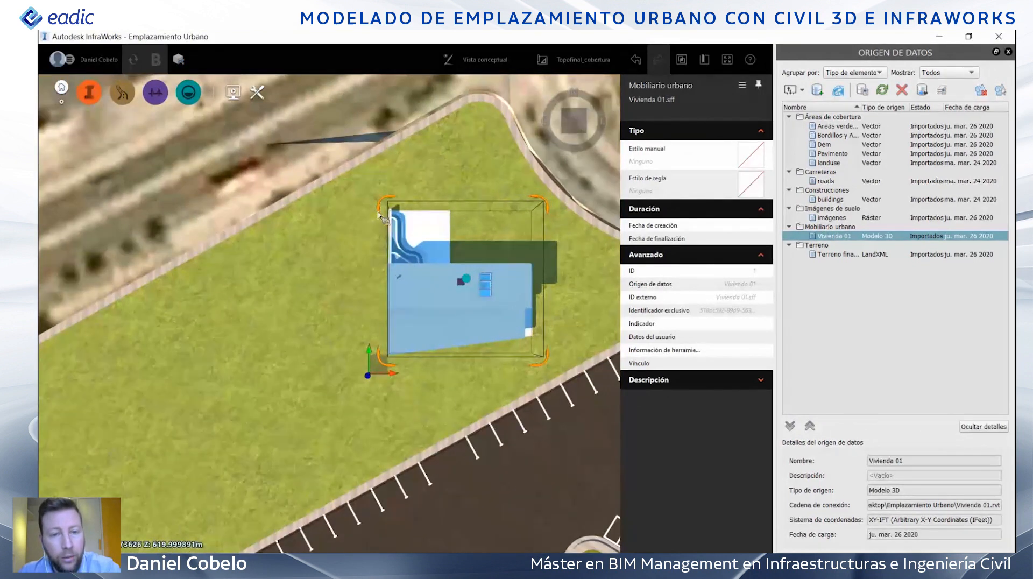
{"action": "left_click_drag", "start_coordinate": [380, 212], "coordinate": [359, 249]}
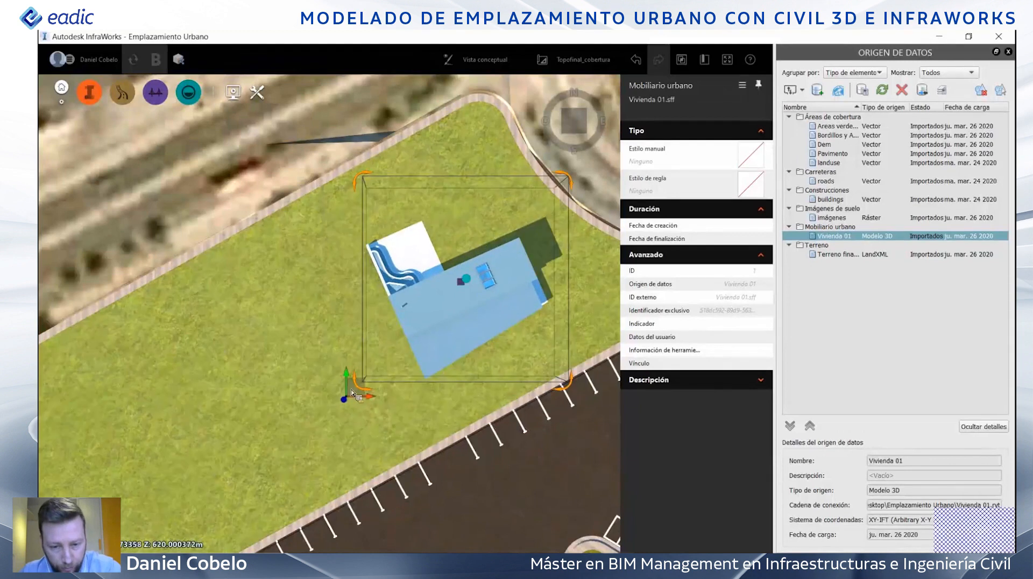
{"action": "left_click_drag", "start_coordinate": [352, 394], "coordinate": [323, 356]}
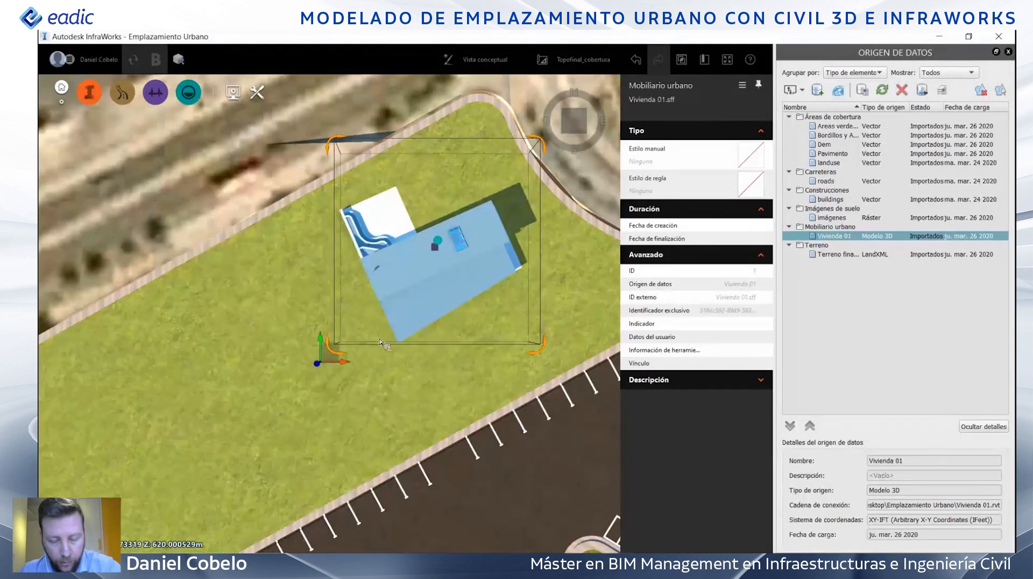
- Paste two copies of the Vivienda 01 house in a row along the large green area, spaced out towards its far end
{"action": "scroll", "coordinate": [379, 342], "scroll_direction": "down", "scroll_amount": 2}
{"action": "left_click_drag", "start_coordinate": [379, 342], "coordinate": [363, 340]}
{"action": "scroll", "coordinate": [363, 340], "scroll_direction": "down", "scroll_amount": 2}
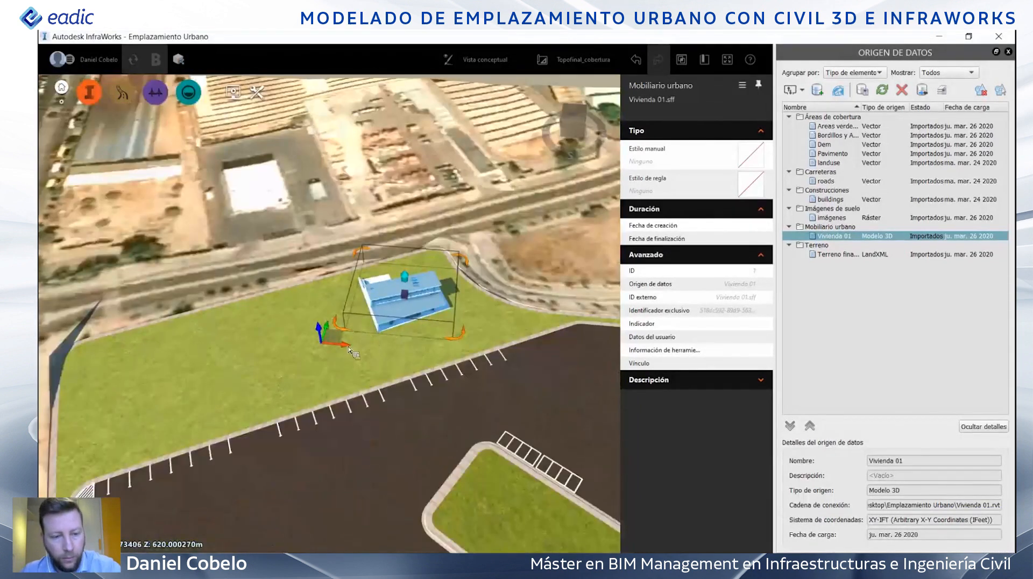
{"action": "scroll", "coordinate": [349, 350], "scroll_direction": "down", "scroll_amount": 1}
{"action": "key", "text": "ctrl+v"}
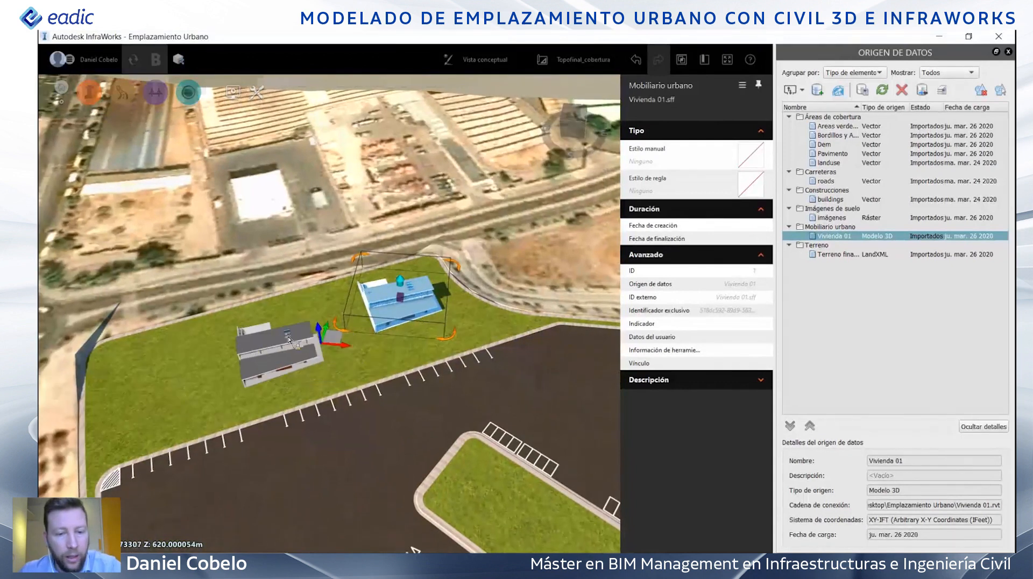
{"action": "left_click", "coordinate": [289, 356]}
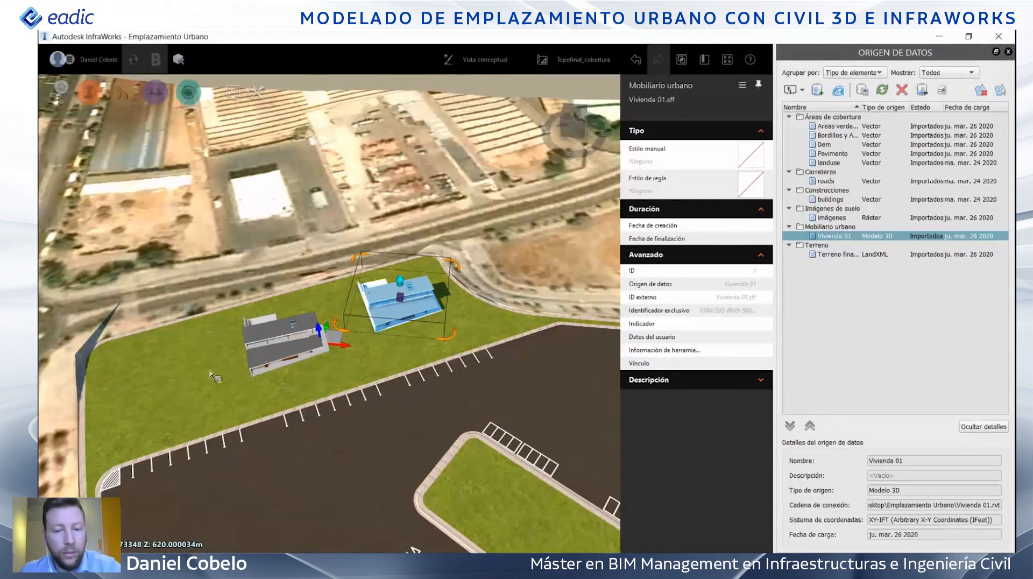
{"action": "key", "text": "ctrl+v"}
{"action": "left_click", "coordinate": [162, 399]}
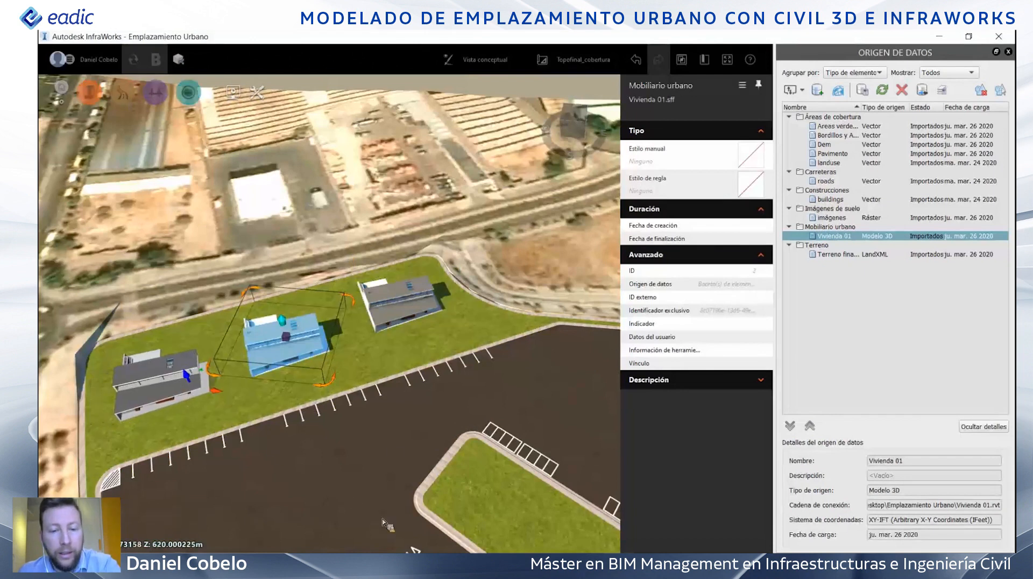
{"action": "left_click", "coordinate": [397, 373]}
{"action": "scroll", "coordinate": [431, 310], "scroll_direction": "down", "scroll_amount": 5}
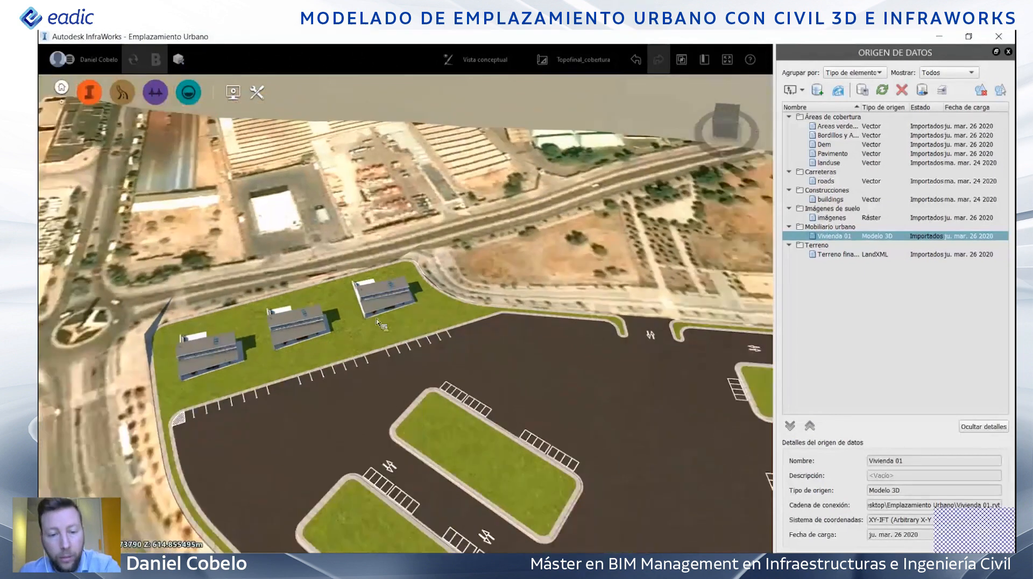
- Review the three placed houses within the whole site and switch to the Emplazamiento_con_edifica… proposal with all the buildings
{"action": "left_click_drag", "start_coordinate": [435, 313], "coordinate": [435, 312]}
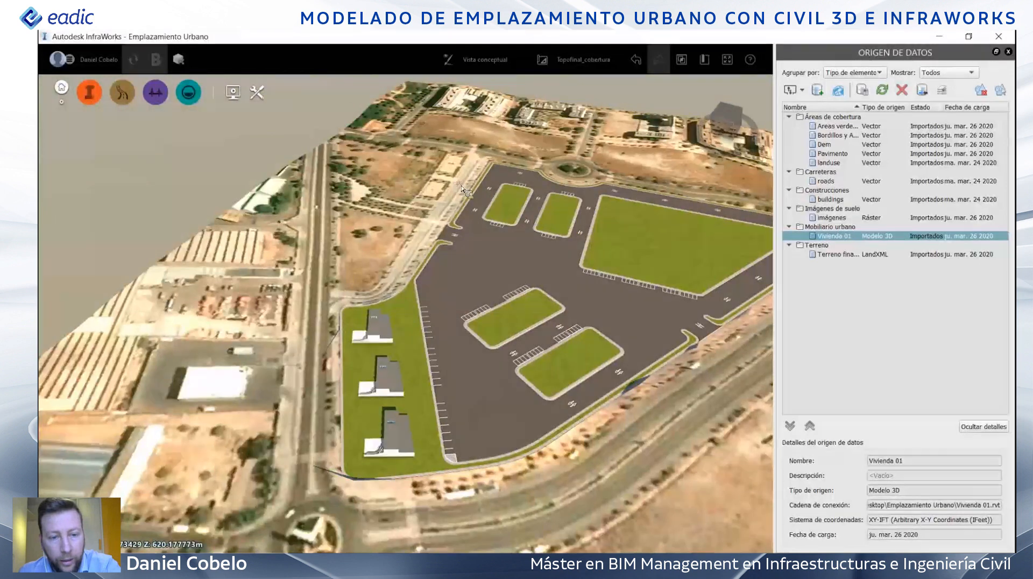
{"action": "middle_click_drag", "start_coordinate": [414, 241], "coordinate": [328, 283]}
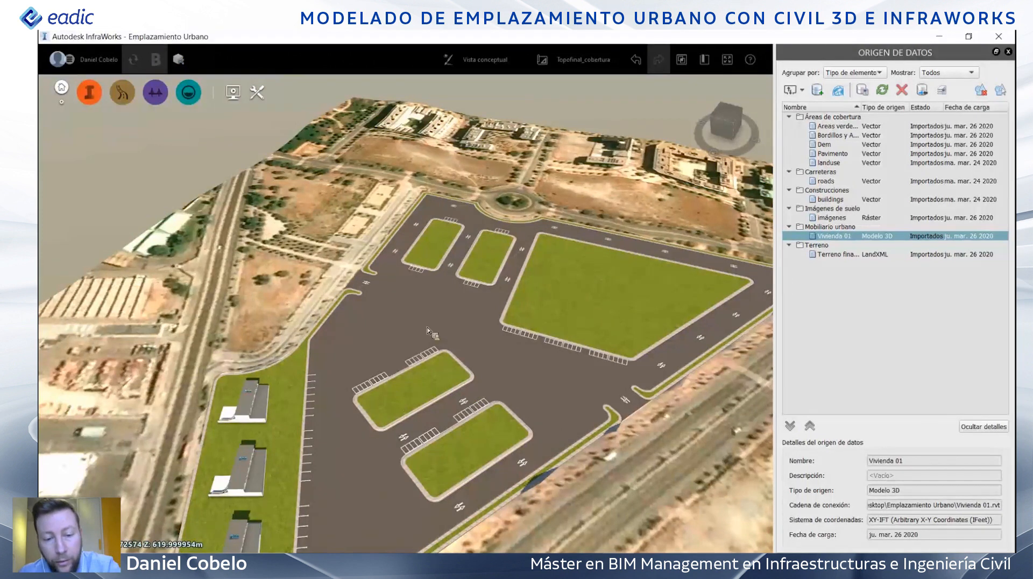
{"action": "left_click", "coordinate": [588, 63]}
{"action": "left_click", "coordinate": [536, 289]}
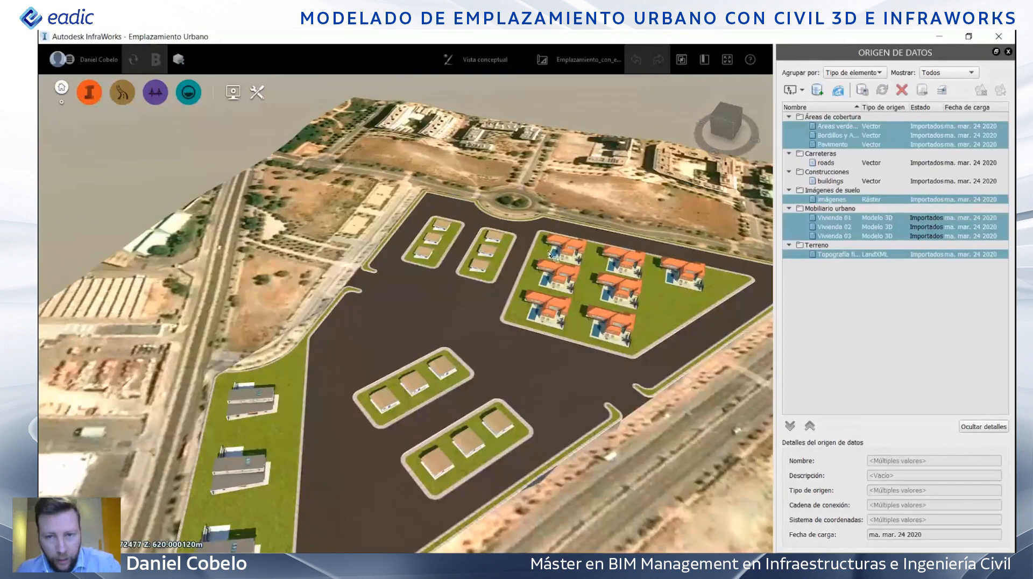
- Switch to the Emplazamiento_con_demar… proposal and examine the houses, parking spaces and road markings across the site
{"action": "left_click", "coordinate": [612, 67]}
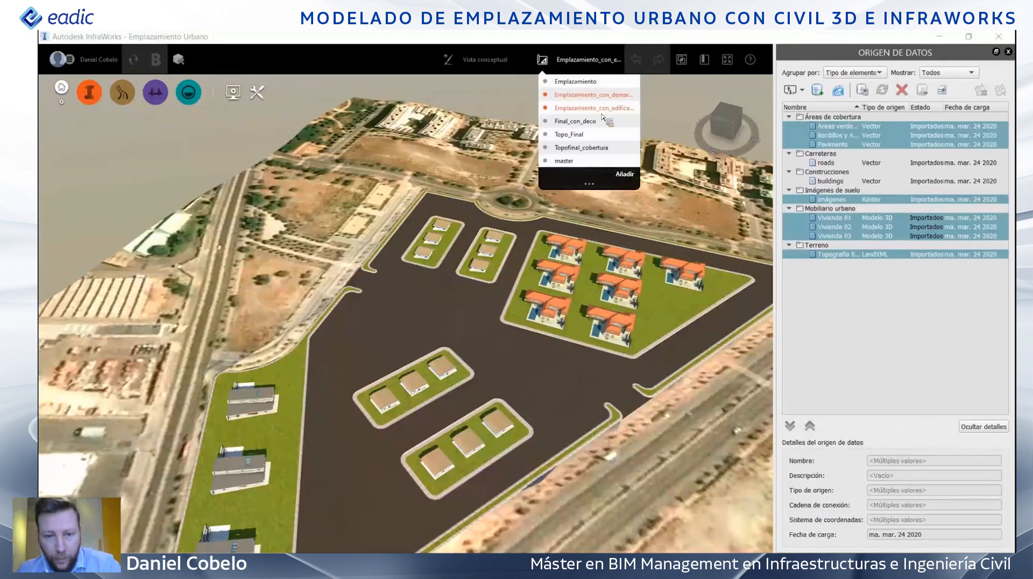
{"action": "left_click", "coordinate": [607, 107]}
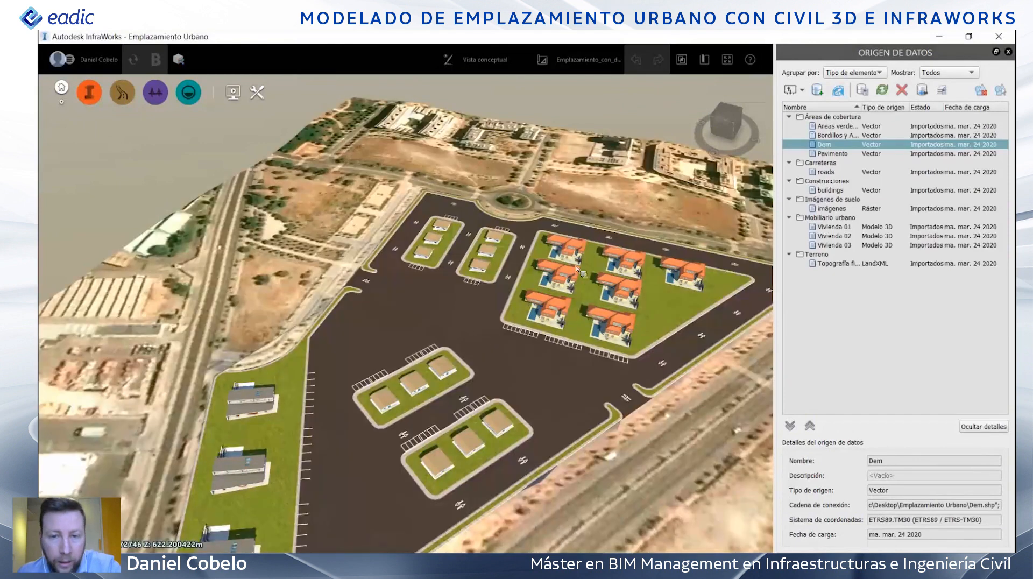
{"action": "left_click_drag", "start_coordinate": [514, 299], "coordinate": [369, 340]}
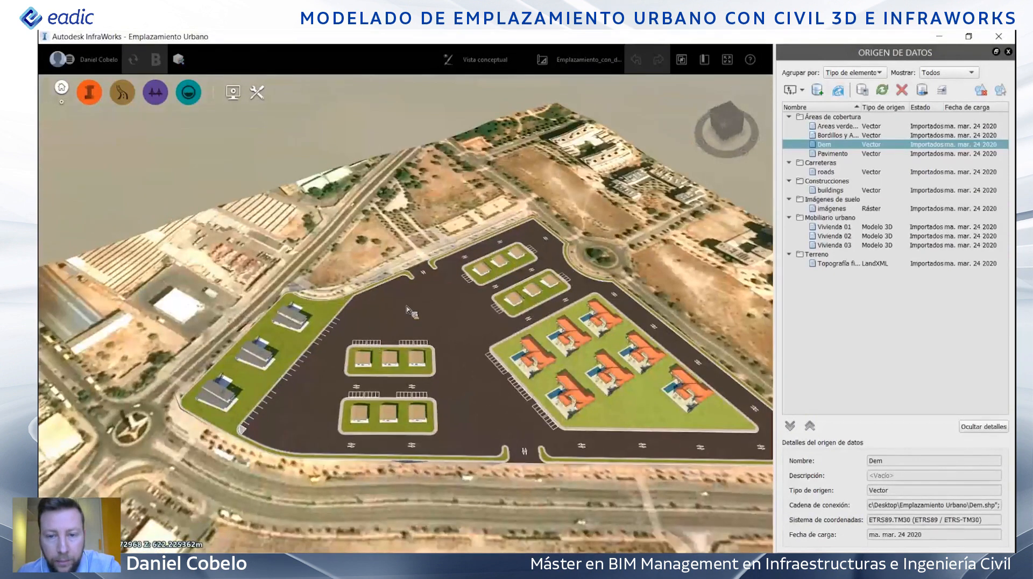
{"action": "scroll", "coordinate": [408, 309], "scroll_direction": "up", "scroll_amount": 2}
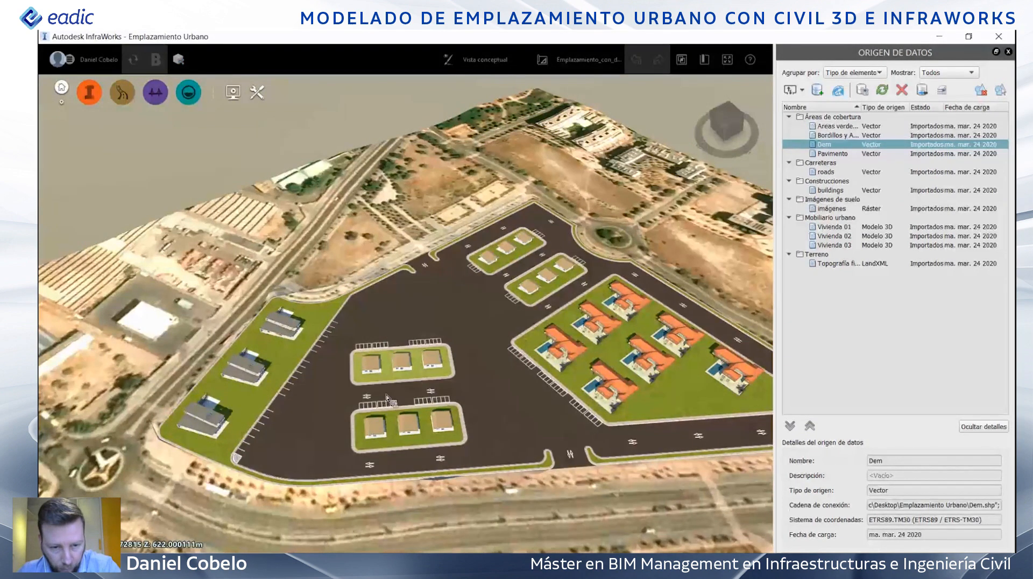
{"action": "scroll", "coordinate": [420, 377], "scroll_direction": "up", "scroll_amount": 2}
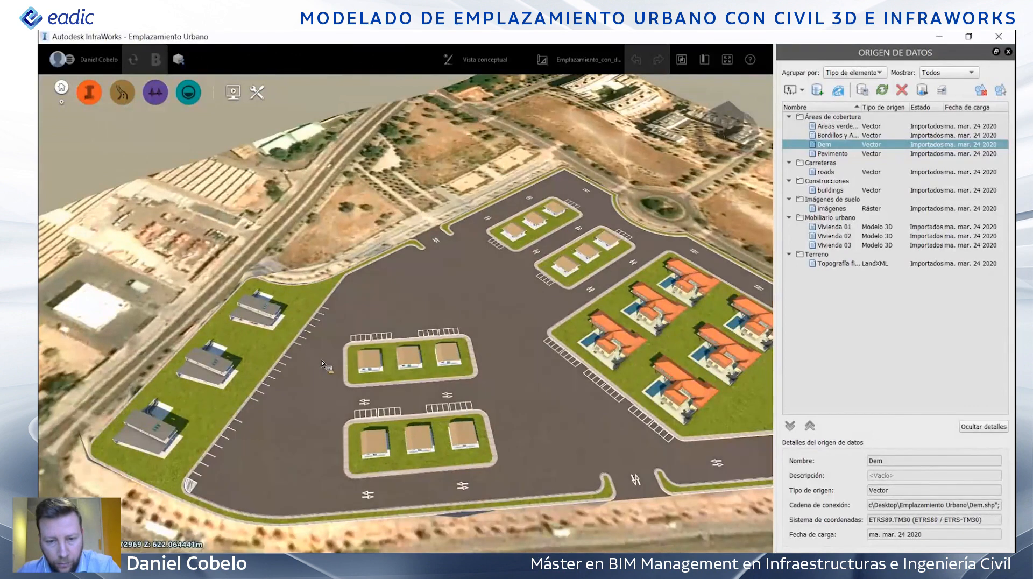
{"action": "scroll", "coordinate": [186, 426], "scroll_direction": "down", "scroll_amount": 1}
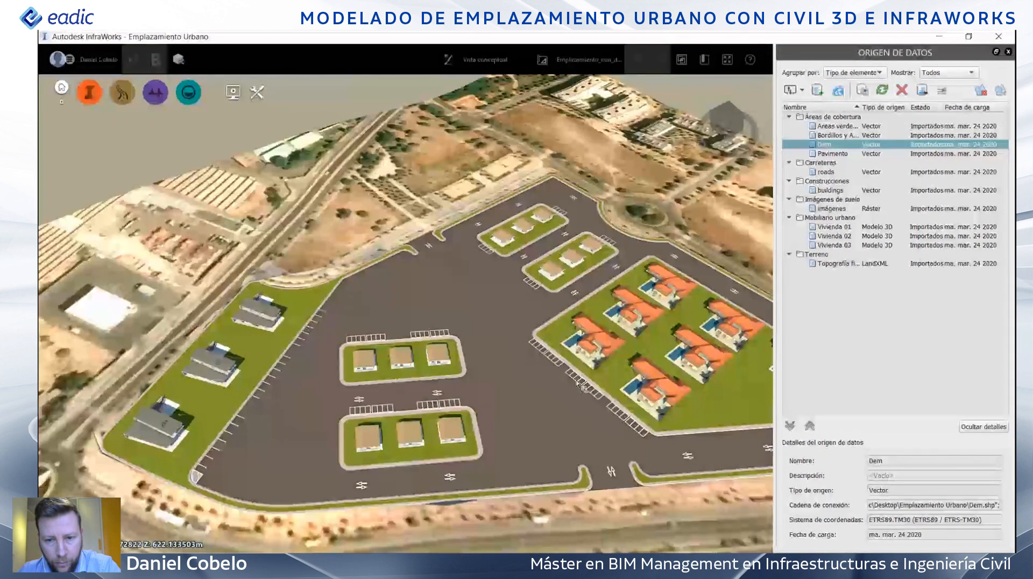
{"action": "scroll", "coordinate": [494, 265], "scroll_direction": "down", "scroll_amount": 2}
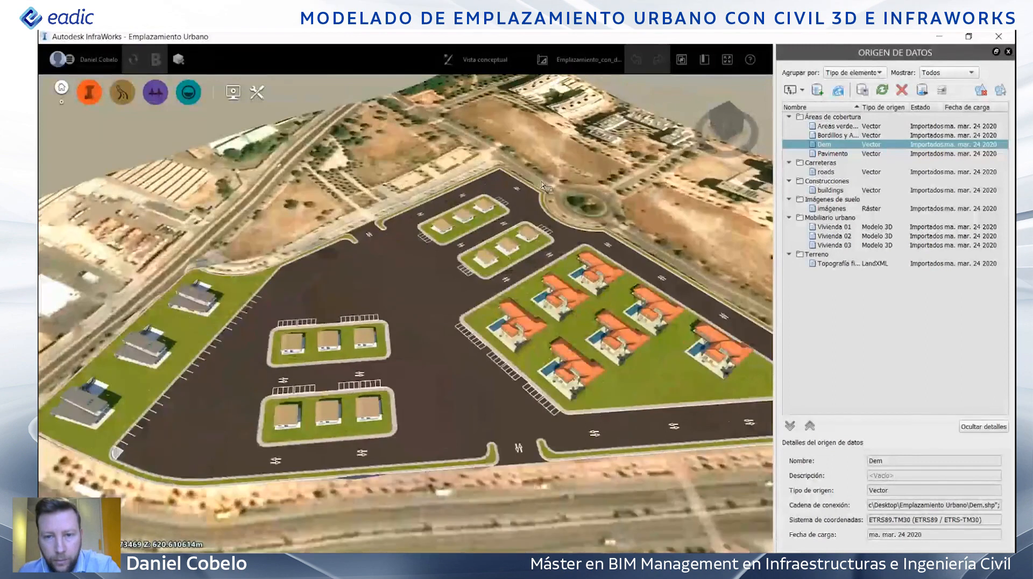
{"action": "scroll", "coordinate": [493, 265], "scroll_direction": "down", "scroll_amount": 1}
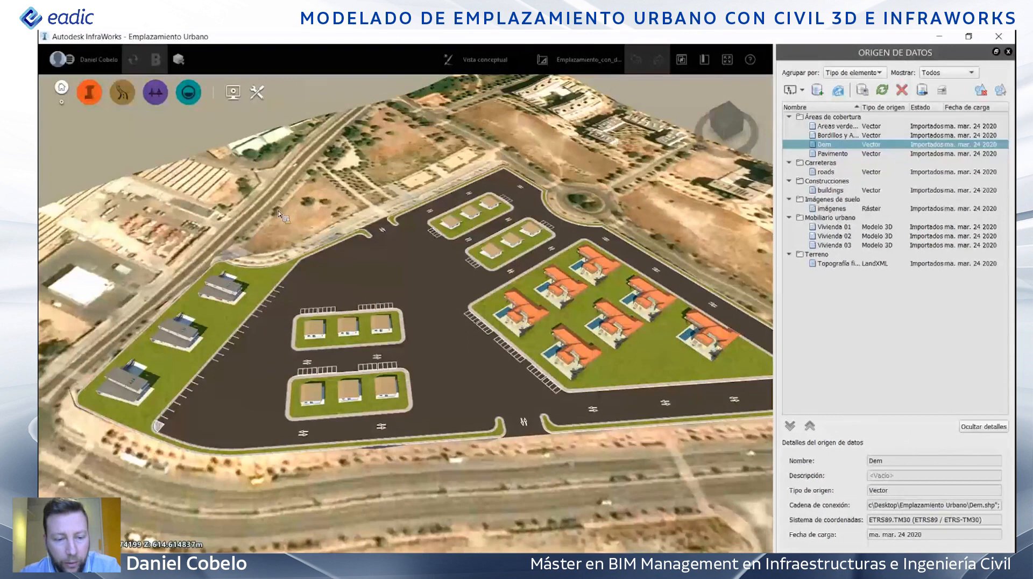
- Start creating Mobiliario urbano and browse the 3D model styles for buildings, construction items and city furniture
{"action": "left_click", "coordinate": [89, 92]}
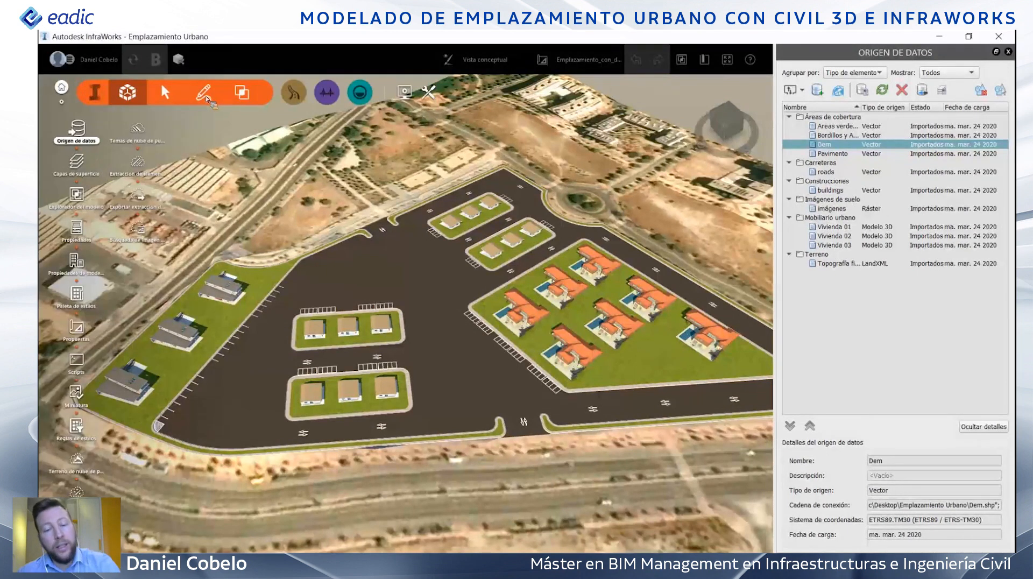
{"action": "left_click", "coordinate": [204, 92]}
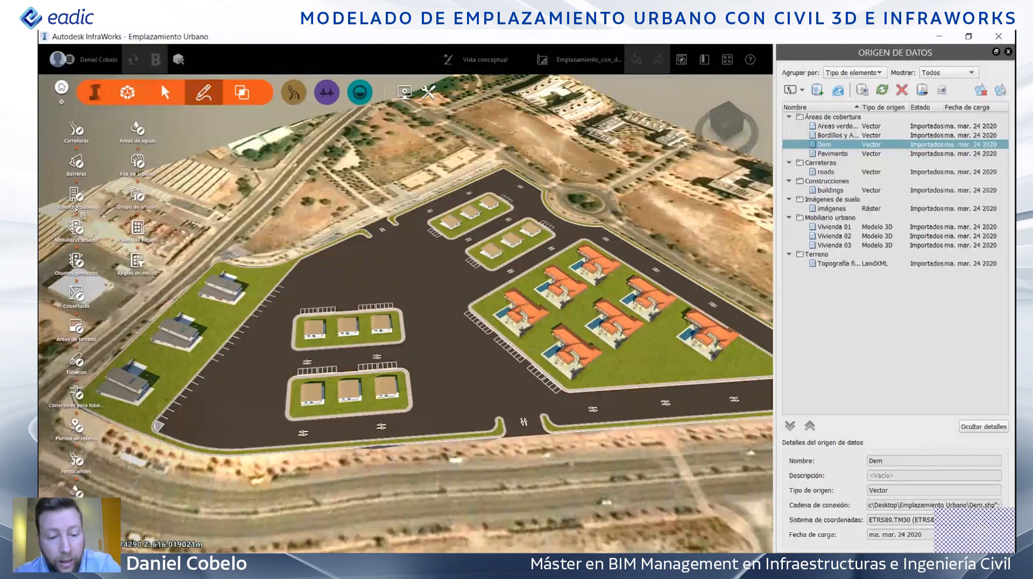
{"action": "left_click", "coordinate": [92, 236]}
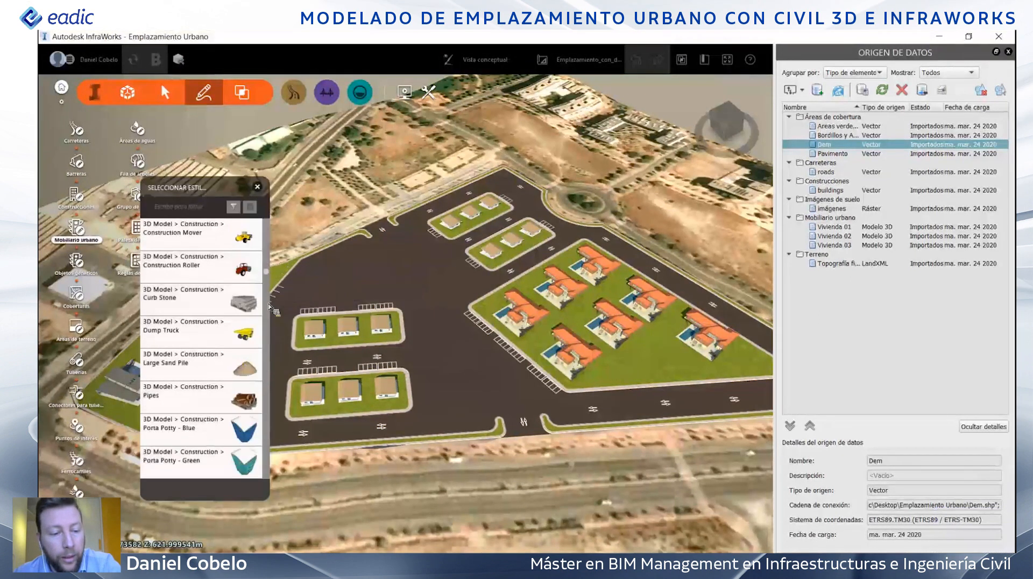
{"action": "left_click_drag", "start_coordinate": [266, 273], "coordinate": [264, 240]}
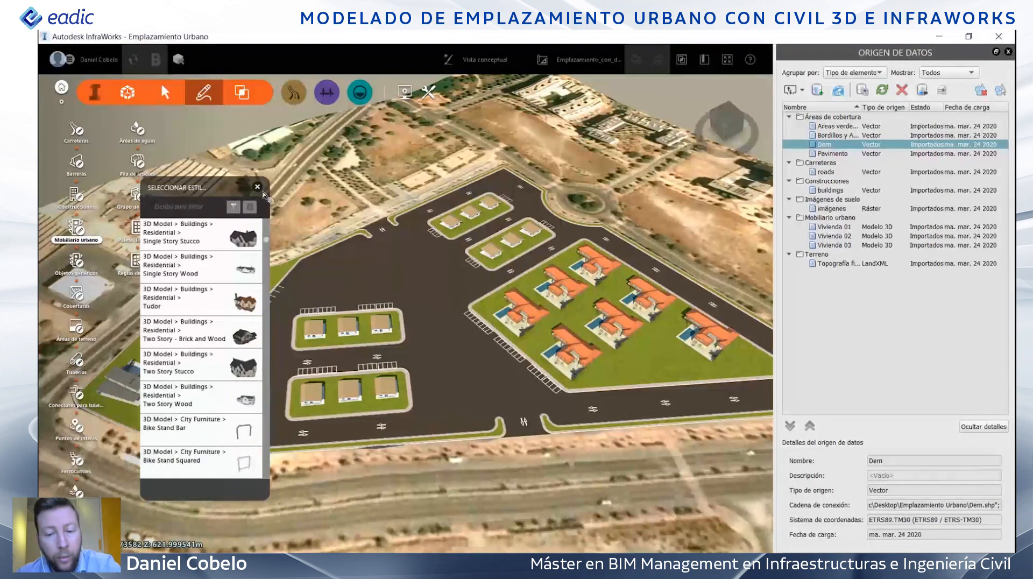
- Switch to the Final_con_deco proposal and examine its trees, vehicles, street lamps and benches around the houses
{"action": "left_click", "coordinate": [589, 60]}
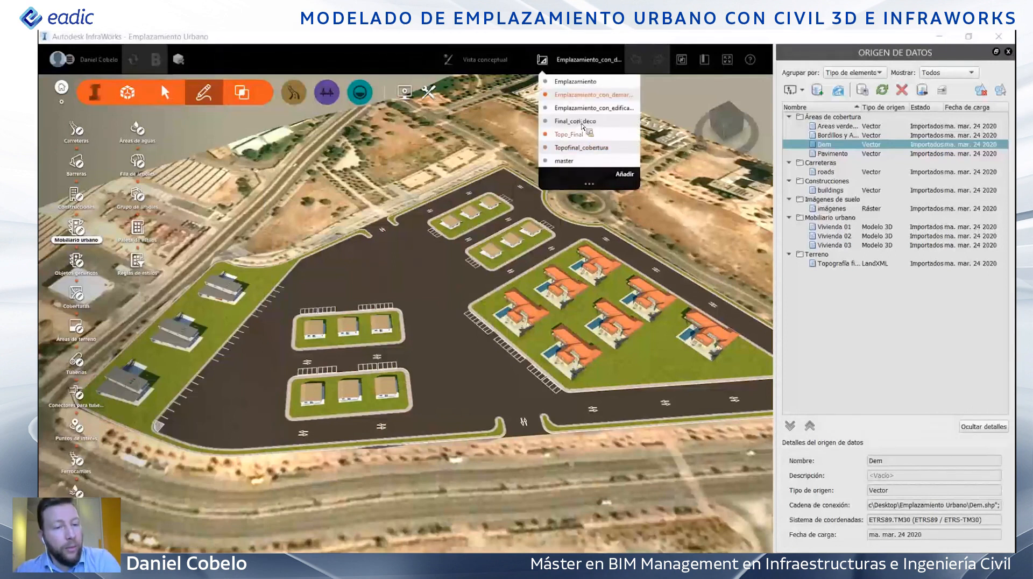
{"action": "left_click", "coordinate": [458, 335]}
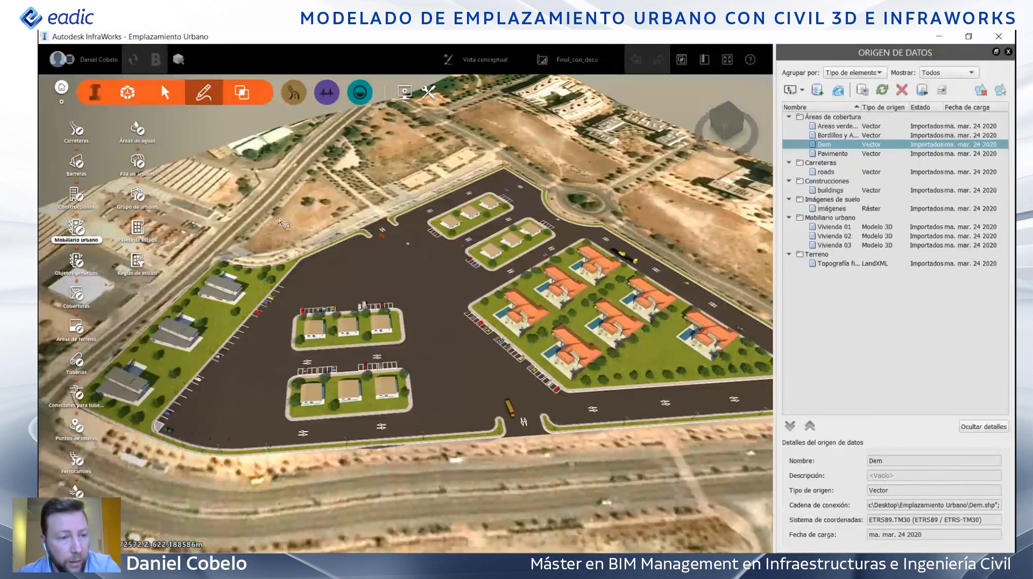
{"action": "left_click", "coordinate": [237, 232]}
{"action": "left_click_drag", "start_coordinate": [363, 271], "coordinate": [476, 239]}
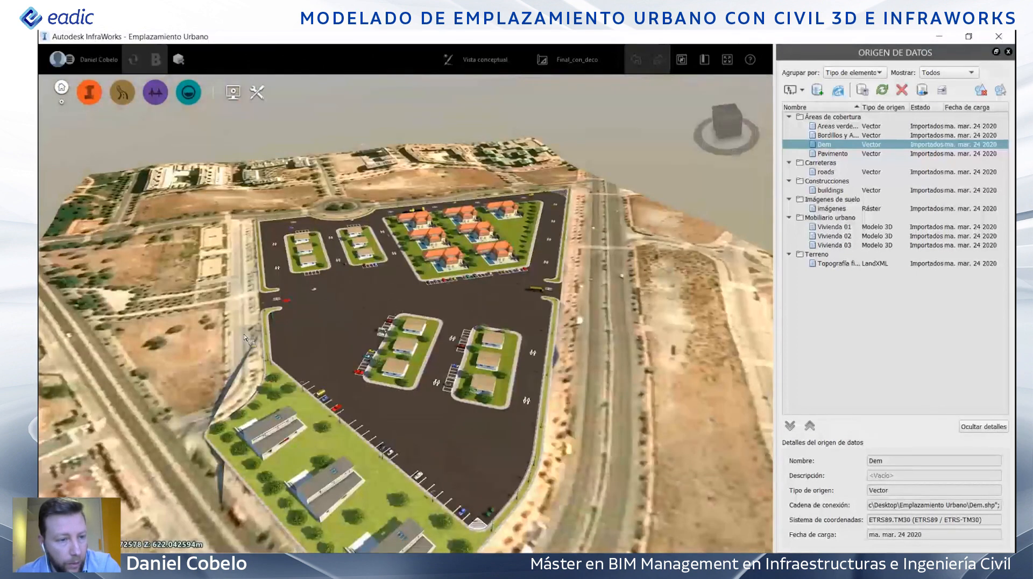
{"action": "scroll", "coordinate": [494, 275], "scroll_direction": "up", "scroll_amount": 3}
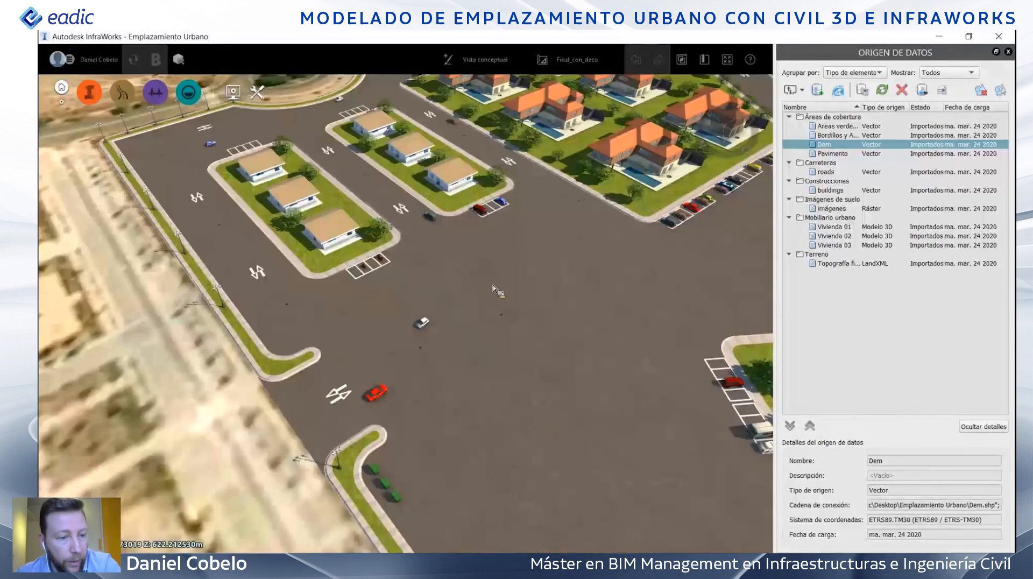
{"action": "scroll", "coordinate": [493, 289], "scroll_direction": "down", "scroll_amount": 2}
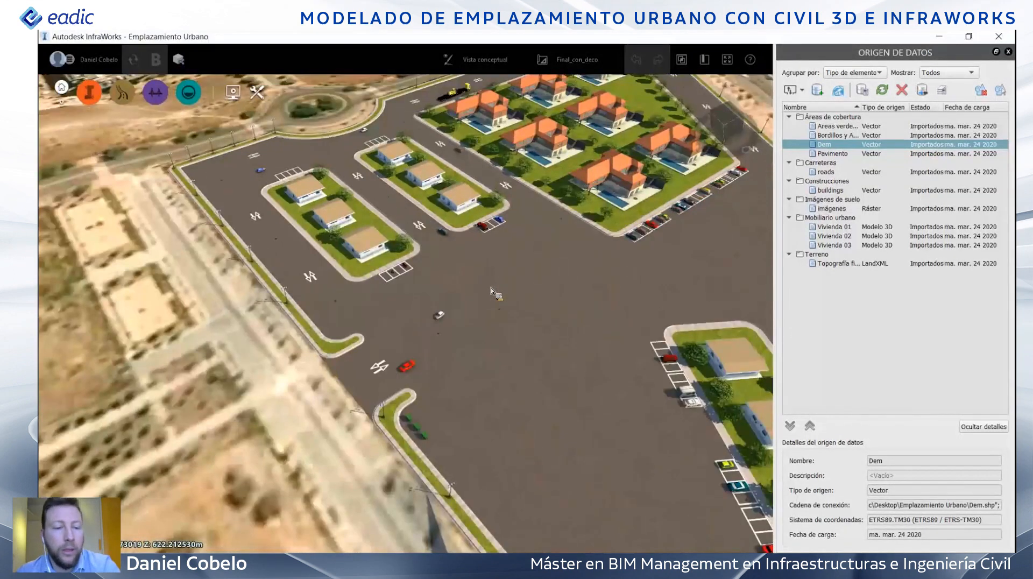
{"action": "scroll", "coordinate": [494, 293], "scroll_direction": "down", "scroll_amount": 3}
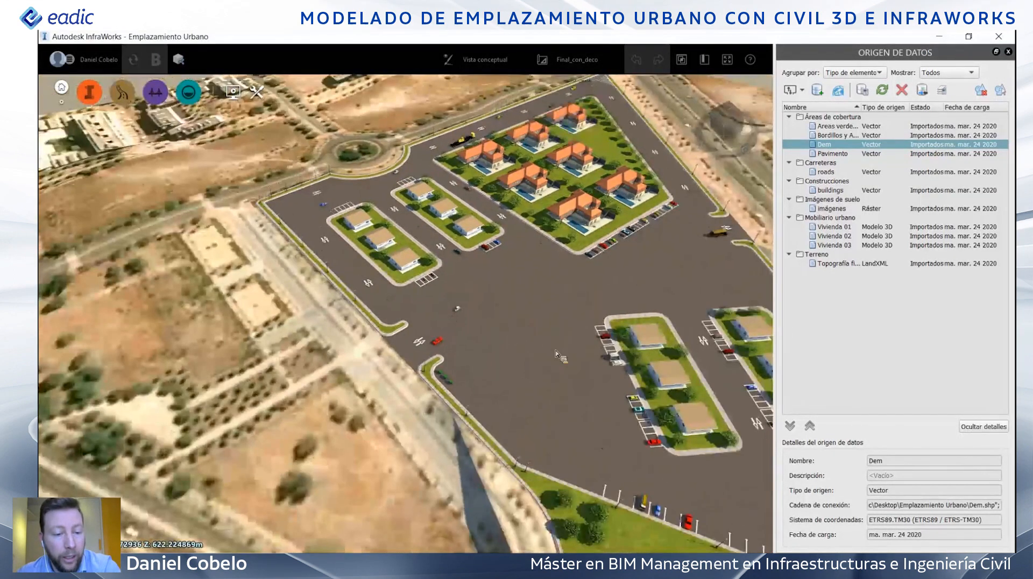
{"action": "scroll", "coordinate": [556, 351], "scroll_direction": "down", "scroll_amount": 2}
{"action": "scroll", "coordinate": [508, 368], "scroll_direction": "down", "scroll_amount": 2}
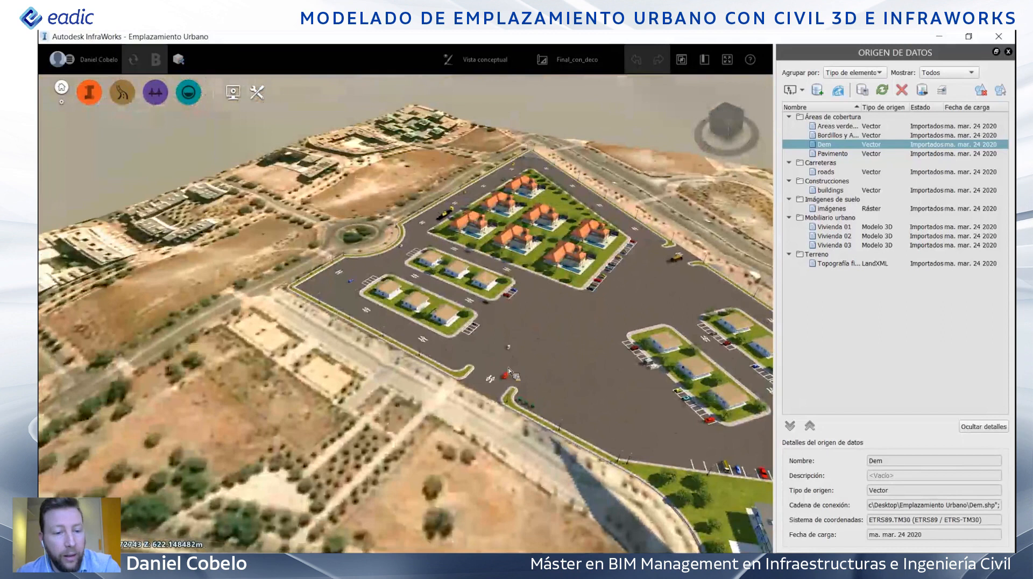
{"action": "scroll", "coordinate": [356, 243], "scroll_direction": "up", "scroll_amount": 2}
- Show the drainage tools and examine the underground pipe network from beneath the terrain surface
{"action": "left_click", "coordinate": [191, 97]}
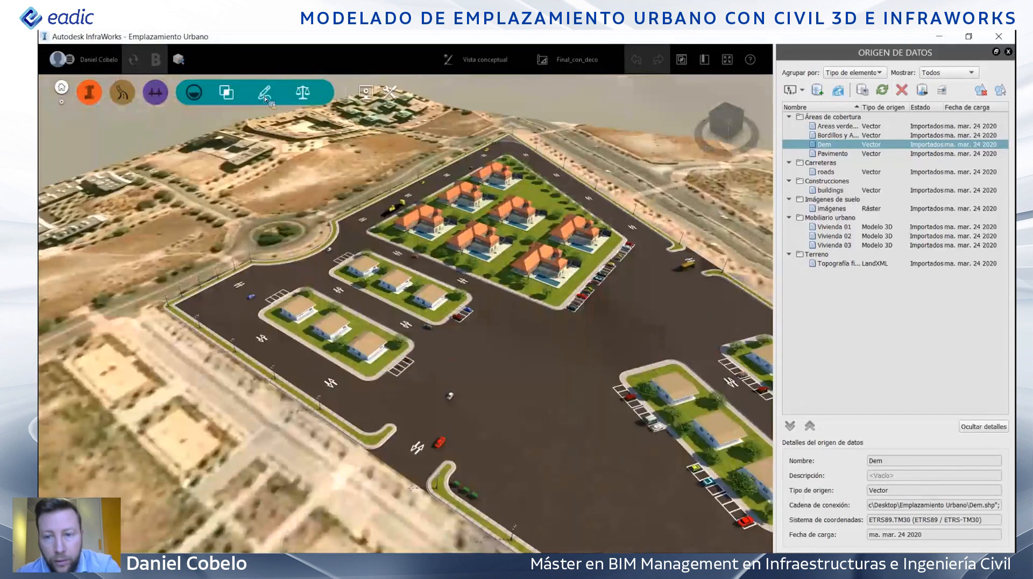
{"action": "scroll", "coordinate": [550, 414], "scroll_direction": "down", "scroll_amount": 2}
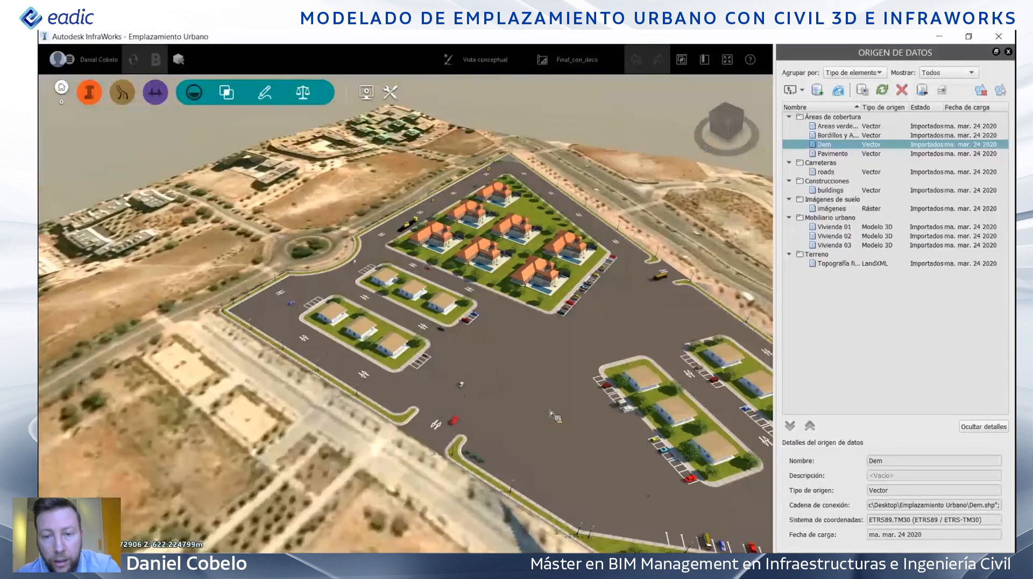
{"action": "left_click_drag", "start_coordinate": [559, 320], "coordinate": [525, 319]}
{"action": "scroll", "coordinate": [525, 318], "scroll_direction": "up", "scroll_amount": 2}
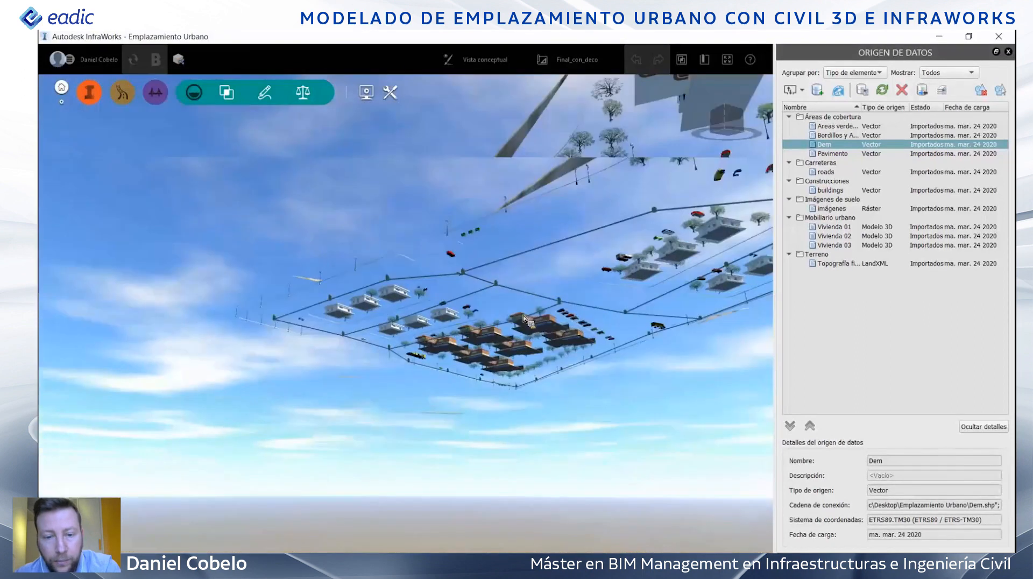
{"action": "scroll", "coordinate": [521, 327], "scroll_direction": "up", "scroll_amount": 2}
{"action": "scroll", "coordinate": [414, 275], "scroll_direction": "up", "scroll_amount": 3}
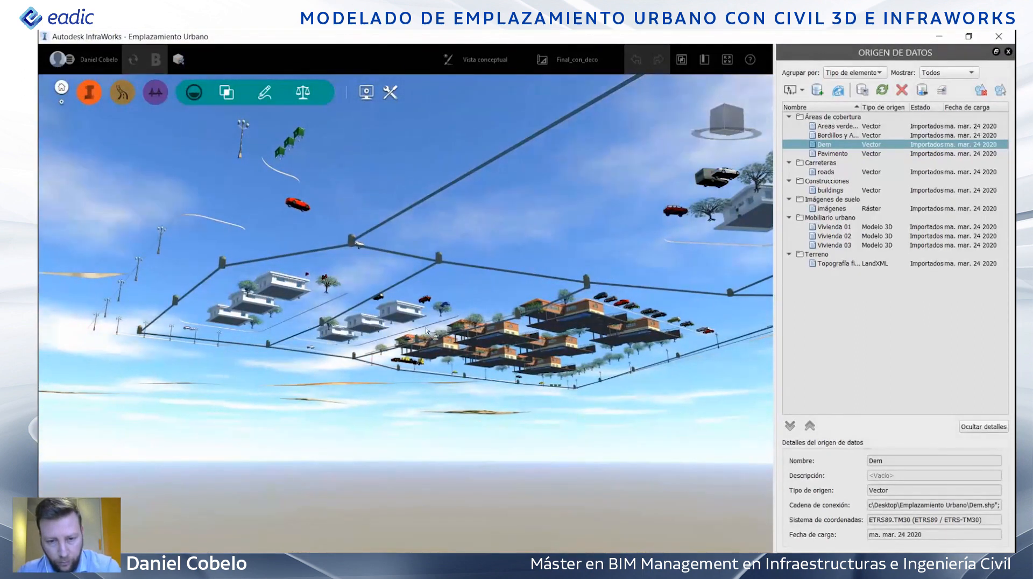
{"action": "scroll", "coordinate": [431, 329], "scroll_direction": "down", "scroll_amount": 2}
{"action": "left_click_drag", "start_coordinate": [457, 372], "coordinate": [510, 82]}
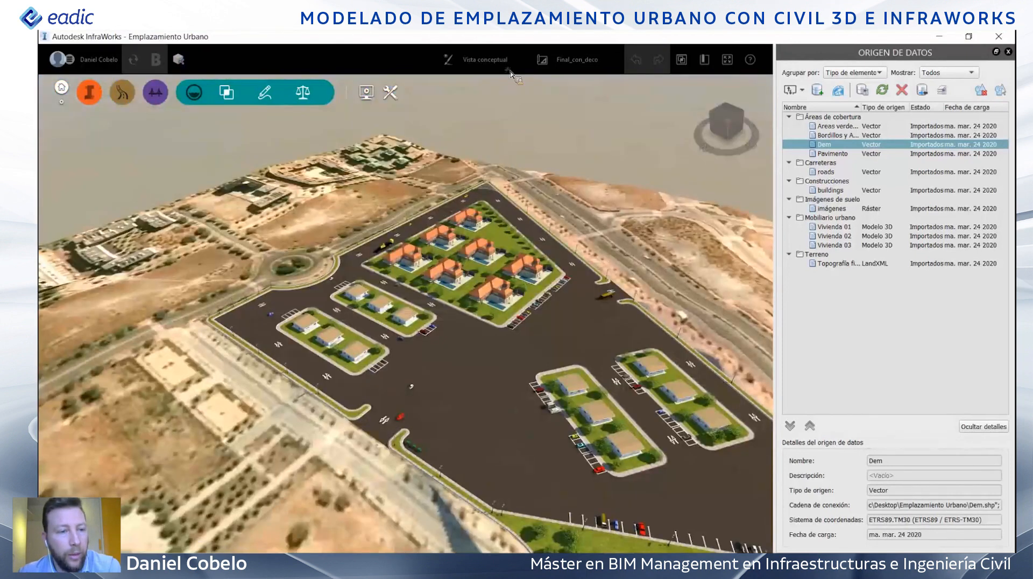
- Turn on Estructura alámbrica in the Vista conceptual settings and inspect the pipe network in wireframe
{"action": "left_click", "coordinate": [509, 63]}
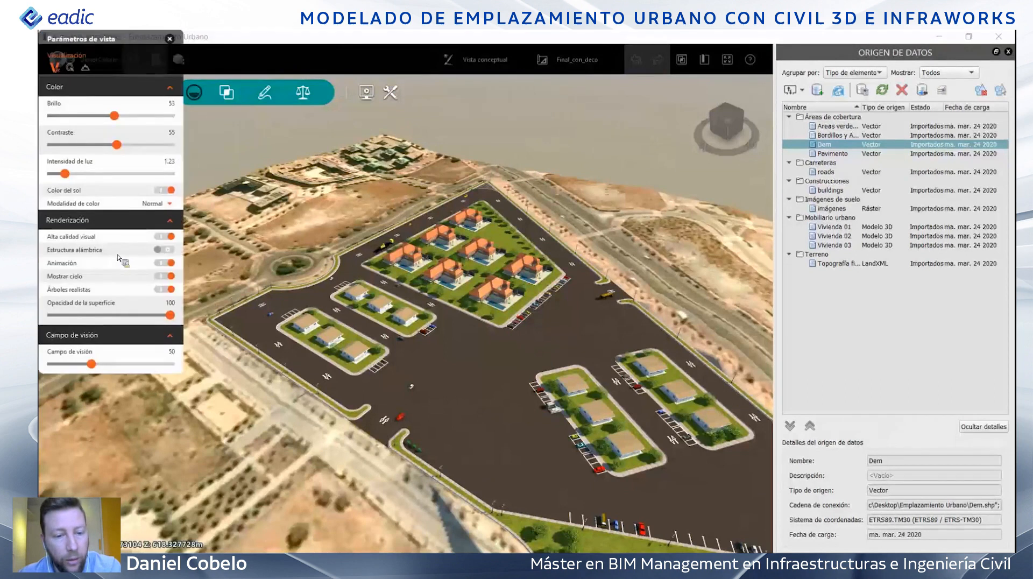
{"action": "left_click", "coordinate": [163, 249]}
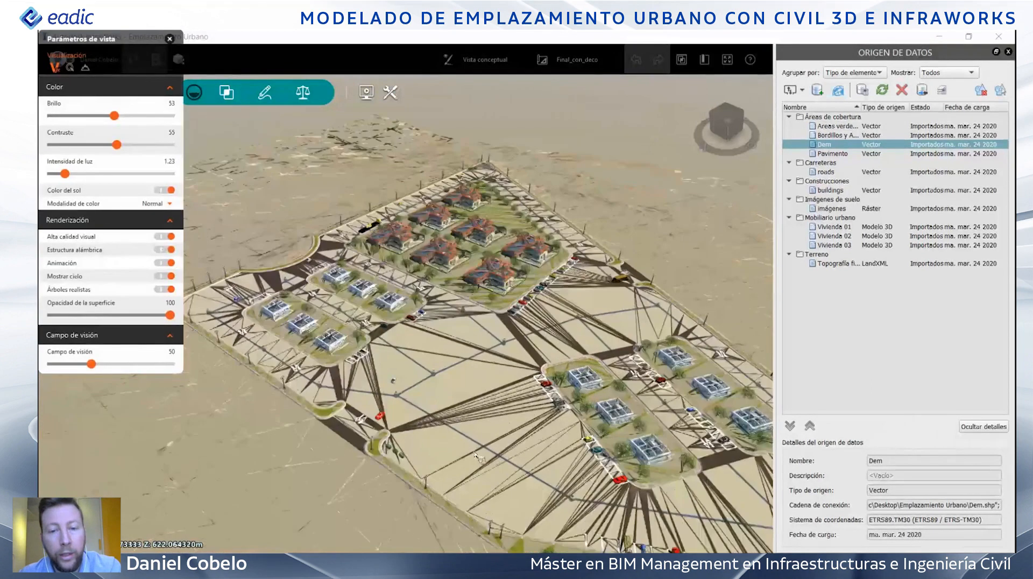
{"action": "scroll", "coordinate": [538, 398], "scroll_direction": "up", "scroll_amount": 3}
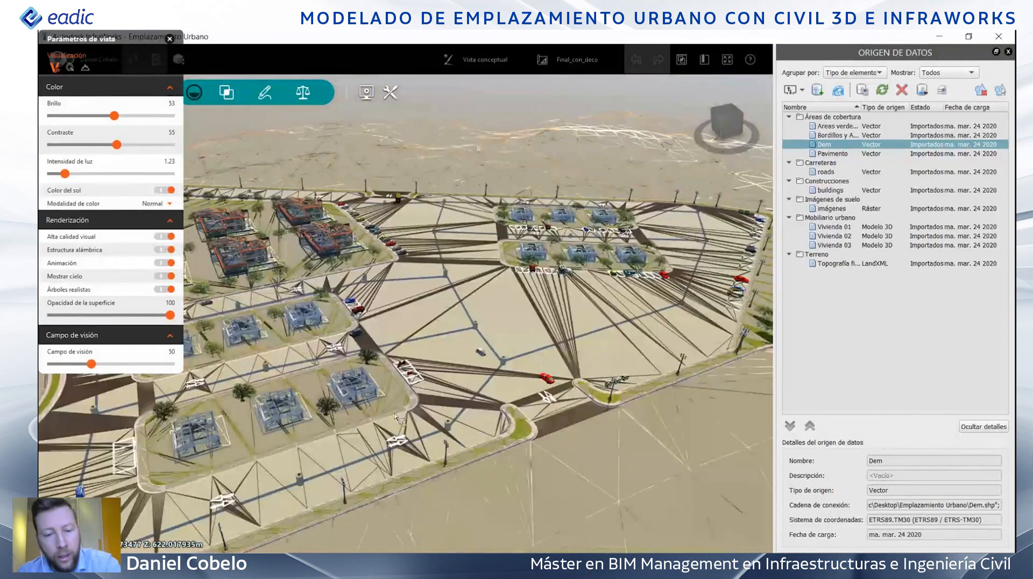